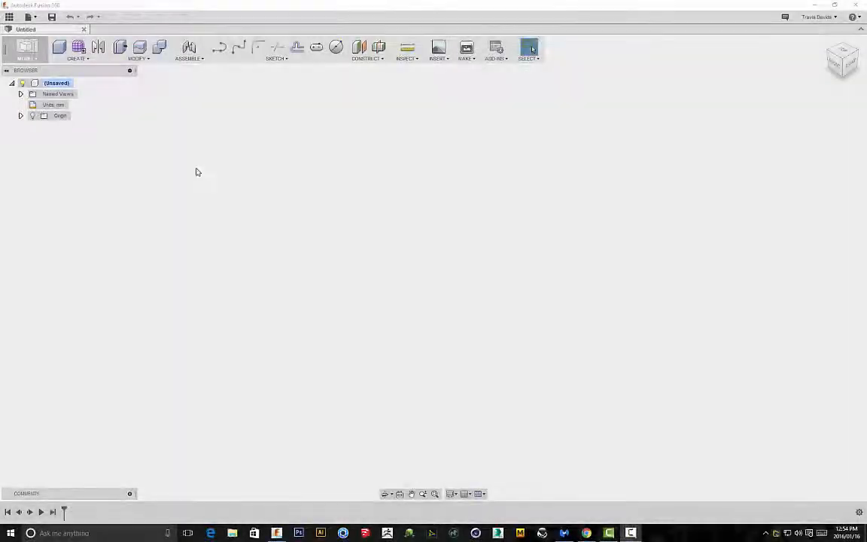
pyautogui.click(27, 51)
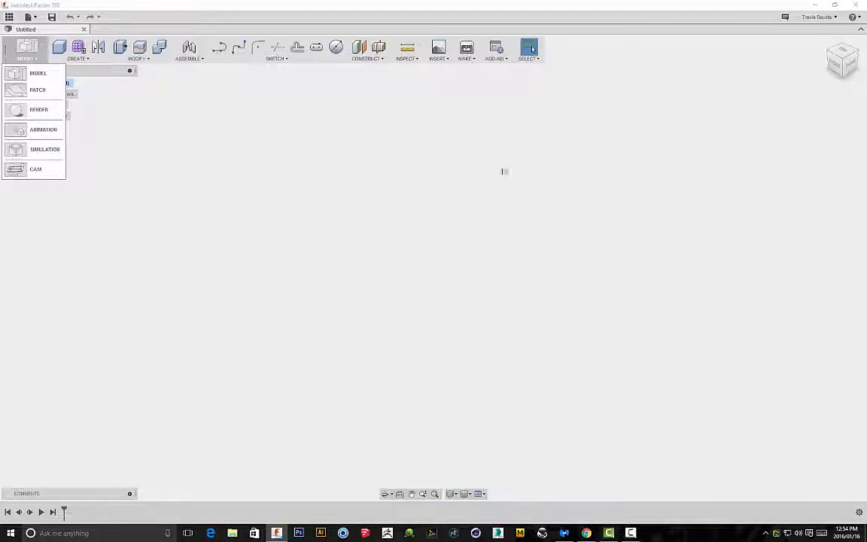
pyautogui.click(253, 145)
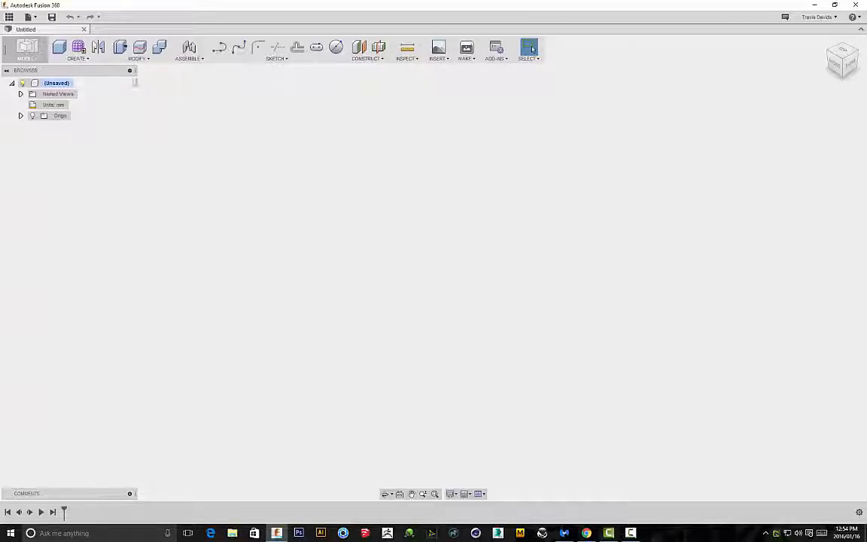
pyautogui.click(30, 53)
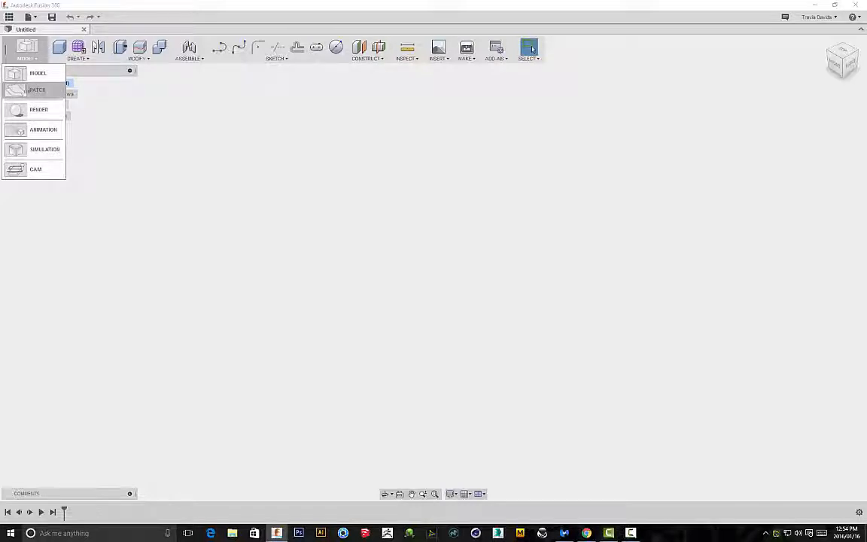
pyautogui.click(353, 146)
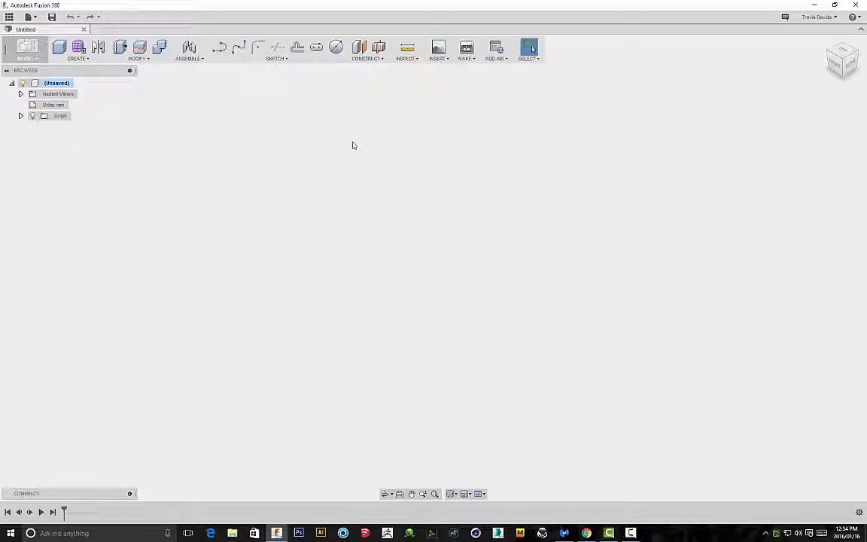
pyautogui.click(34, 55)
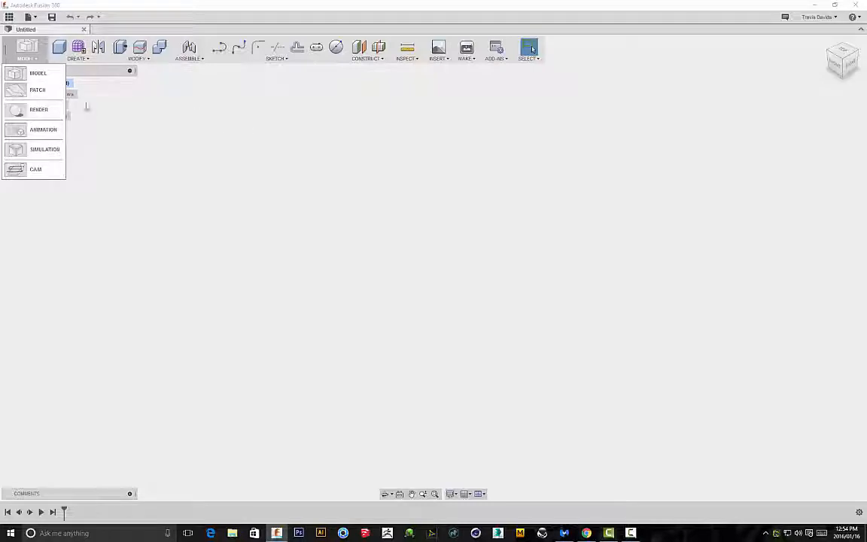
pyautogui.click(301, 90)
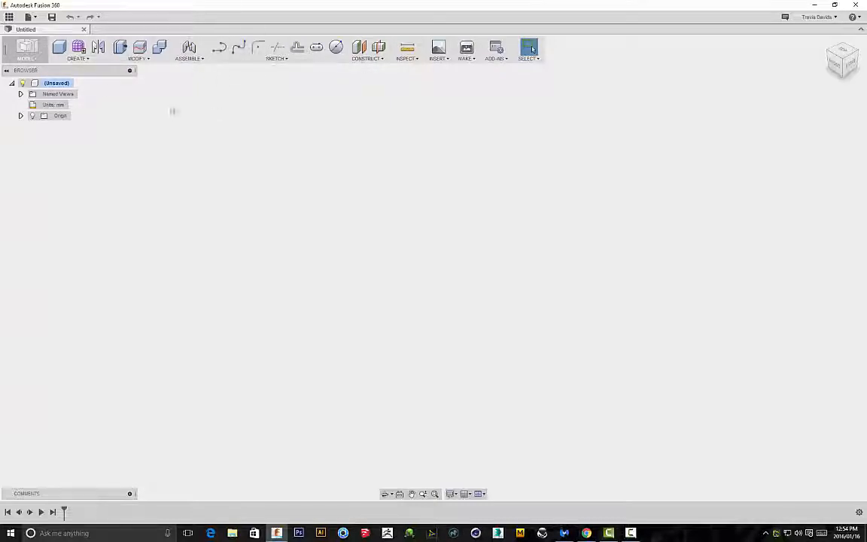
pyautogui.click(26, 47)
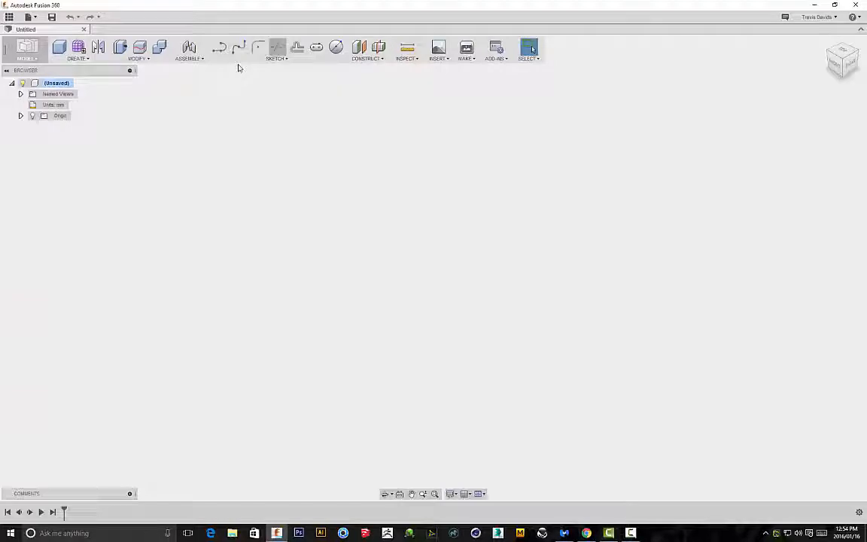
pyautogui.click(27, 48)
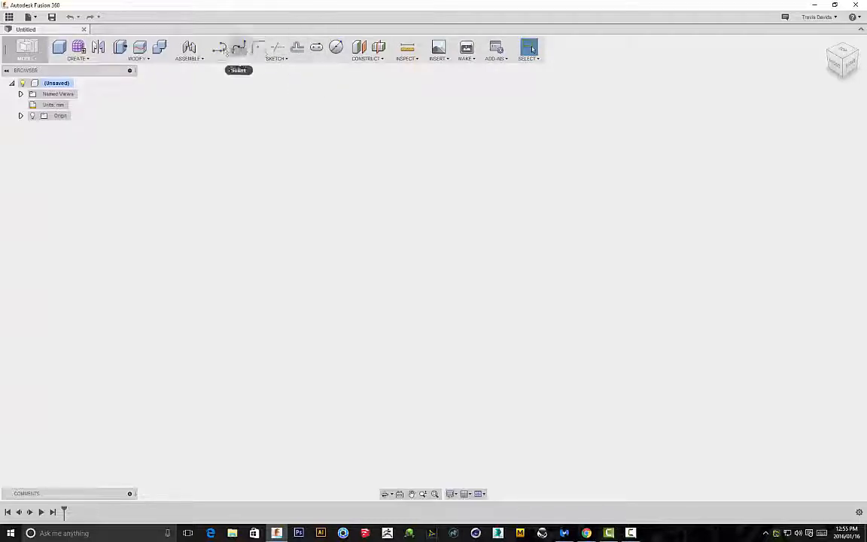
pyautogui.click(278, 60)
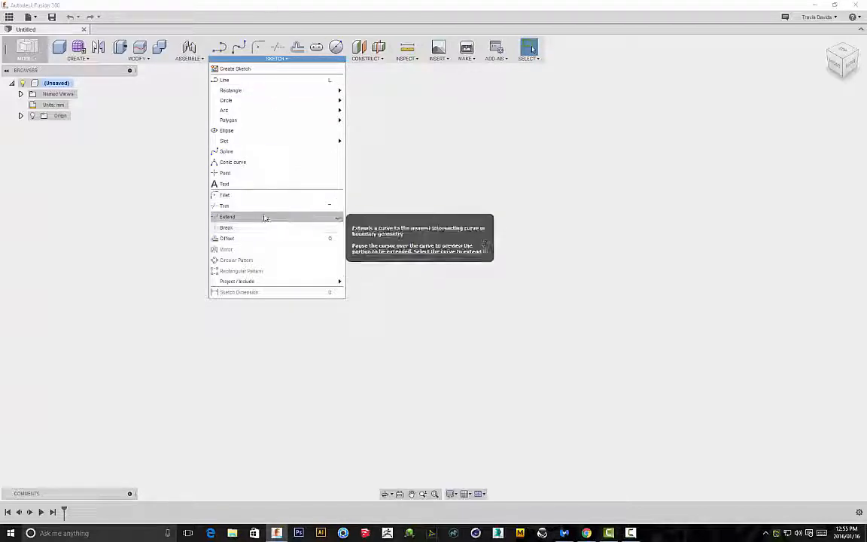
pyautogui.click(339, 219)
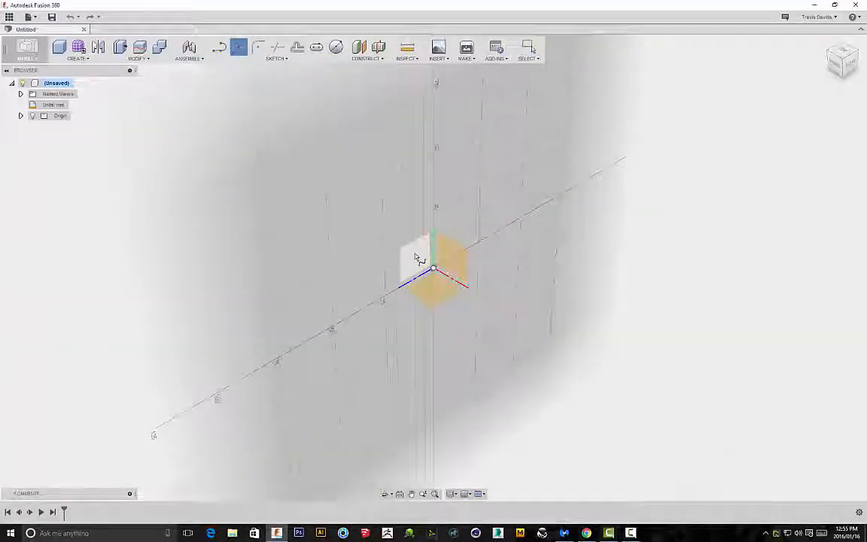
# Sketch a descending S-shaped spline through five points on the right plane, spanning about 150 mm horizontally.
pyautogui.click(419, 259)
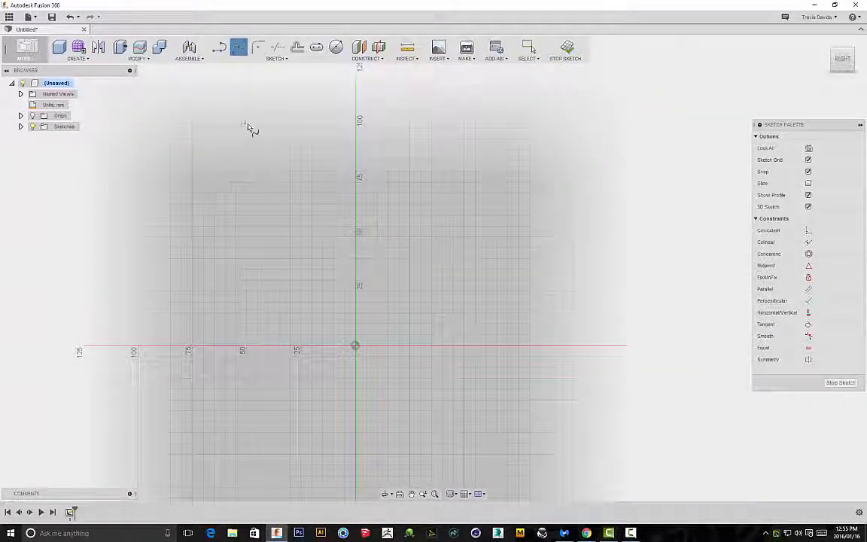
pyautogui.click(355, 238)
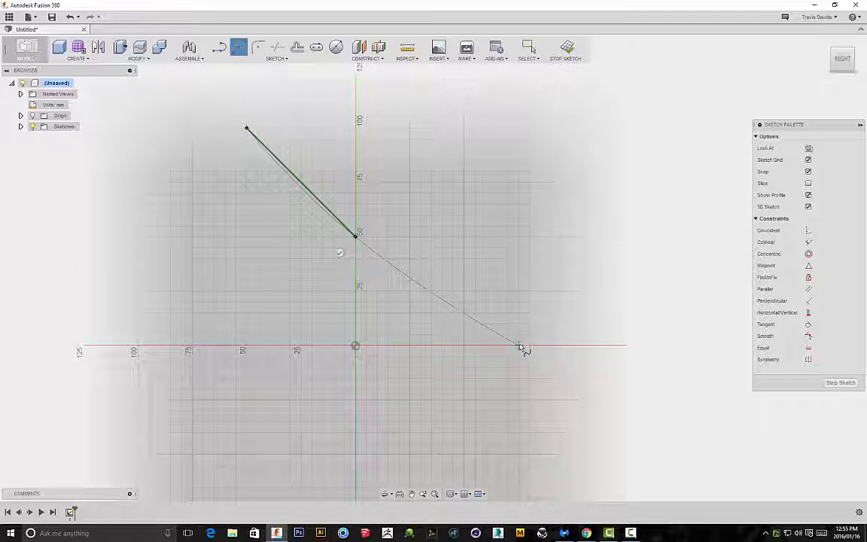
pyautogui.hotkey('ctrl', 'z')
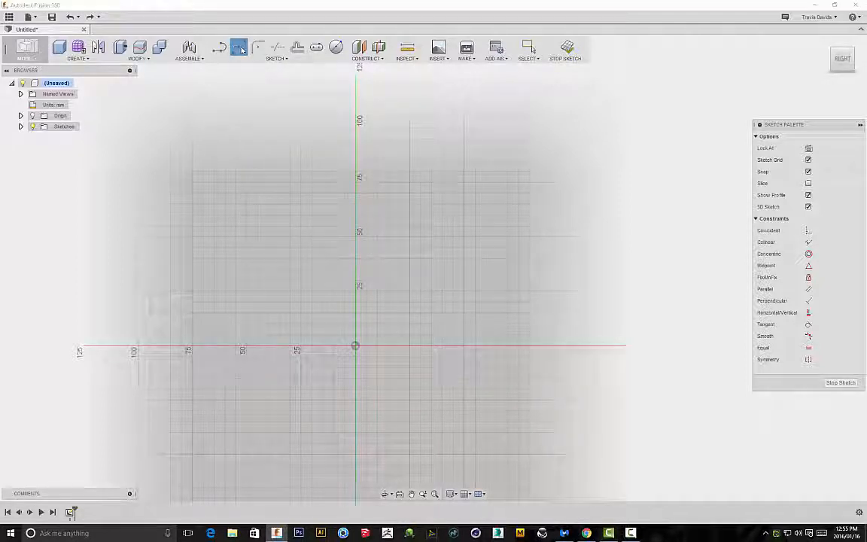
pyautogui.click(238, 48)
pyautogui.click(246, 128)
pyautogui.click(300, 182)
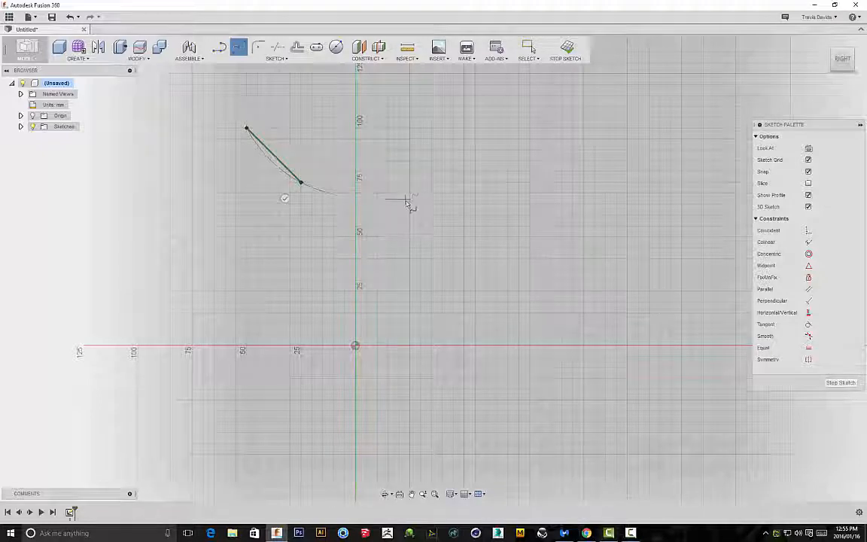
pyautogui.click(410, 204)
pyautogui.click(496, 291)
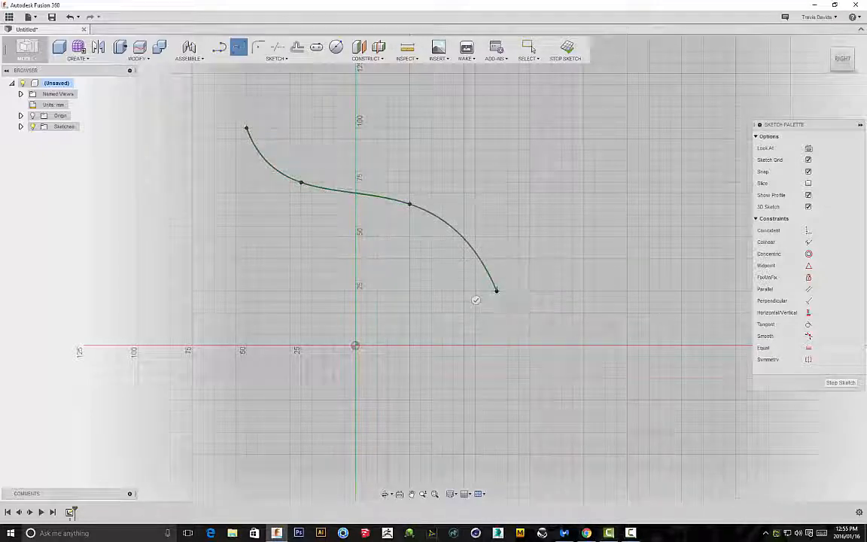
pyautogui.click(570, 331)
pyautogui.rightClick(558, 237)
pyautogui.click(538, 273)
# Offset the spline upward by about 7 mm to form a parallel curve.
pyautogui.scroll(-1, 183, 128)
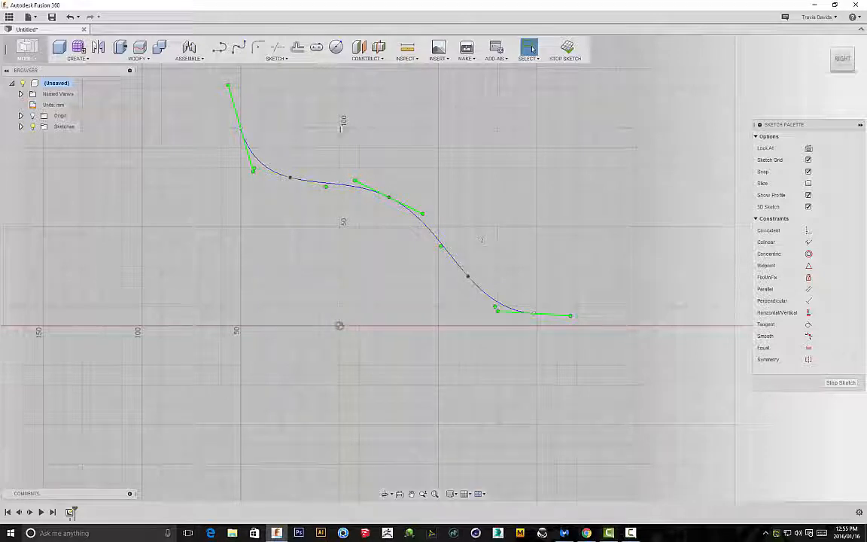
pyautogui.click(297, 48)
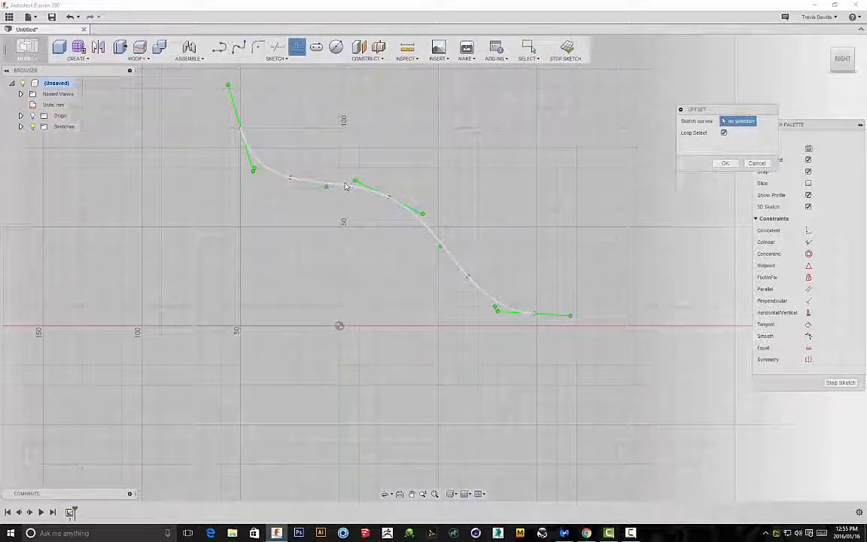
pyautogui.click(351, 182)
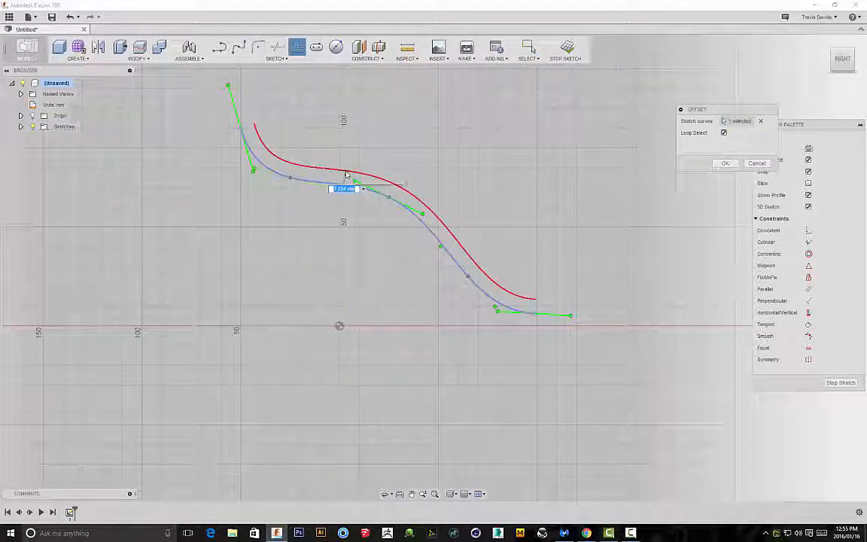
pyautogui.click(346, 179)
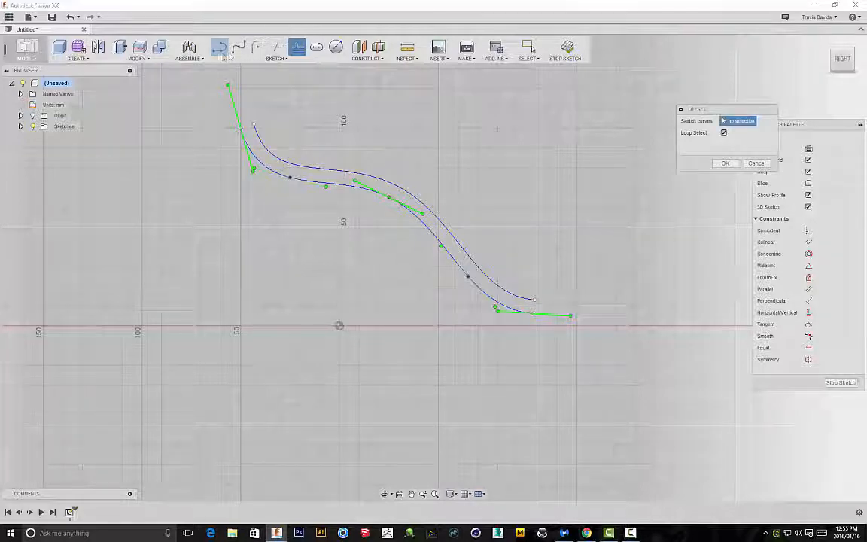
# Close both open ends between the spline and its offset curve with straight lines, a vertical one and a horizontal one.
pyautogui.click(218, 47)
pyautogui.scroll(3, 527, 312)
pyautogui.click(506, 314)
pyautogui.click(507, 274)
pyautogui.scroll(-1, 602, 287)
pyautogui.moveTo(603, 287); pyautogui.dragTo(634, 310, button='middle')
pyautogui.moveTo(307, 66)
pyautogui.mouseDown(button='middle')
pyautogui.moveTo(552, 252)
pyautogui.moveTo(861, 354)
pyautogui.mouseUp(button='middle')
pyautogui.scroll(3, 420, 196)
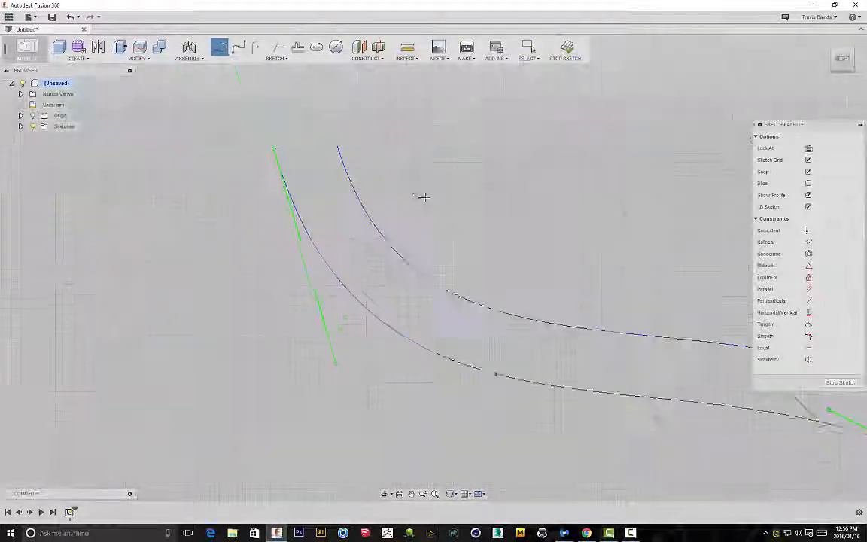
pyautogui.click(325, 150)
pyautogui.scroll(-2, 394, 198)
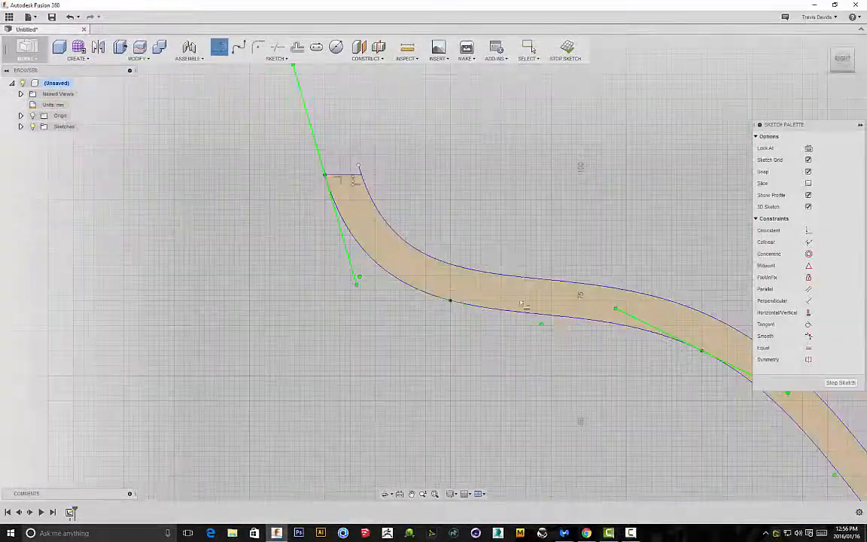
pyautogui.moveTo(737, 286); pyautogui.dragTo(503, 225, button='middle')
pyautogui.scroll(-2, 503, 226)
pyautogui.rightClick(566, 238)
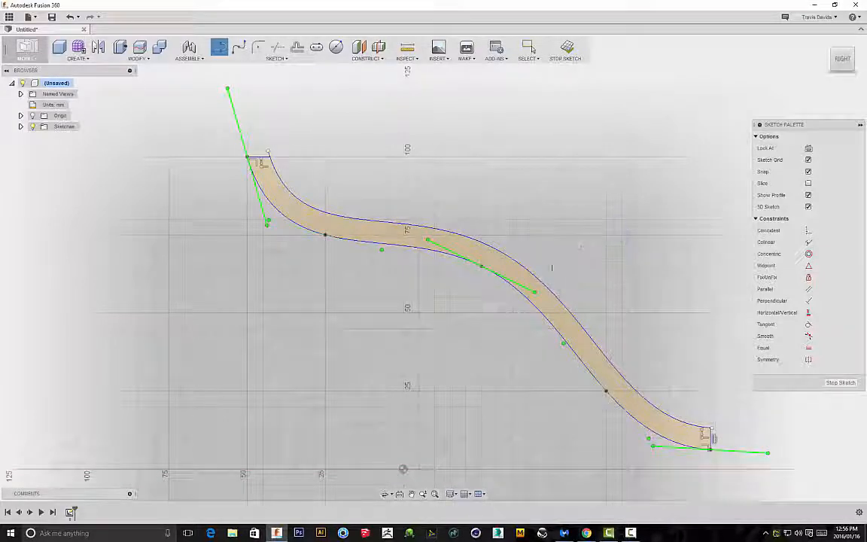
pyautogui.click(525, 238)
pyautogui.scroll(-2, 503, 265)
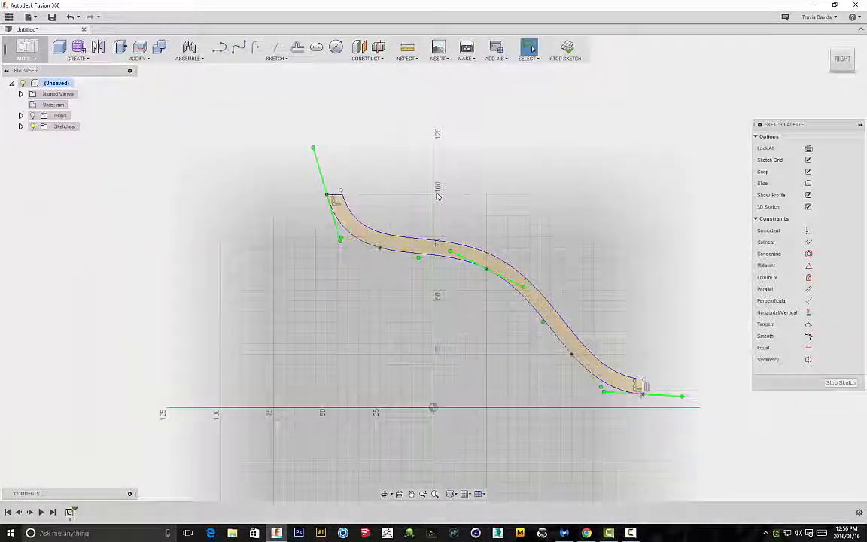
# Finish the sketch and extrude the closed curved profile 50 mm to one side as a new body.
pyautogui.click(570, 51)
pyautogui.click(422, 91)
pyautogui.rightClick(527, 314)
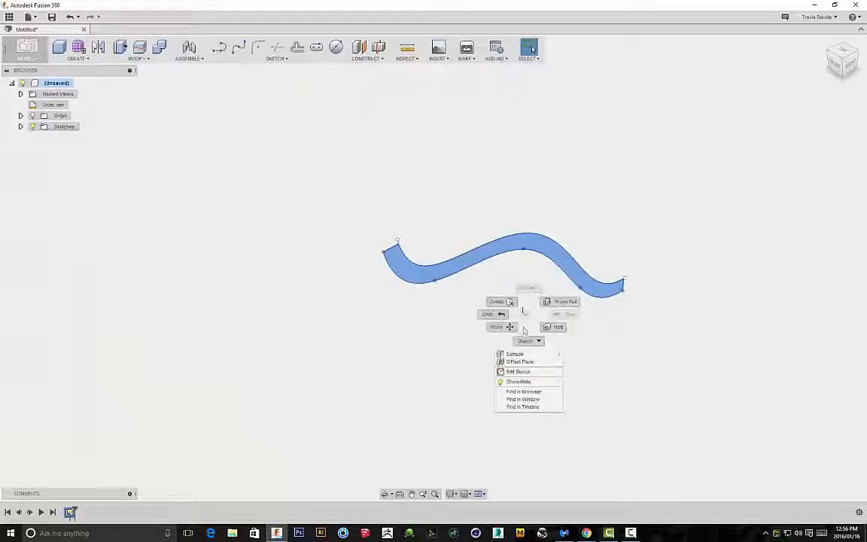
pyautogui.click(527, 355)
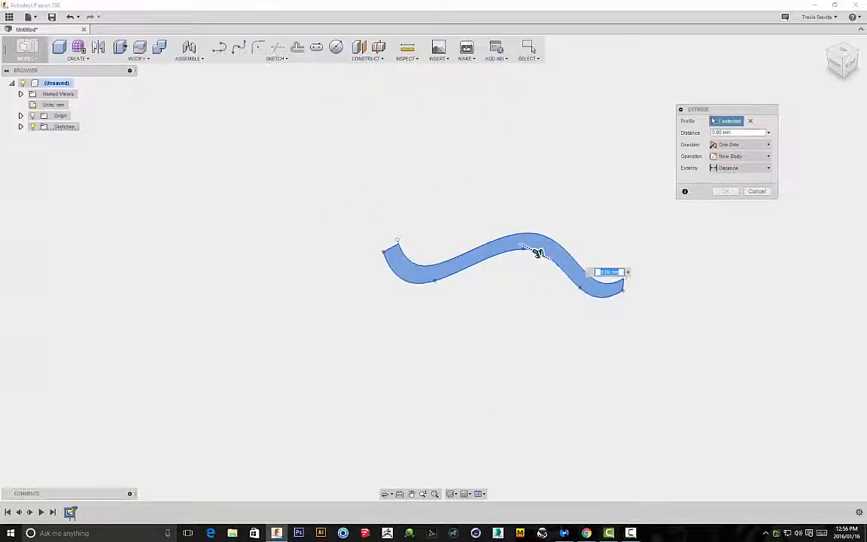
pyautogui.write('50')
pyautogui.keyDown('shift'); pyautogui.moveTo(541, 254); pyautogui.dragTo(716, 220, button='middle'); pyautogui.keyUp('shift')
pyautogui.click(725, 203)
# Undo the extrusion and the whole profile sketch back to an empty design.
pyautogui.keyDown('shift'); pyautogui.moveTo(631, 220); pyautogui.dragTo(595, 179, button='middle'); pyautogui.keyUp('shift')
pyautogui.keyDown('shift'); pyautogui.moveTo(490, 136); pyautogui.dragTo(511, 185, button='middle'); pyautogui.keyUp('shift')
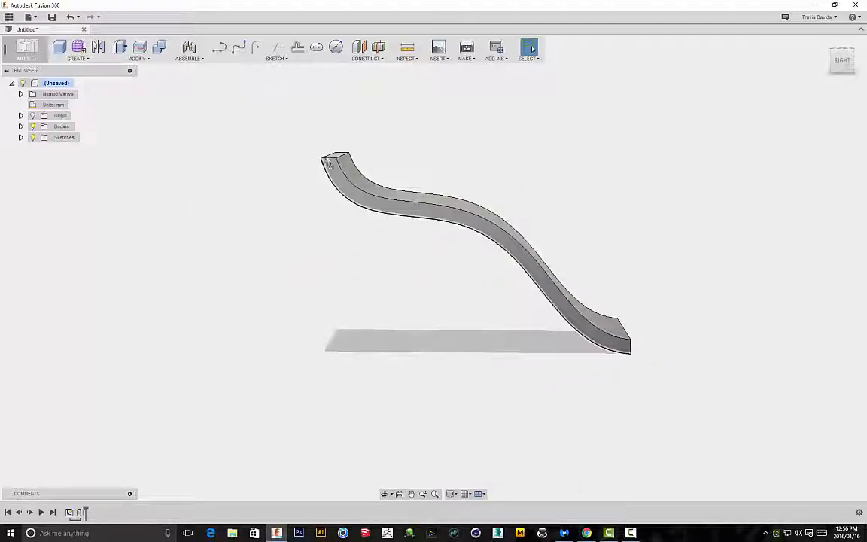
pyautogui.moveTo(522, 213)
pyautogui.keyDown('shift'); pyautogui.mouseDown(button='middle')
pyautogui.moveTo(438, 228)
pyautogui.moveTo(499, 219)
pyautogui.moveTo(429, 192)
pyautogui.moveTo(472, 217)
pyautogui.moveTo(620, 196)
pyautogui.moveTo(572, 158)
pyautogui.mouseUp(button='middle'); pyautogui.keyUp('shift')
pyautogui.hotkey('ctrl', 'z')
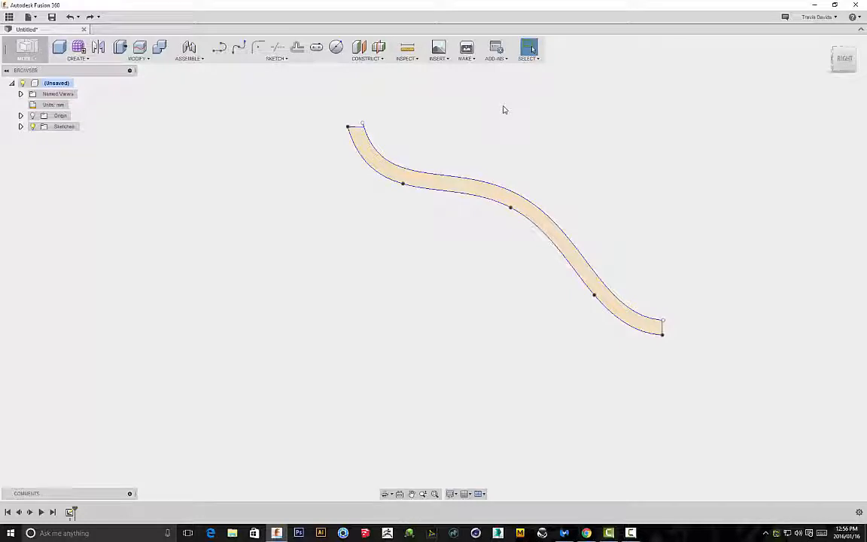
pyautogui.hotkey('ctrl', 'z')
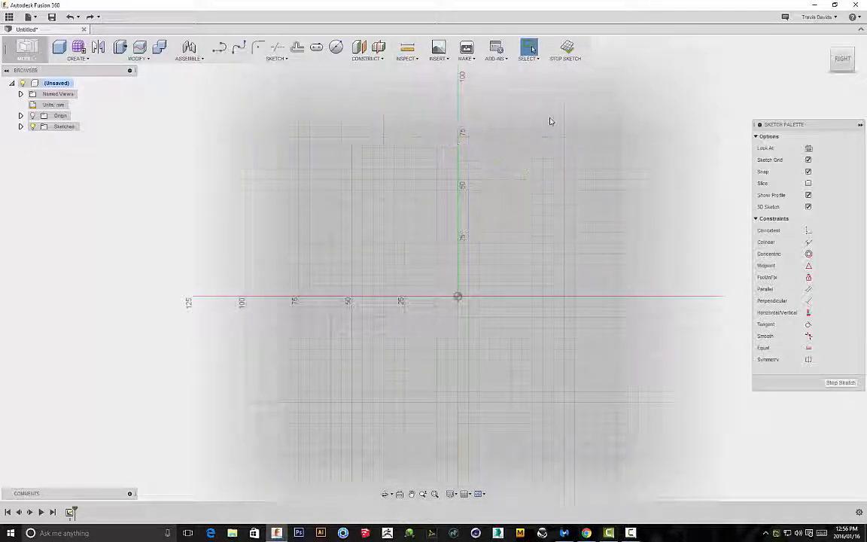
pyautogui.hotkey('ctrl', 'z')
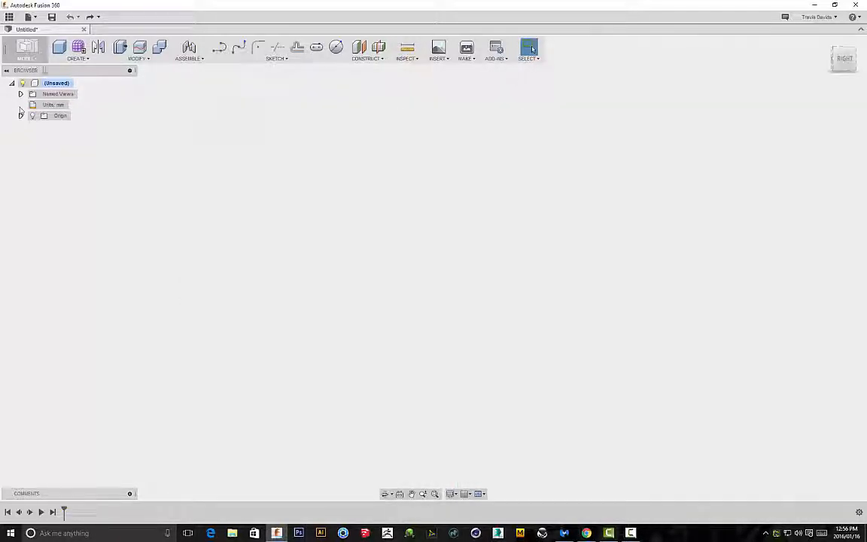
# Switch from the Model workspace to the Patch workspace.
pyautogui.click(26, 49)
pyautogui.click(35, 90)
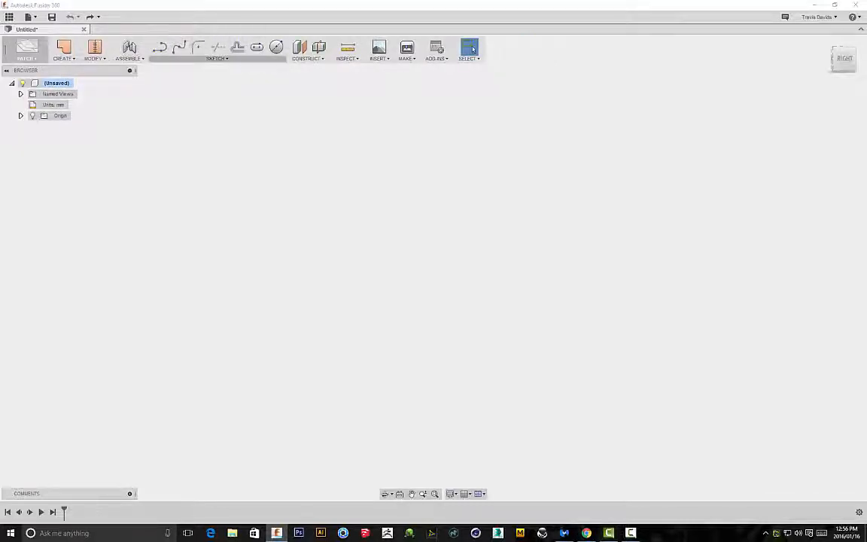
pyautogui.click(95, 59)
pyautogui.moveTo(67, 61)
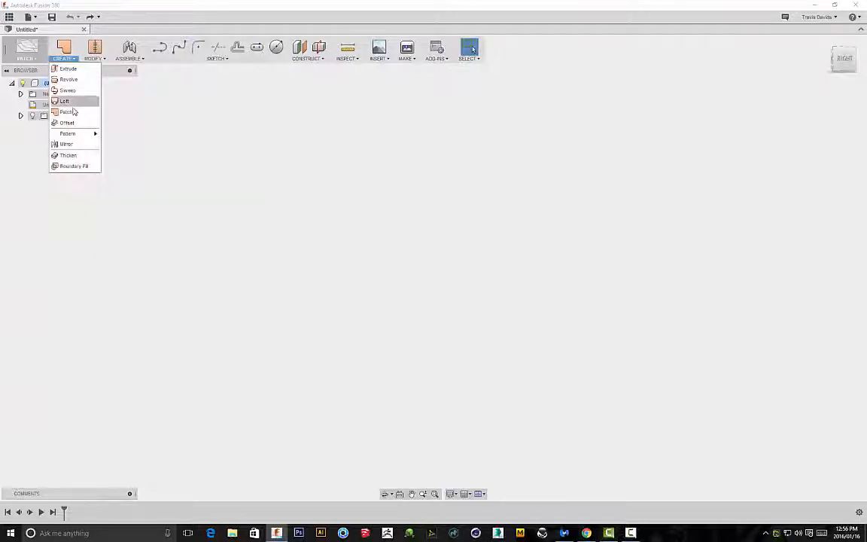
pyautogui.click(220, 59)
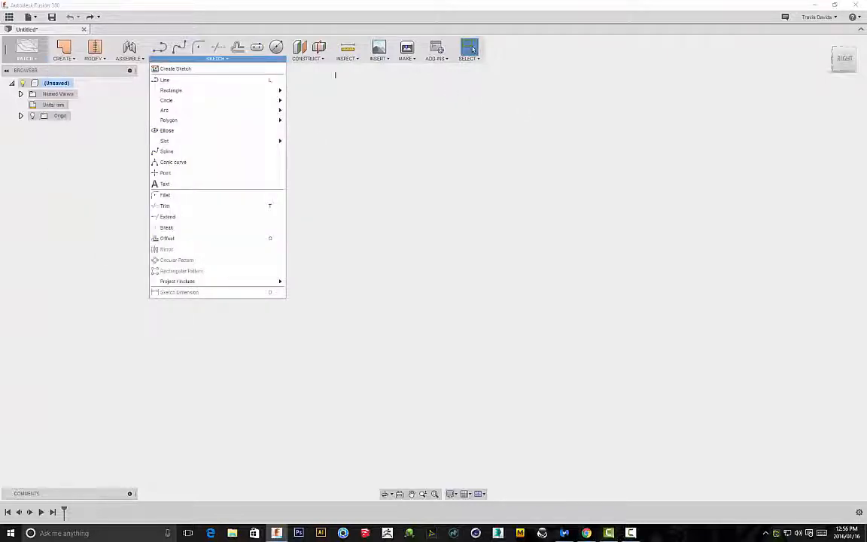
pyautogui.click(381, 138)
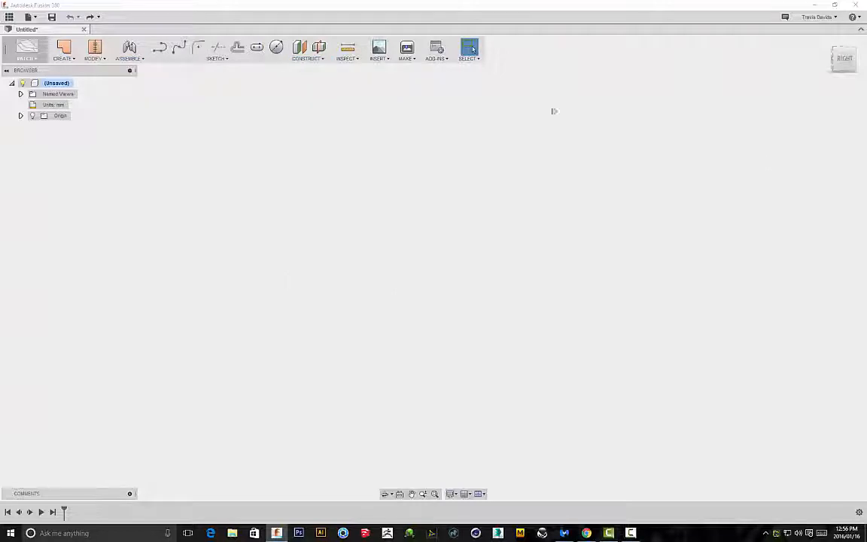
# Start a new sketch for a spline on the origin plane facing the Right view.
pyautogui.click(183, 52)
pyautogui.click(410, 309)
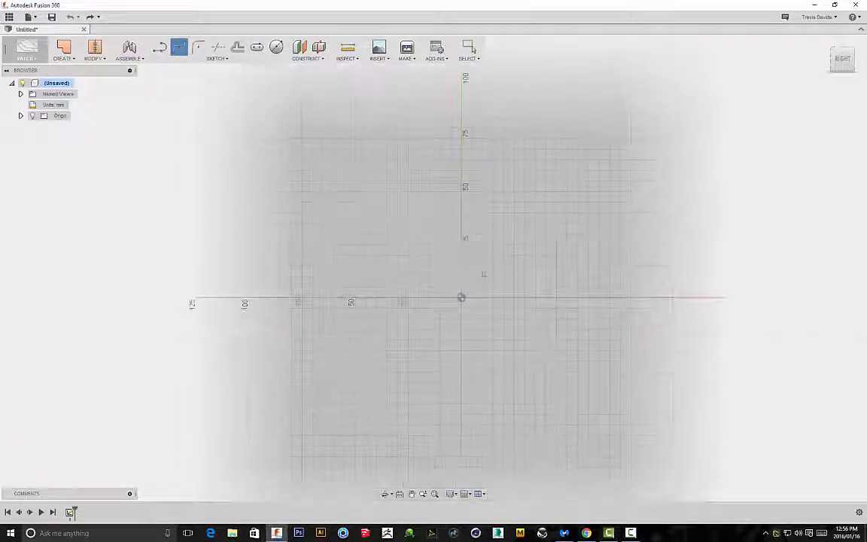
pyautogui.scroll(-1, 482, 128)
pyautogui.moveTo(503, 135); pyautogui.dragTo(466, 187, button='middle')
pyautogui.scroll(-3, 348, 159)
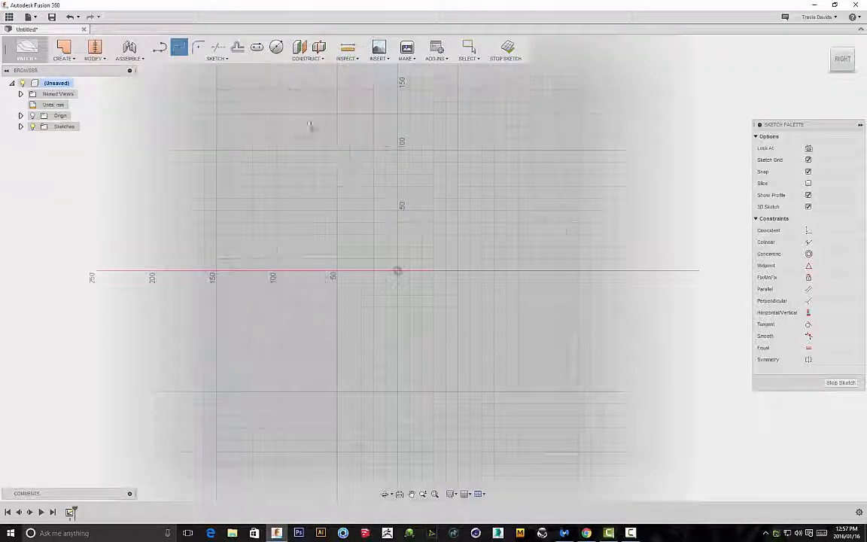
pyautogui.scroll(-1, 311, 126)
pyautogui.moveTo(310, 126); pyautogui.dragTo(299, 175, button='middle')
# Draw a five-point wavy spline from about 200 mm above the origin down to the horizontal axis, and finish the sketch.
pyautogui.click(345, 165)
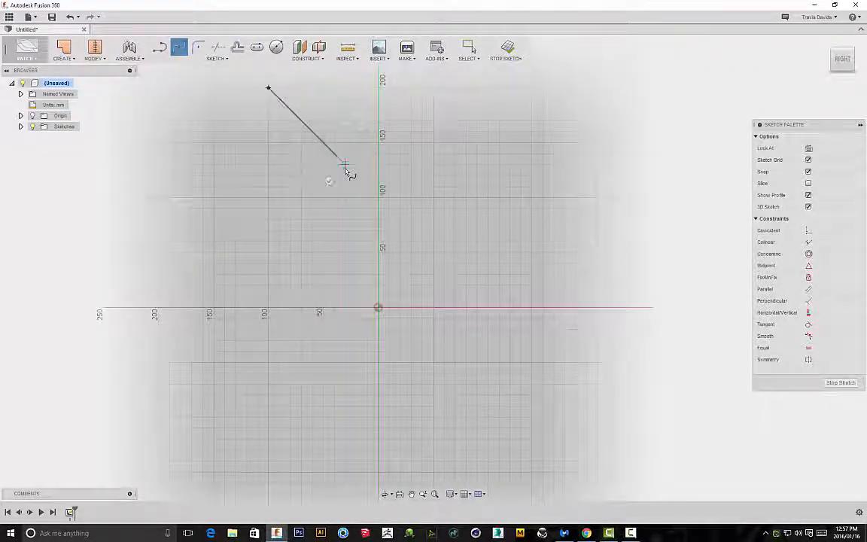
pyautogui.click(433, 179)
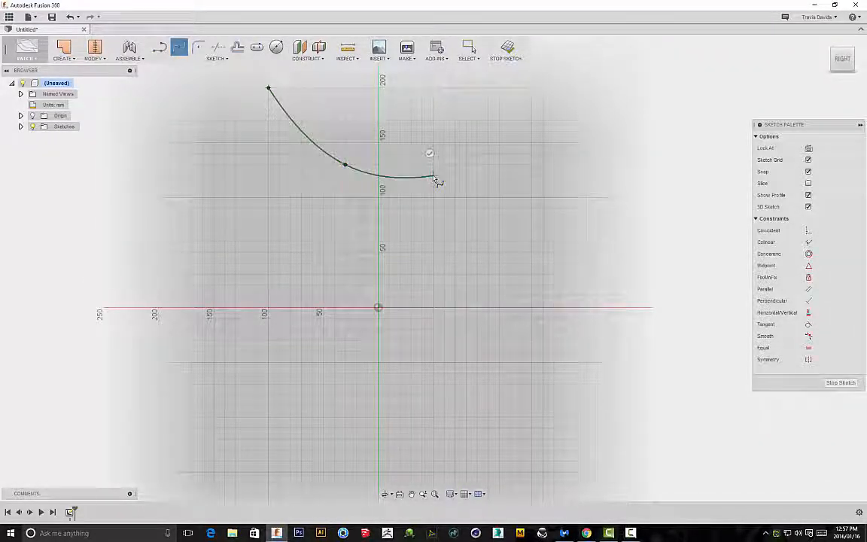
pyautogui.click(509, 253)
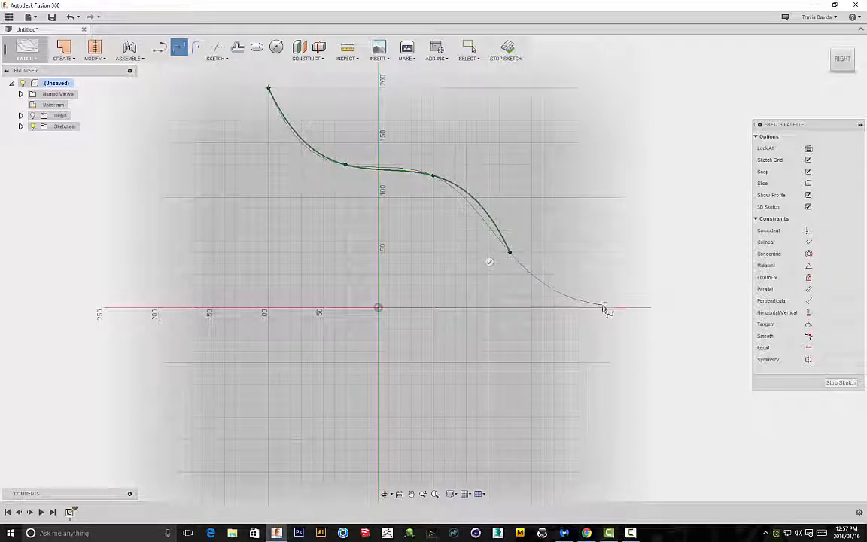
pyautogui.click(606, 308)
pyautogui.rightClick(569, 193)
pyautogui.click(547, 178)
pyautogui.moveTo(516, 195); pyautogui.dragTo(409, 229, button='middle')
pyautogui.scroll(-1, 409, 229)
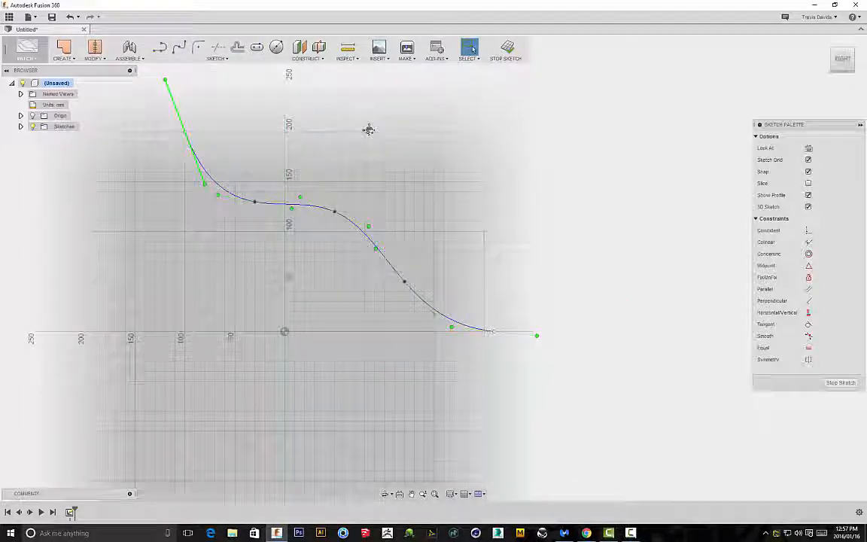
pyautogui.click(507, 48)
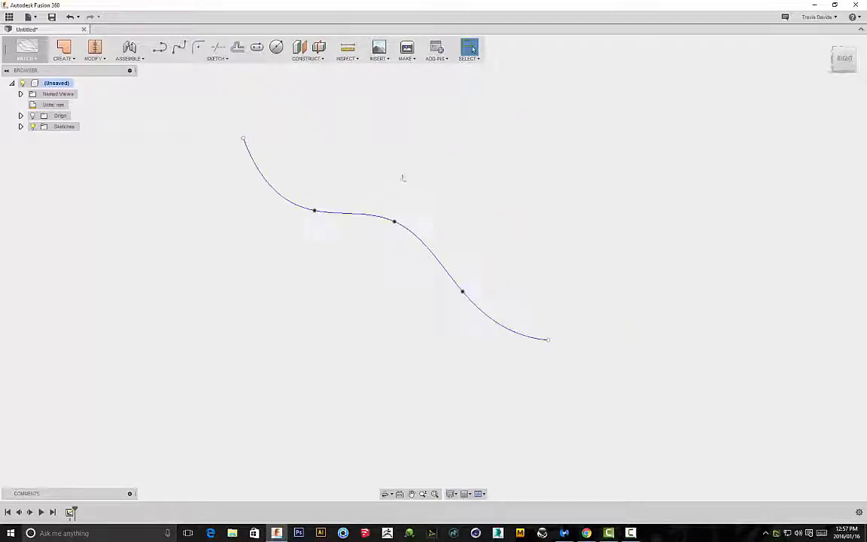
# Extrude the open spline to one side as a new surface body.
pyautogui.keyDown('shift'); pyautogui.moveTo(493, 181); pyautogui.dragTo(490, 201, button='middle'); pyautogui.keyUp('shift')
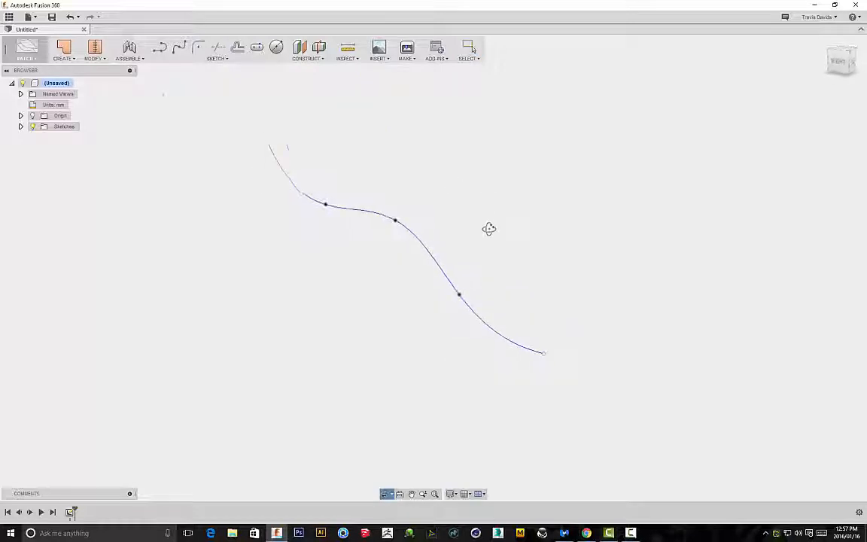
pyautogui.click(64, 61)
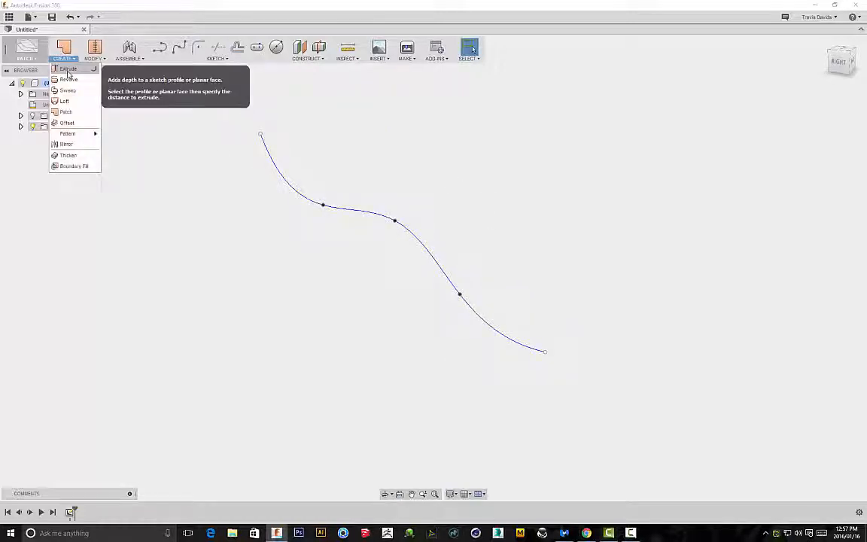
pyautogui.click(68, 70)
pyautogui.keyDown('shift'); pyautogui.moveTo(421, 186); pyautogui.dragTo(452, 189, button='middle'); pyautogui.keyUp('shift')
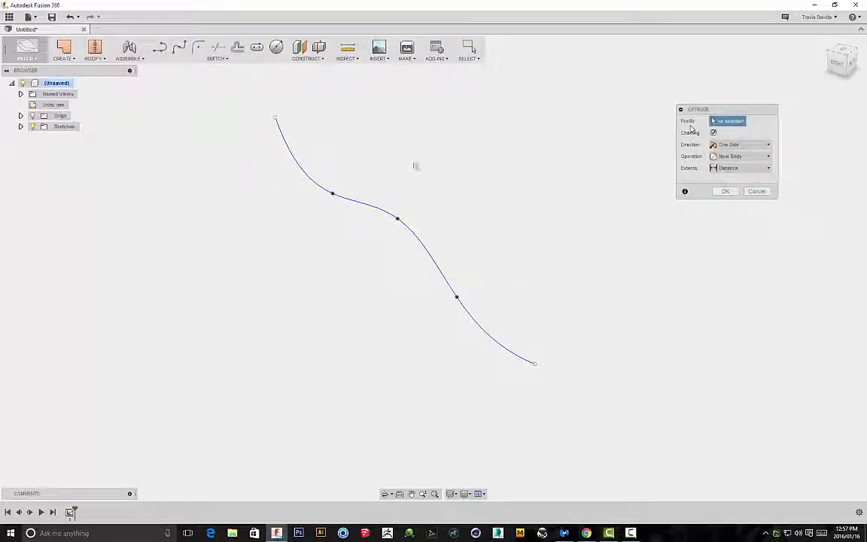
pyautogui.click(357, 207)
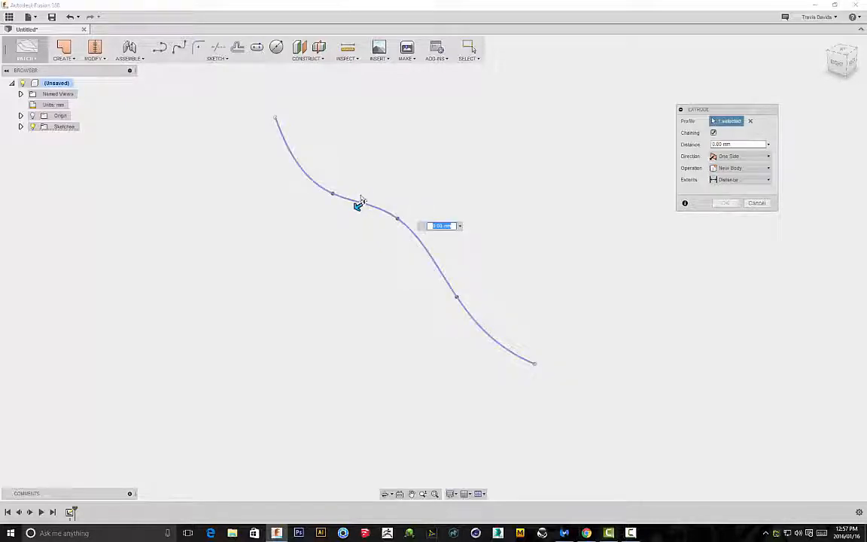
pyautogui.keyDown('shift'); pyautogui.moveTo(358, 206); pyautogui.dragTo(387, 190, button='middle'); pyautogui.keyUp('shift')
pyautogui.moveTo(387, 190); pyautogui.dragTo(316, 203)
pyautogui.keyDown('shift'); pyautogui.moveTo(445, 202); pyautogui.dragTo(539, 159, button='middle'); pyautogui.keyUp('shift')
pyautogui.keyDown('shift'); pyautogui.moveTo(333, 219); pyautogui.dragTo(403, 194, button='middle'); pyautogui.keyUp('shift')
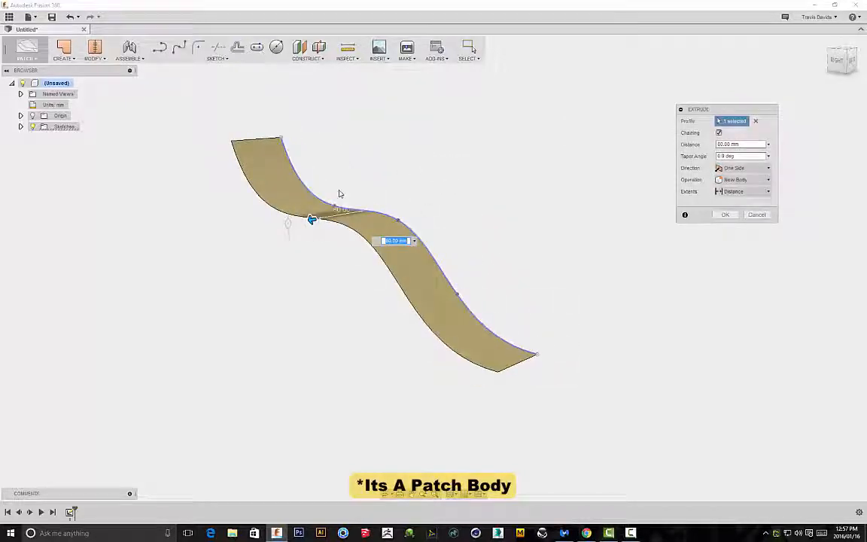
pyautogui.click(726, 215)
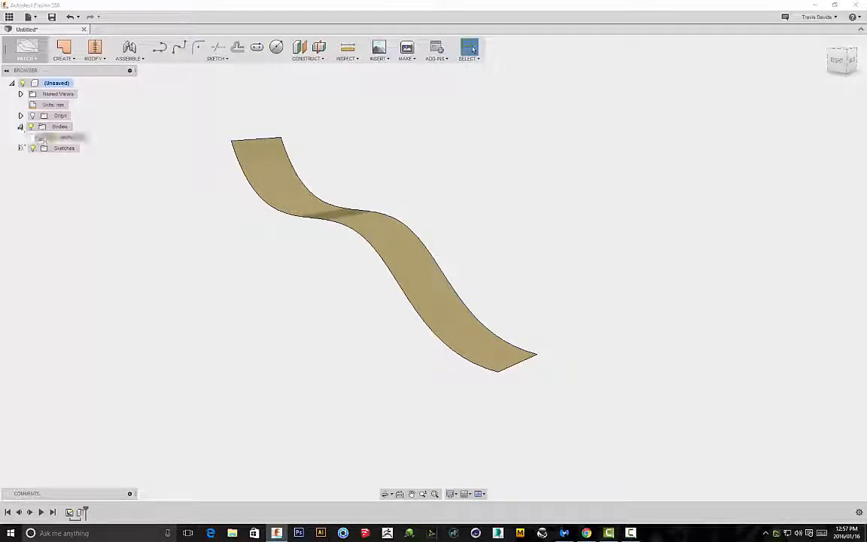
# Try to thicken the wavy surface by 5 mm to one side as a new body.
pyautogui.keyDown('shift'); pyautogui.moveTo(424, 75); pyautogui.dragTo(111, 142, button='middle'); pyautogui.keyUp('shift')
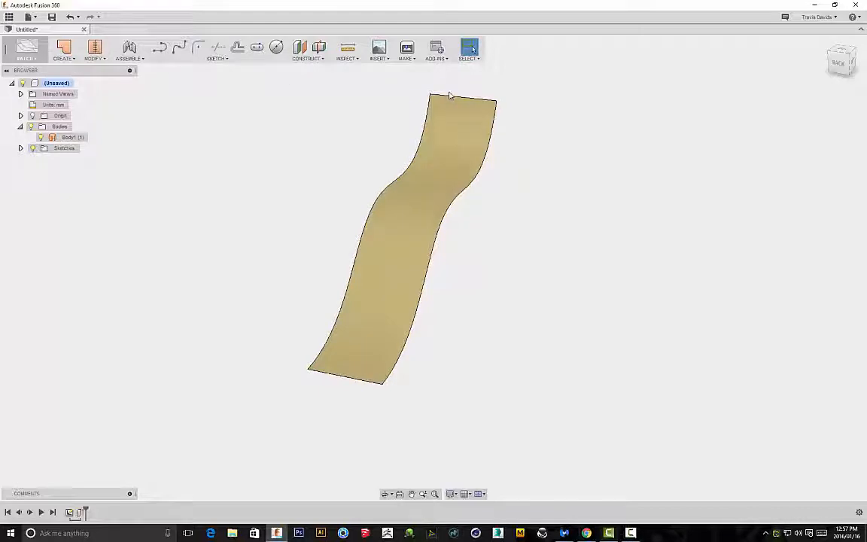
pyautogui.keyDown('shift'); pyautogui.moveTo(476, 201); pyautogui.dragTo(442, 220, button='middle'); pyautogui.keyUp('shift')
pyautogui.click(65, 60)
pyautogui.click(68, 155)
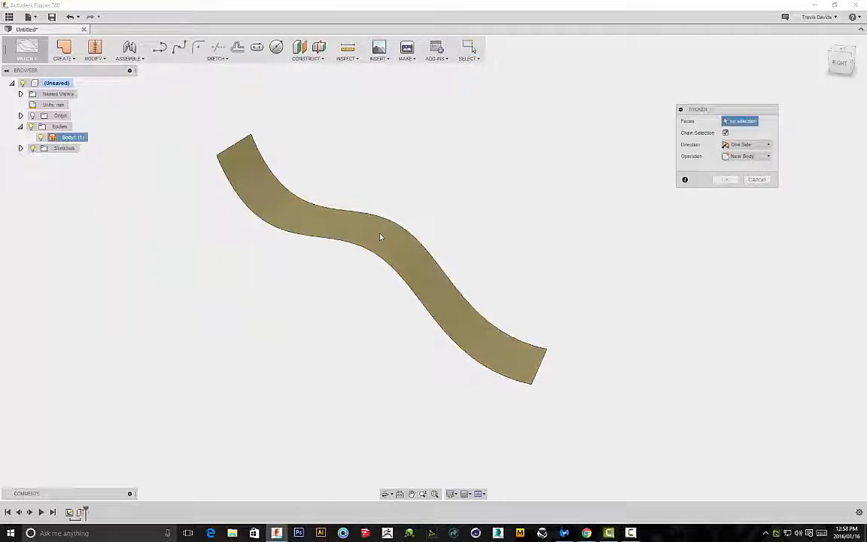
pyautogui.click(382, 237)
pyautogui.keyDown('shift'); pyautogui.moveTo(465, 200); pyautogui.dragTo(375, 243, button='middle'); pyautogui.keyUp('shift')
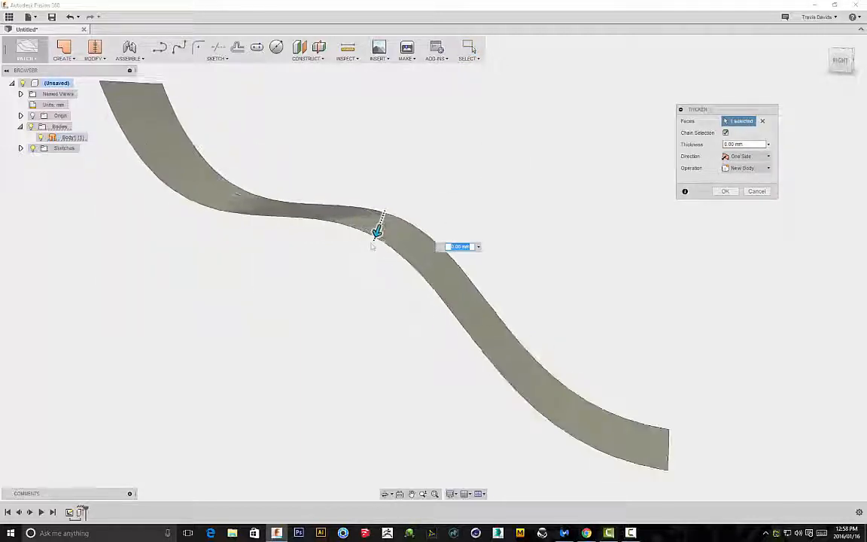
pyautogui.moveTo(376, 232)
pyautogui.mouseDown()
pyautogui.moveTo(371, 248)
pyautogui.moveTo(375, 240)
pyautogui.mouseUp()
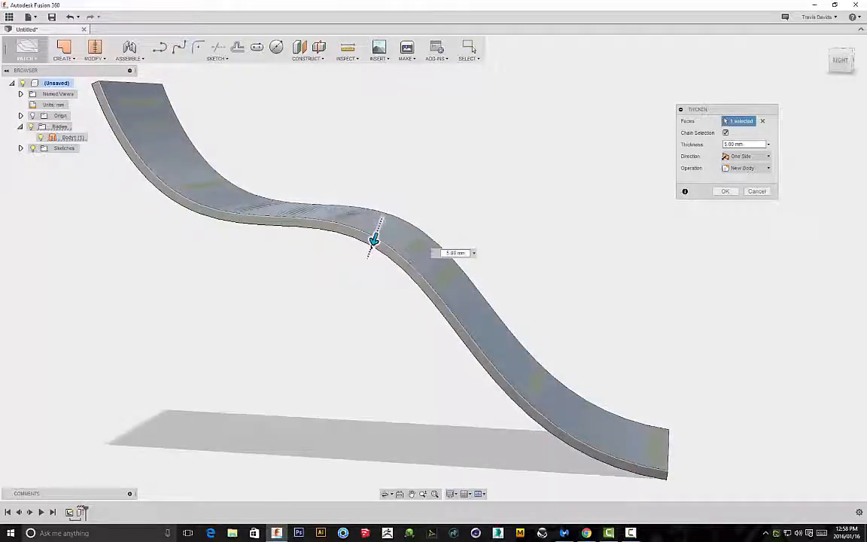
pyautogui.keyDown('shift'); pyautogui.moveTo(298, 159); pyautogui.dragTo(181, 75, button='middle'); pyautogui.keyUp('shift')
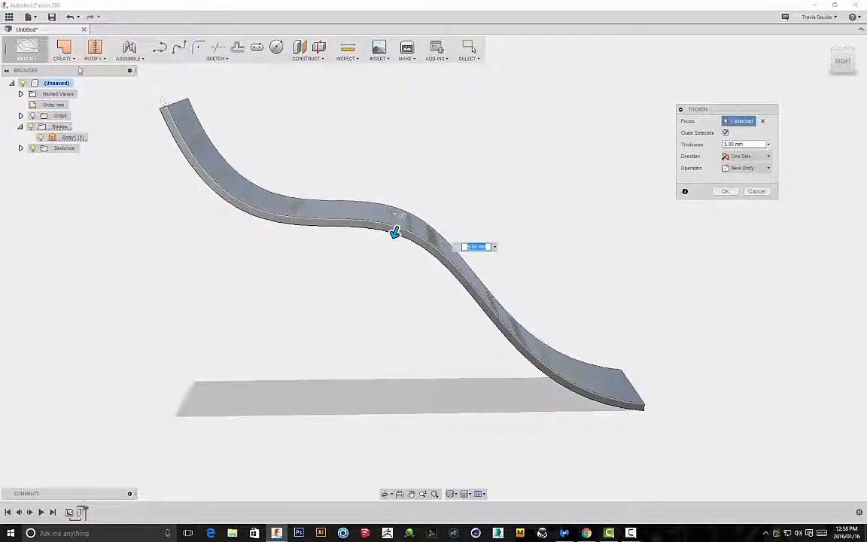
pyautogui.moveTo(486, 153)
pyautogui.keyDown('shift'); pyautogui.mouseDown(button='middle')
pyautogui.moveTo(422, 151)
pyautogui.moveTo(413, 142)
pyautogui.moveTo(356, 222)
pyautogui.moveTo(426, 178)
pyautogui.moveTo(407, 178)
pyautogui.moveTo(486, 180)
pyautogui.moveTo(404, 169)
pyautogui.moveTo(550, 174)
pyautogui.moveTo(499, 159)
pyautogui.moveTo(503, 170)
pyautogui.moveTo(432, 187)
pyautogui.moveTo(448, 194)
pyautogui.moveTo(467, 254)
pyautogui.moveTo(505, 186)
pyautogui.mouseUp(button='middle'); pyautogui.keyUp('shift')
pyautogui.click(757, 192)
# Undo the surface extrusion, the finishing of the sketch and its spline.
pyautogui.hotkey('ctrl', 'z')
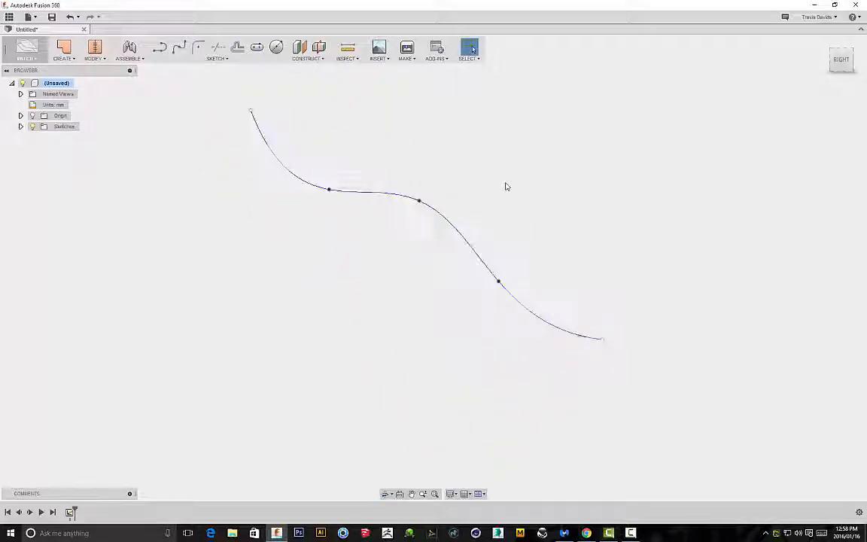
pyautogui.hotkey('ctrl', 'z')
pyautogui.hotkey('ctrl', 'z')
pyautogui.hotkey('ctrl', 'z')
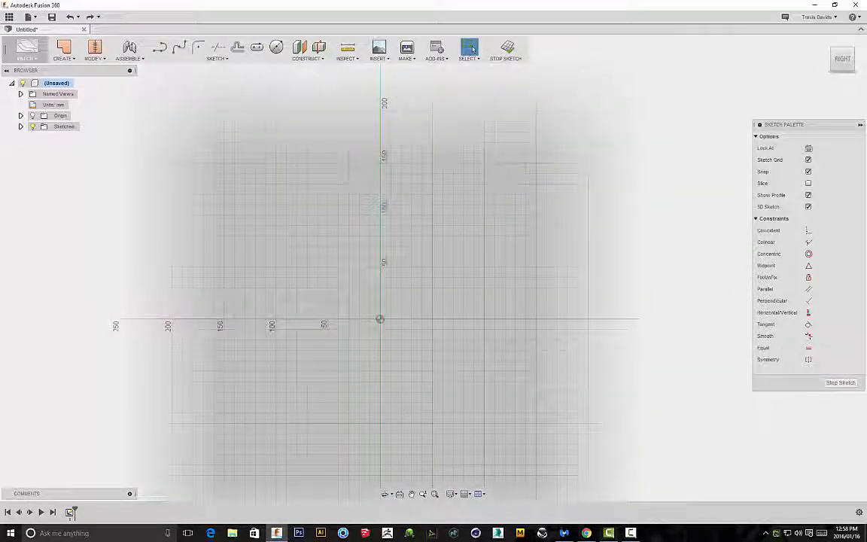
pyautogui.scroll(-2, 304, 203)
pyautogui.scroll(3, 242, 134)
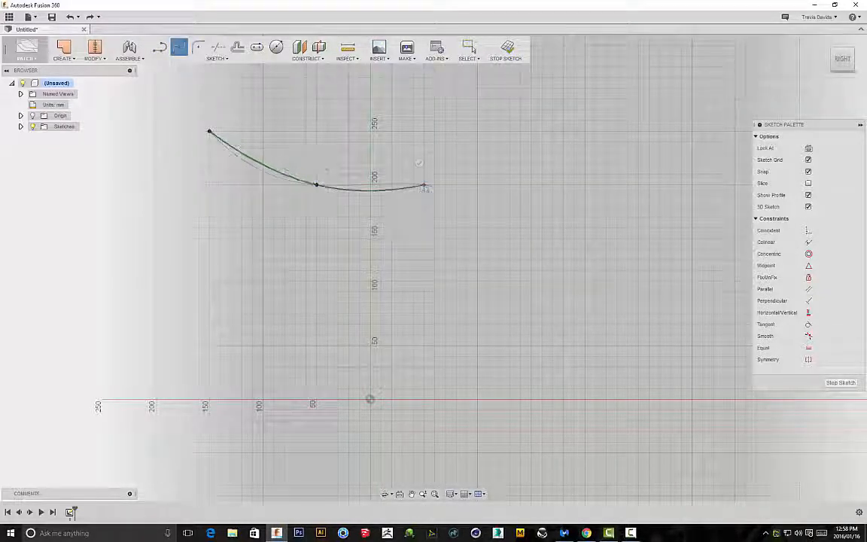
pyautogui.click(530, 347)
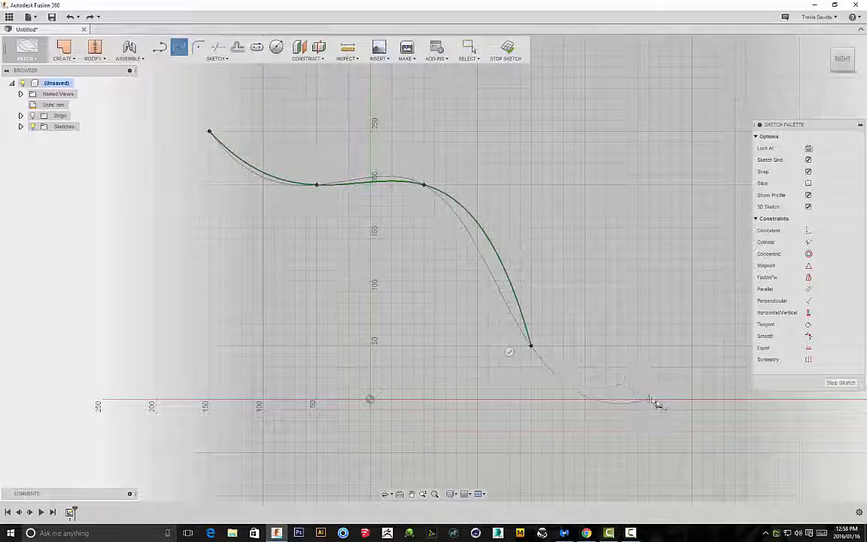
pyautogui.click(586, 399)
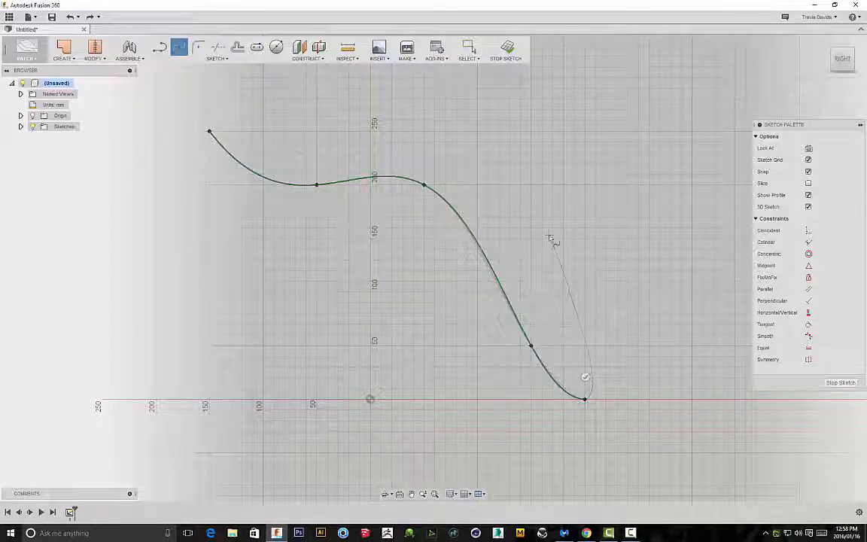
pyautogui.hotkey('ctrl', 'z')
pyautogui.hotkey('ctrl', 'z')
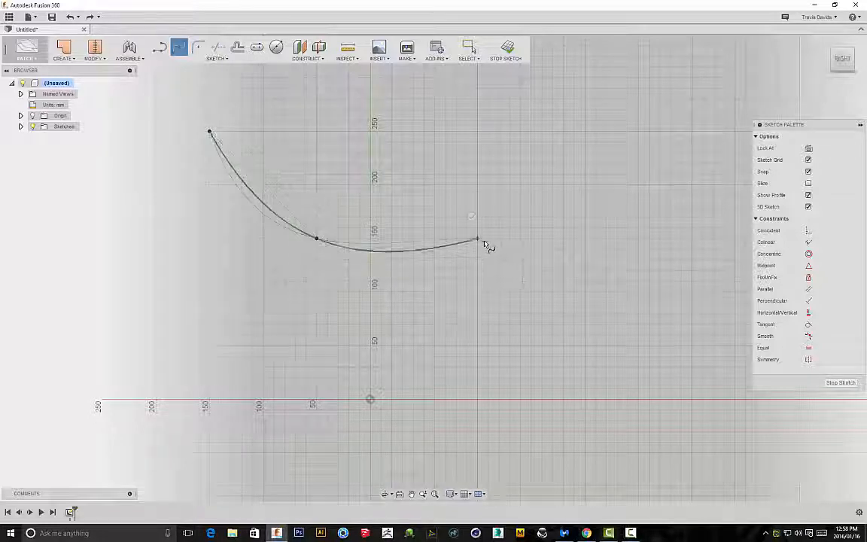
# Draw a four-point spline from about 250 mm high through two points at about 150 mm down to the horizontal axis, and finish the sketch.
pyautogui.click(661, 399)
pyautogui.rightClick(527, 174)
pyautogui.click(506, 144)
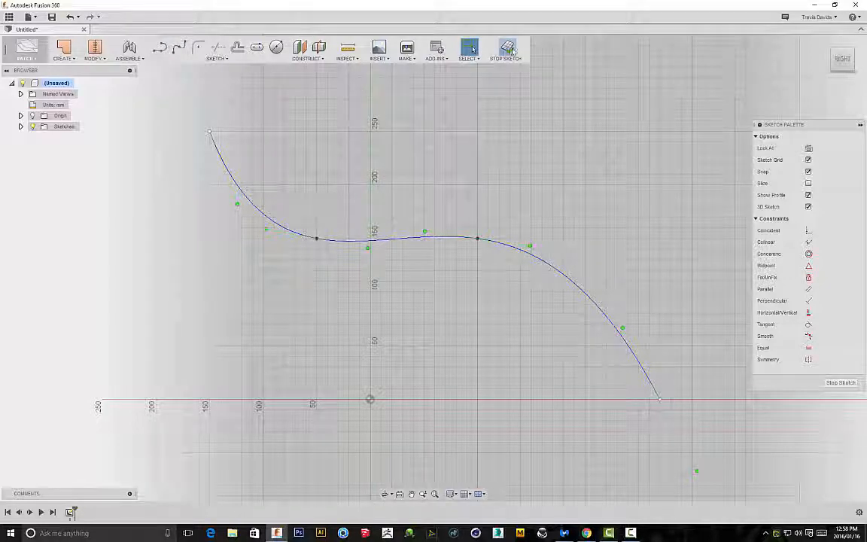
pyautogui.click(509, 49)
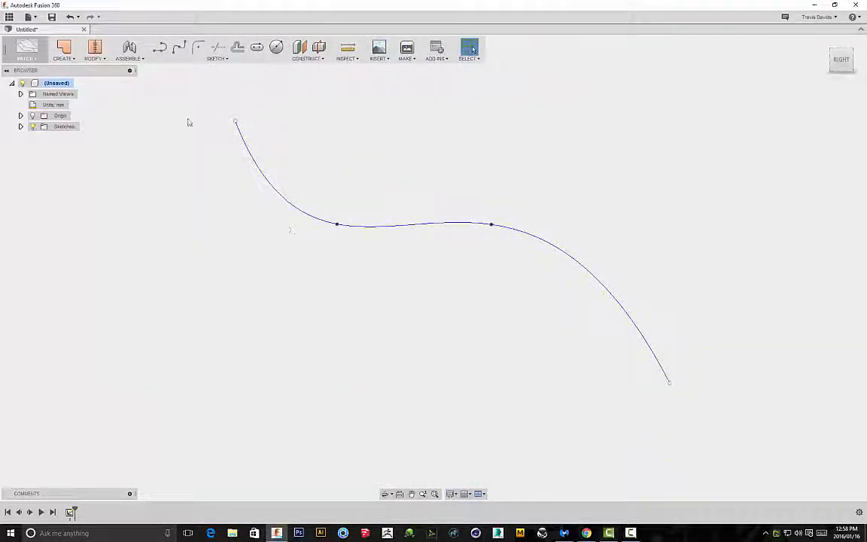
# Extrude the open spline 190 mm to one side as a new surface body.
pyautogui.click(65, 58)
pyautogui.click(73, 69)
pyautogui.click(397, 226)
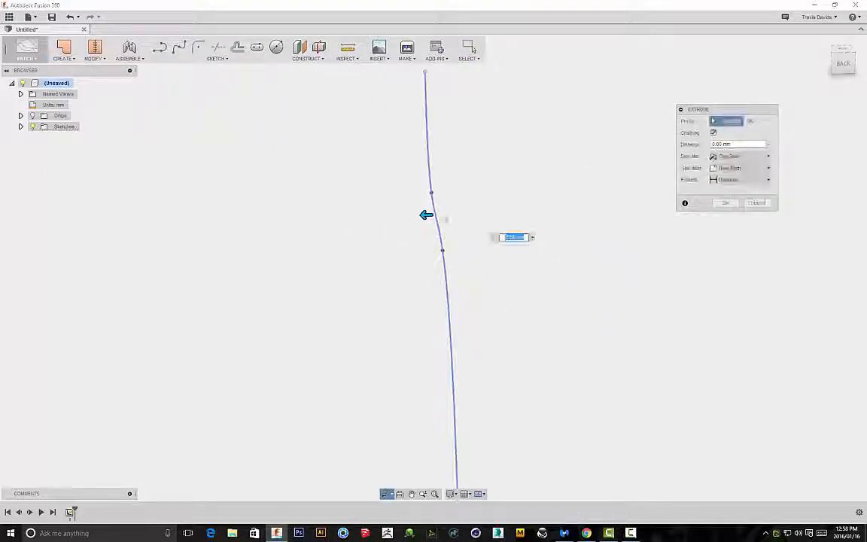
pyautogui.moveTo(425, 215); pyautogui.dragTo(238, 209)
pyautogui.moveTo(519, 192)
pyautogui.keyDown('shift'); pyautogui.mouseDown(button='middle')
pyautogui.moveTo(573, 180)
pyautogui.moveTo(531, 179)
pyautogui.mouseUp(button='middle'); pyautogui.keyUp('shift')
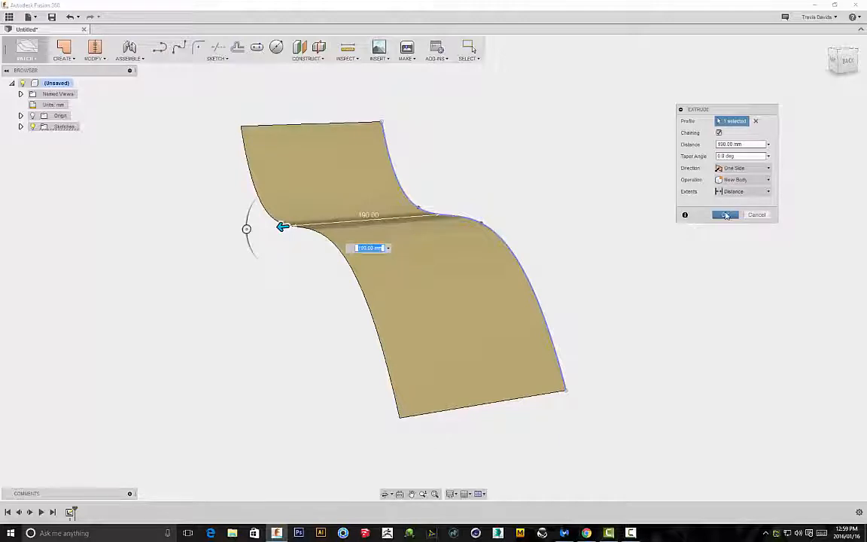
pyautogui.click(727, 216)
pyautogui.keyDown('shift'); pyautogui.moveTo(465, 139); pyautogui.dragTo(380, 183, button='middle'); pyautogui.keyUp('shift')
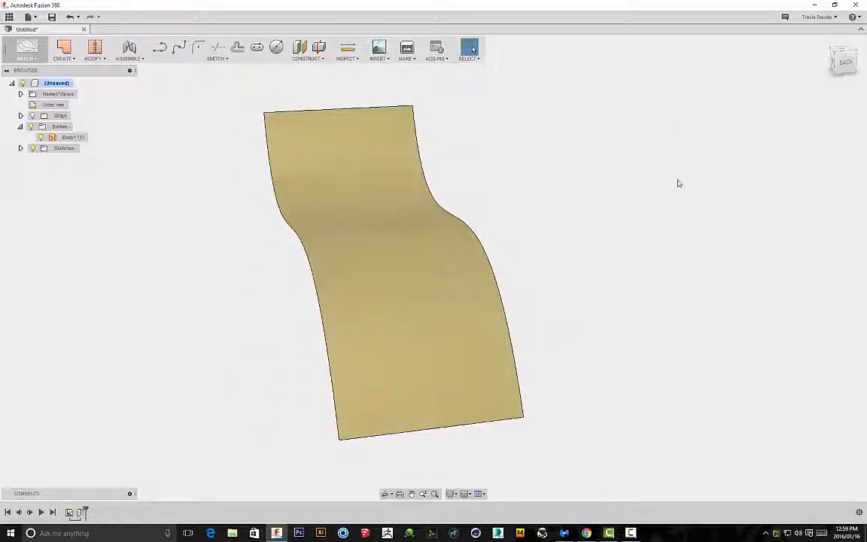
pyautogui.keyDown('shift'); pyautogui.moveTo(497, 180); pyautogui.dragTo(617, 200, button='middle'); pyautogui.keyUp('shift')
pyautogui.press('Escape')
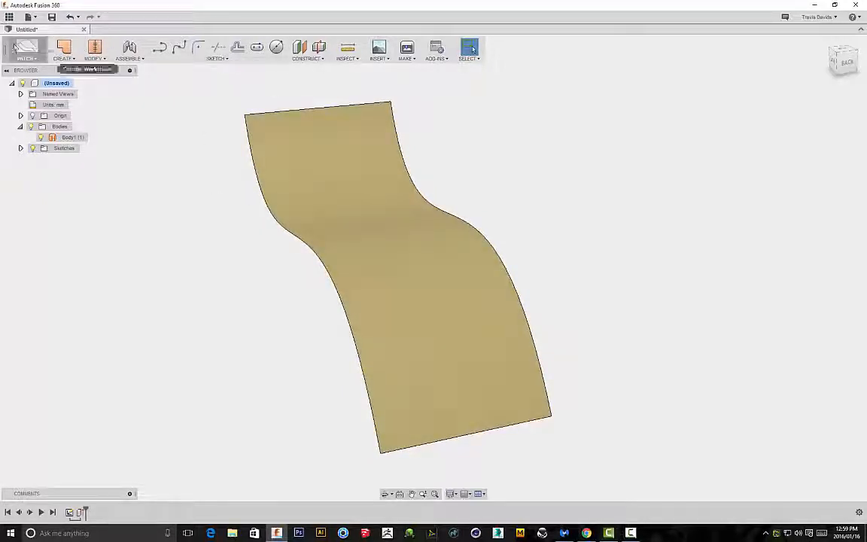
pyautogui.click(30, 50)
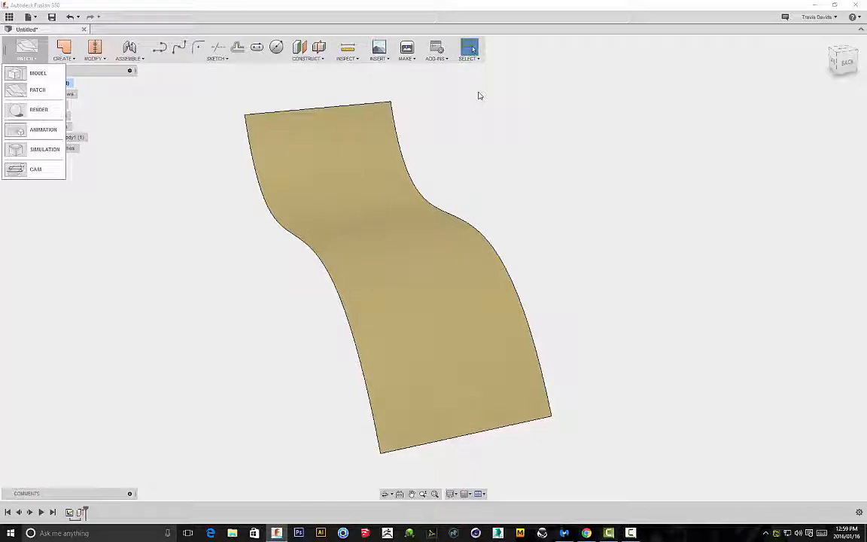
# Thicken the curved surface by 20 mm to one side as a new body.
pyautogui.click(57, 64)
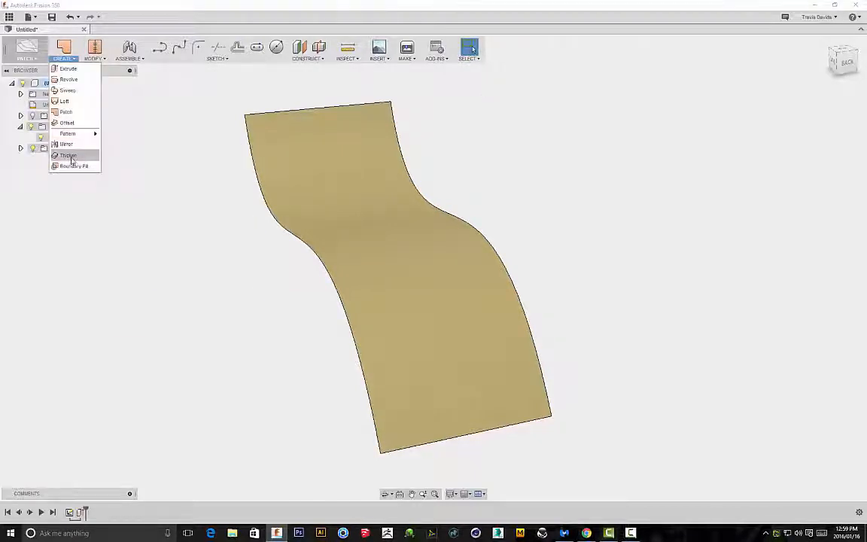
pyautogui.click(72, 155)
pyautogui.click(370, 208)
pyautogui.keyDown('shift'); pyautogui.moveTo(370, 207); pyautogui.dragTo(335, 215, button='middle'); pyautogui.keyUp('shift')
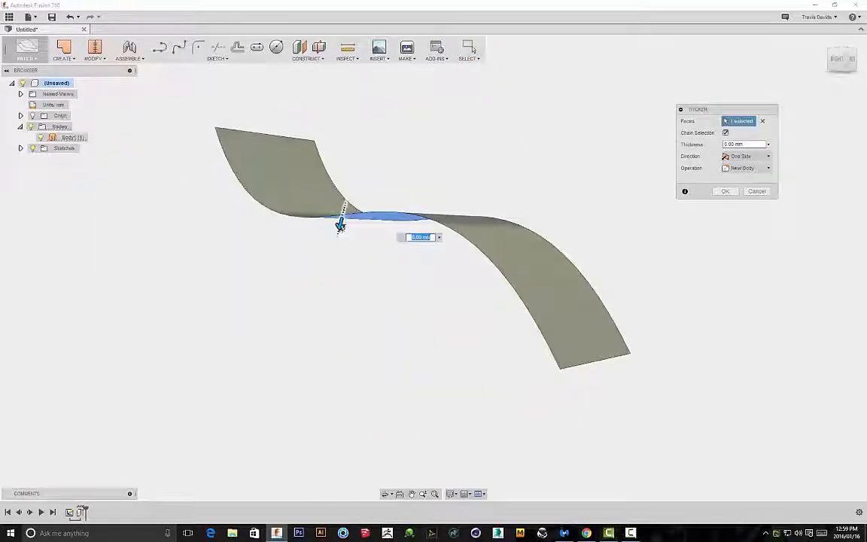
pyautogui.write('20')
pyautogui.press('Return')
pyautogui.keyDown('shift'); pyautogui.moveTo(482, 171); pyautogui.dragTo(379, 171, button='middle'); pyautogui.keyUp('shift')
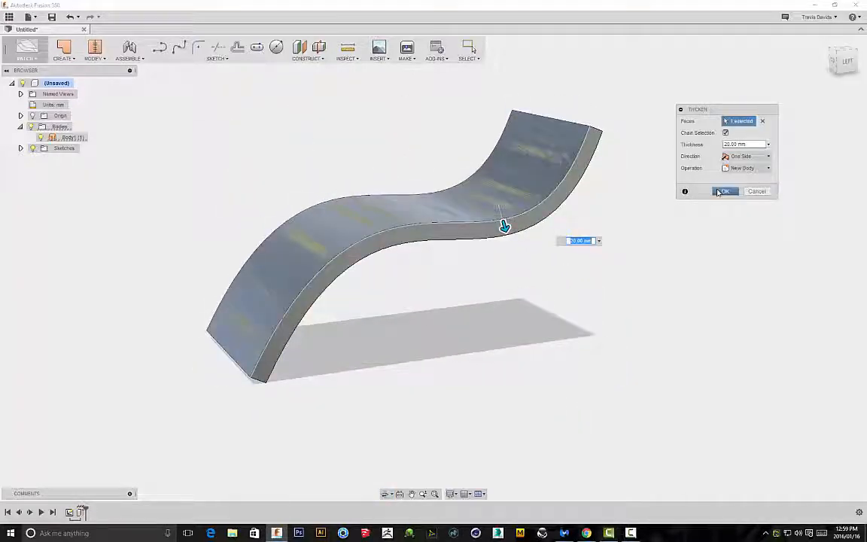
pyautogui.click(722, 191)
# Switch from the Patch workspace back to the Model workspace.
pyautogui.keyDown('shift'); pyautogui.moveTo(291, 132); pyautogui.dragTo(542, 139, button='middle'); pyautogui.keyUp('shift')
pyautogui.click(30, 51)
pyautogui.click(33, 74)
pyautogui.keyDown('shift'); pyautogui.moveTo(499, 169); pyautogui.dragTo(178, 153, button='middle'); pyautogui.keyUp('shift')
pyautogui.scroll(3, 395, 132)
pyautogui.keyDown('shift'); pyautogui.moveTo(256, 164); pyautogui.dragTo(271, 326, button='middle'); pyautogui.keyUp('shift')
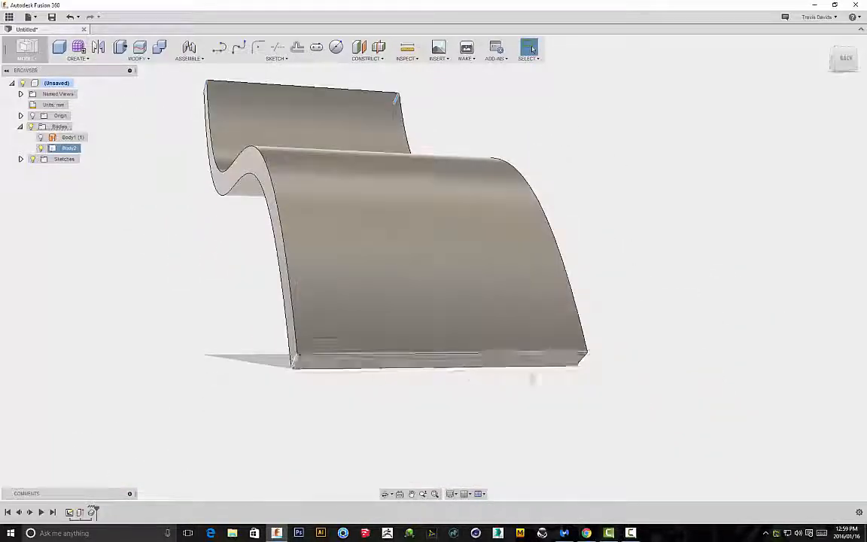
# Fillet the four short corner edges at both ends of the thickened curved body.
pyautogui.rightClick(645, 322)
pyautogui.click(596, 362)
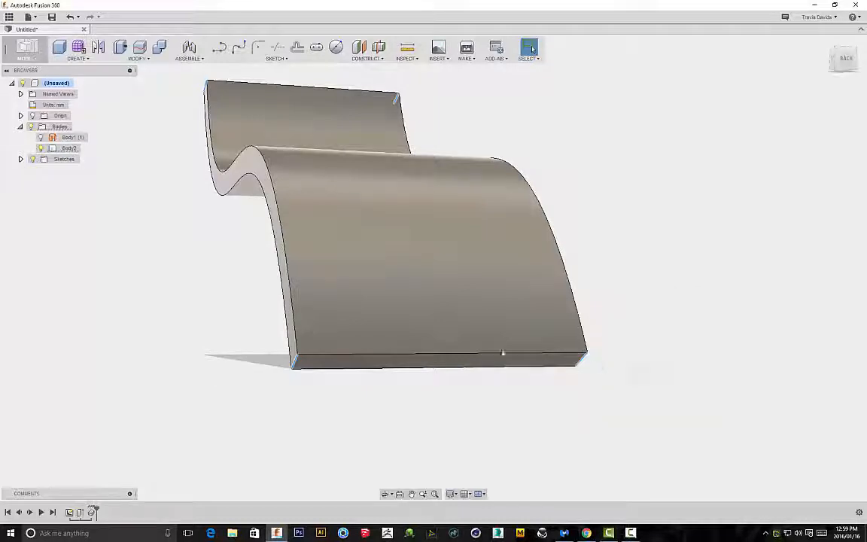
pyautogui.scroll(2, 629, 368)
pyautogui.moveTo(631, 369); pyautogui.dragTo(606, 351)
pyautogui.scroll(-3, 472, 296)
pyautogui.scroll(5, 518, 303)
pyautogui.moveTo(517, 303); pyautogui.dragTo(522, 308)
pyautogui.click(725, 215)
pyautogui.keyDown('shift'); pyautogui.moveTo(711, 219); pyautogui.dragTo(705, 253, button='middle'); pyautogui.keyUp('shift')
pyautogui.scroll(-4, 697, 241)
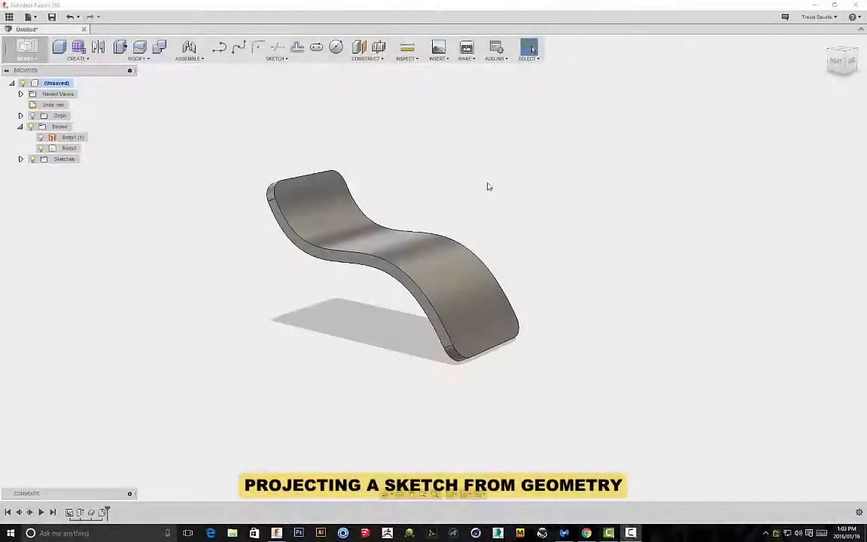
# Examine the rounded ends and the wavy top face of the curved body from several angles.
pyautogui.keyDown('shift'); pyautogui.moveTo(488, 186); pyautogui.dragTo(300, 116, button='middle'); pyautogui.keyUp('shift')
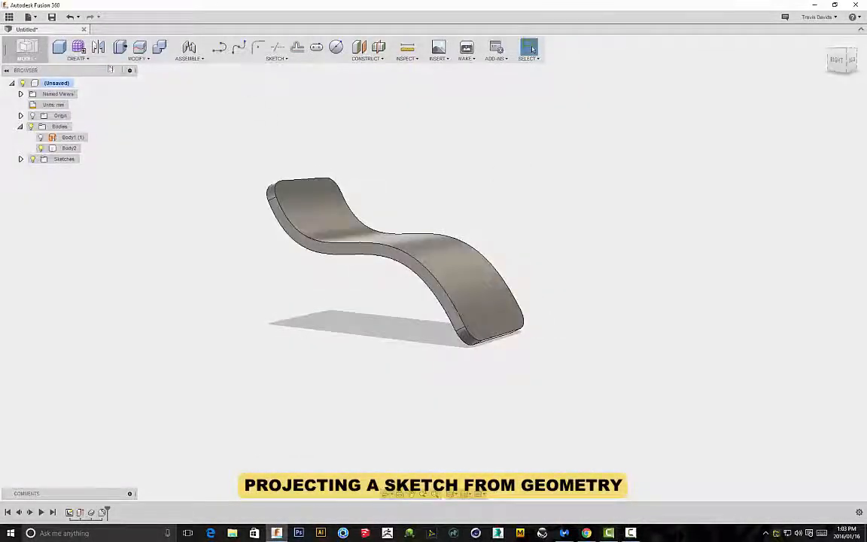
pyautogui.keyDown('shift'); pyautogui.moveTo(426, 179); pyautogui.dragTo(397, 232, button='middle'); pyautogui.keyUp('shift')
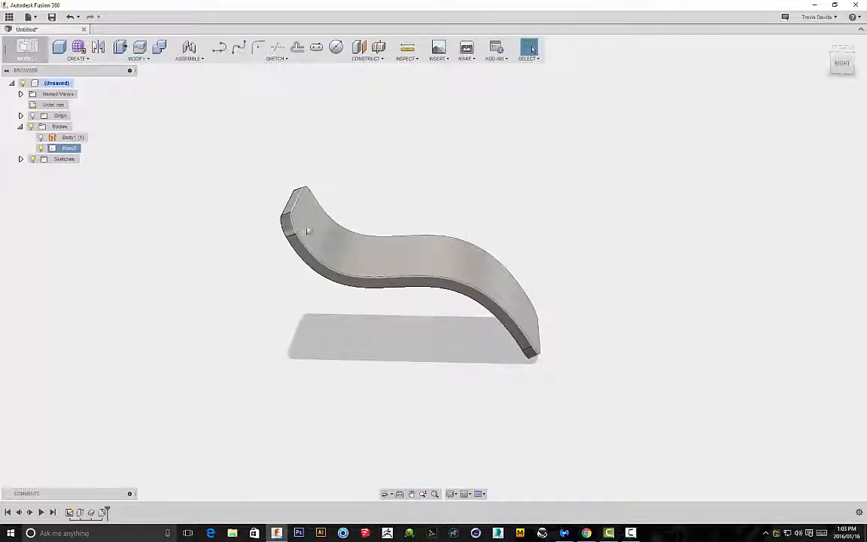
pyautogui.keyDown('shift'); pyautogui.moveTo(314, 323); pyautogui.dragTo(509, 310, button='middle'); pyautogui.keyUp('shift')
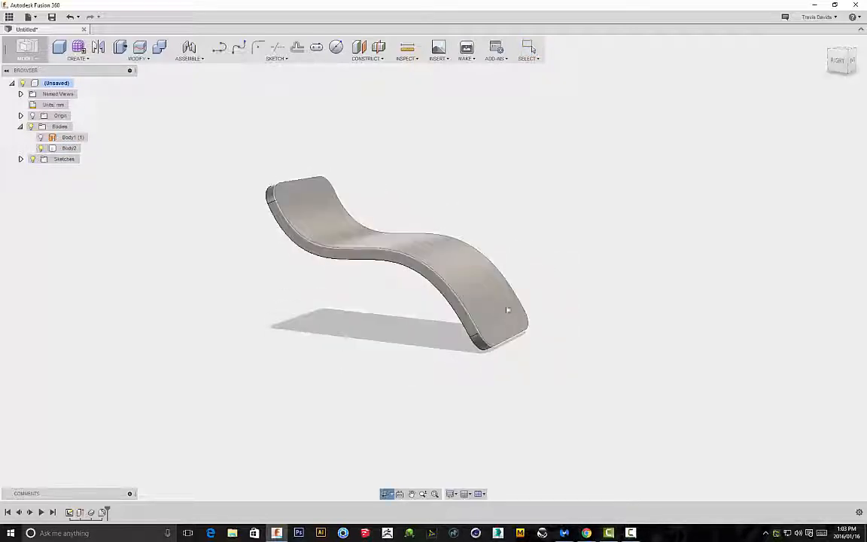
pyautogui.click(457, 281)
pyautogui.rightClick(497, 226)
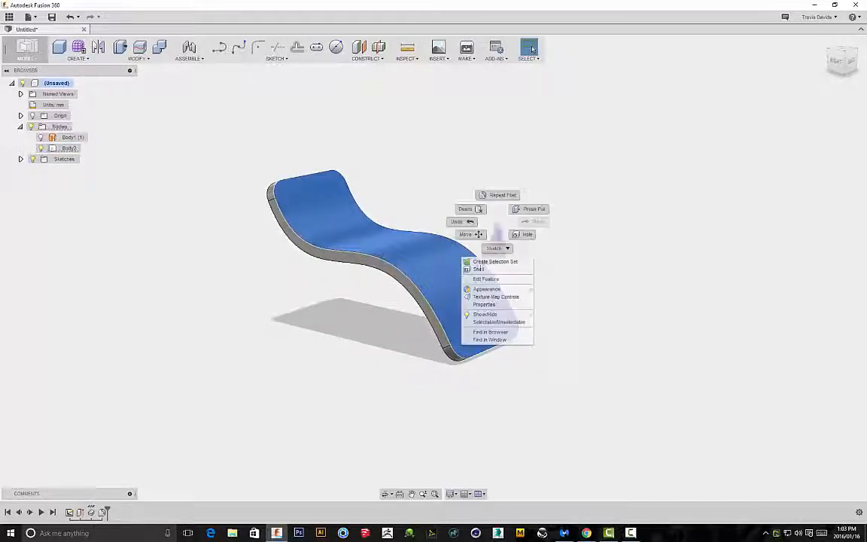
pyautogui.click(494, 290)
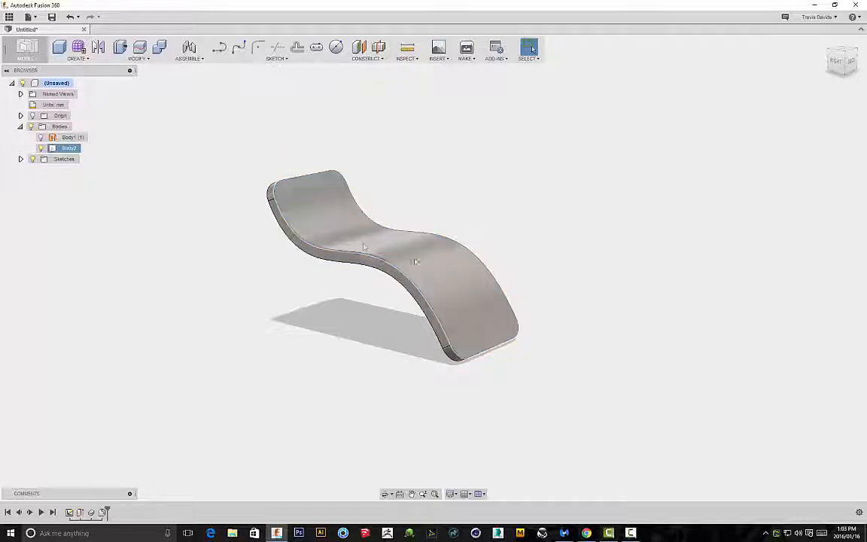
pyautogui.keyDown('shift'); pyautogui.moveTo(362, 248); pyautogui.dragTo(501, 177, button='middle'); pyautogui.keyUp('shift')
pyautogui.click(369, 213)
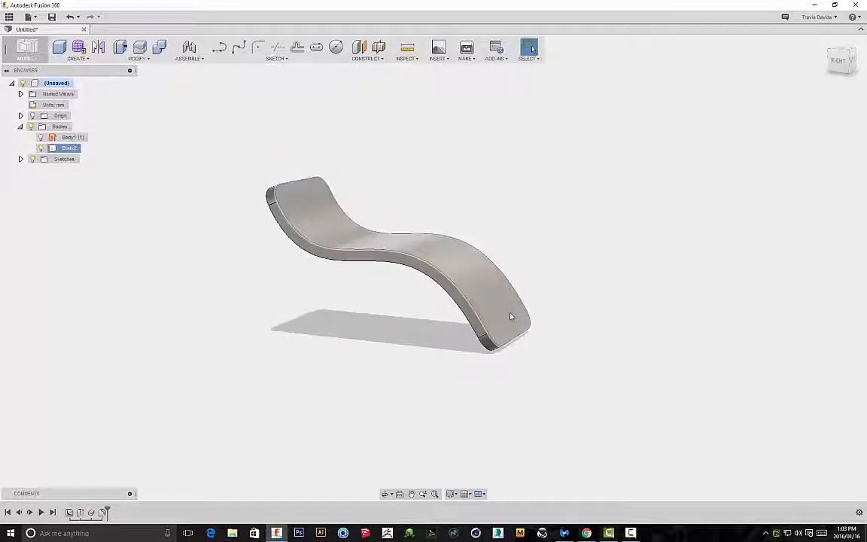
pyautogui.keyDown('shift'); pyautogui.moveTo(363, 340); pyautogui.dragTo(490, 174, button='middle'); pyautogui.keyUp('shift')
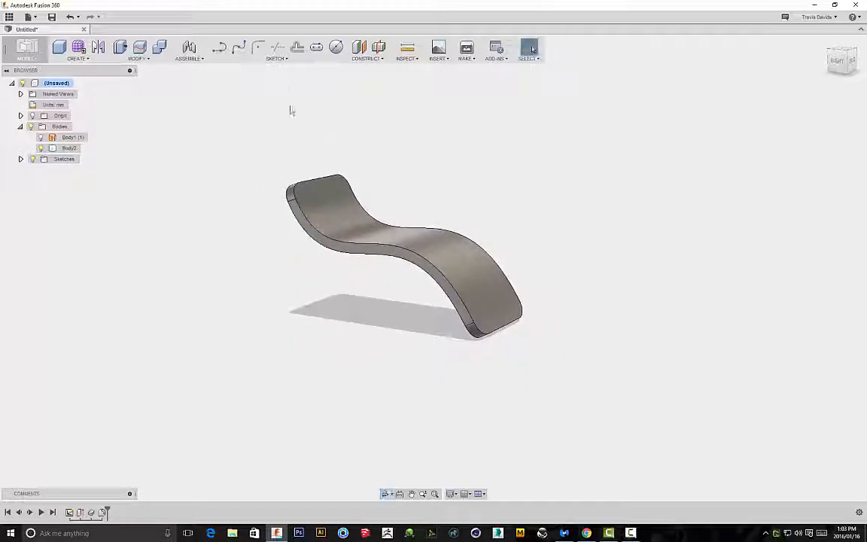
# Project the outline of the curved body's top face onto the horizontal ground plane as a new sketch.
pyautogui.click(280, 61)
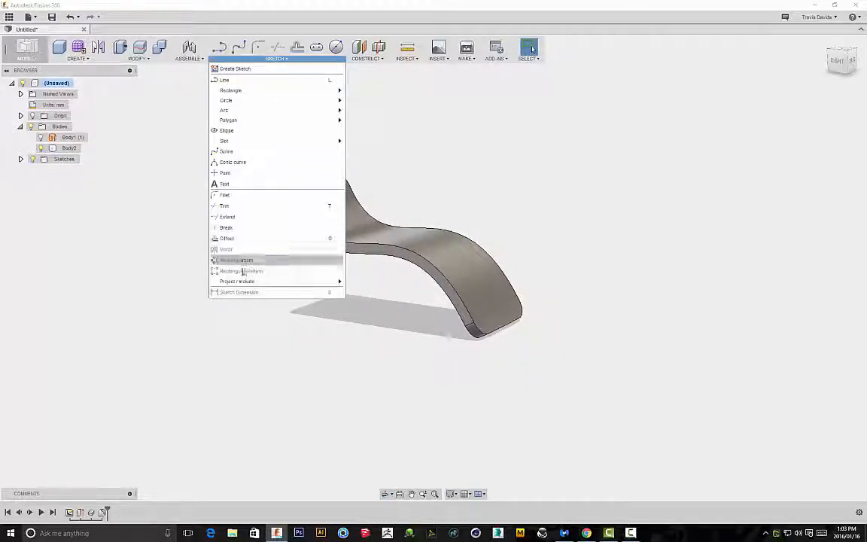
pyautogui.moveTo(249, 285)
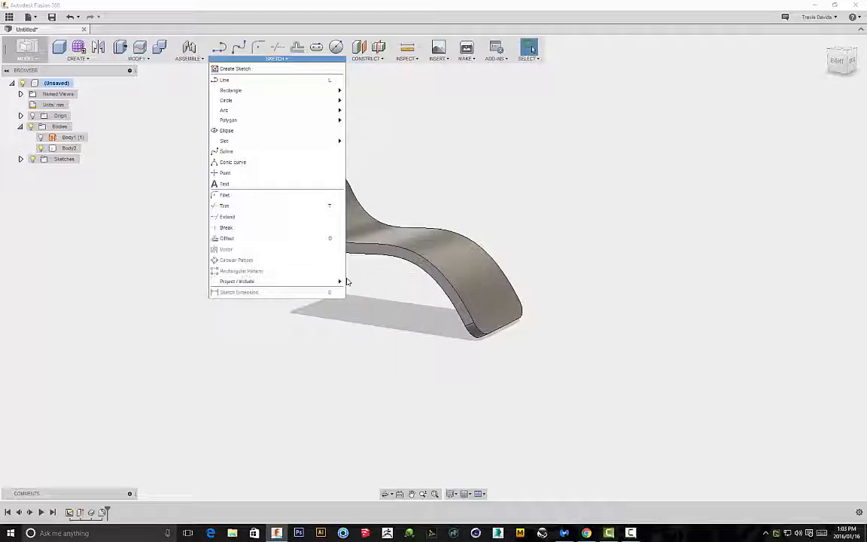
pyautogui.moveTo(322, 286)
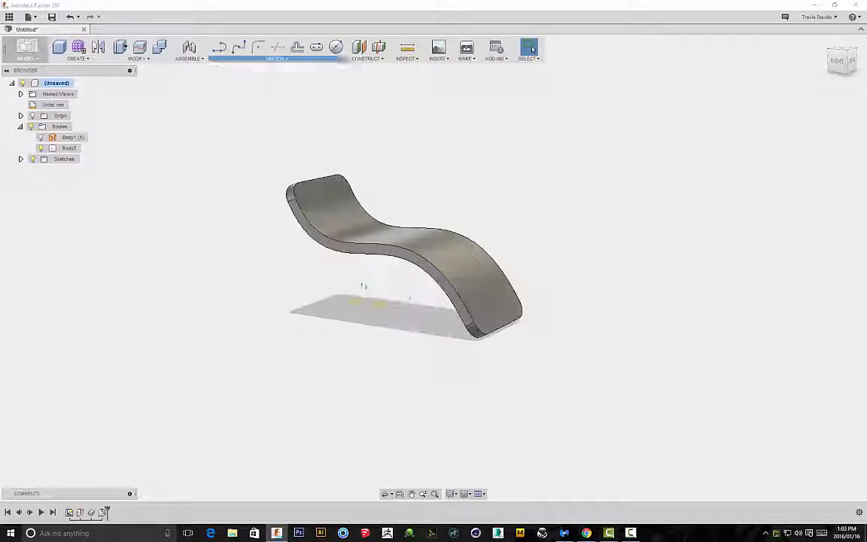
pyautogui.click(363, 284)
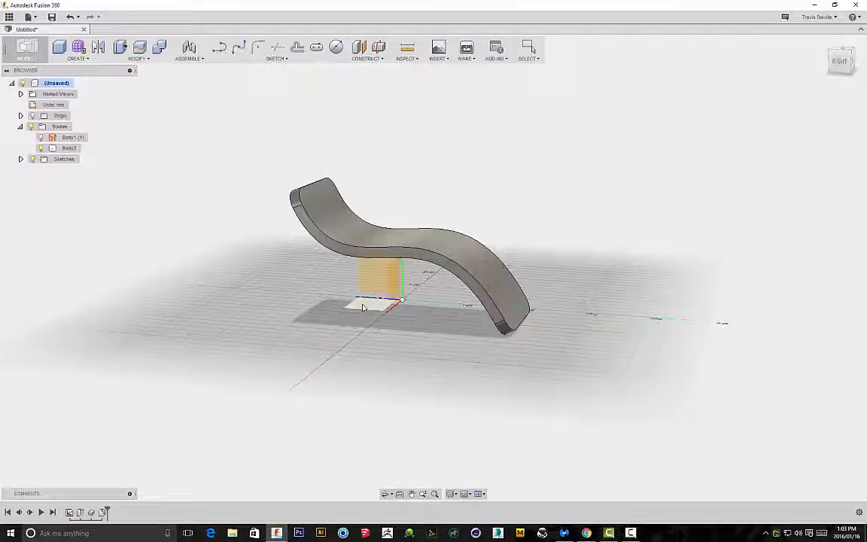
pyautogui.click(362, 309)
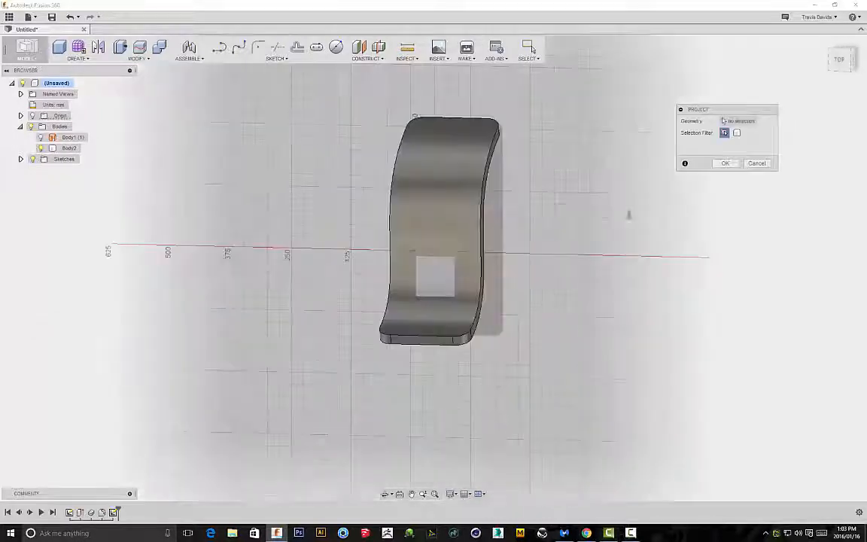
pyautogui.keyDown('shift'); pyautogui.moveTo(599, 214); pyautogui.dragTo(509, 172, button='middle'); pyautogui.keyUp('shift')
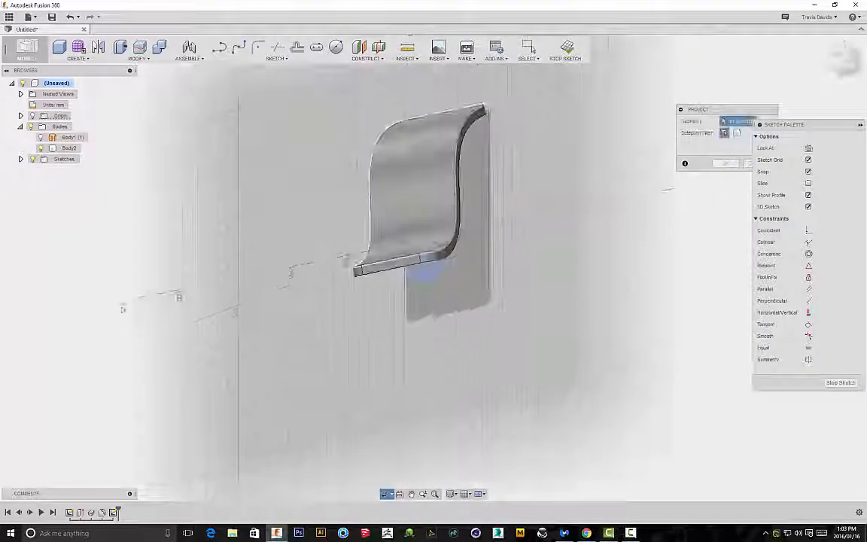
pyautogui.keyDown('shift'); pyautogui.moveTo(457, 182); pyautogui.dragTo(531, 259, button='middle'); pyautogui.keyUp('shift')
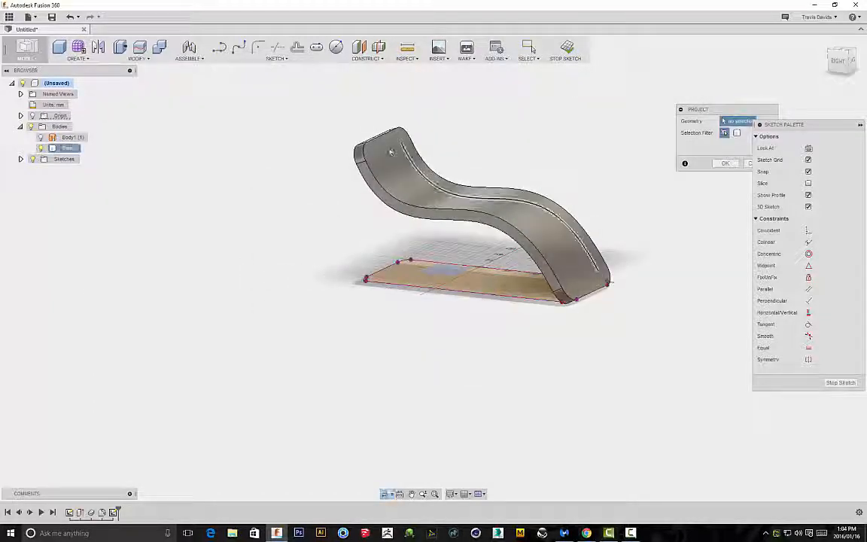
pyautogui.keyDown('shift'); pyautogui.moveTo(617, 268); pyautogui.dragTo(437, 276, button='middle'); pyautogui.keyUp('shift')
pyautogui.keyDown('shift'); pyautogui.moveTo(474, 347); pyautogui.dragTo(490, 331, button='middle'); pyautogui.keyUp('shift')
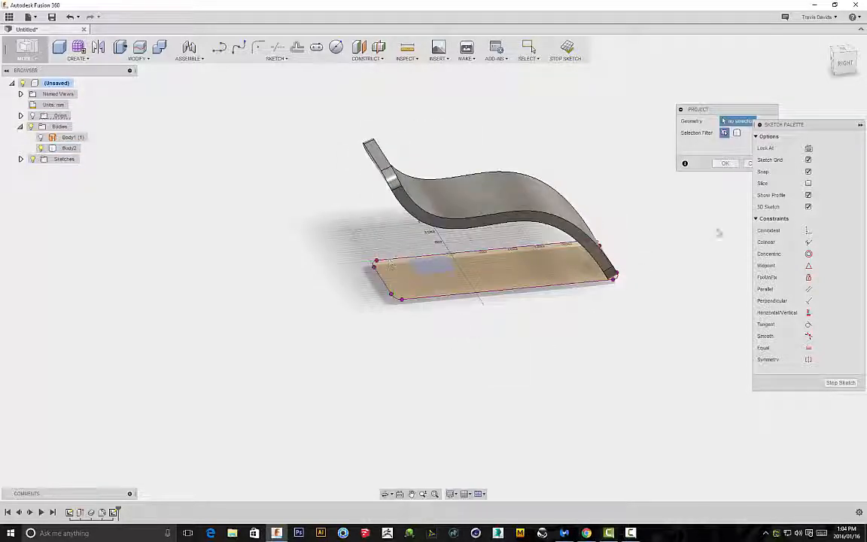
pyautogui.click(722, 165)
# Offset the projected outline 25 mm inward as a closed loop.
pyautogui.scroll(-1, 424, 291)
pyautogui.scroll(2, 446, 256)
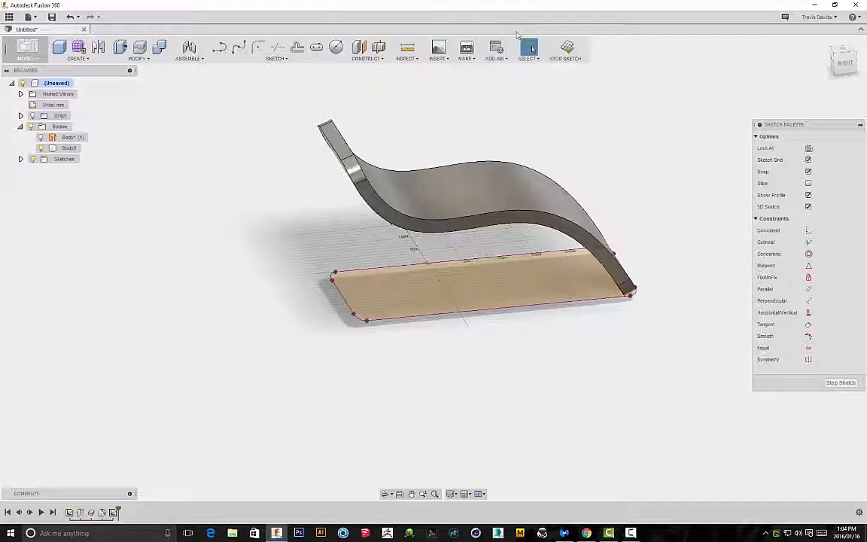
pyautogui.moveTo(632, 143)
pyautogui.keyDown('shift'); pyautogui.mouseDown(button='middle')
pyautogui.moveTo(556, 140)
pyautogui.moveTo(594, 137)
pyautogui.moveTo(536, 340)
pyautogui.moveTo(471, 383)
pyautogui.moveTo(560, 379)
pyautogui.moveTo(407, 342)
pyautogui.moveTo(360, 171)
pyautogui.mouseUp(button='middle'); pyautogui.keyUp('shift')
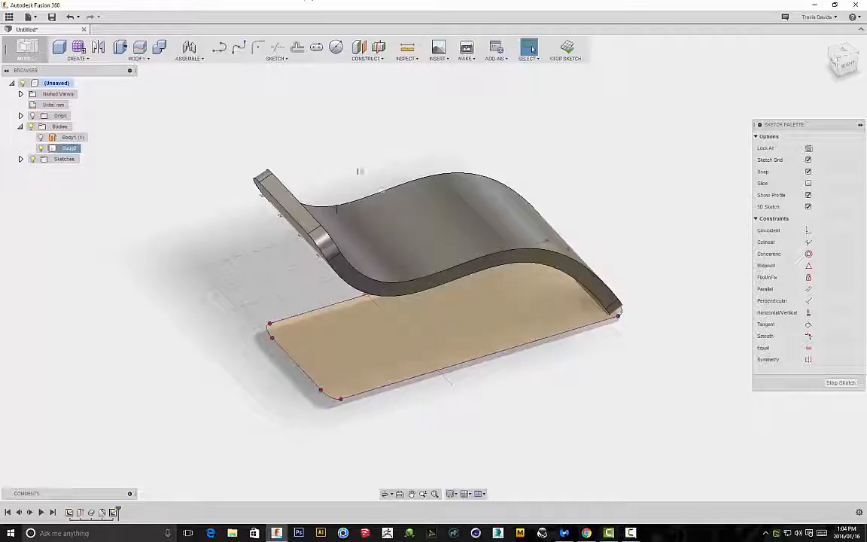
pyautogui.click(298, 47)
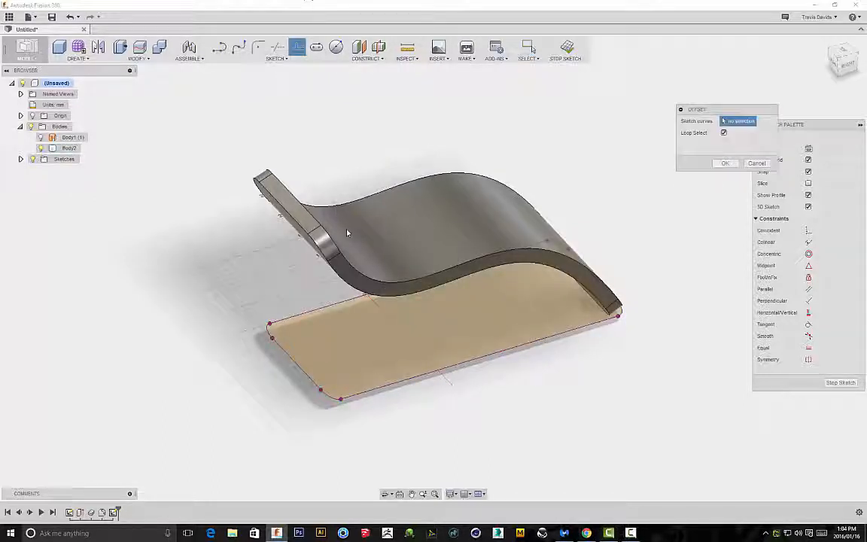
pyautogui.click(373, 388)
pyautogui.scroll(5, 373, 383)
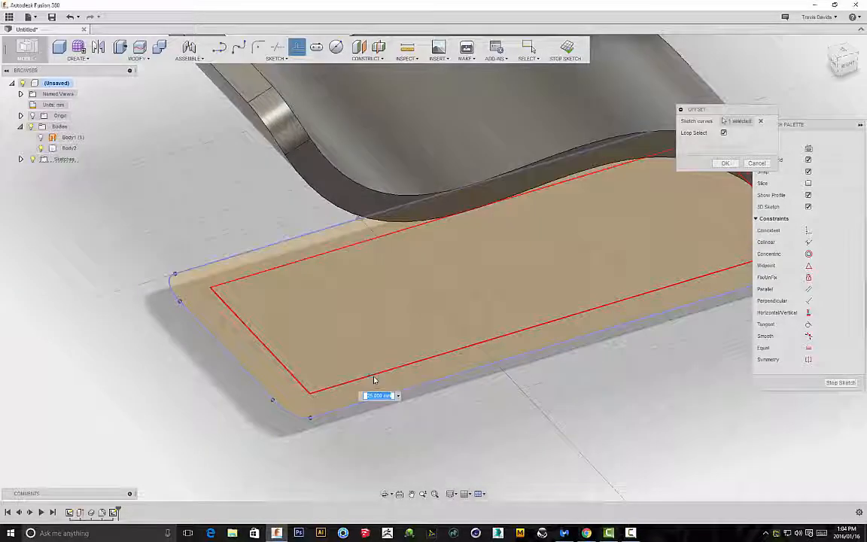
pyautogui.click(726, 163)
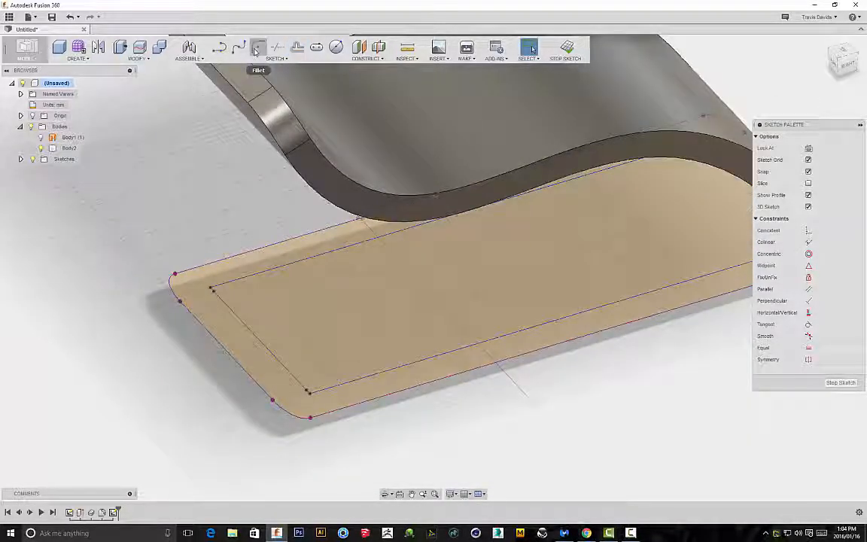
# Round the four corners of the inner offset loop with 10 mm sketch fillets.
pyautogui.click(301, 387)
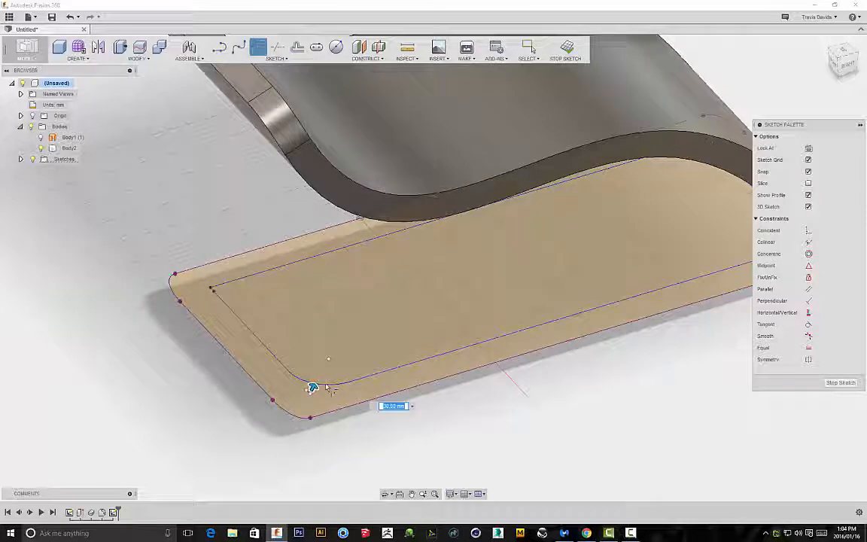
pyautogui.click(225, 284)
pyautogui.scroll(-1, 675, 361)
pyautogui.moveTo(674, 367); pyautogui.dragTo(577, 346, button='middle')
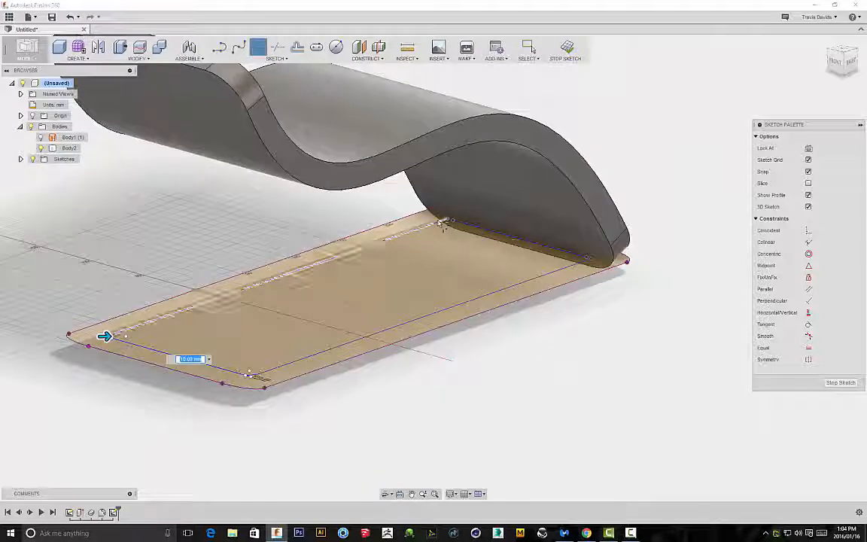
pyautogui.click(574, 265)
pyautogui.click(582, 259)
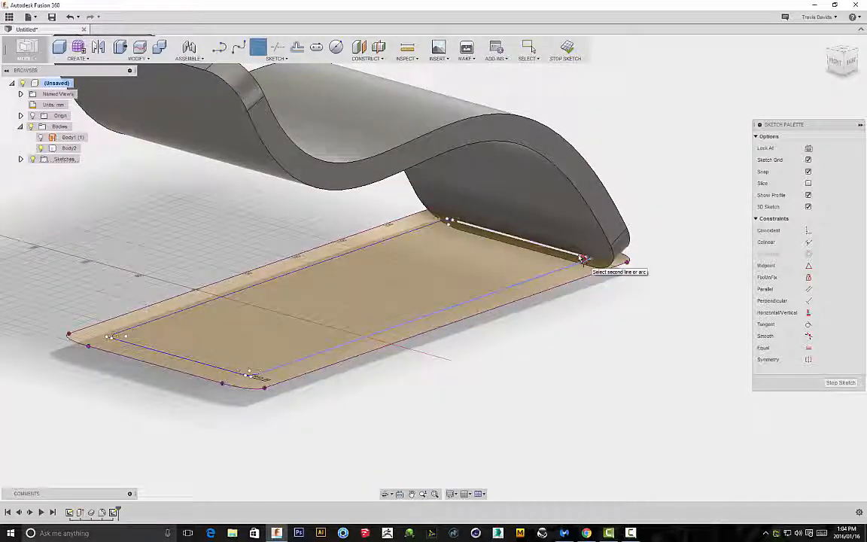
pyautogui.moveTo(580, 343)
pyautogui.keyDown('shift'); pyautogui.mouseDown(button='middle')
pyautogui.moveTo(552, 357)
pyautogui.moveTo(573, 360)
pyautogui.moveTo(555, 342)
pyautogui.mouseUp(button='middle'); pyautogui.keyUp('shift')
pyautogui.rightClick(553, 337)
pyautogui.click(578, 337)
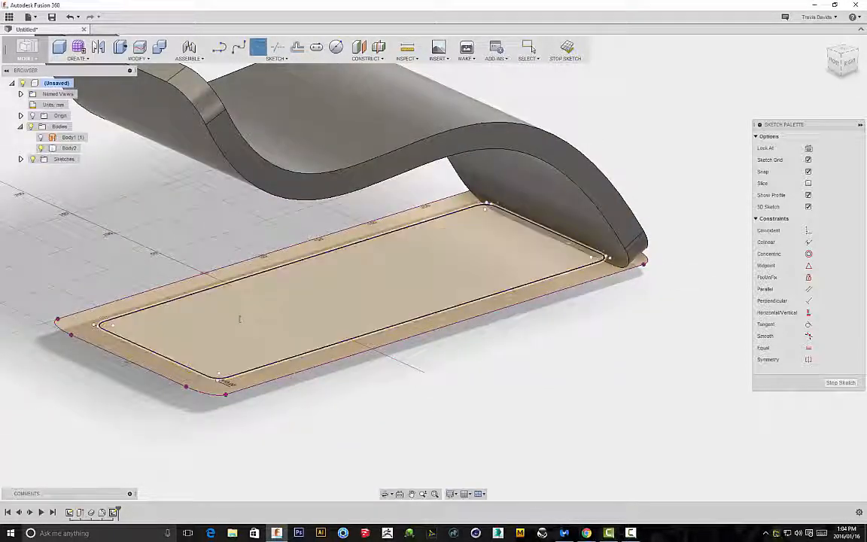
# Extrude the inner profile 300 mm upward to one side as a cut through the curved body.
pyautogui.click(264, 324)
pyautogui.moveTo(265, 324)
pyautogui.keyDown('shift'); pyautogui.mouseDown(button='middle')
pyautogui.moveTo(540, 360)
pyautogui.moveTo(499, 374)
pyautogui.moveTo(331, 172)
pyautogui.moveTo(552, 427)
pyautogui.moveTo(492, 415)
pyautogui.moveTo(431, 101)
pyautogui.moveTo(577, 437)
pyautogui.mouseUp(button='middle'); pyautogui.keyUp('shift')
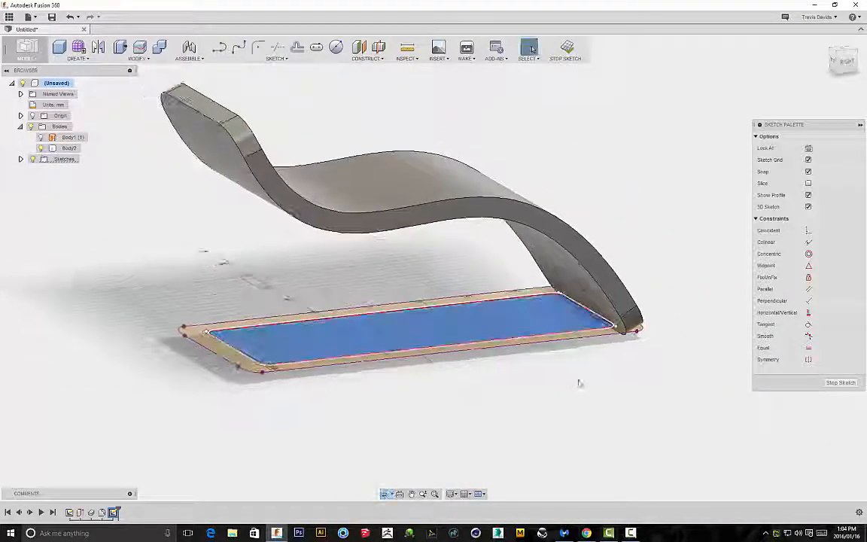
pyautogui.rightClick(523, 403)
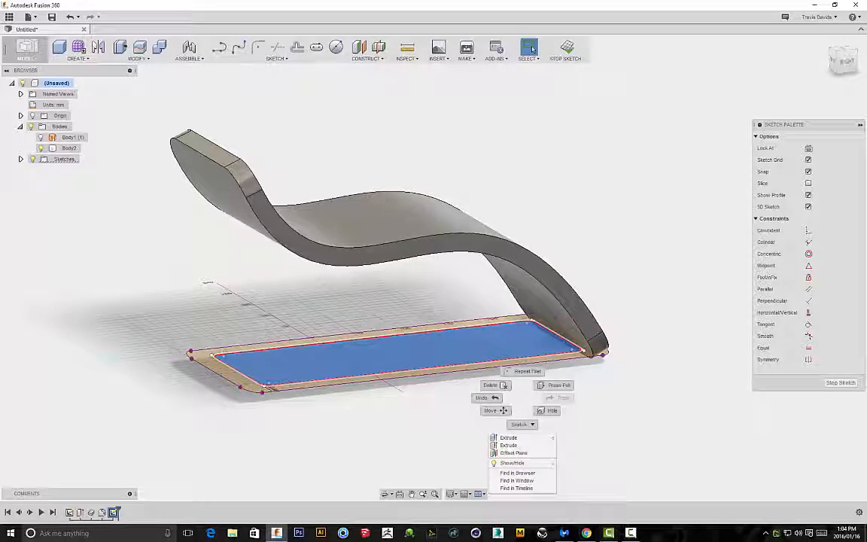
pyautogui.click(531, 447)
pyautogui.moveTo(400, 276); pyautogui.dragTo(342, 54)
pyautogui.keyDown('shift'); pyautogui.moveTo(617, 433); pyautogui.dragTo(459, 452, button='middle'); pyautogui.keyUp('shift')
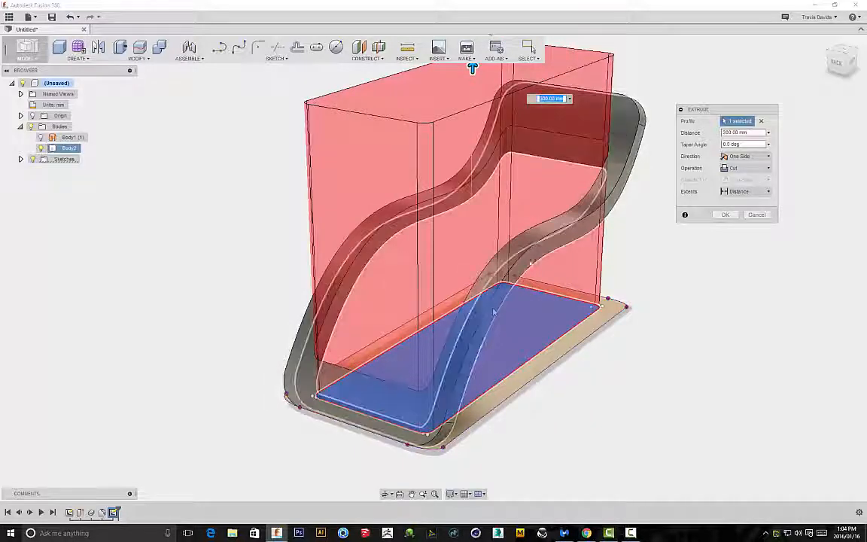
pyautogui.keyDown('shift'); pyautogui.moveTo(784, 329); pyautogui.dragTo(658, 329, button='middle'); pyautogui.keyUp('shift')
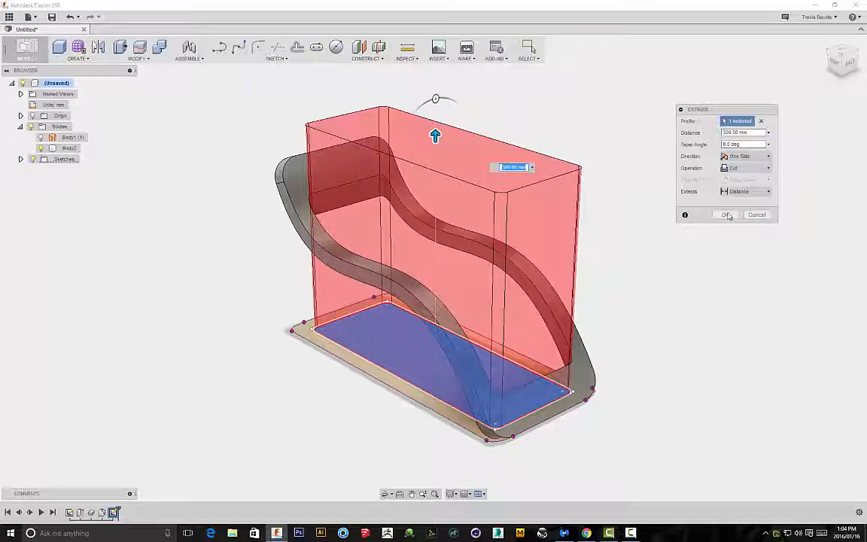
pyautogui.click(727, 215)
# Examine the opening cut through the curved body from several sides and read the description of the Sweep command.
pyautogui.keyDown('shift'); pyautogui.moveTo(658, 229); pyautogui.dragTo(391, 351, button='middle'); pyautogui.keyUp('shift')
pyautogui.keyDown('shift'); pyautogui.moveTo(533, 49); pyautogui.dragTo(542, 204, button='middle'); pyautogui.keyUp('shift')
pyautogui.click(591, 218)
pyautogui.keyDown('shift'); pyautogui.moveTo(625, 332); pyautogui.dragTo(578, 334, button='middle'); pyautogui.keyUp('shift')
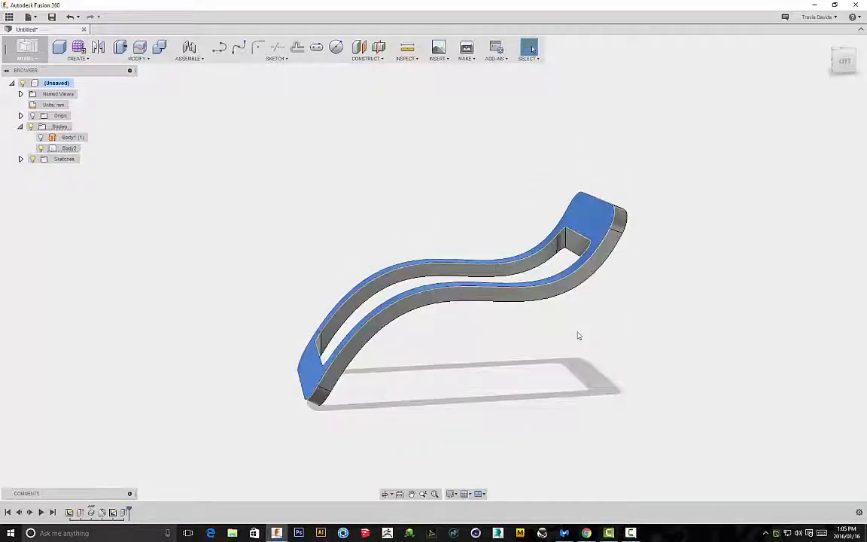
pyautogui.keyDown('shift'); pyautogui.moveTo(565, 368); pyautogui.dragTo(513, 196, button='middle'); pyautogui.keyUp('shift')
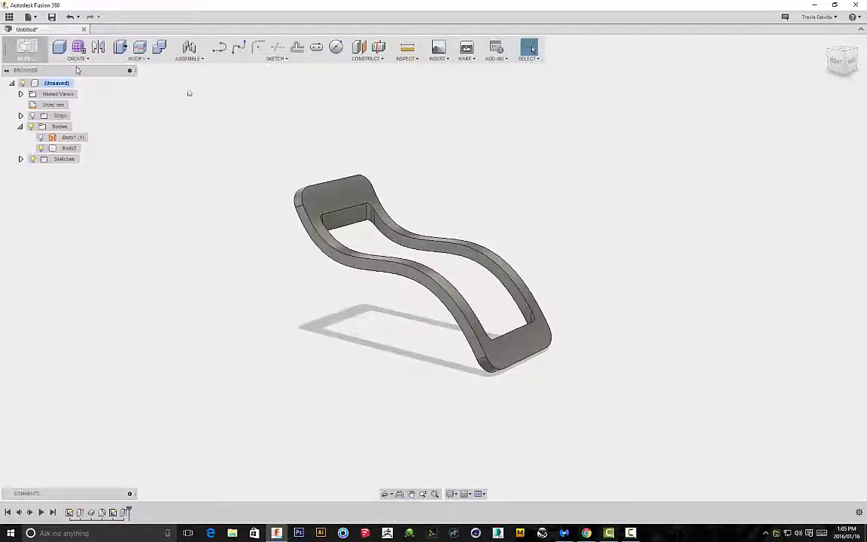
pyautogui.scroll(1, 296, 287)
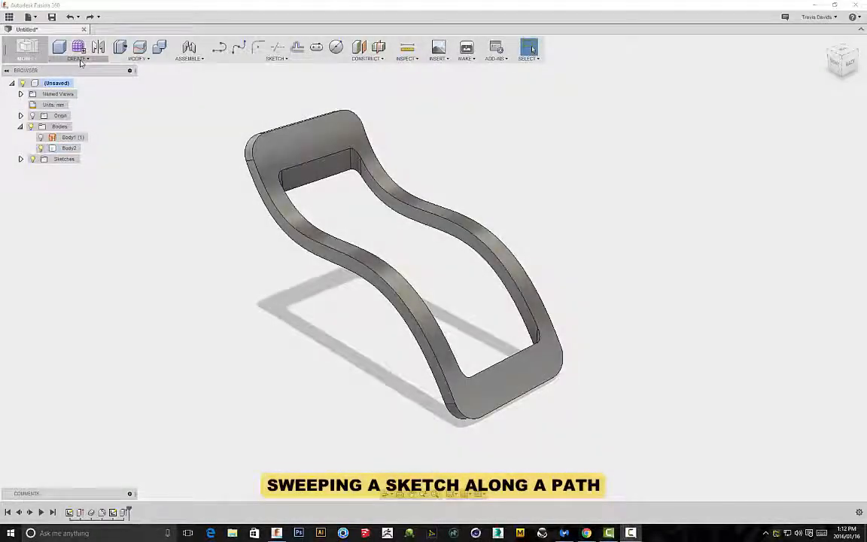
pyautogui.click(79, 59)
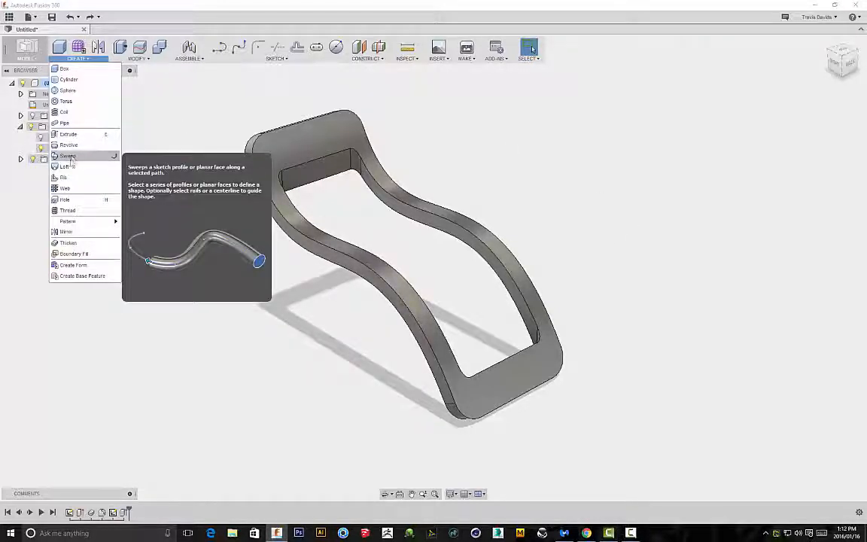
pyautogui.click(493, 184)
pyautogui.keyDown('shift'); pyautogui.moveTo(493, 189); pyautogui.dragTo(498, 131, button='middle'); pyautogui.keyUp('shift')
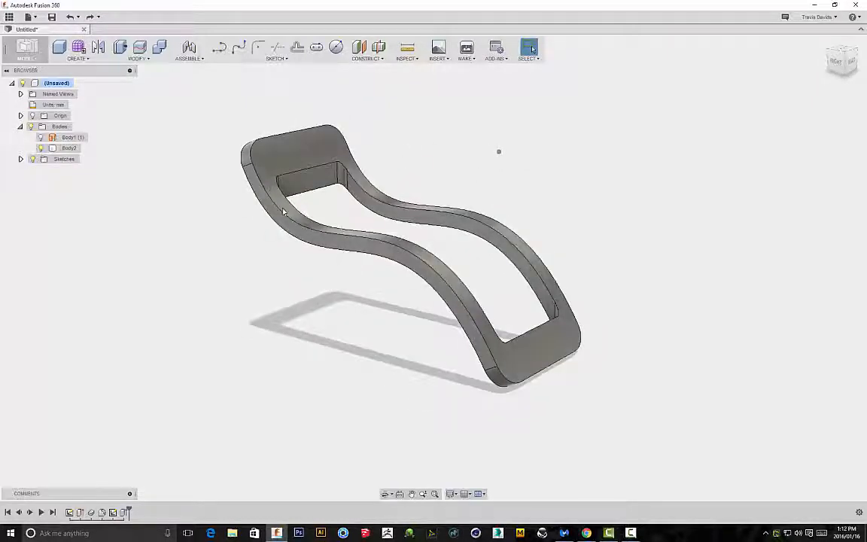
pyautogui.keyDown('shift'); pyautogui.moveTo(573, 201); pyautogui.dragTo(571, 209, button='middle'); pyautogui.keyUp('shift')
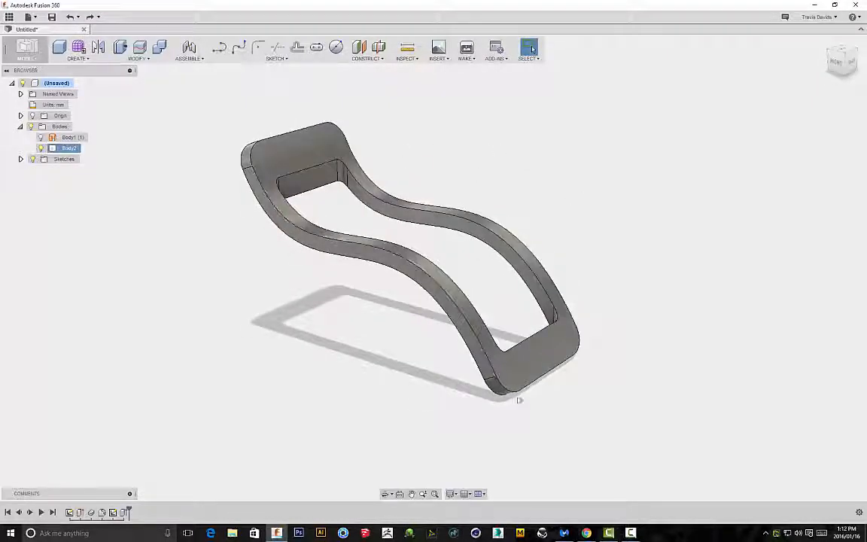
pyautogui.keyDown('shift'); pyautogui.moveTo(520, 232); pyautogui.dragTo(550, 183, button='middle'); pyautogui.keyUp('shift')
pyautogui.scroll(3, 550, 183)
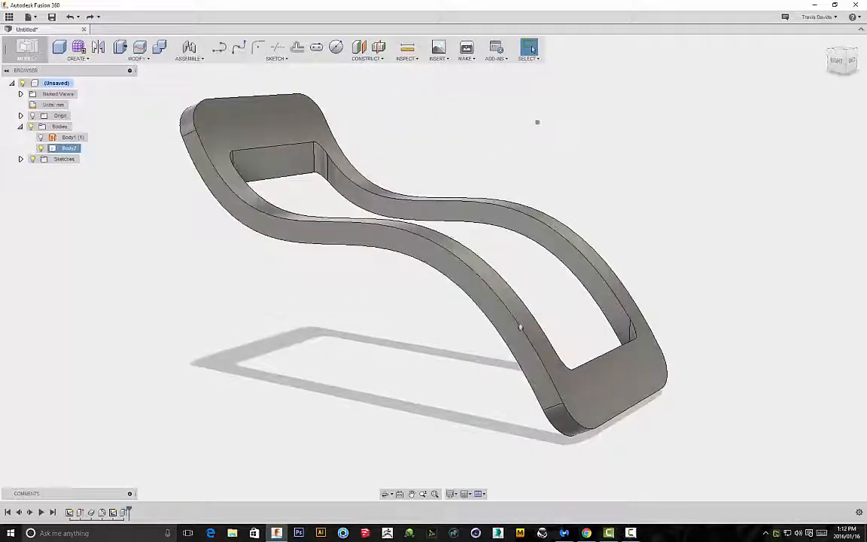
pyautogui.keyDown('shift'); pyautogui.moveTo(581, 217); pyautogui.dragTo(557, 205, button='middle'); pyautogui.keyUp('shift')
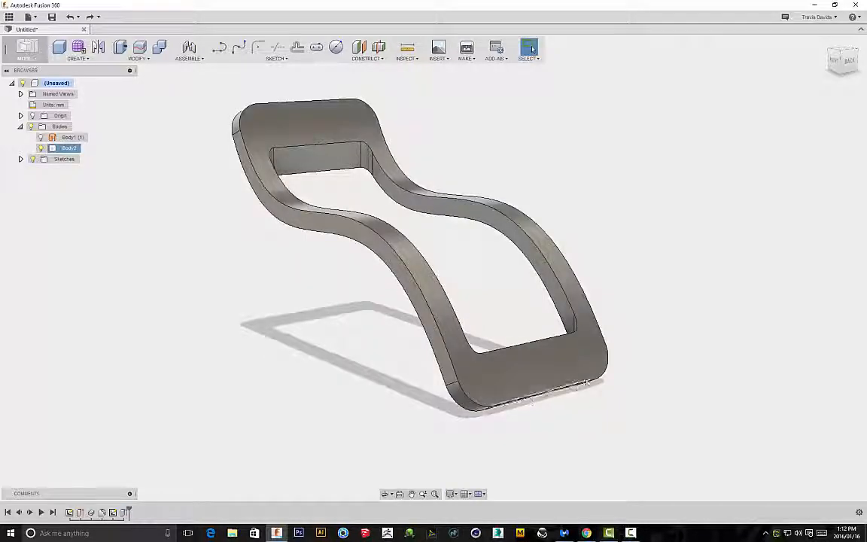
pyautogui.moveTo(460, 136)
pyautogui.keyDown('shift'); pyautogui.mouseDown(button='middle')
pyautogui.moveTo(523, 147)
pyautogui.moveTo(459, 128)
pyautogui.mouseUp(button='middle'); pyautogui.keyUp('shift')
pyautogui.scroll(-2, 298, 133)
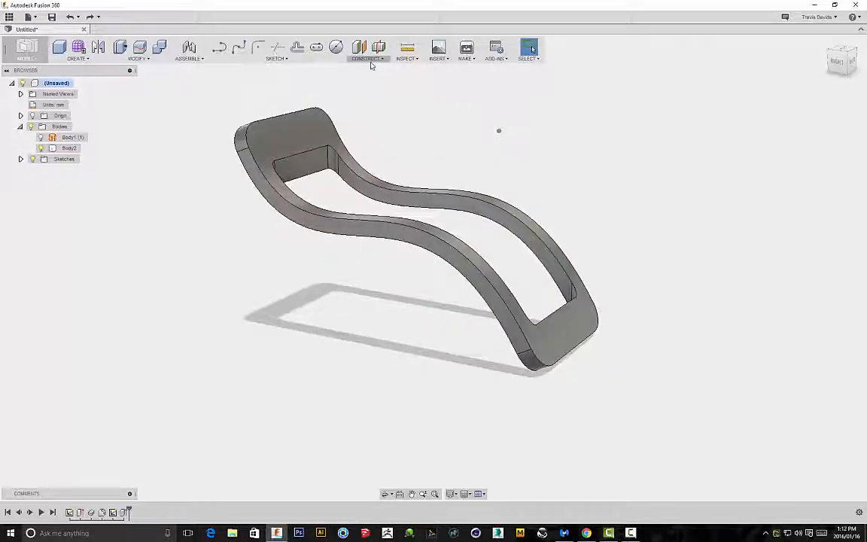
# Create a construction plane along the path of the frame's upper outer edge, placed partway along the wavy long side.
pyautogui.click(366, 60)
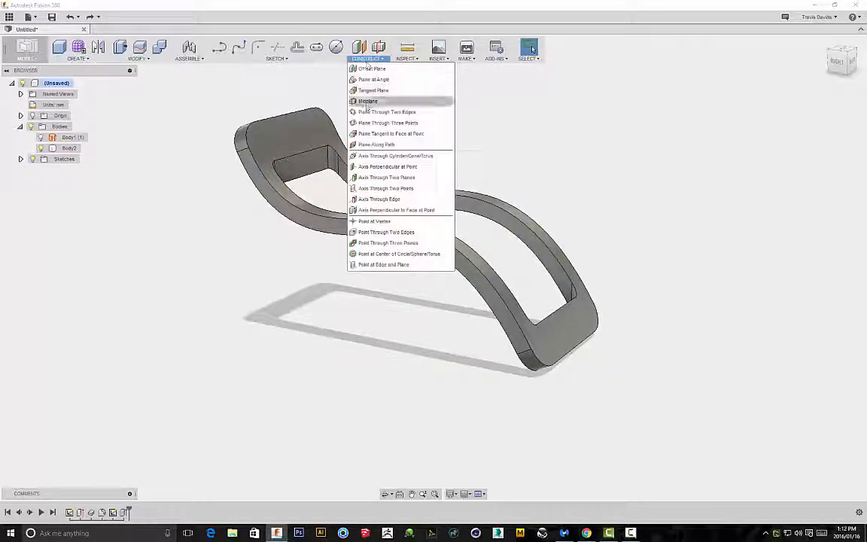
pyautogui.click(372, 146)
pyautogui.keyDown('shift'); pyautogui.moveTo(324, 188); pyautogui.dragTo(334, 243, button='middle'); pyautogui.keyUp('shift')
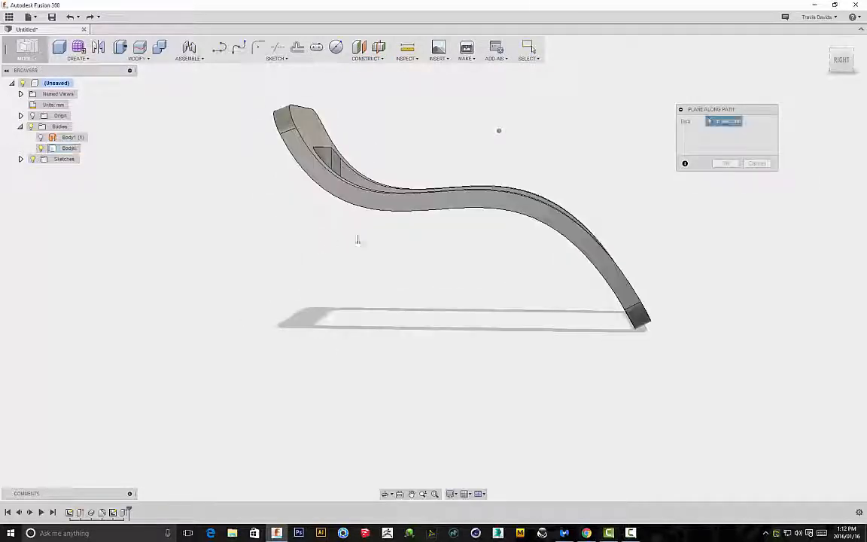
pyautogui.keyDown('shift'); pyautogui.moveTo(427, 245); pyautogui.dragTo(411, 251, button='middle'); pyautogui.keyUp('shift')
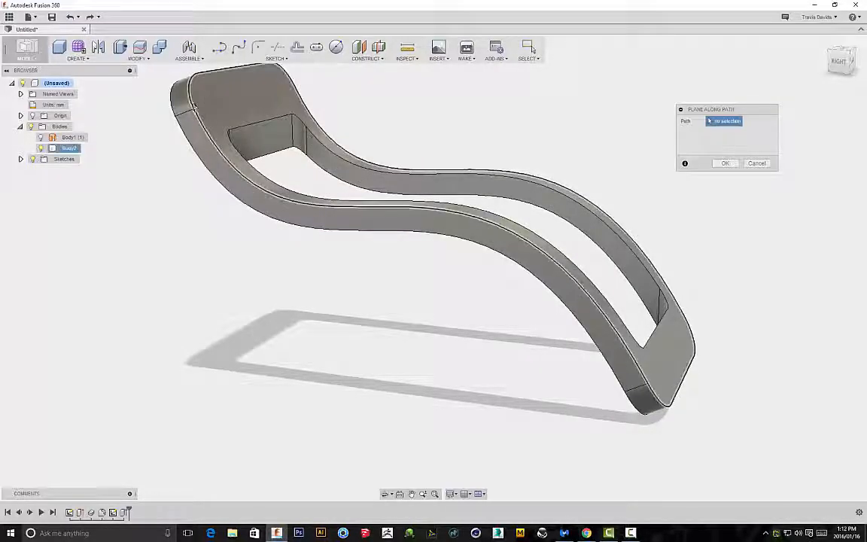
pyautogui.click(355, 206)
pyautogui.keyDown('shift'); pyautogui.moveTo(359, 210); pyautogui.dragTo(322, 197, button='middle'); pyautogui.keyUp('shift')
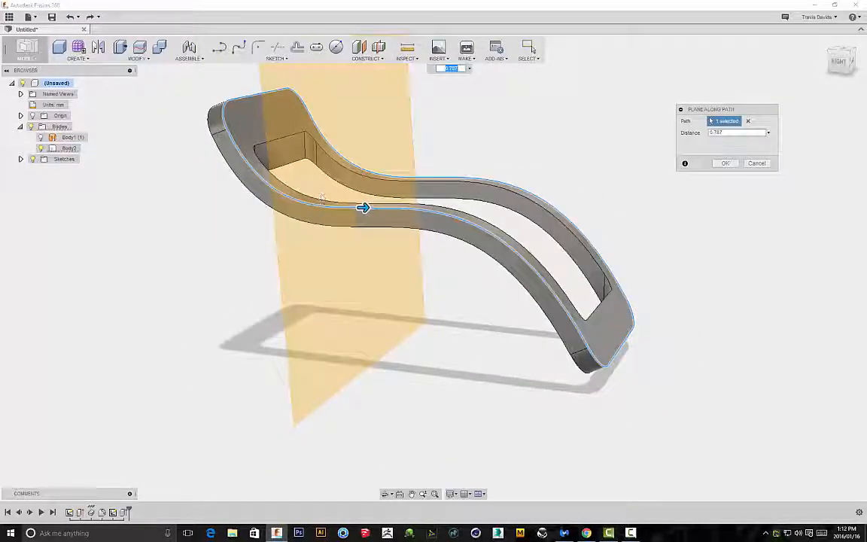
pyautogui.keyDown('shift'); pyautogui.moveTo(470, 114); pyautogui.dragTo(485, 112, button='middle'); pyautogui.keyUp('shift')
pyautogui.keyDown('shift'); pyautogui.moveTo(430, 219); pyautogui.dragTo(370, 151, button='middle'); pyautogui.keyUp('shift')
pyautogui.keyDown('shift'); pyautogui.moveTo(322, 189); pyautogui.dragTo(359, 234, button='middle'); pyautogui.keyUp('shift')
pyautogui.moveTo(366, 226); pyautogui.dragTo(390, 238)
pyautogui.keyDown('shift'); pyautogui.moveTo(391, 232); pyautogui.dragTo(502, 110, button='middle'); pyautogui.keyUp('shift')
pyautogui.click(725, 164)
pyautogui.keyDown('shift'); pyautogui.moveTo(560, 149); pyautogui.dragTo(536, 155, button='middle'); pyautogui.keyUp('shift')
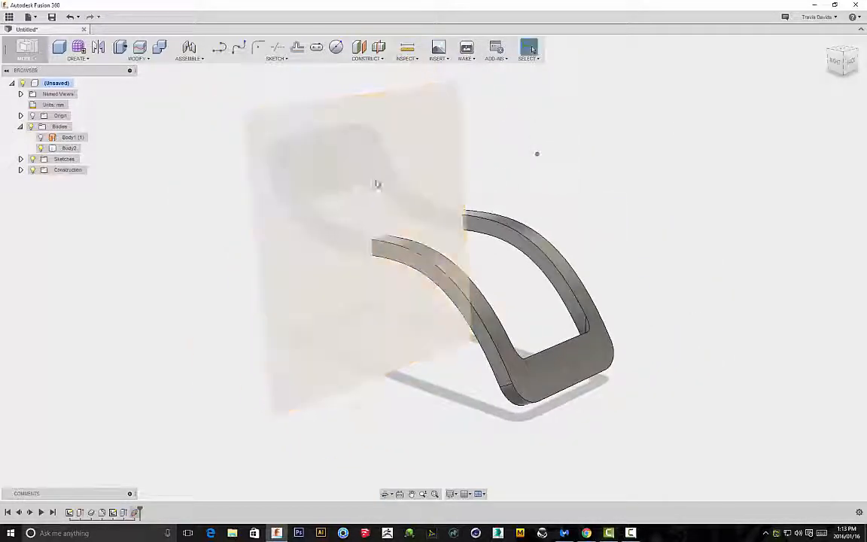
# Sketch a two-point rectangle about 6 mm wide and 22 mm tall on the new plane, starting at the path edge, and finish the sketch.
pyautogui.click(286, 58)
pyautogui.moveTo(290, 91)
pyautogui.click(355, 93)
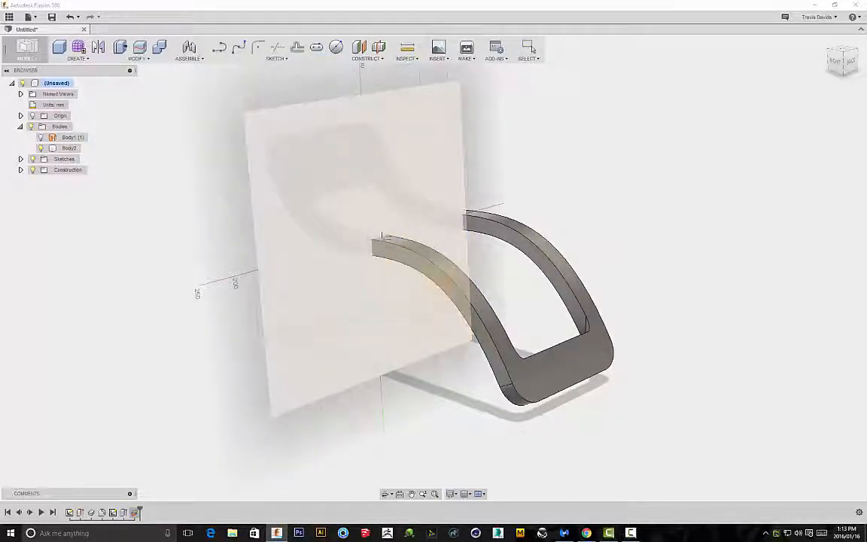
pyautogui.click(391, 217)
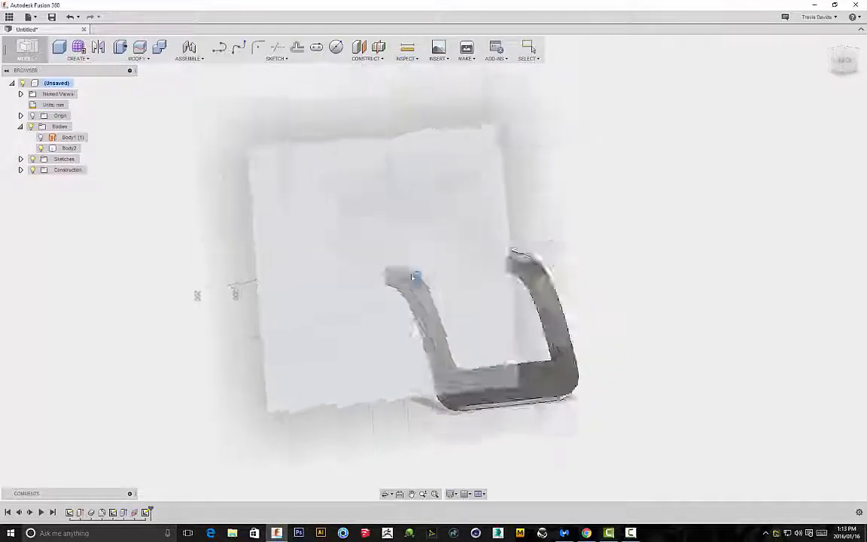
pyautogui.scroll(5, 399, 288)
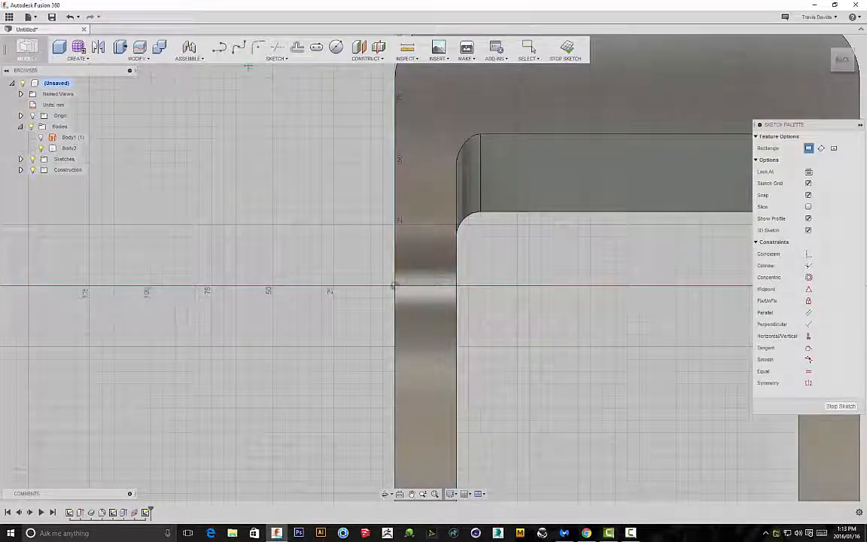
pyautogui.scroll(3, 399, 290)
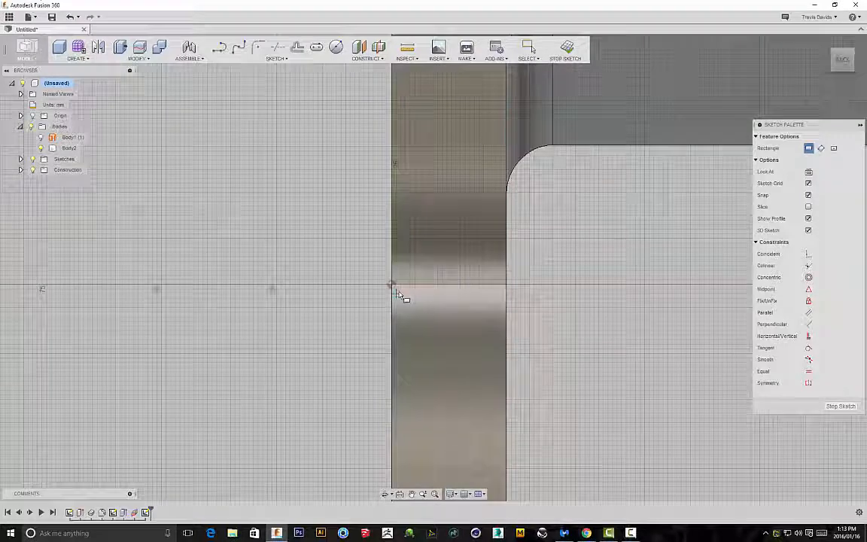
pyautogui.press('Tab')
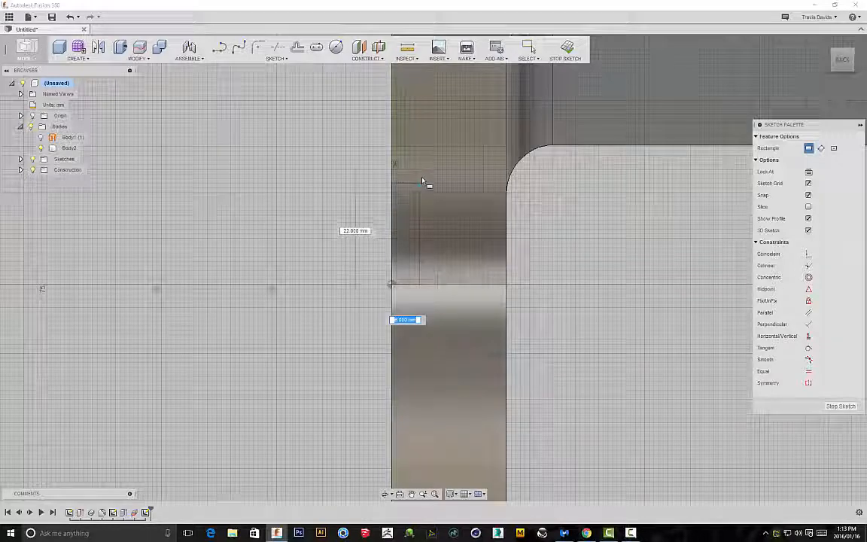
pyautogui.press('Return')
pyautogui.scroll(-3, 316, 232)
pyautogui.keyDown('shift'); pyautogui.moveTo(308, 233); pyautogui.dragTo(328, 249, button='middle'); pyautogui.keyUp('shift')
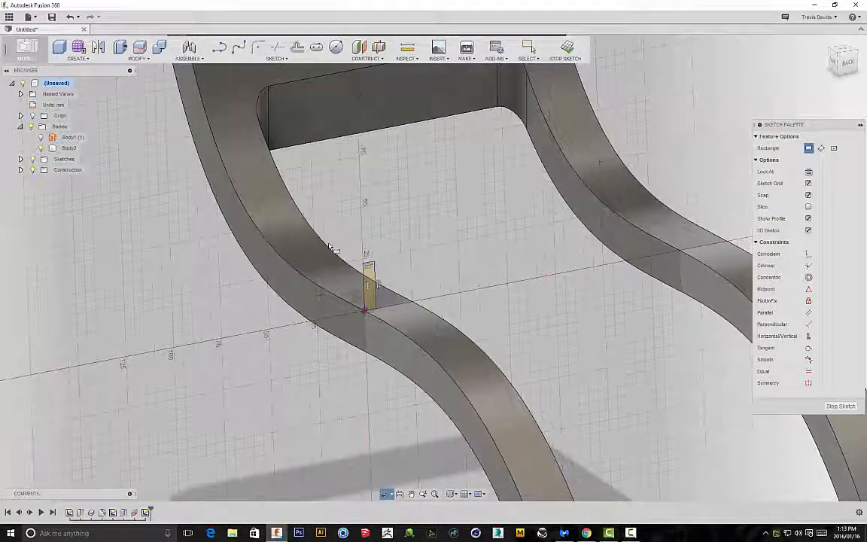
pyautogui.click(501, 205)
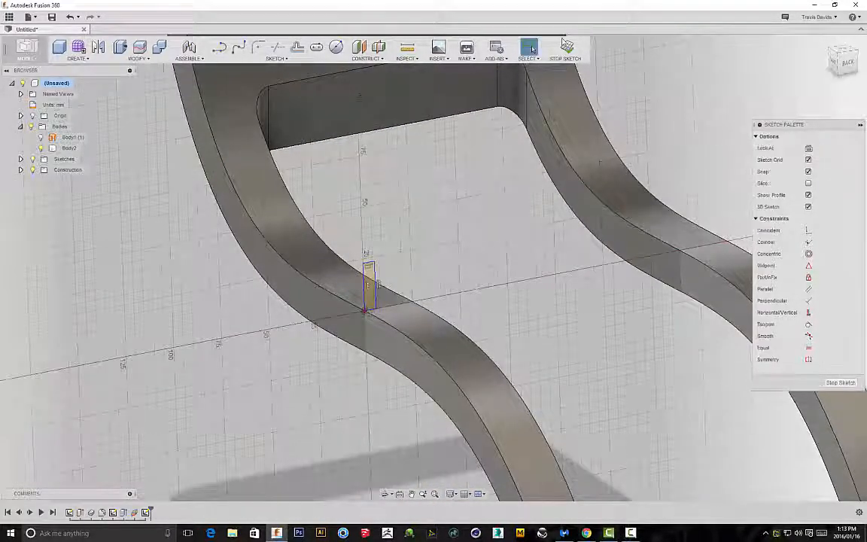
pyautogui.click(568, 48)
# Set up a single-path sweep with the small rectangle as profile and the frame's chained upper outer edge as path.
pyautogui.scroll(-3, 484, 216)
pyautogui.moveTo(477, 240)
pyautogui.keyDown('shift'); pyautogui.mouseDown(button='middle')
pyautogui.moveTo(426, 206)
pyautogui.moveTo(339, 181)
pyautogui.moveTo(407, 226)
pyautogui.moveTo(440, 235)
pyautogui.moveTo(474, 244)
pyautogui.moveTo(506, 226)
pyautogui.mouseUp(button='middle'); pyautogui.keyUp('shift')
pyautogui.moveTo(439, 246); pyautogui.dragTo(387, 216, button='middle')
pyautogui.click(87, 59)
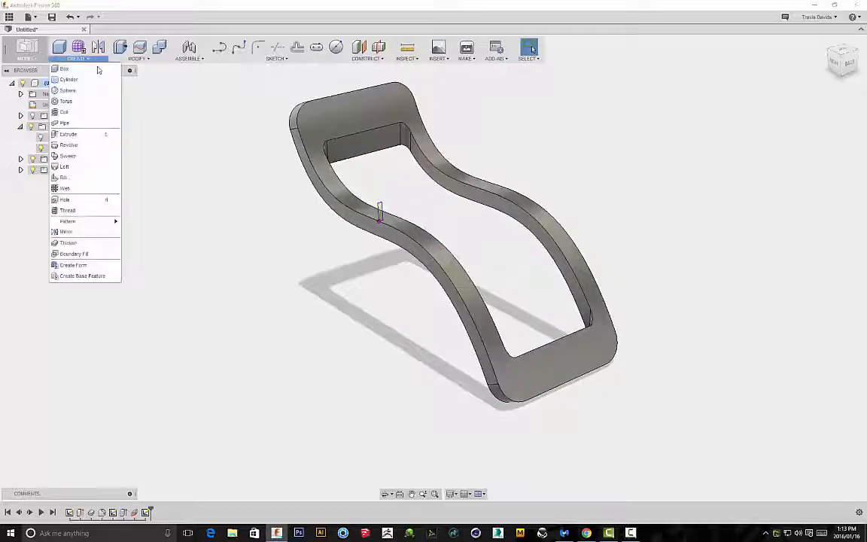
pyautogui.click(67, 155)
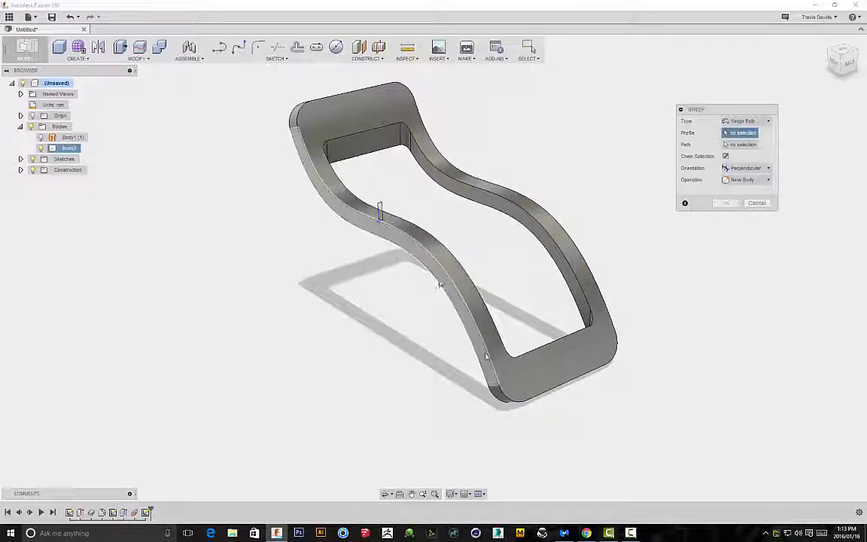
pyautogui.keyDown('shift'); pyautogui.moveTo(523, 392); pyautogui.dragTo(563, 132, button='middle'); pyautogui.keyUp('shift')
pyautogui.scroll(5, 564, 132)
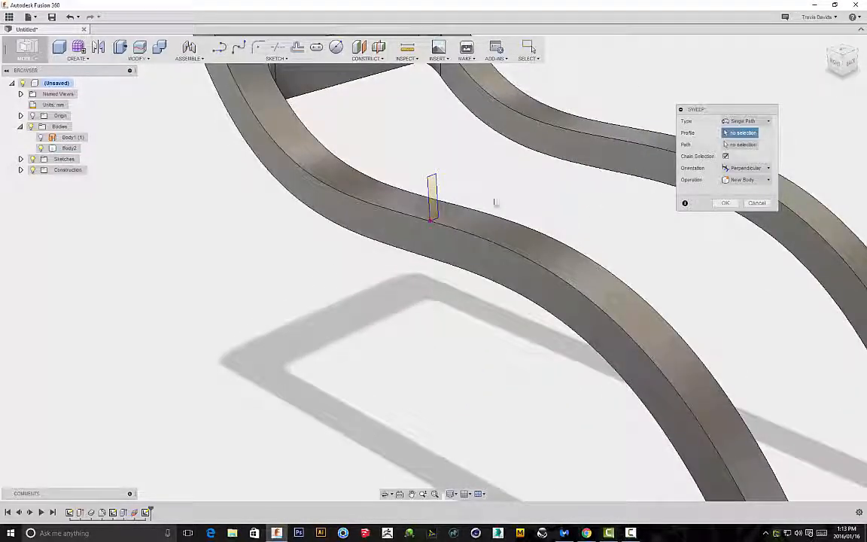
pyautogui.click(738, 145)
pyautogui.scroll(-3, 561, 192)
pyautogui.keyDown('shift'); pyautogui.moveTo(563, 207); pyautogui.dragTo(574, 285, button='middle'); pyautogui.keyUp('shift')
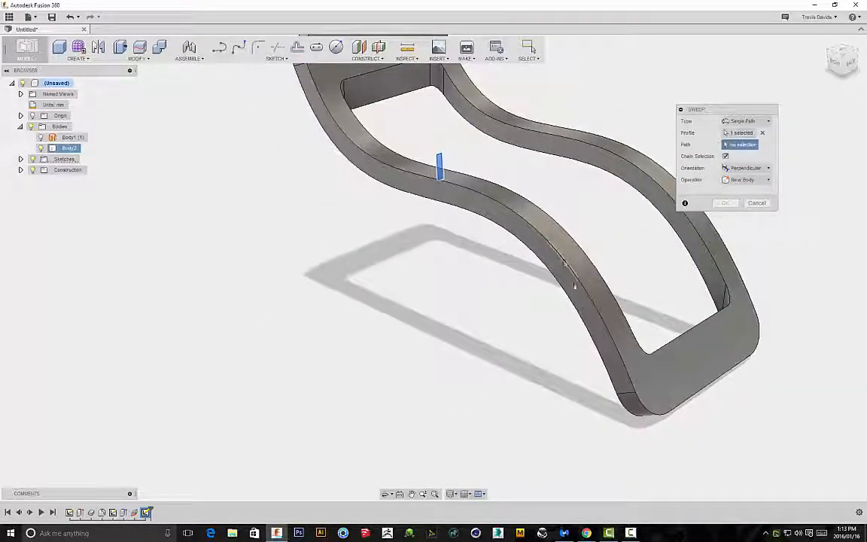
pyautogui.click(550, 249)
pyautogui.scroll(-1, 477, 122)
pyautogui.moveTo(477, 122); pyautogui.dragTo(429, 195, button='middle')
# Set the sweep operation to New Body and create the rim around the curved frame.
pyautogui.click(756, 204)
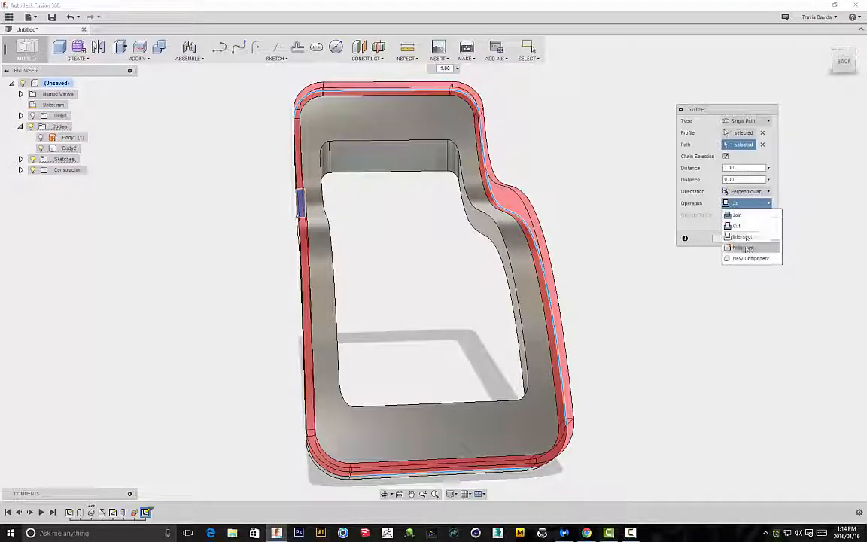
pyautogui.click(745, 247)
pyautogui.keyDown('shift'); pyautogui.moveTo(391, 205); pyautogui.dragTo(256, 152, button='middle'); pyautogui.keyUp('shift')
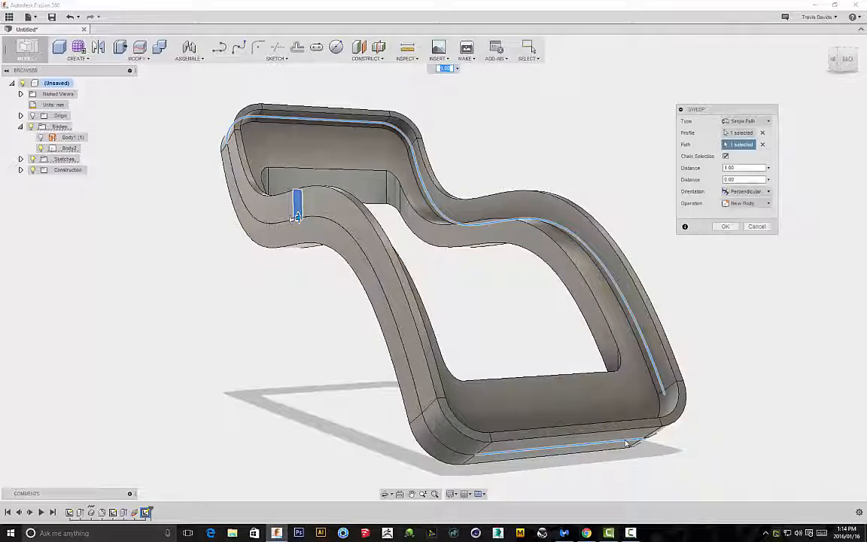
pyautogui.click(725, 226)
pyautogui.keyDown('shift'); pyautogui.moveTo(667, 234); pyautogui.dragTo(513, 173, button='middle'); pyautogui.keyUp('shift')
pyautogui.keyDown('shift'); pyautogui.moveTo(557, 158); pyautogui.dragTo(475, 158, button='middle'); pyautogui.keyUp('shift')
pyautogui.scroll(3, 351, 228)
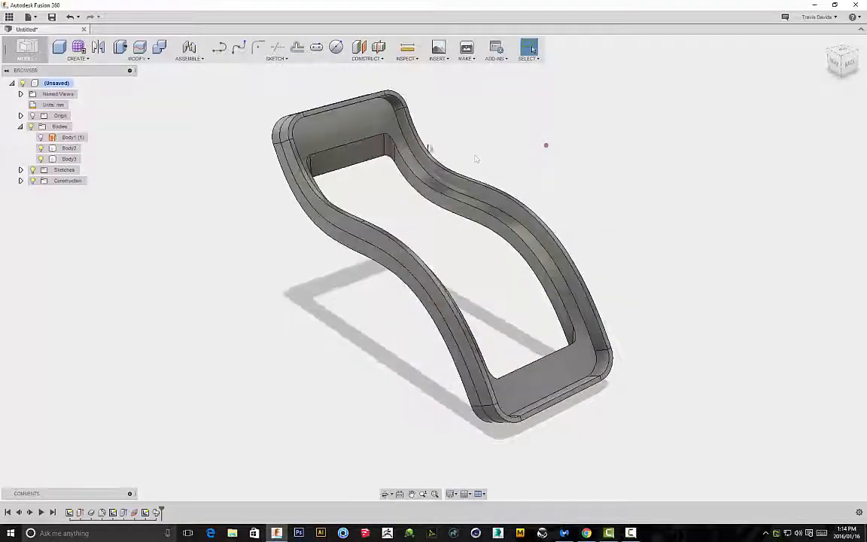
pyautogui.keyDown('shift'); pyautogui.moveTo(601, 206); pyautogui.dragTo(584, 190, button='middle'); pyautogui.keyUp('shift')
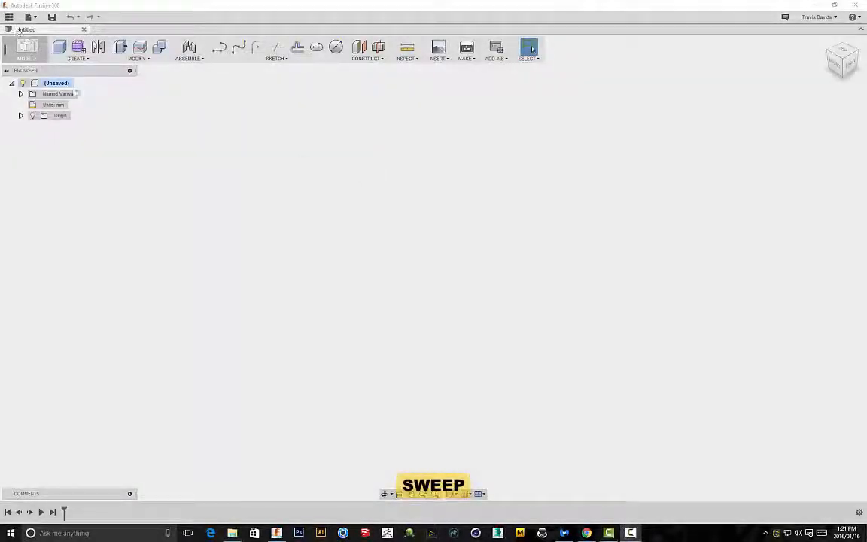
pyautogui.click(87, 60)
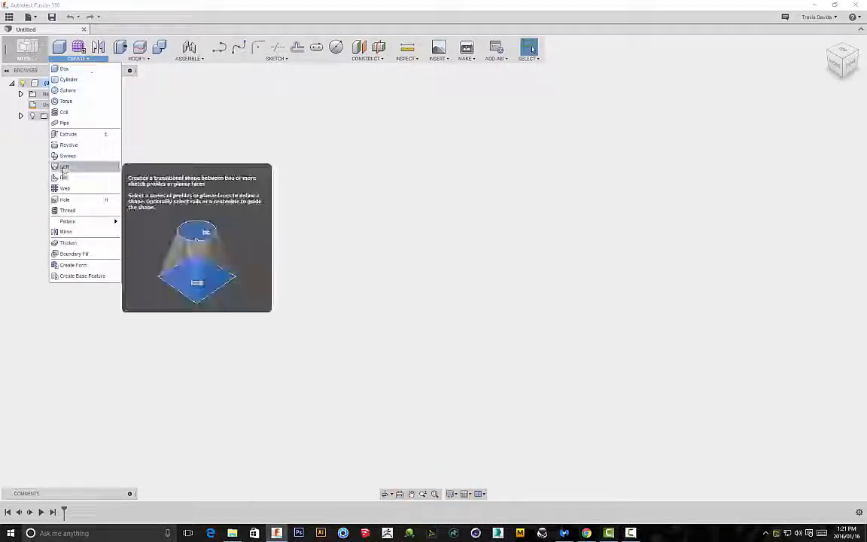
pyautogui.moveTo(194, 62)
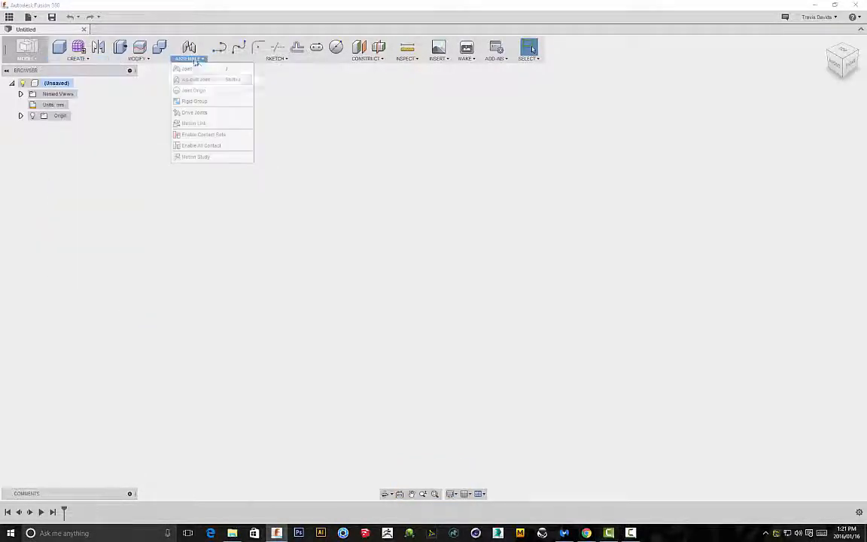
pyautogui.click(361, 115)
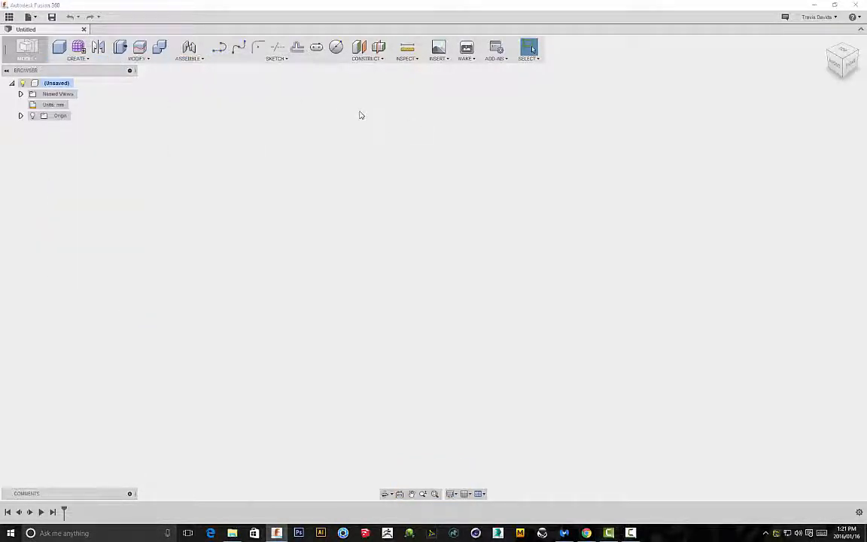
# Sketch an S-shaped four-point spline about 150 mm wide and 100 mm high on the right-side plane, and finish the sketch.
pyautogui.click(238, 47)
pyautogui.click(408, 250)
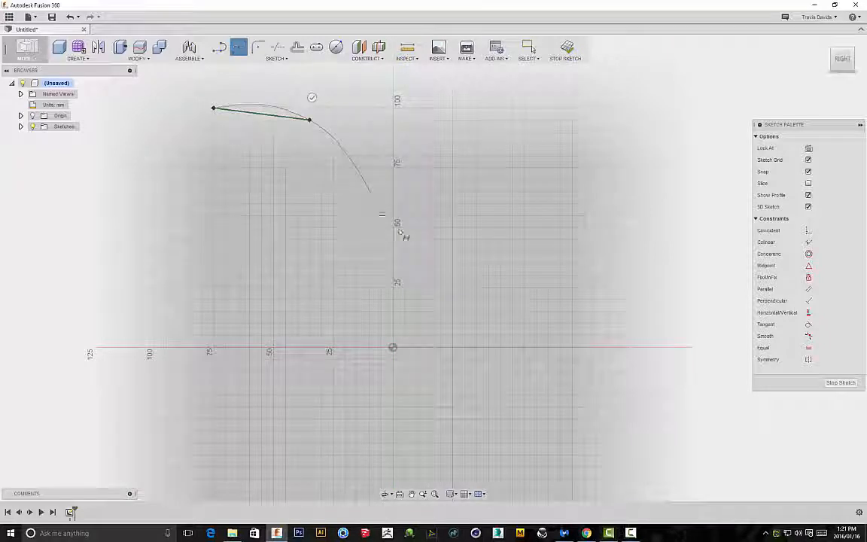
pyautogui.click(422, 279)
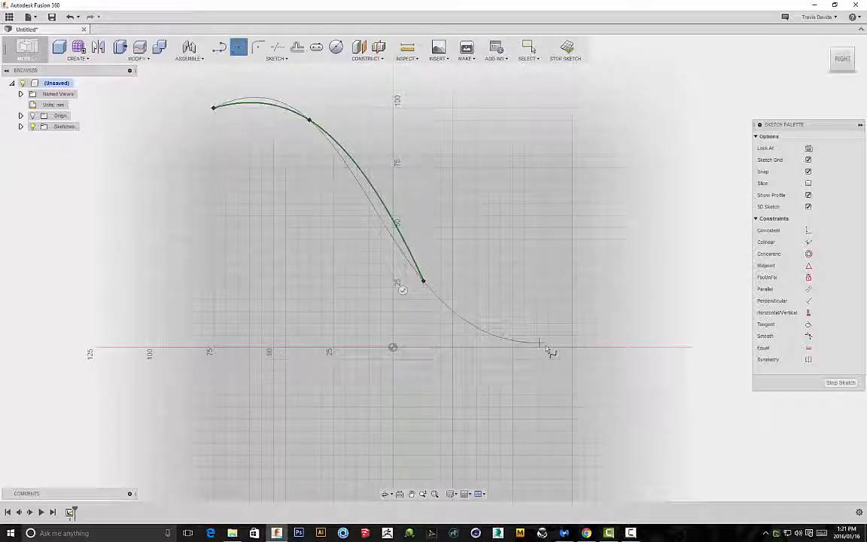
pyautogui.click(573, 348)
pyautogui.rightClick(537, 168)
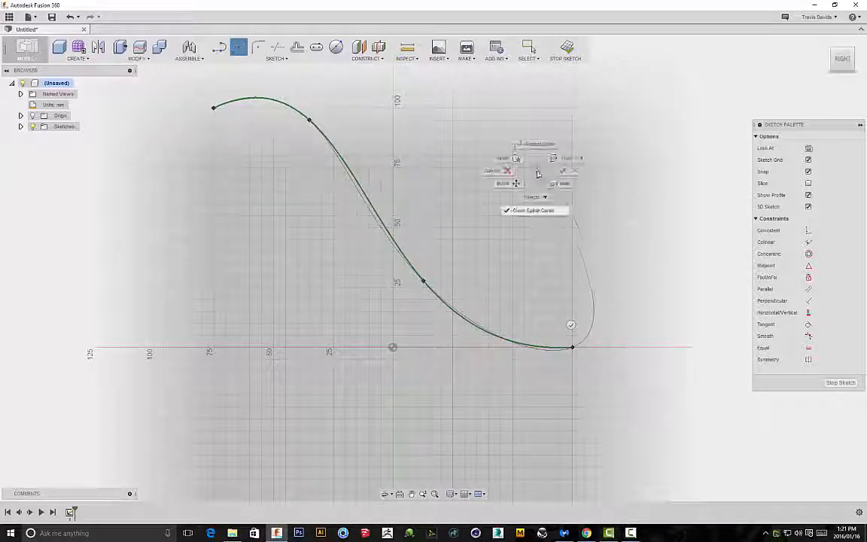
pyautogui.click(566, 171)
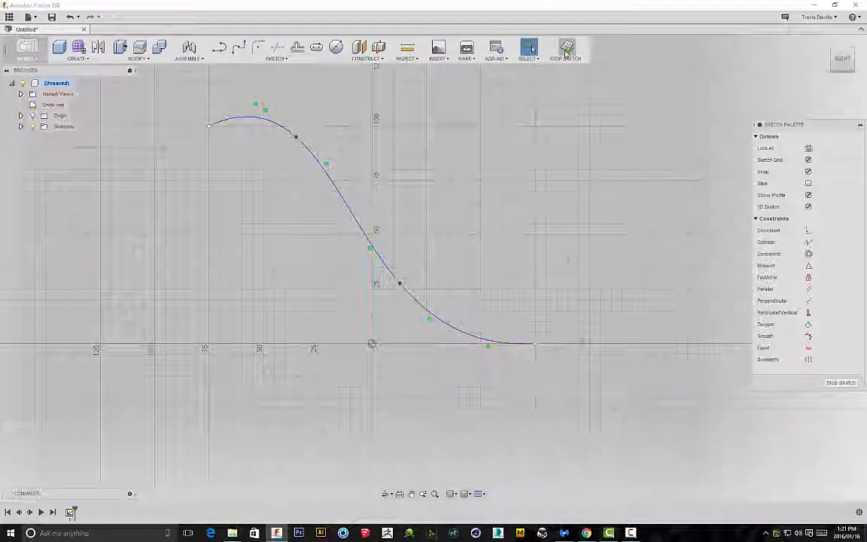
pyautogui.click(566, 49)
# Create a construction plane along the spline path at its upper end, with a distance of 0.00.
pyautogui.keyDown('shift'); pyautogui.moveTo(502, 196); pyautogui.dragTo(364, 82, button='middle'); pyautogui.keyUp('shift')
pyautogui.click(369, 60)
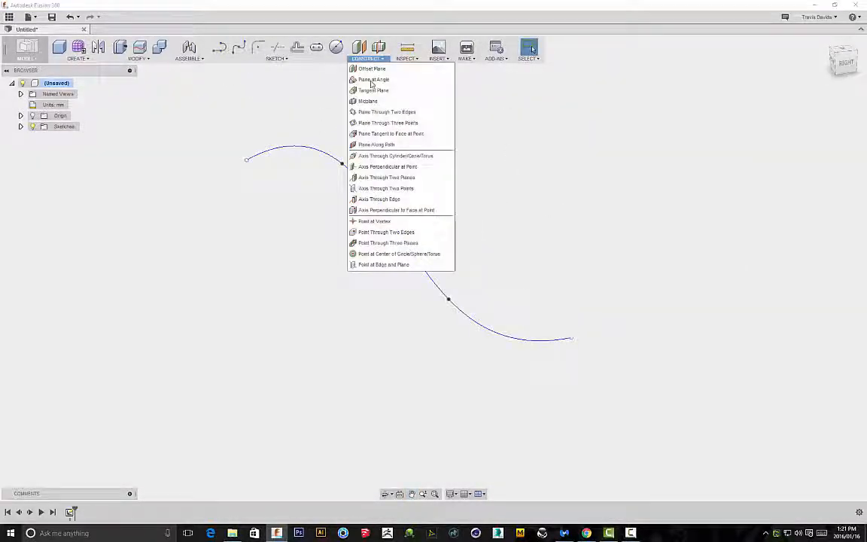
pyautogui.click(377, 143)
pyautogui.click(259, 153)
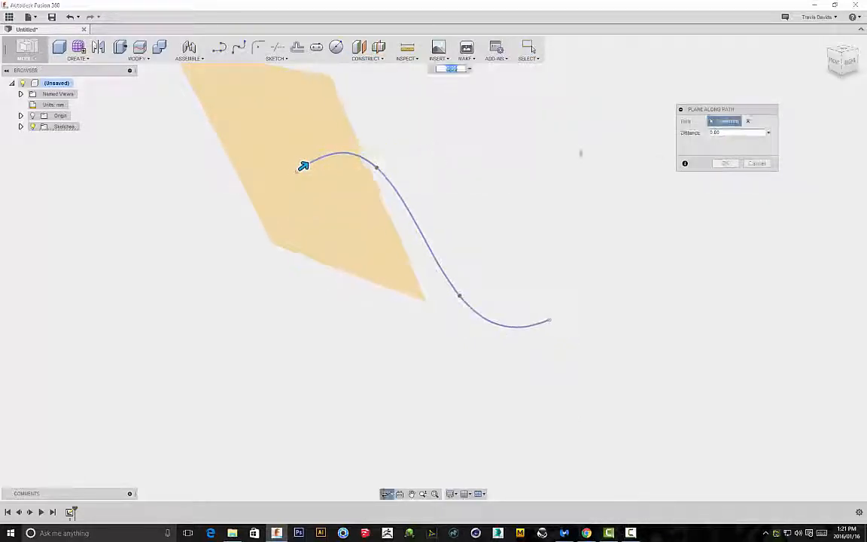
pyautogui.click(725, 163)
pyautogui.keyDown('shift'); pyautogui.moveTo(376, 124); pyautogui.dragTo(360, 176, button='middle'); pyautogui.keyUp('shift')
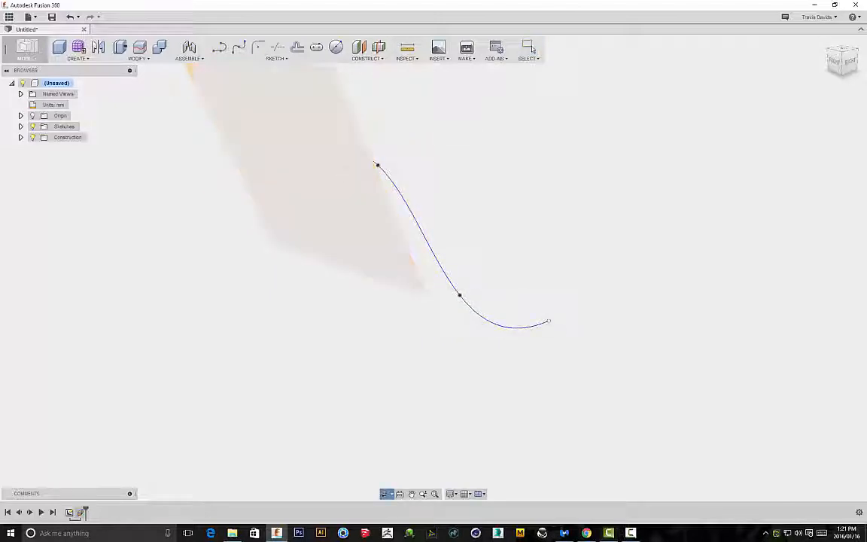
pyautogui.keyDown('shift'); pyautogui.moveTo(499, 172); pyautogui.dragTo(570, 356, button='middle'); pyautogui.keyUp('shift')
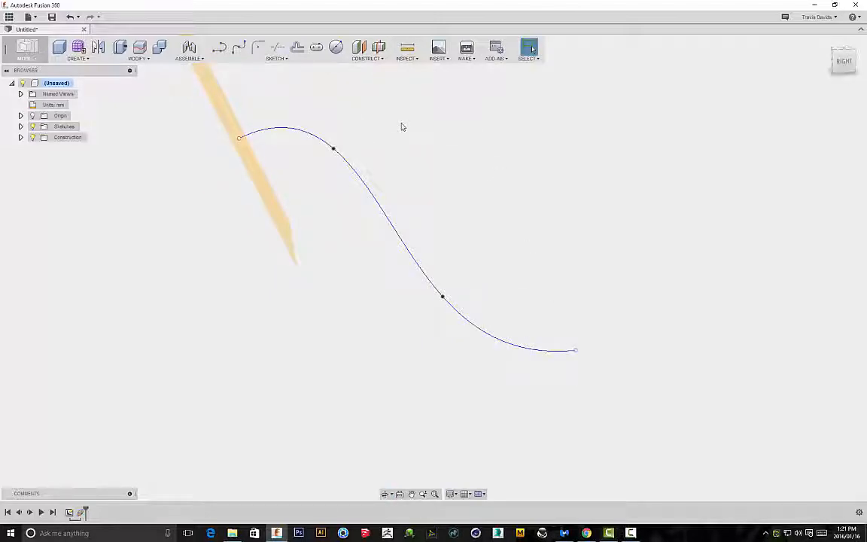
# Sketch a circle about 23 mm in diameter on the construction plane, centred on the spline's upper endpoint, and finish the sketch.
pyautogui.keyDown('shift'); pyautogui.moveTo(398, 127); pyautogui.dragTo(204, 134, button='middle'); pyautogui.keyUp('shift')
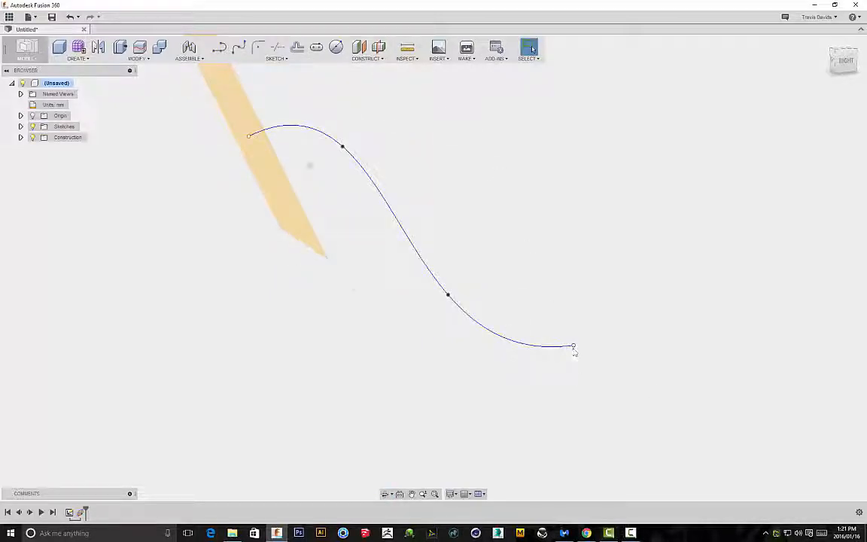
pyautogui.keyDown('shift'); pyautogui.moveTo(456, 196); pyautogui.dragTo(298, 82, button='middle'); pyautogui.keyUp('shift')
pyautogui.click(294, 60)
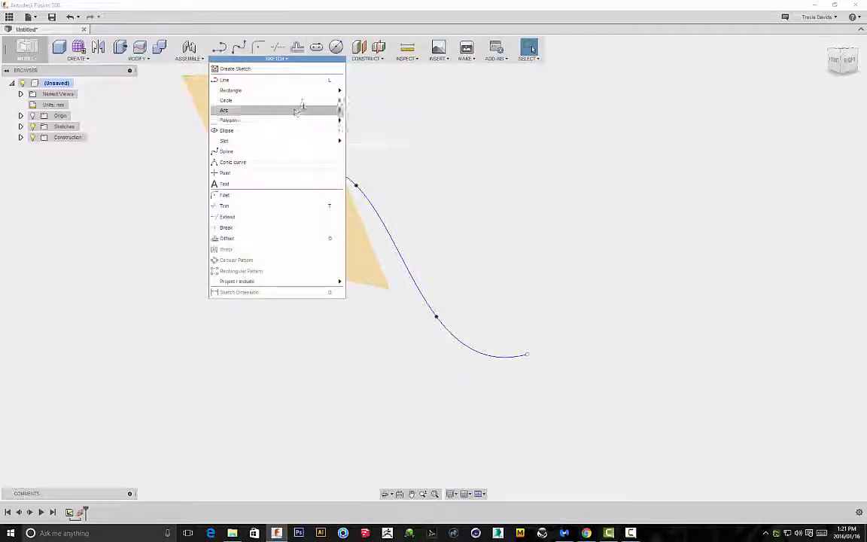
pyautogui.moveTo(291, 101)
pyautogui.click(367, 102)
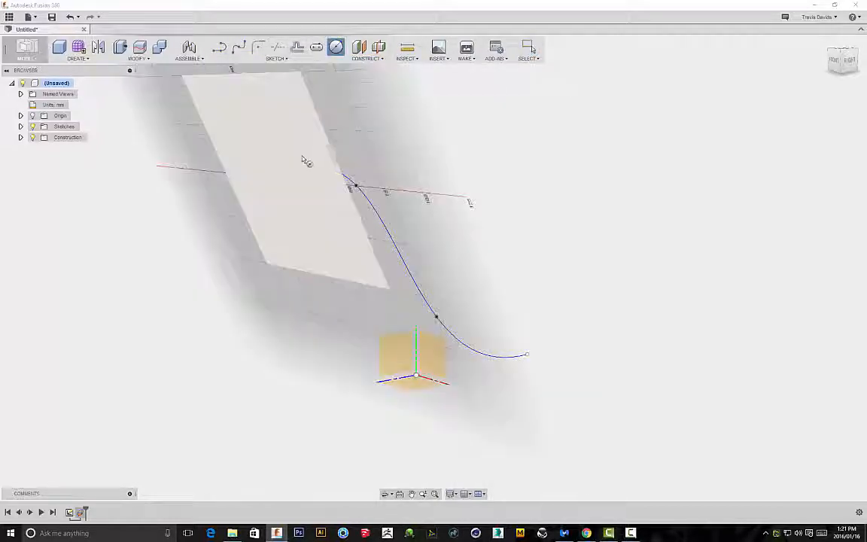
pyautogui.click(277, 151)
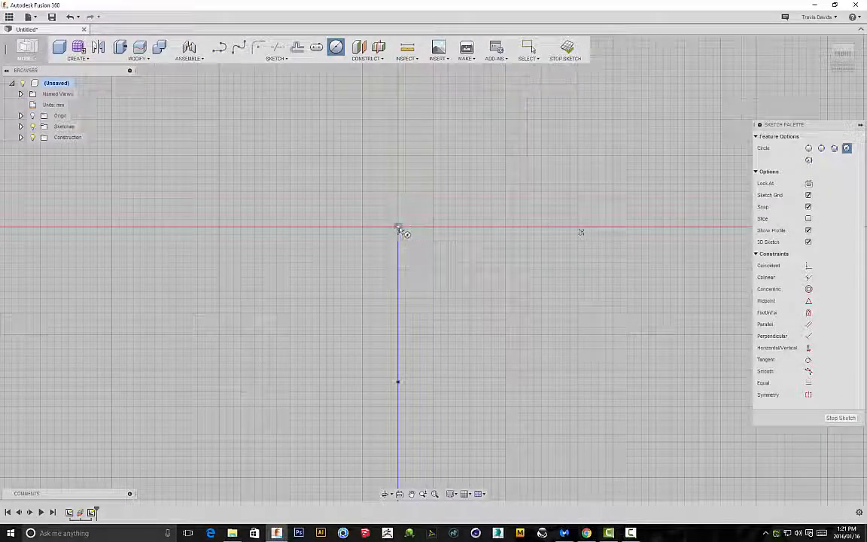
pyautogui.click(398, 227)
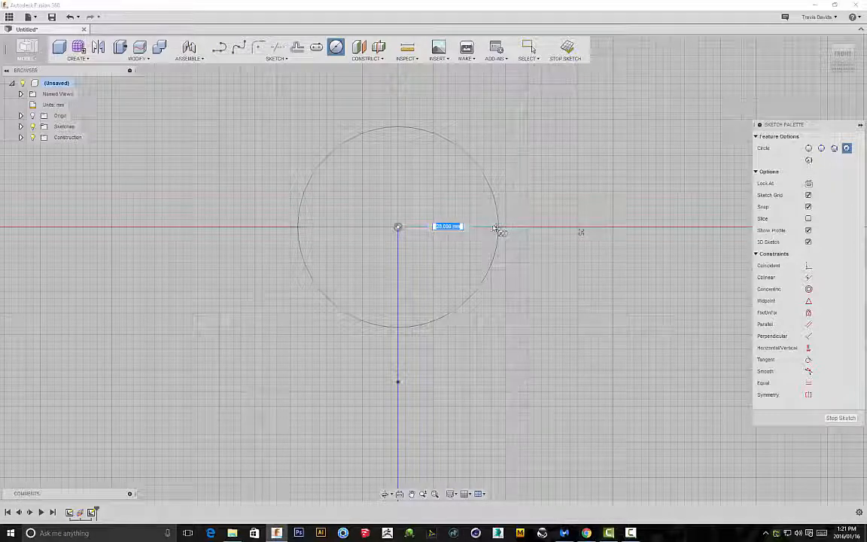
pyautogui.click(482, 228)
pyautogui.rightClick(498, 186)
pyautogui.click(529, 187)
pyautogui.scroll(-3, 543, 212)
pyautogui.keyDown('shift'); pyautogui.moveTo(552, 211); pyautogui.dragTo(581, 94, button='middle'); pyautogui.keyUp('shift')
pyautogui.click(566, 47)
# Set up a single-path sweep with the circle as profile and the S-shaped spline as path.
pyautogui.moveTo(583, 186)
pyautogui.keyDown('shift'); pyautogui.mouseDown(button='middle')
pyautogui.moveTo(612, 200)
pyautogui.moveTo(473, 157)
pyautogui.moveTo(490, 164)
pyautogui.mouseUp(button='middle'); pyautogui.keyUp('shift')
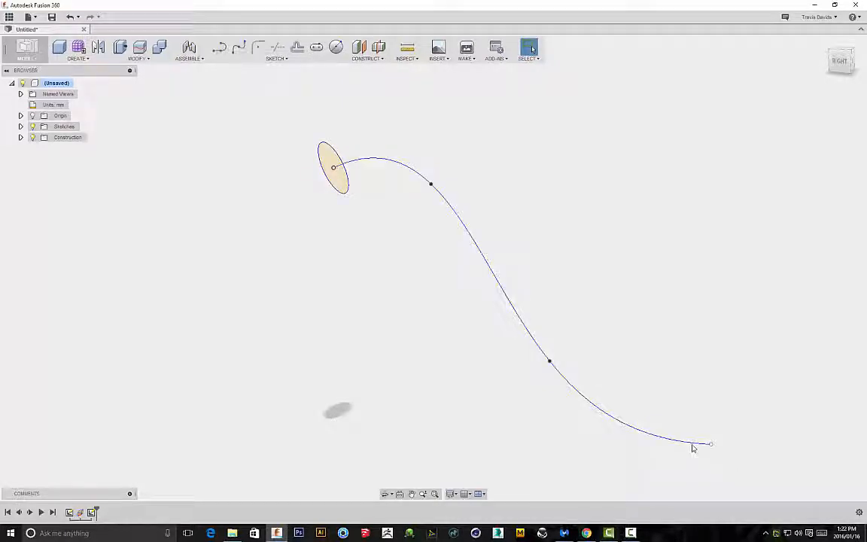
pyautogui.keyDown('shift'); pyautogui.moveTo(535, 184); pyautogui.dragTo(178, 95, button='middle'); pyautogui.keyUp('shift')
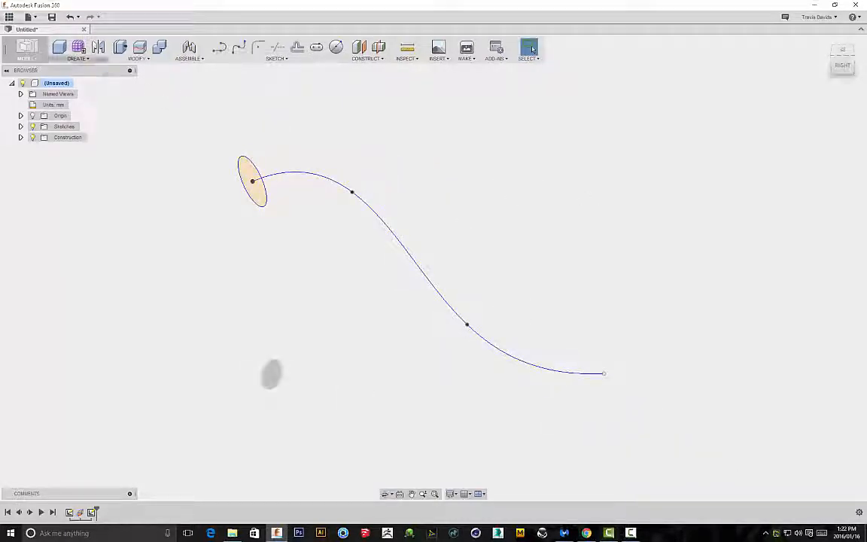
pyautogui.click(77, 58)
pyautogui.click(87, 155)
pyautogui.scroll(1, 308, 148)
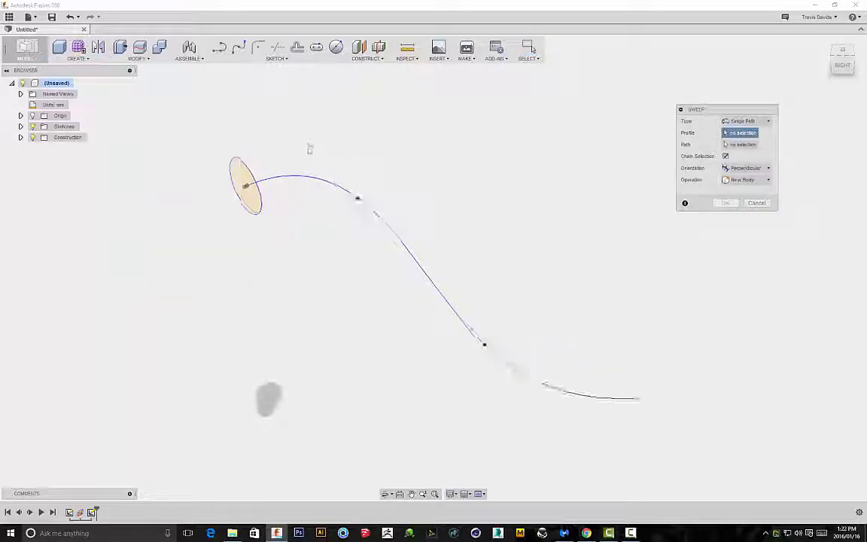
pyautogui.scroll(1, 309, 148)
pyautogui.click(224, 190)
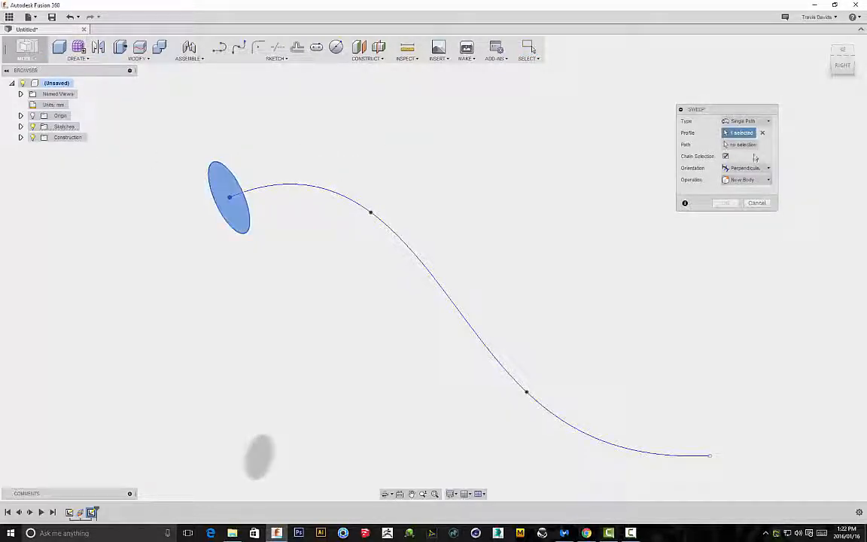
pyautogui.click(753, 147)
pyautogui.click(430, 271)
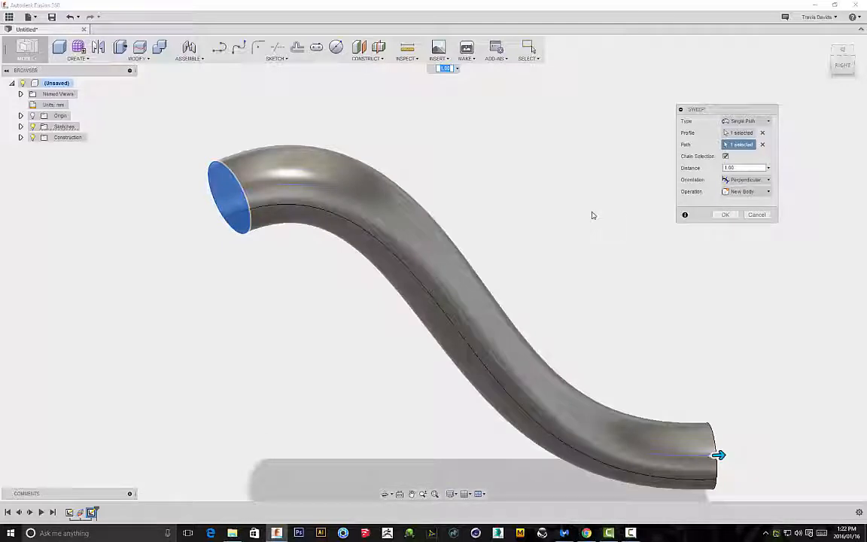
# Check the sweep preview from several angles and create it as a new body with distance 1.00 and perpendicular orientation.
pyautogui.moveTo(635, 388); pyautogui.dragTo(516, 270)
pyautogui.keyDown('shift'); pyautogui.moveTo(517, 270); pyautogui.dragTo(529, 323, button='middle'); pyautogui.keyUp('shift')
pyautogui.moveTo(542, 389); pyautogui.dragTo(578, 385)
pyautogui.keyDown('shift'); pyautogui.moveTo(542, 220); pyautogui.dragTo(452, 233, button='middle'); pyautogui.keyUp('shift')
pyautogui.keyDown('shift'); pyautogui.moveTo(372, 210); pyautogui.dragTo(520, 199, button='middle'); pyautogui.keyUp('shift')
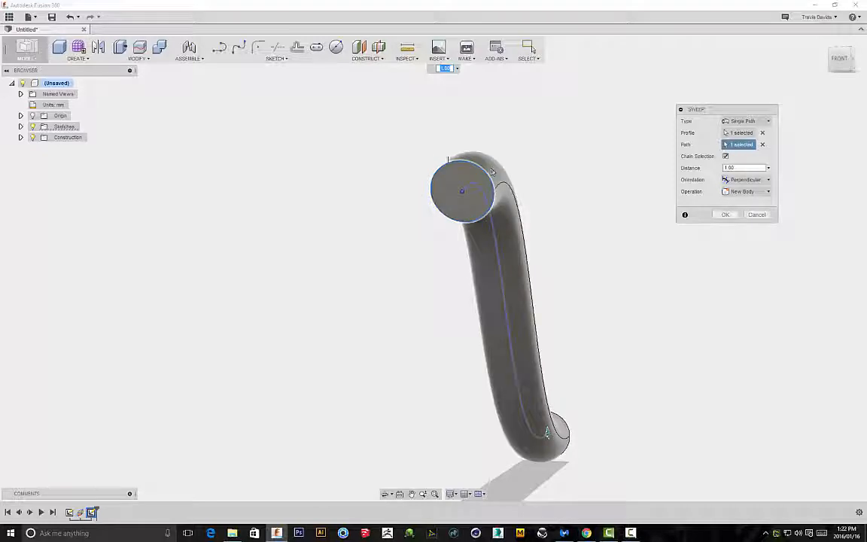
pyautogui.keyDown('shift'); pyautogui.moveTo(412, 194); pyautogui.dragTo(462, 262, button='middle'); pyautogui.keyUp('shift')
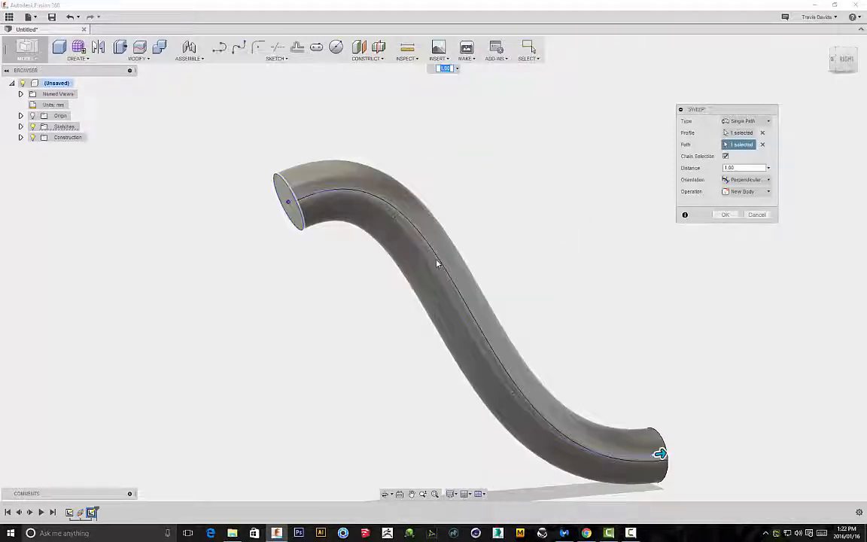
pyautogui.keyDown('shift'); pyautogui.moveTo(551, 274); pyautogui.dragTo(390, 192, button='middle'); pyautogui.keyUp('shift')
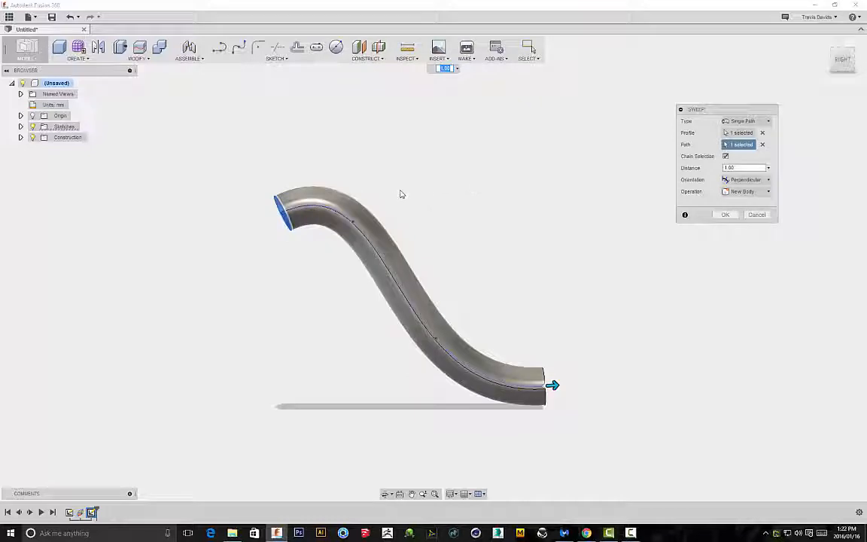
pyautogui.click(721, 215)
pyautogui.keyDown('shift'); pyautogui.moveTo(576, 214); pyautogui.dragTo(494, 213, button='middle'); pyautogui.keyUp('shift')
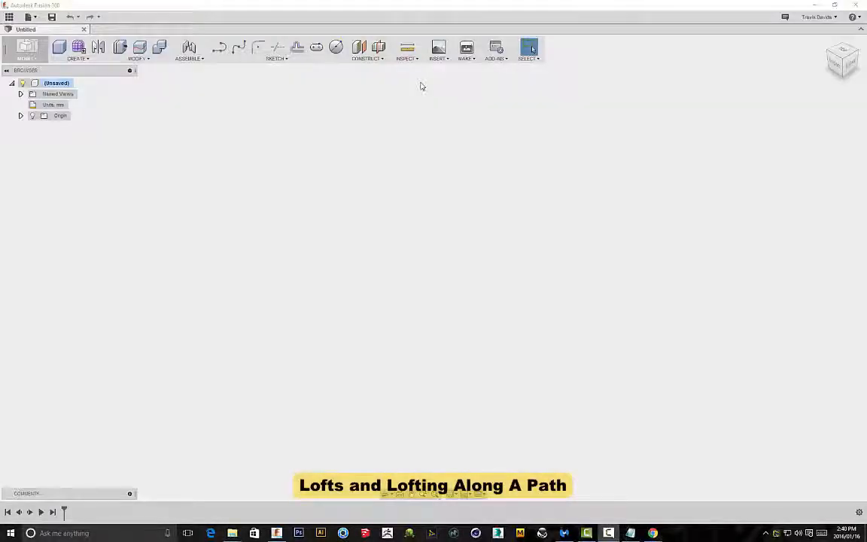
pyautogui.click(87, 58)
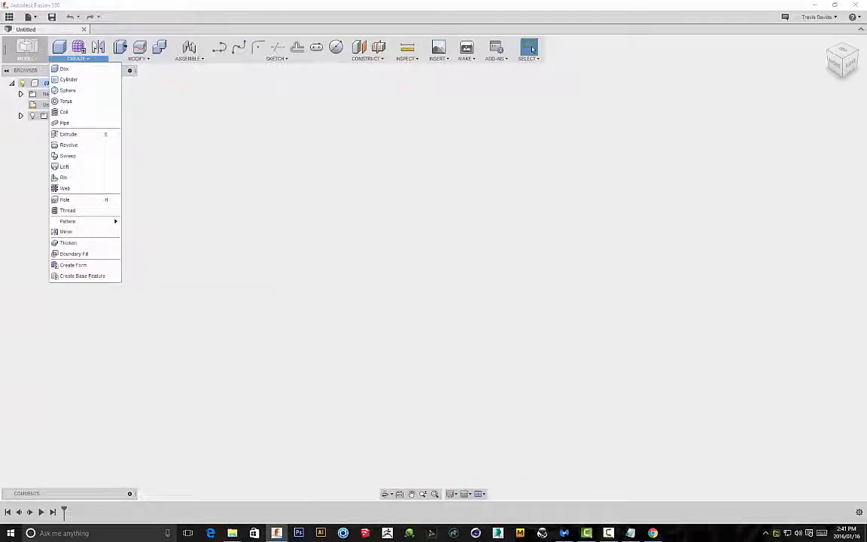
pyautogui.click(101, 166)
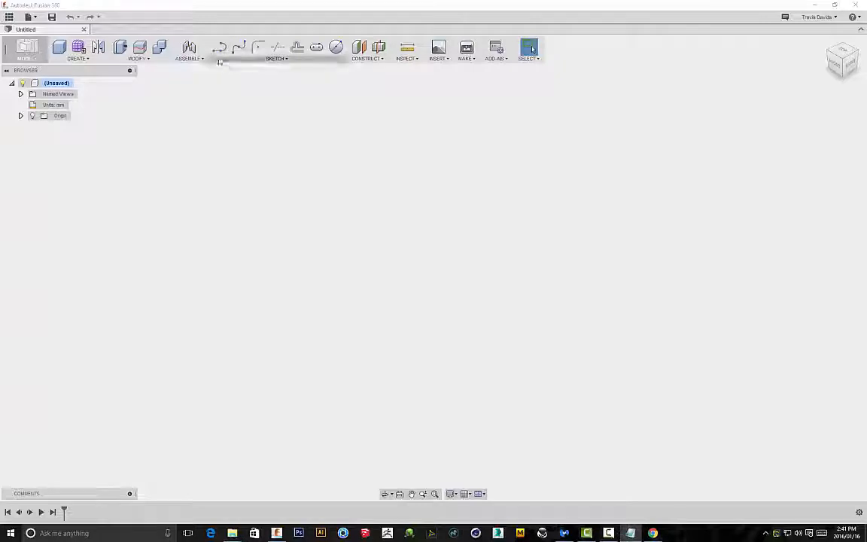
# On the right-side plane, sketch a vertical line about 25 mm up from the origin and a horizontal line about 25 mm from its end.
pyautogui.click(219, 49)
pyautogui.click(413, 259)
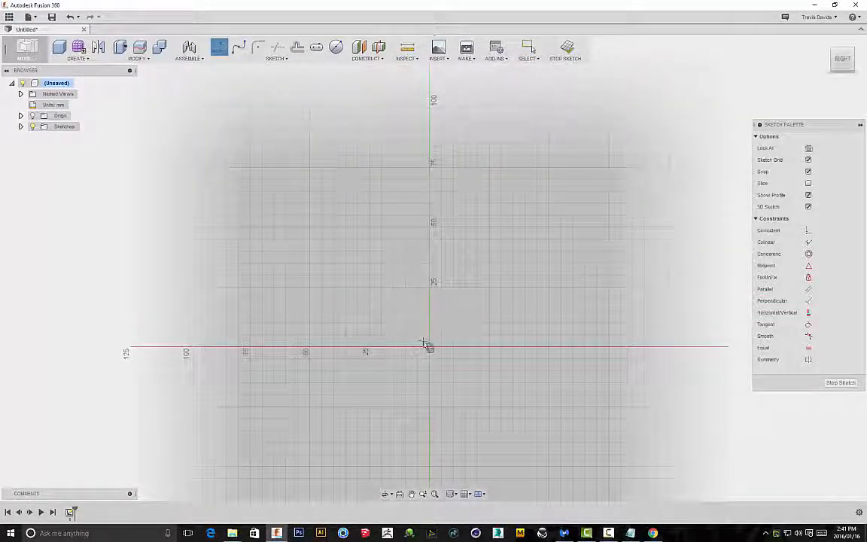
pyautogui.click(429, 348)
pyautogui.click(429, 287)
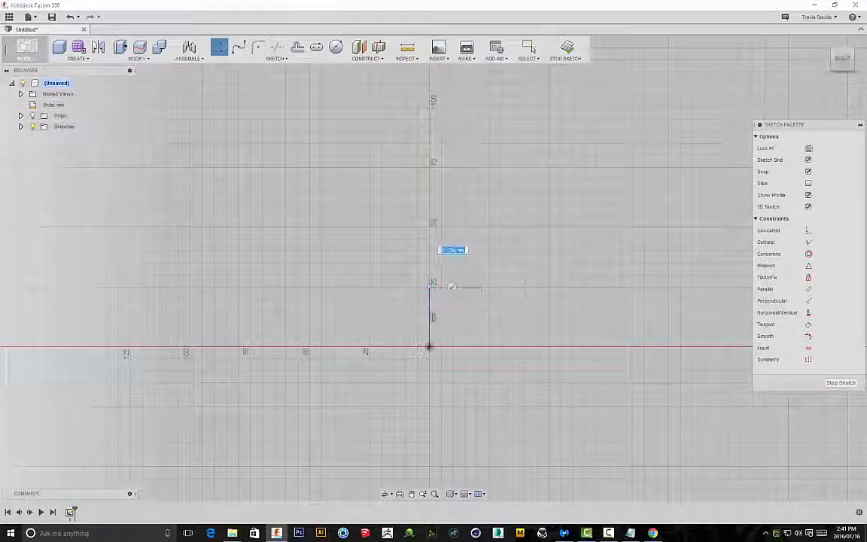
pyautogui.click(489, 287)
pyautogui.rightClick(543, 233)
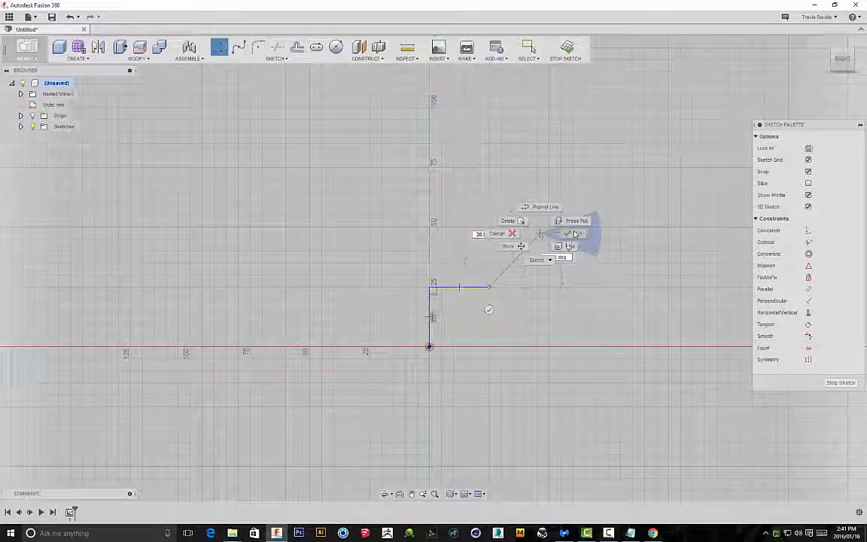
pyautogui.click(573, 233)
# Extend the vertical line upward by about 25 mm and add a second horizontal line about 25 mm long at its end.
pyautogui.click(430, 287)
pyautogui.click(430, 228)
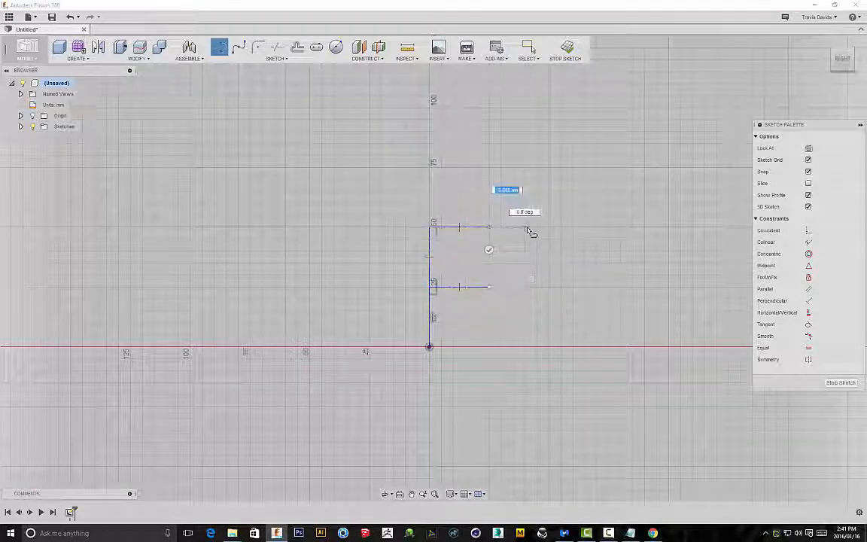
pyautogui.click(489, 227)
pyautogui.press('Escape')
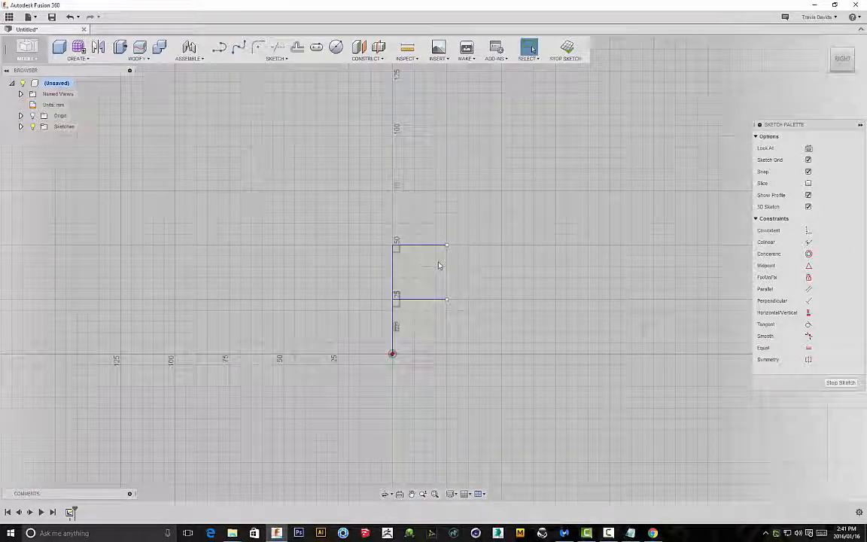
# Extend the vertical line upward by about 70 mm and add a third horizontal line about 30 mm long at its end.
pyautogui.click(367, 59)
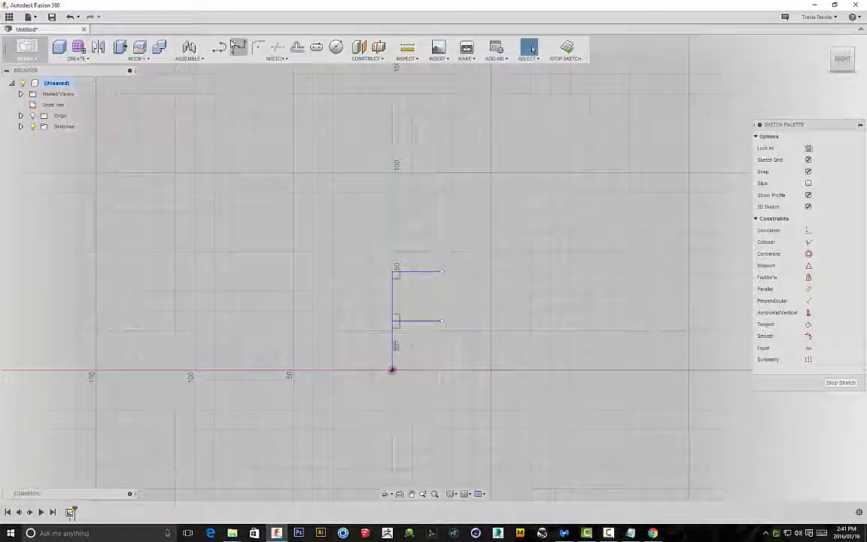
pyautogui.press('l')
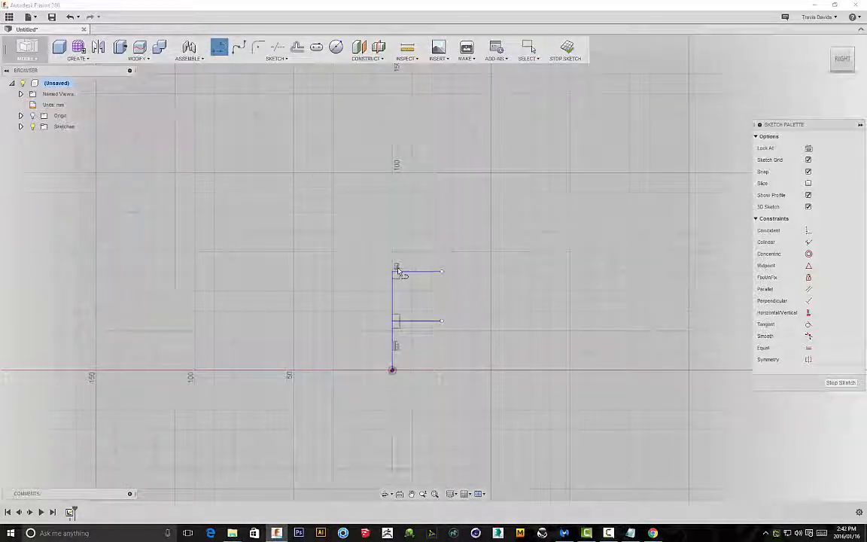
pyautogui.click(392, 134)
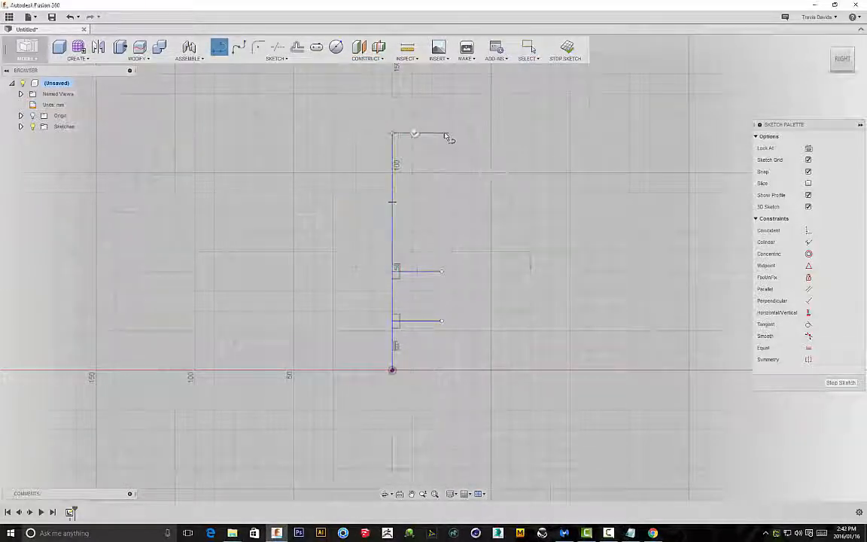
pyautogui.click(541, 154)
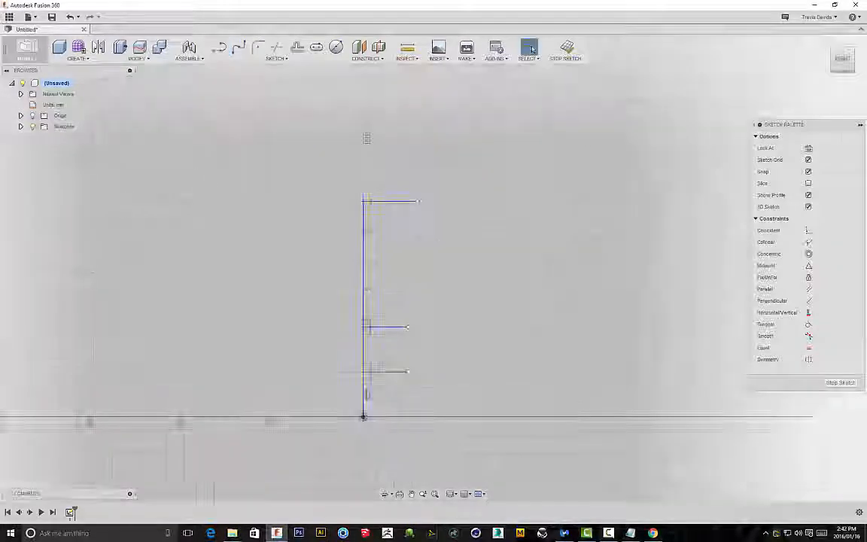
# Extend the vertical line by about 50 mm, add a fourth horizontal line about 30 mm long at its end, and finish the sketch.
pyautogui.press('l')
pyautogui.click(365, 202)
pyautogui.click(364, 113)
pyautogui.click(418, 112)
pyautogui.rightClick(476, 140)
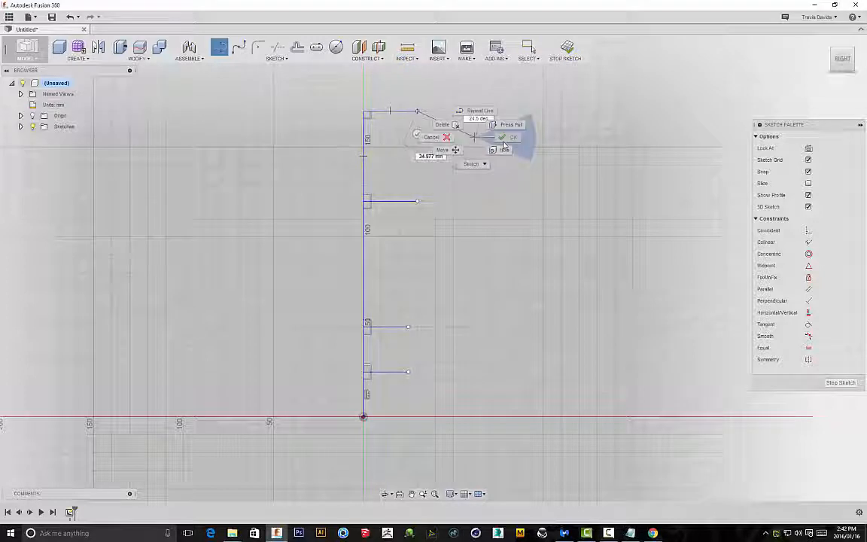
pyautogui.click(531, 49)
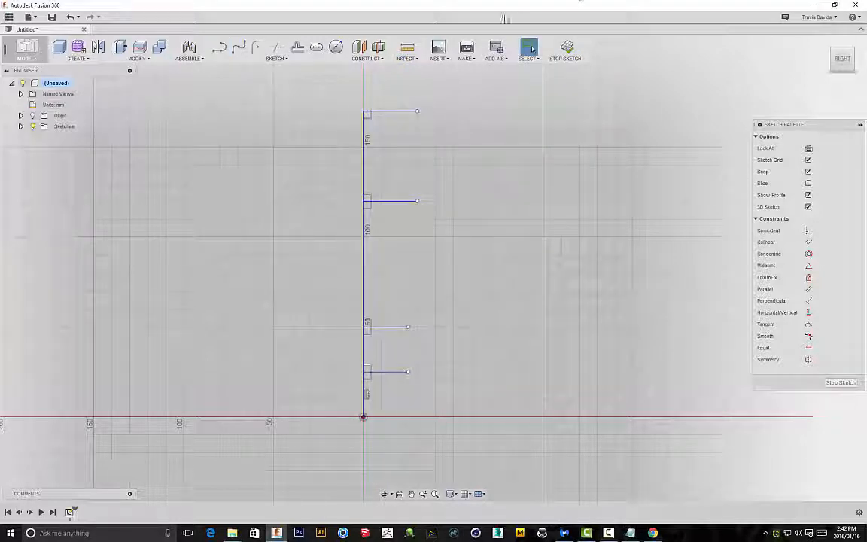
pyautogui.click(566, 48)
# Create a construction plane at an angle of 0.0 deg through the topmost horizontal line.
pyautogui.moveTo(540, 139)
pyautogui.keyDown('shift'); pyautogui.mouseDown(button='middle')
pyautogui.moveTo(465, 248)
pyautogui.moveTo(565, 222)
pyautogui.moveTo(506, 241)
pyautogui.moveTo(403, 161)
pyautogui.mouseUp(button='middle'); pyautogui.keyUp('shift')
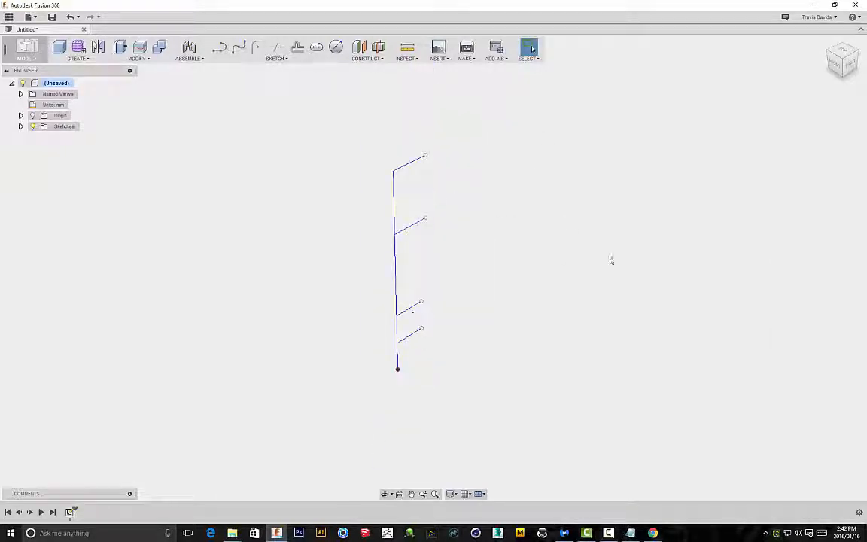
pyautogui.click(373, 60)
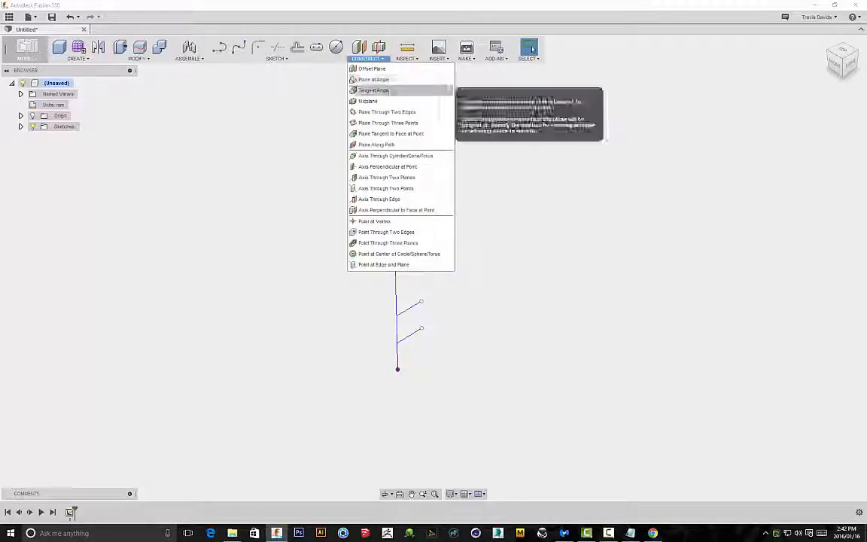
pyautogui.click(368, 89)
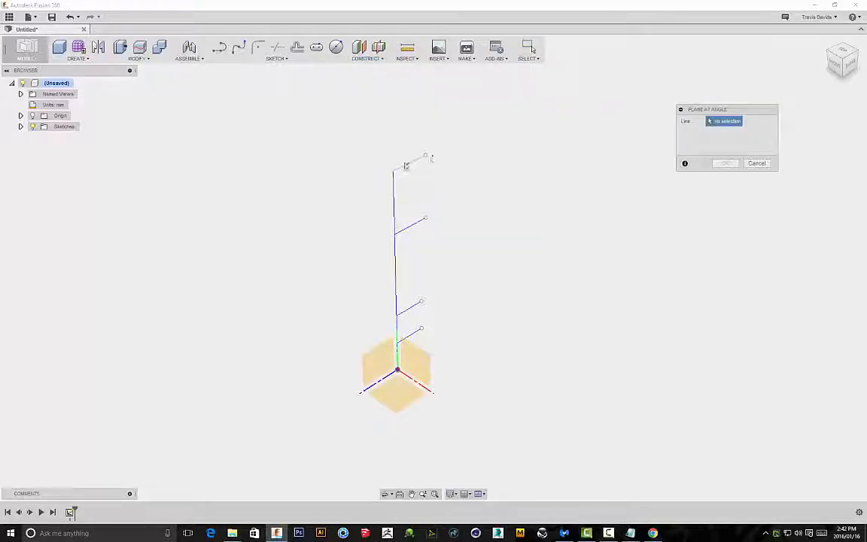
pyautogui.click(410, 167)
pyautogui.moveTo(470, 137)
pyautogui.keyDown('shift'); pyautogui.mouseDown(button='middle')
pyautogui.moveTo(431, 128)
pyautogui.moveTo(406, 98)
pyautogui.moveTo(426, 109)
pyautogui.moveTo(319, 194)
pyautogui.moveTo(263, 430)
pyautogui.mouseUp(button='middle'); pyautogui.keyUp('shift')
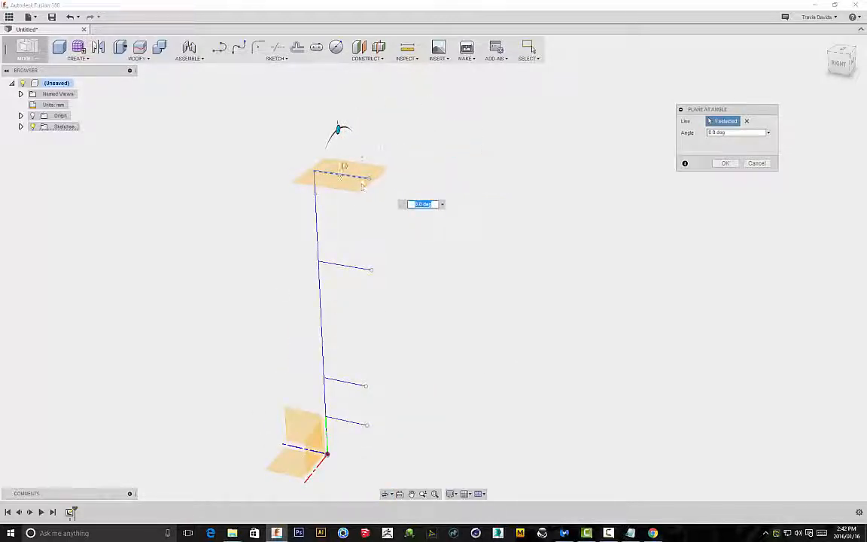
pyautogui.moveTo(337, 149)
pyautogui.keyDown('shift'); pyautogui.mouseDown(button='middle')
pyautogui.moveTo(489, 156)
pyautogui.moveTo(525, 146)
pyautogui.moveTo(475, 135)
pyautogui.moveTo(399, 223)
pyautogui.mouseUp(button='middle'); pyautogui.keyUp('shift')
pyautogui.keyDown('shift'); pyautogui.moveTo(491, 148); pyautogui.dragTo(436, 146, button='middle'); pyautogui.keyUp('shift')
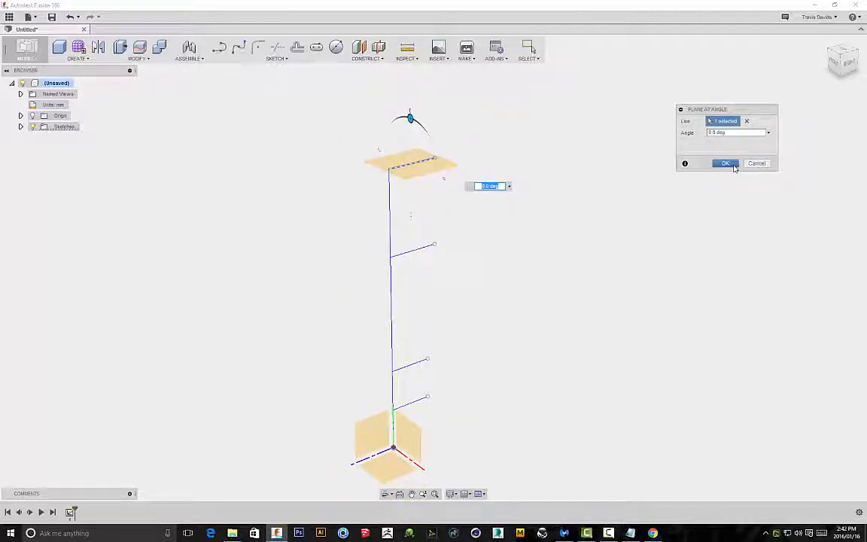
pyautogui.click(727, 163)
# Create a construction plane at 0.0 deg through the second horizontal line from the top.
pyautogui.click(367, 54)
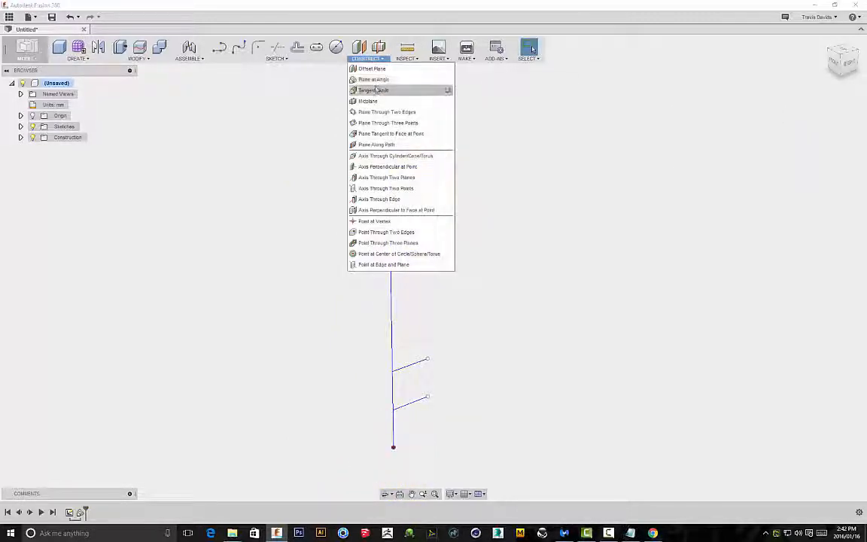
pyautogui.click(375, 81)
pyautogui.click(407, 248)
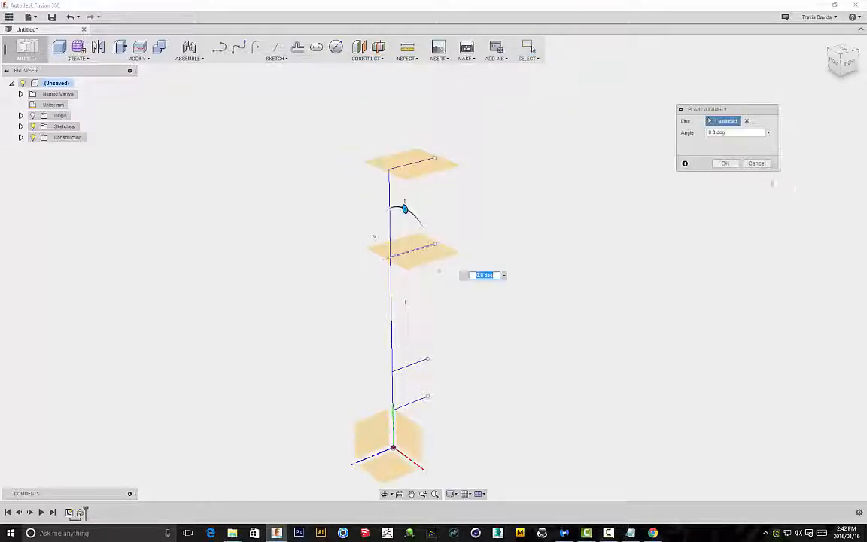
pyautogui.click(727, 163)
# Create a construction plane at 0.0 deg through the third horizontal line from the top.
pyautogui.click(367, 56)
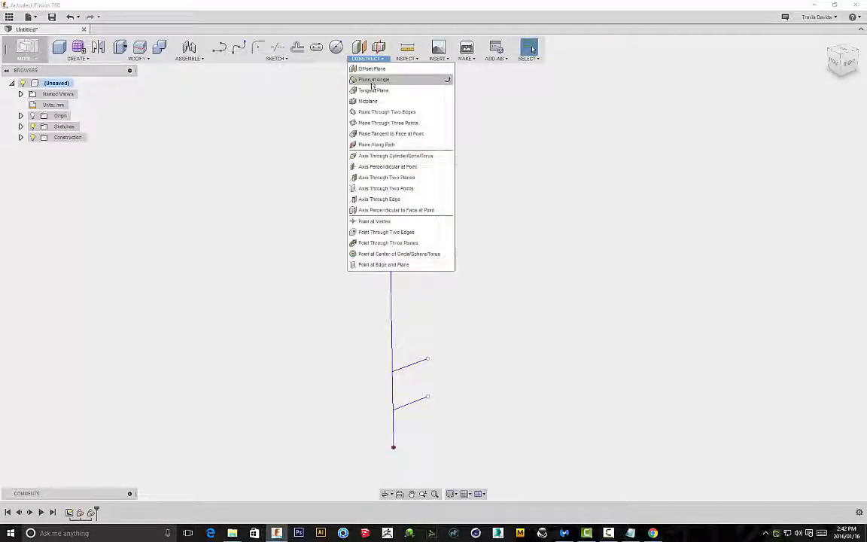
pyautogui.click(375, 81)
pyautogui.click(410, 365)
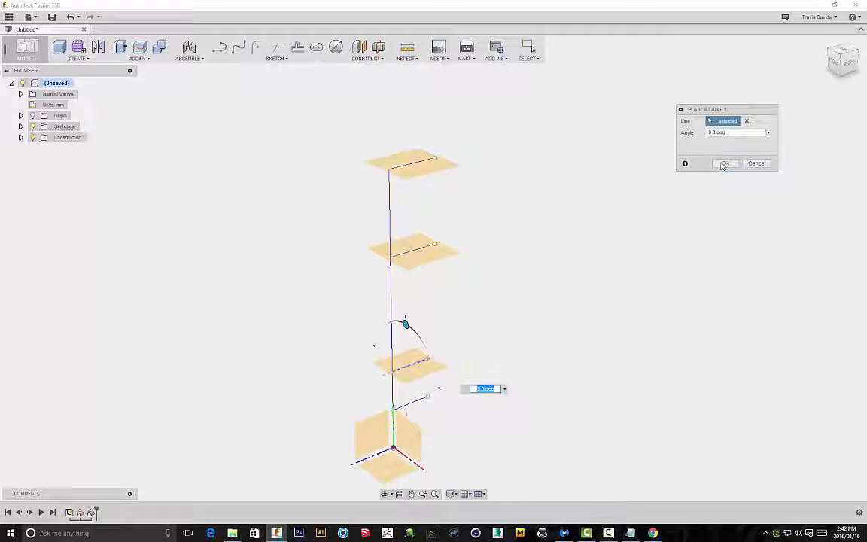
pyautogui.click(719, 163)
pyautogui.click(367, 57)
pyautogui.click(375, 80)
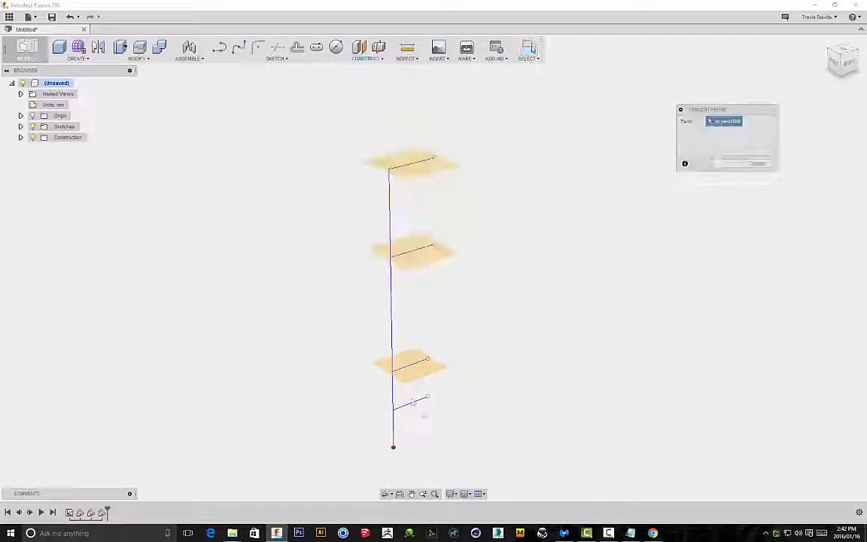
pyautogui.click(772, 164)
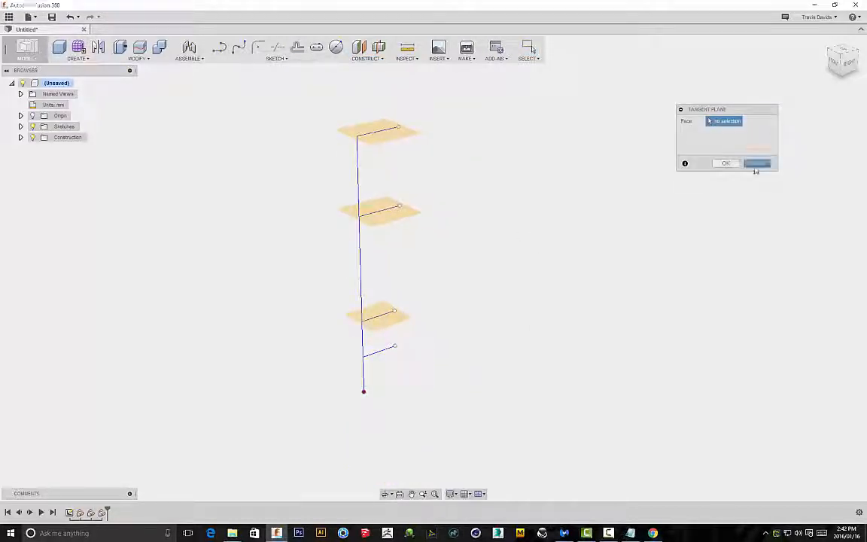
# Create a construction plane at an angle to pass through the lowest horizontal line.
pyautogui.click(368, 57)
pyautogui.click(377, 78)
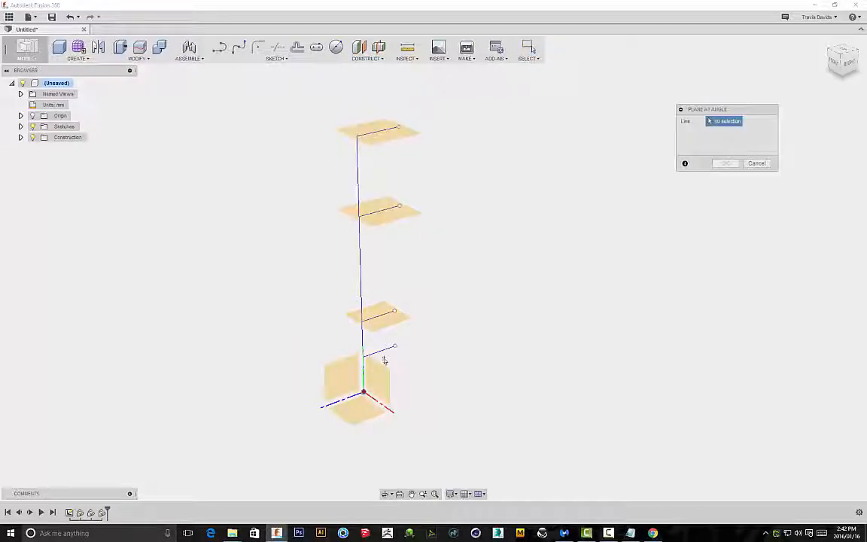
pyautogui.click(383, 351)
pyautogui.click(725, 164)
# Sketch a circle about 25 mm in diameter on the topmost construction plane, centred on the horizontal line's midpoint, and finish the sketch.
pyautogui.keyDown('shift'); pyautogui.moveTo(558, 197); pyautogui.dragTo(450, 161, button='middle'); pyautogui.keyUp('shift')
pyautogui.moveTo(361, 124); pyautogui.dragTo(380, 172, button='middle')
pyautogui.scroll(3, 381, 162)
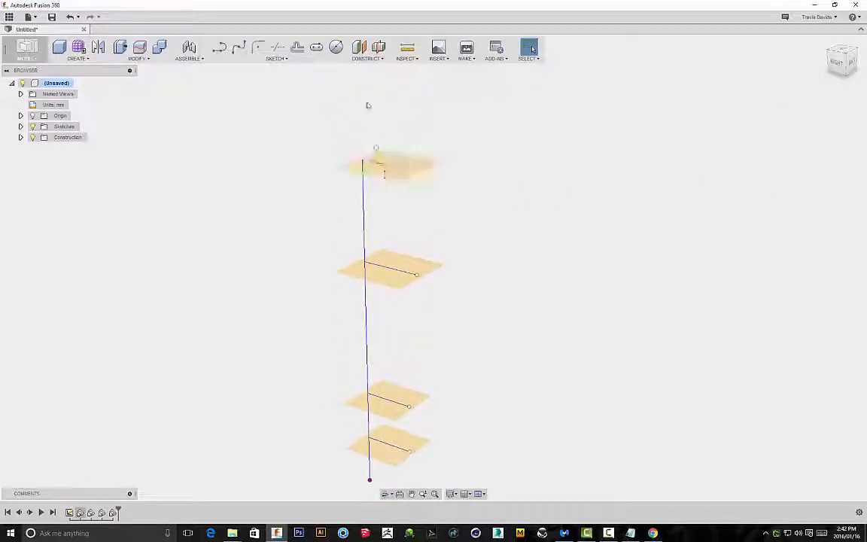
pyautogui.moveTo(571, 323)
pyautogui.keyDown('shift'); pyautogui.mouseDown(button='middle')
pyautogui.moveTo(610, 300)
pyautogui.moveTo(362, 160)
pyautogui.mouseUp(button='middle'); pyautogui.keyUp('shift')
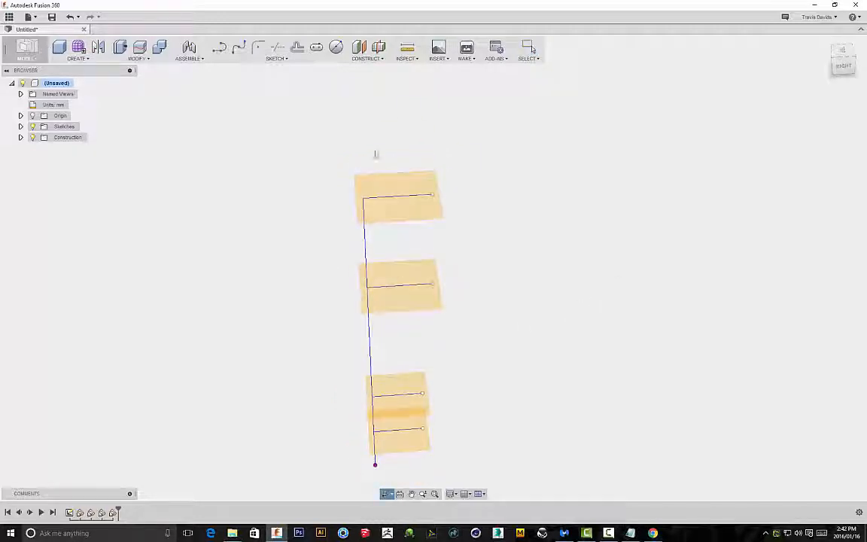
pyautogui.keyDown('shift'); pyautogui.moveTo(518, 221); pyautogui.dragTo(527, 332, button='middle'); pyautogui.keyUp('shift')
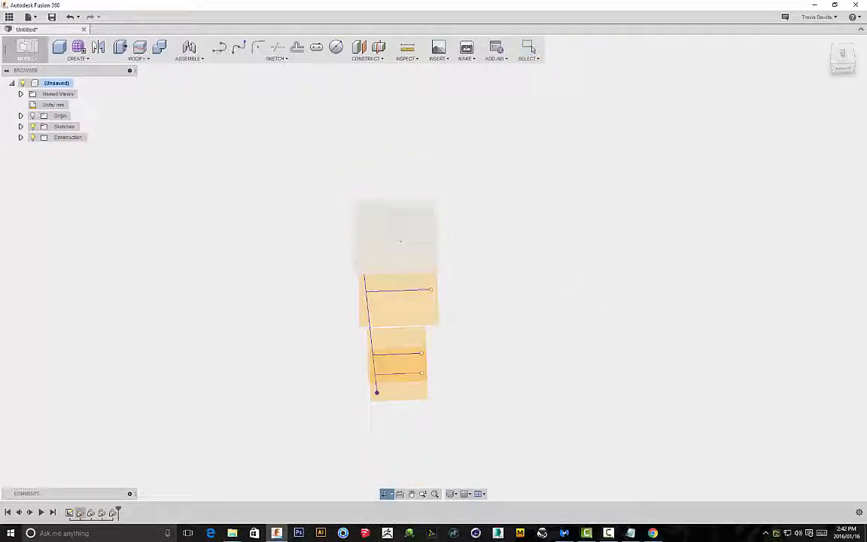
pyautogui.click(336, 48)
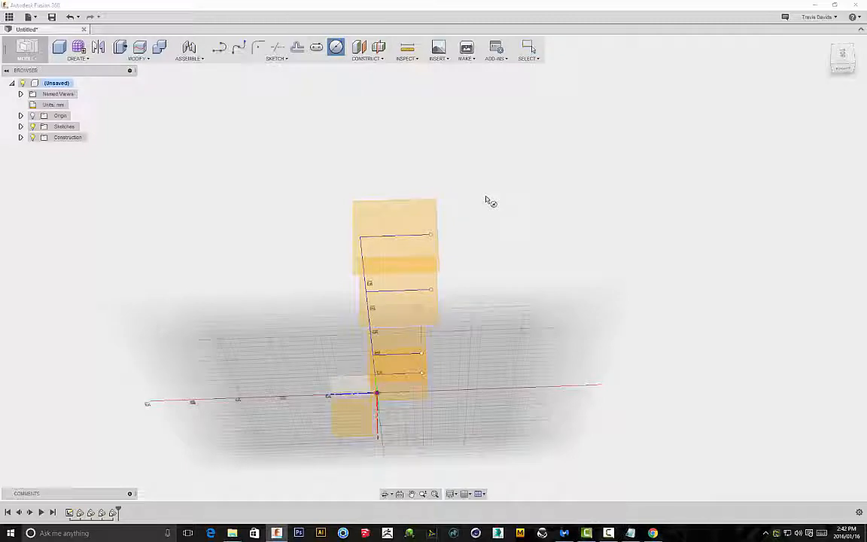
pyautogui.click(409, 228)
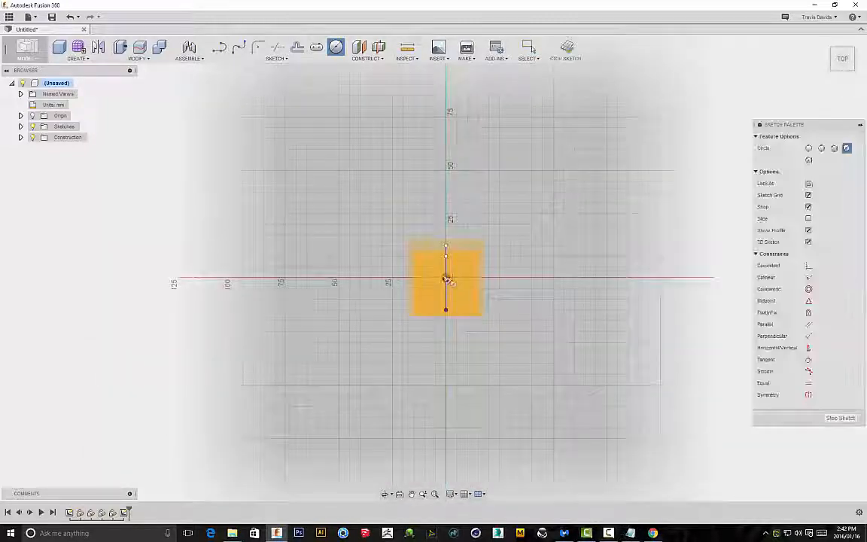
pyautogui.scroll(3, 448, 280)
pyautogui.click(447, 278)
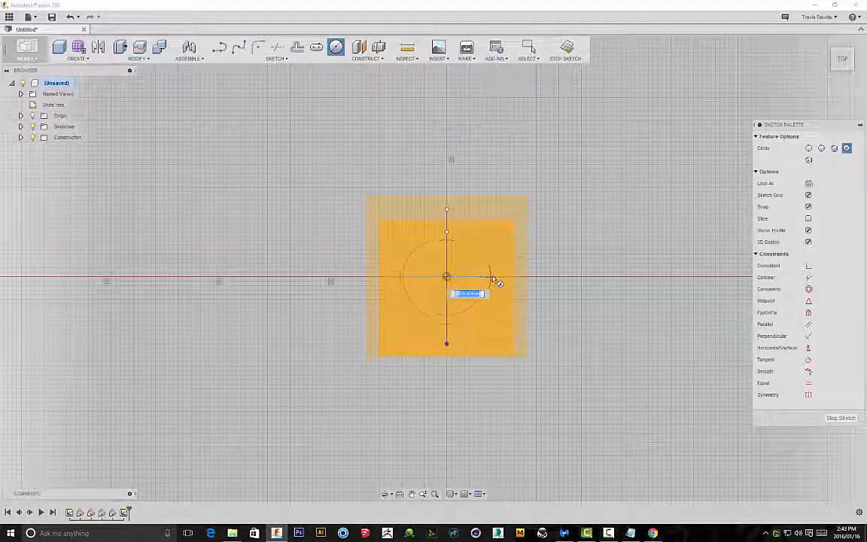
pyautogui.click(506, 284)
pyautogui.rightClick(549, 223)
pyautogui.click(579, 224)
pyautogui.keyDown('shift'); pyautogui.moveTo(600, 305); pyautogui.dragTo(524, 207, button='middle'); pyautogui.keyUp('shift')
pyautogui.keyDown('shift'); pyautogui.moveTo(536, 164); pyautogui.dragTo(446, 187, button='middle'); pyautogui.keyUp('shift')
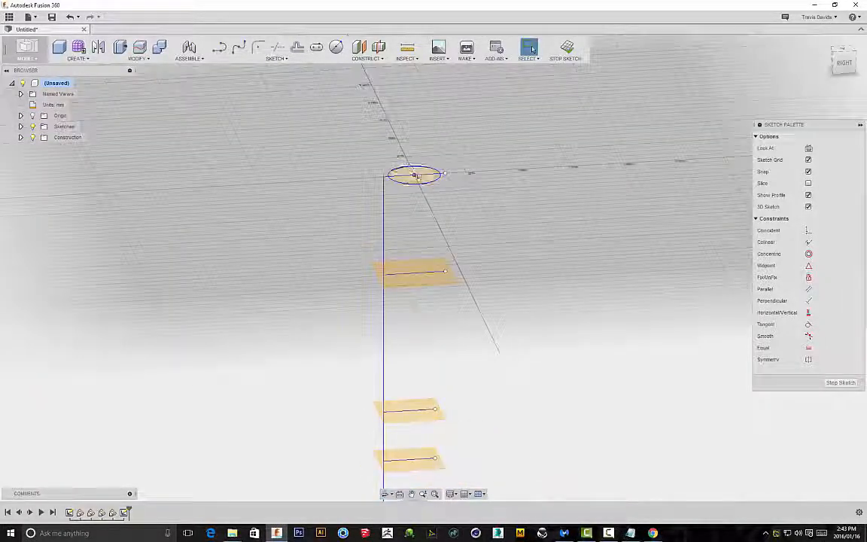
pyautogui.keyDown('shift'); pyautogui.moveTo(480, 242); pyautogui.dragTo(449, 190, button='middle'); pyautogui.keyUp('shift')
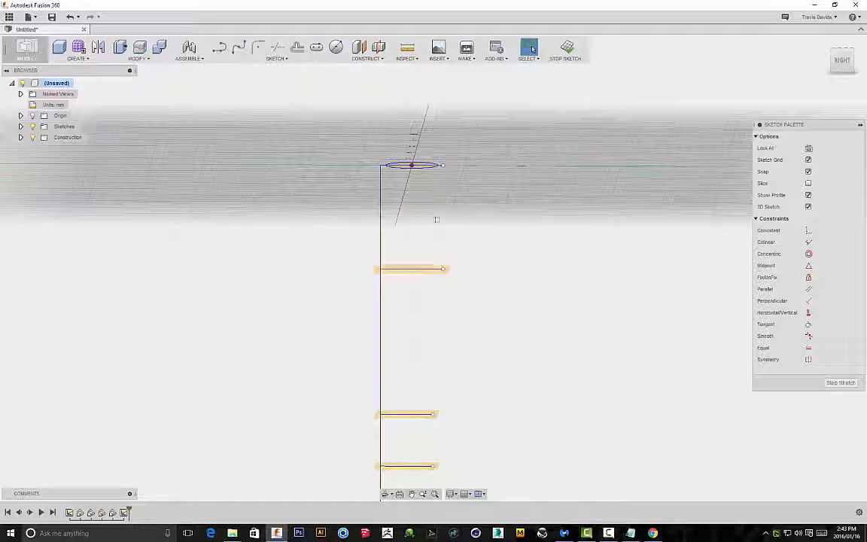
pyautogui.keyDown('shift'); pyautogui.moveTo(513, 187); pyautogui.dragTo(384, 262, button='middle'); pyautogui.keyUp('shift')
pyautogui.scroll(-1, 456, 202)
pyautogui.moveTo(456, 203); pyautogui.dragTo(434, 148, button='middle')
pyautogui.click(567, 50)
# Sketch a center rectangle about 22 by 28 mm on the second plane from the top, sharing the circle's centre, and finish the sketch.
pyautogui.keyDown('shift'); pyautogui.moveTo(337, 114); pyautogui.dragTo(361, 112, button='middle'); pyautogui.keyUp('shift')
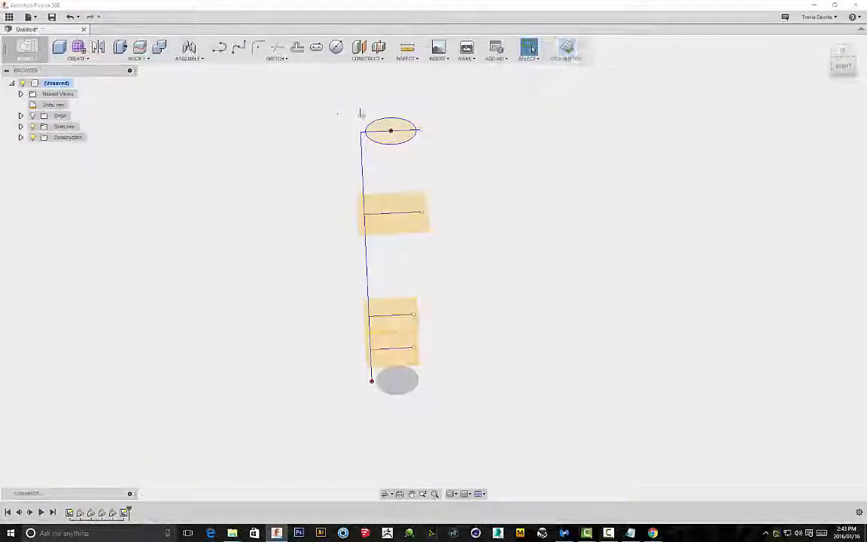
pyautogui.click(276, 57)
pyautogui.moveTo(323, 90)
pyautogui.click(370, 114)
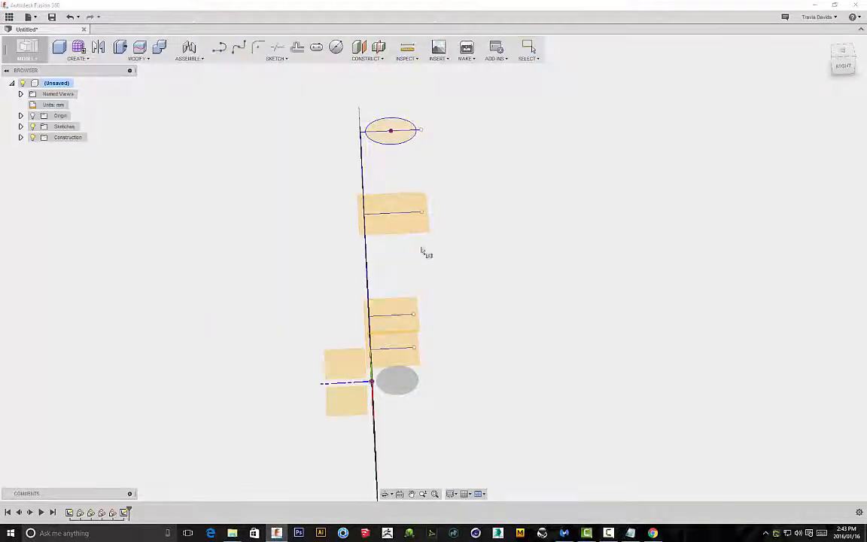
pyautogui.click(403, 215)
pyautogui.scroll(5, 451, 281)
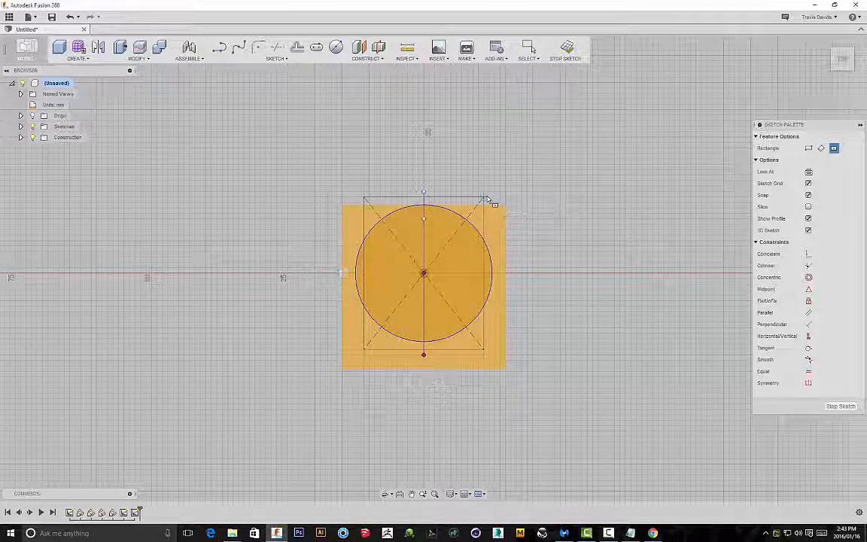
pyautogui.click(485, 197)
pyautogui.rightClick(527, 207)
pyautogui.click(558, 207)
pyautogui.keyDown('shift'); pyautogui.moveTo(557, 316); pyautogui.dragTo(518, 162, button='middle'); pyautogui.keyUp('shift')
pyautogui.click(567, 47)
# Sketch a circle about 20 mm in diameter on the third plane from the top, centred under the upper profiles, and finish the sketch.
pyautogui.scroll(-2, 569, 226)
pyautogui.click(489, 339)
pyautogui.keyDown('shift'); pyautogui.moveTo(593, 341); pyautogui.dragTo(516, 332, button='middle'); pyautogui.keyUp('shift')
pyautogui.click(336, 47)
pyautogui.scroll(5, 405, 295)
pyautogui.click(388, 301)
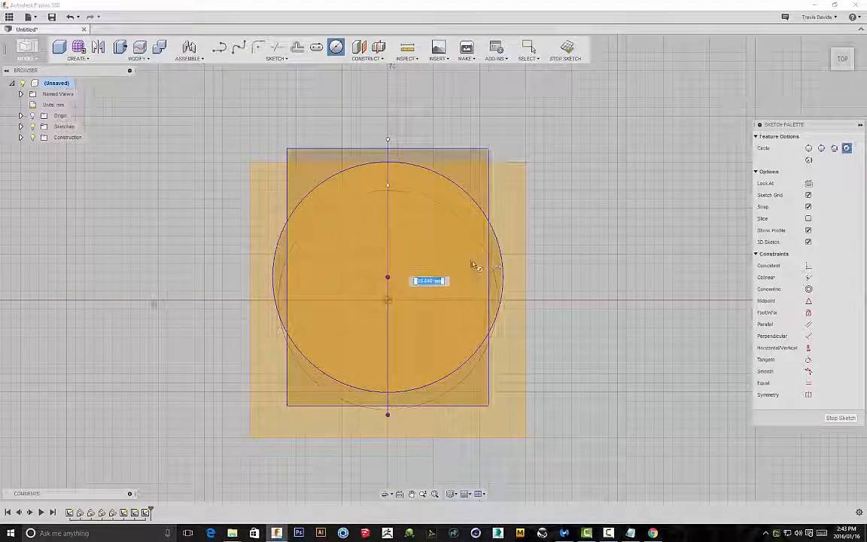
pyautogui.press('Escape')
pyautogui.moveTo(580, 140); pyautogui.dragTo(586, 182, button='middle')
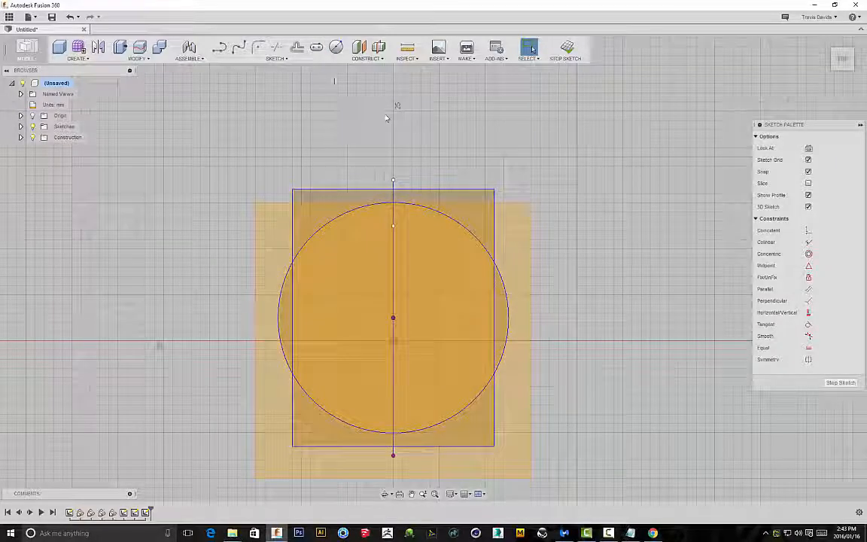
pyautogui.click(336, 47)
pyautogui.click(393, 318)
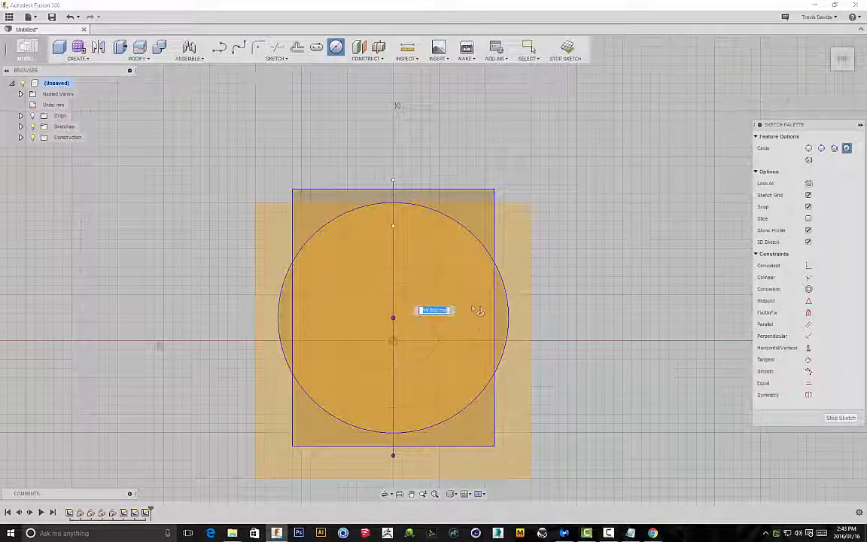
pyautogui.click(486, 318)
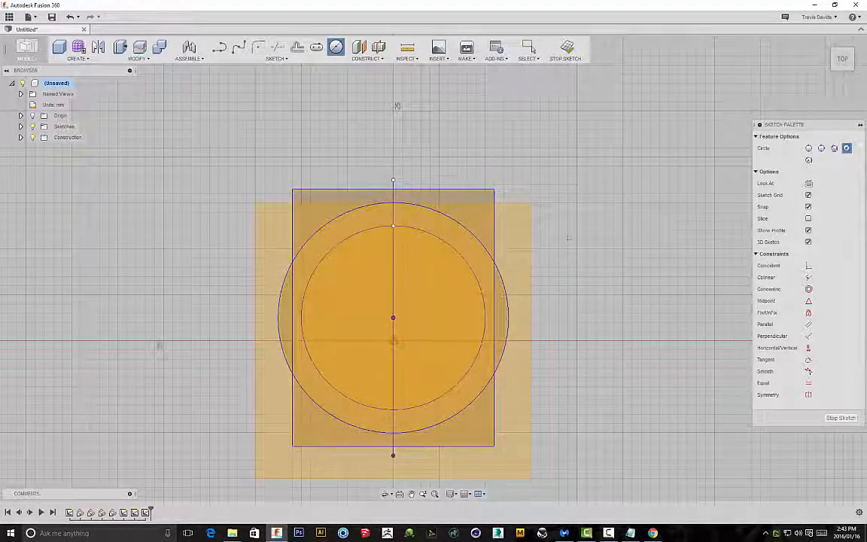
pyautogui.rightClick(534, 124)
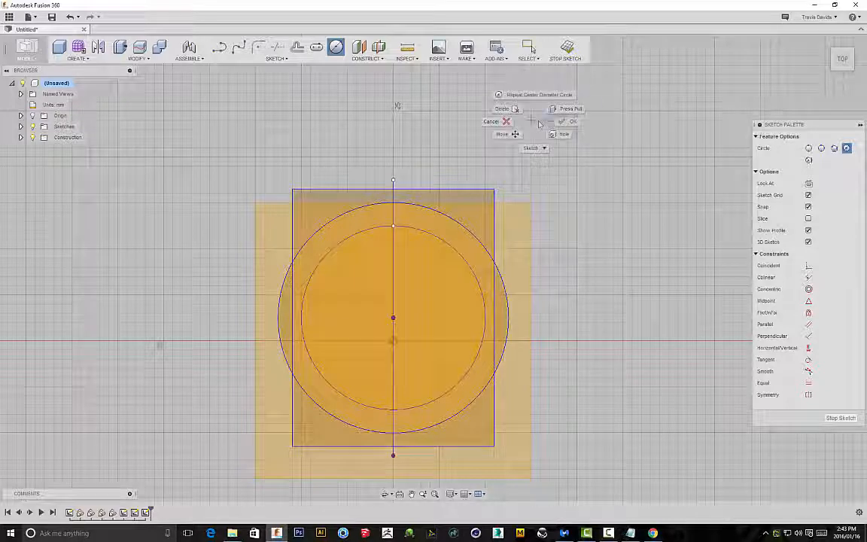
pyautogui.click(572, 125)
pyautogui.click(567, 51)
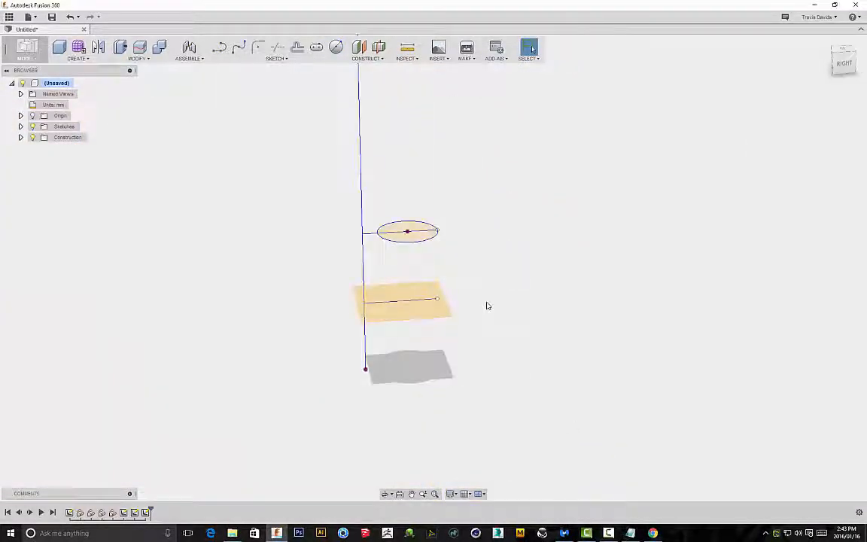
# Sketch a small circle on the lowest construction plane, concentric with the profiles above, and finish the sketch.
pyautogui.click(336, 48)
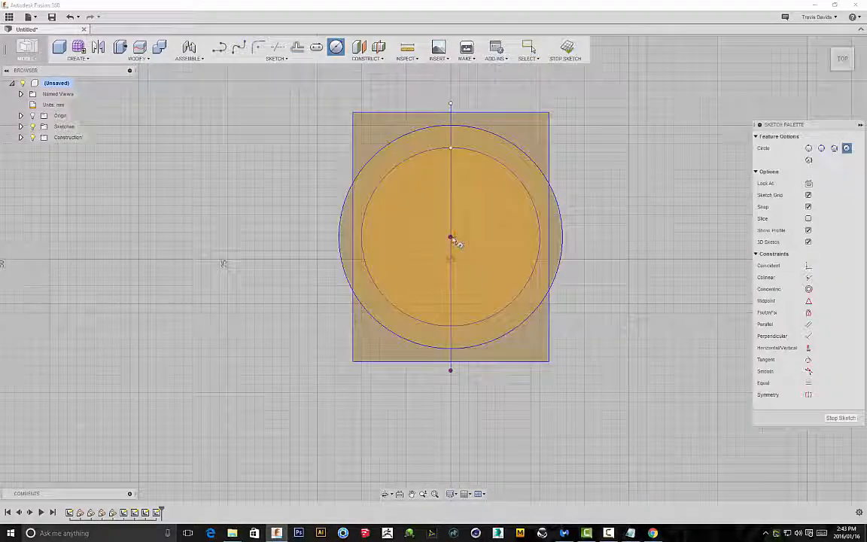
pyautogui.click(485, 240)
pyautogui.rightClick(590, 168)
pyautogui.click(624, 169)
pyautogui.click(567, 50)
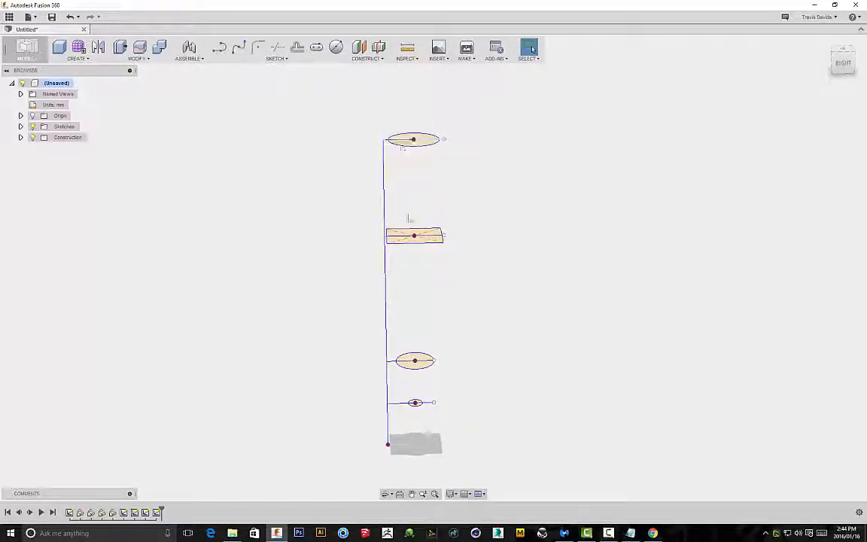
# Loft a new body through the top circle, the rectangle, the third-level circle and the small bottom circle.
pyautogui.click(75, 59)
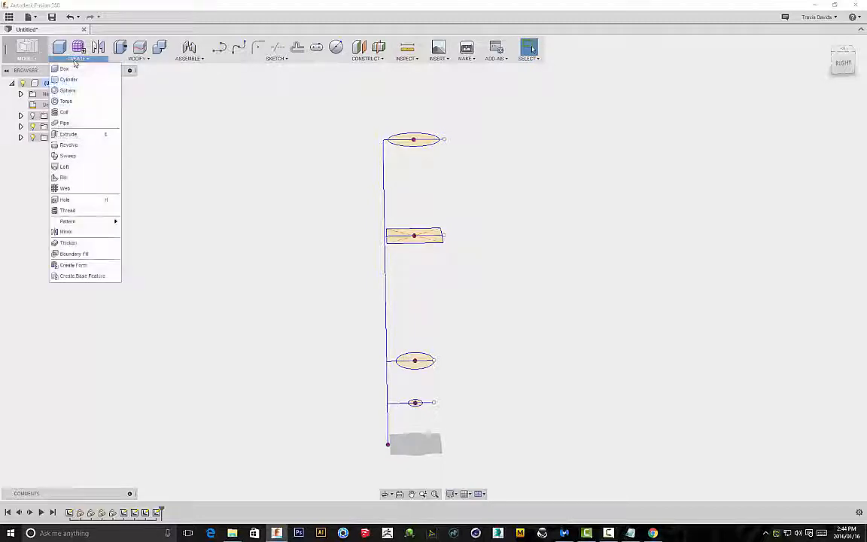
pyautogui.click(68, 186)
pyautogui.keyDown('shift'); pyautogui.moveTo(779, 197); pyautogui.dragTo(670, 161, button='middle'); pyautogui.keyUp('shift')
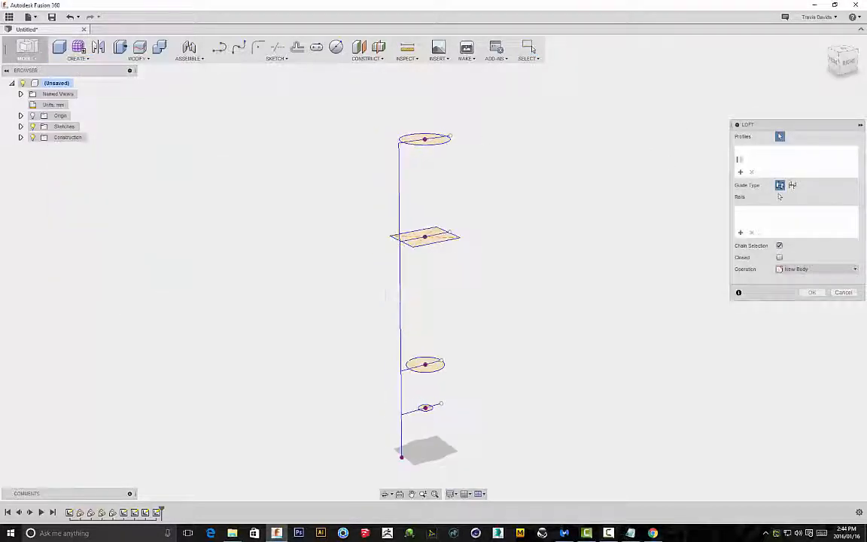
pyautogui.scroll(3, 460, 154)
pyautogui.click(430, 137)
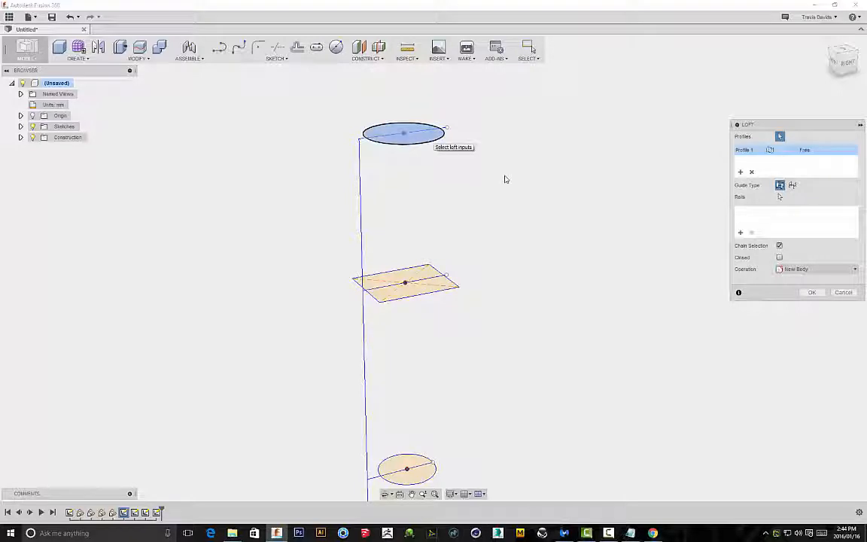
pyautogui.moveTo(540, 232); pyautogui.dragTo(513, 187, button='middle')
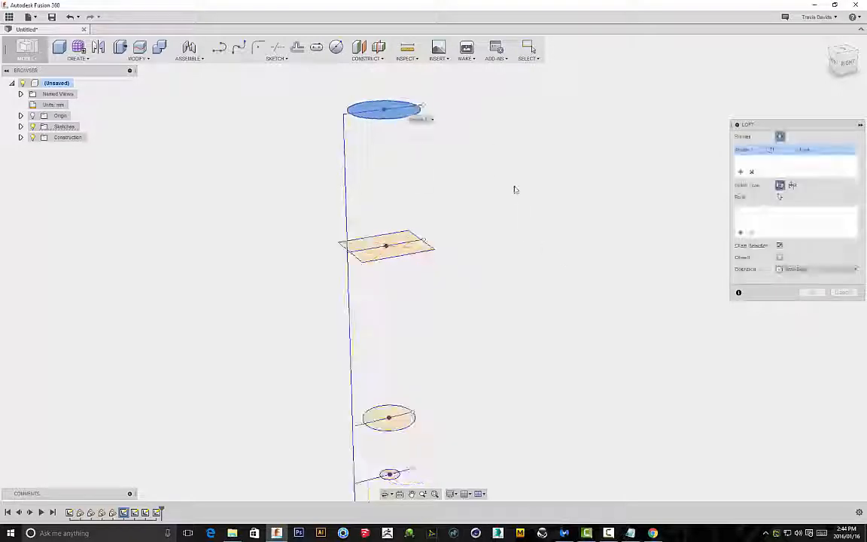
pyautogui.keyDown('shift'); pyautogui.moveTo(403, 239); pyautogui.dragTo(414, 245, button='middle'); pyautogui.keyUp('shift')
pyautogui.keyDown('shift'); pyautogui.moveTo(468, 252); pyautogui.dragTo(380, 164, button='middle'); pyautogui.keyUp('shift')
pyautogui.click(380, 248)
pyautogui.scroll(2, 337, 80)
pyautogui.scroll(-2, 391, 75)
pyautogui.click(393, 376)
pyautogui.keyDown('shift'); pyautogui.moveTo(481, 301); pyautogui.dragTo(520, 334, button='middle'); pyautogui.keyUp('shift')
pyautogui.click(380, 339)
pyautogui.keyDown('shift'); pyautogui.moveTo(512, 289); pyautogui.dragTo(562, 214, button='middle'); pyautogui.keyUp('shift')
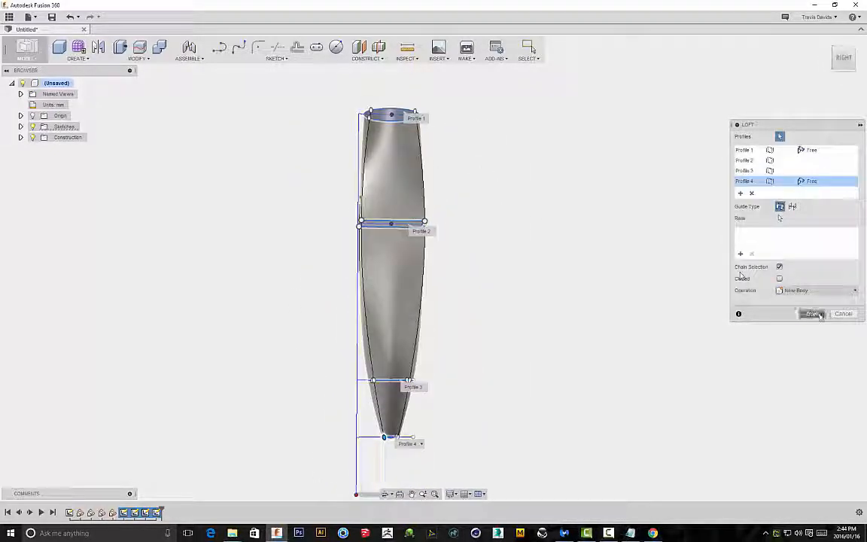
pyautogui.click(812, 313)
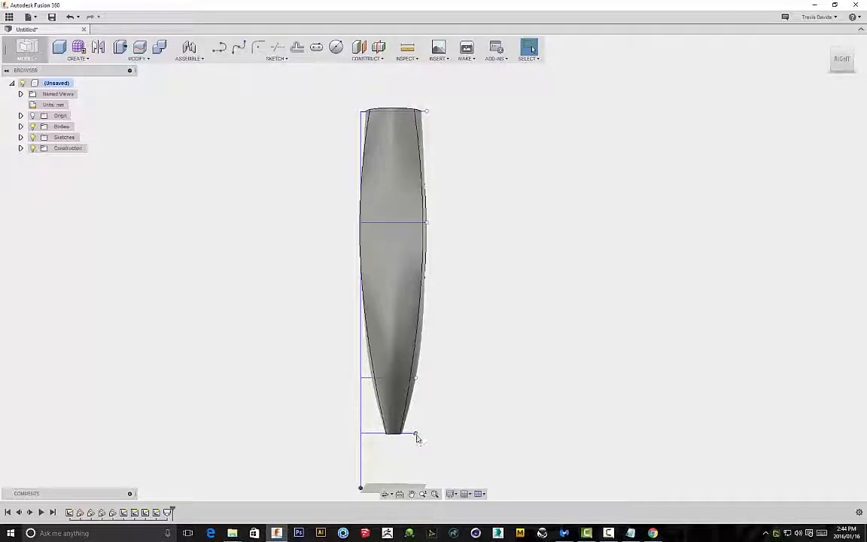
# Reshape the loft by shifting the lowest guide line and moving the third line up to just below the rectangle's line.
pyautogui.moveTo(416, 427); pyautogui.dragTo(421, 412)
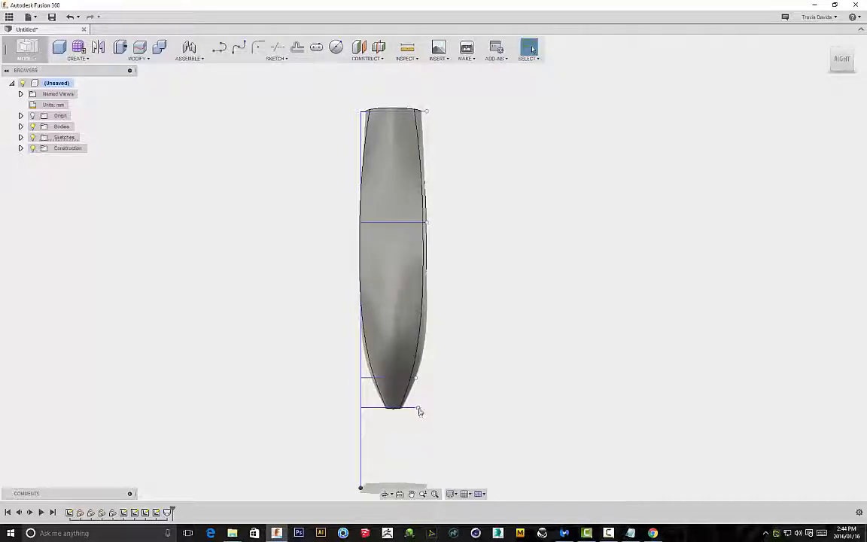
pyautogui.moveTo(421, 368); pyautogui.dragTo(430, 250)
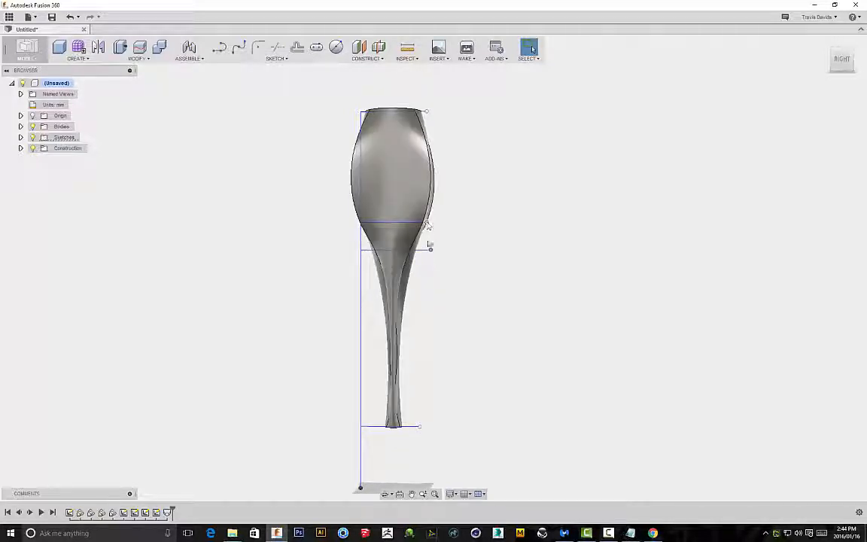
pyautogui.keyDown('shift'); pyautogui.moveTo(455, 265); pyautogui.dragTo(506, 238, button='middle'); pyautogui.keyUp('shift')
pyautogui.press('Escape')
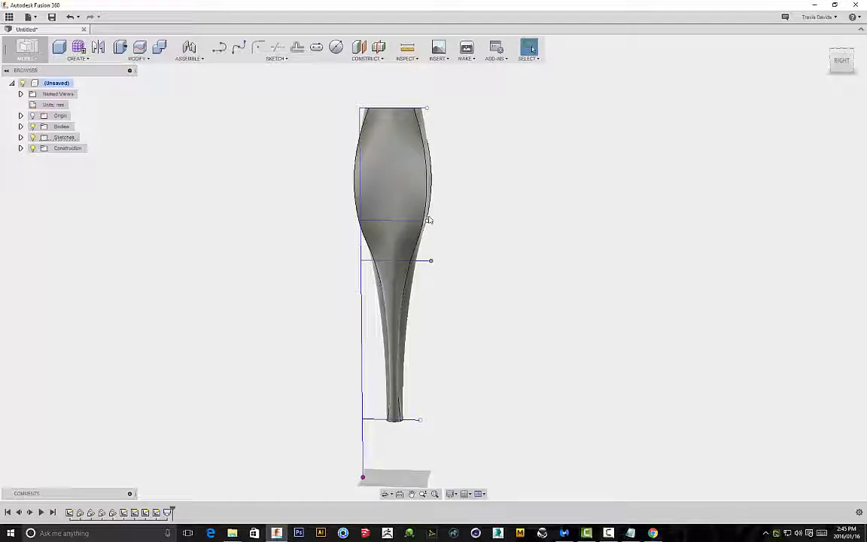
# Reposition the rectangle's guide line slightly higher along the vertical line to adjust the loft's bulge.
pyautogui.moveTo(433, 180); pyautogui.dragTo(433, 181)
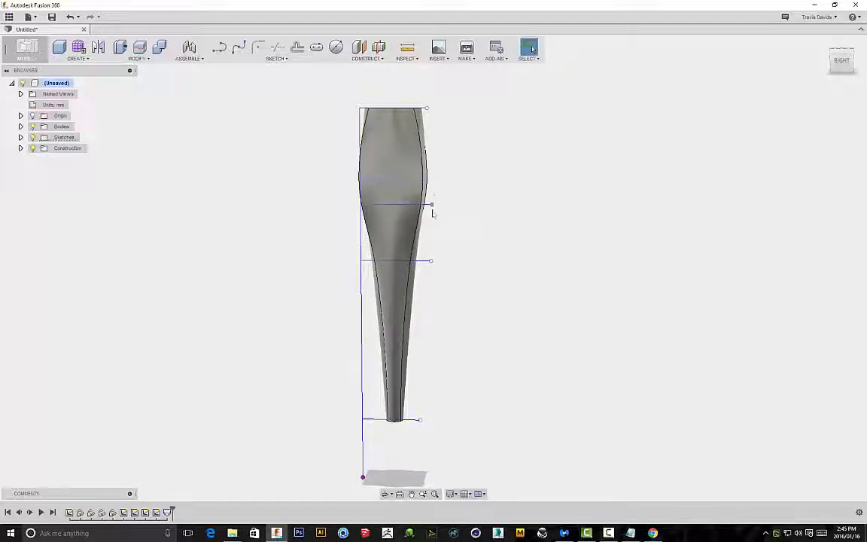
pyautogui.moveTo(435, 238); pyautogui.dragTo(438, 211)
pyautogui.keyDown('shift'); pyautogui.moveTo(514, 233); pyautogui.dragTo(535, 228, button='middle'); pyautogui.keyUp('shift')
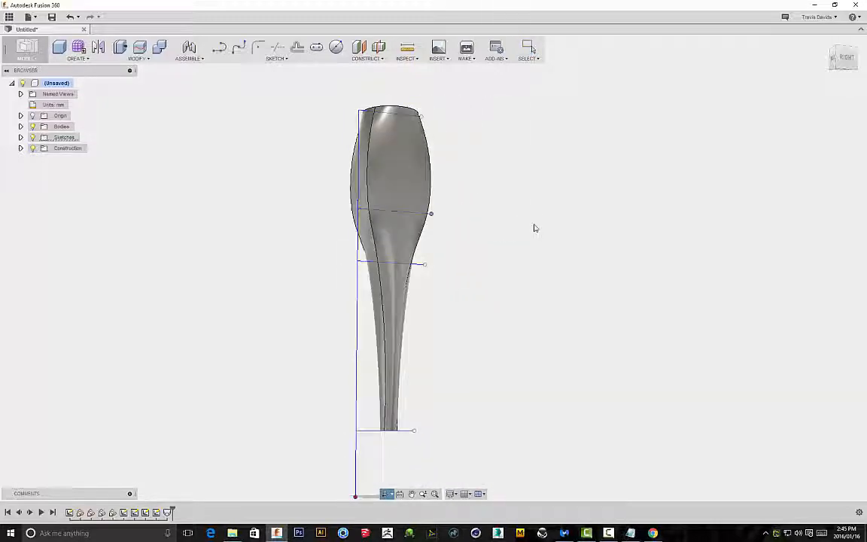
# Start a new design and close the previous loft design.
pyautogui.click(29, 17)
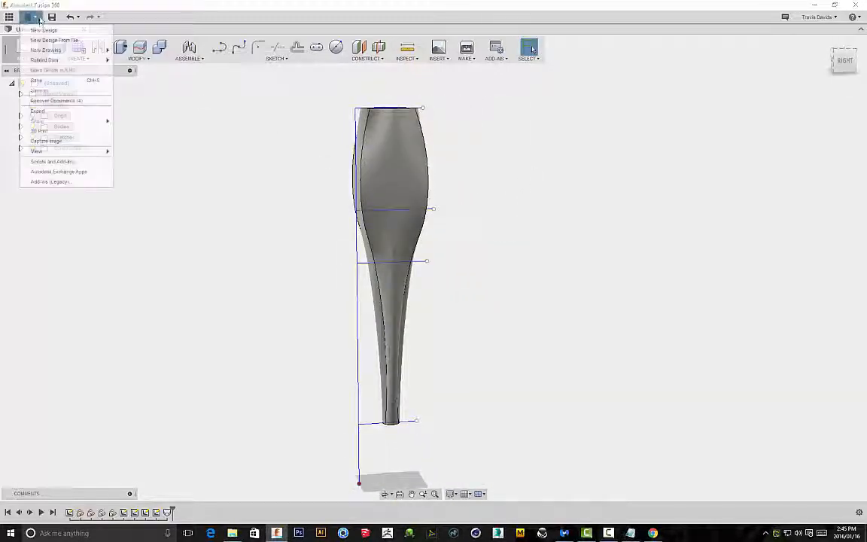
pyautogui.click(45, 37)
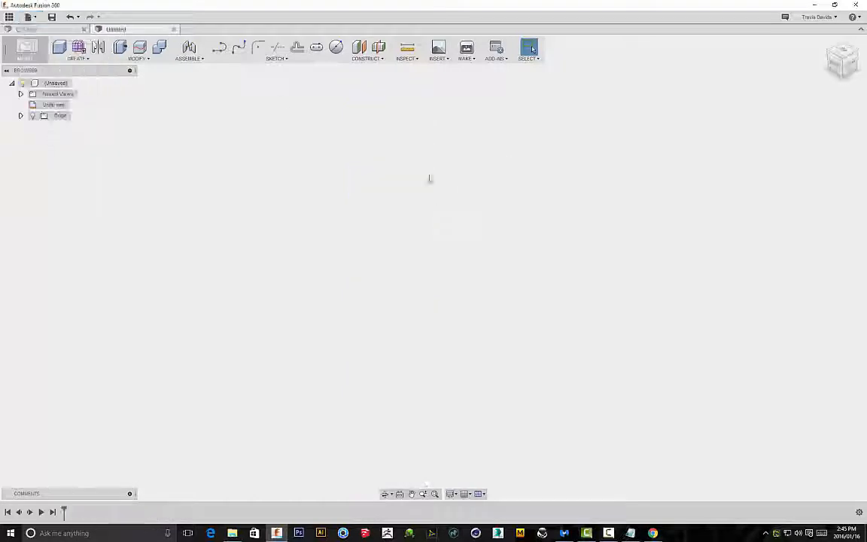
pyautogui.click(84, 29)
pyautogui.click(434, 279)
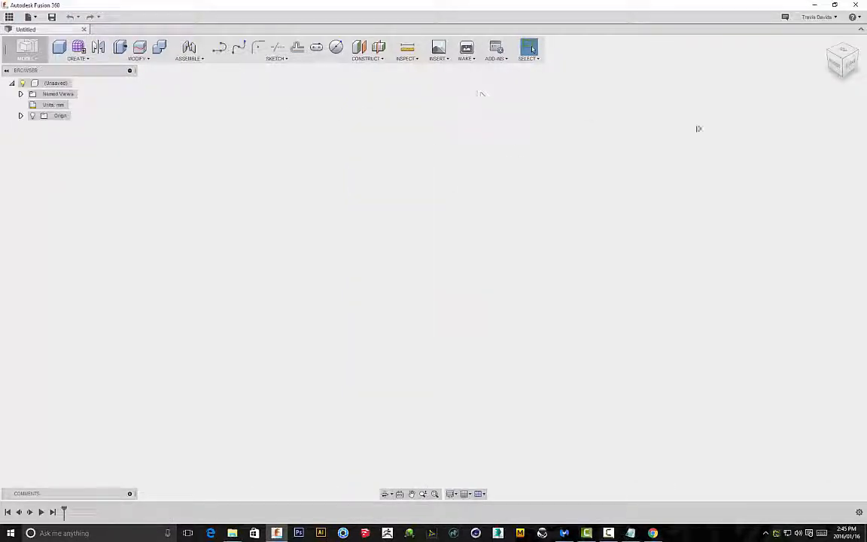
# Sketch a four-point spline on the vertical right-side origin plane, arching up and descending to the horizontal axis, and finish the sketch.
pyautogui.click(237, 47)
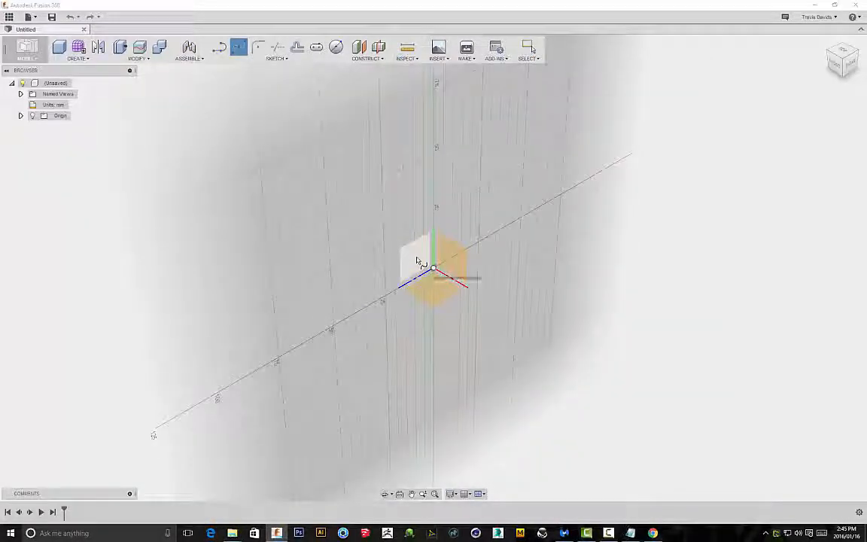
pyautogui.click(421, 262)
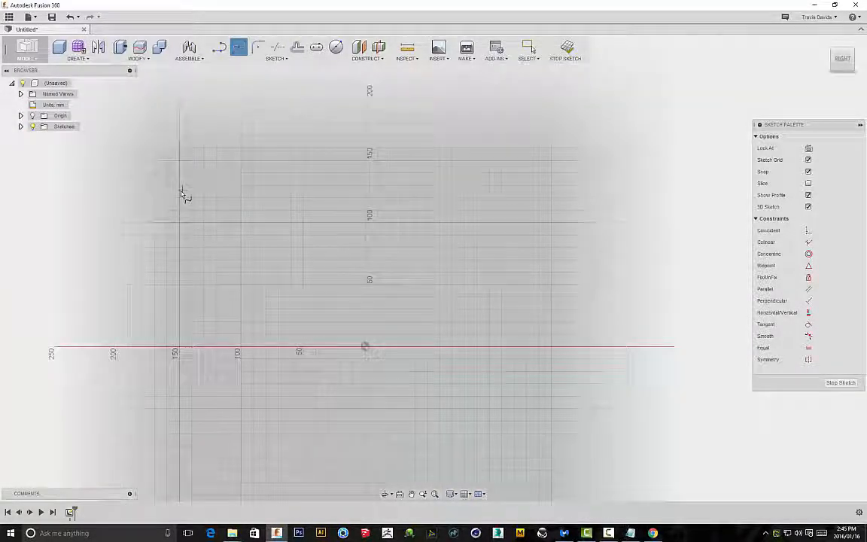
pyautogui.click(303, 161)
pyautogui.click(465, 285)
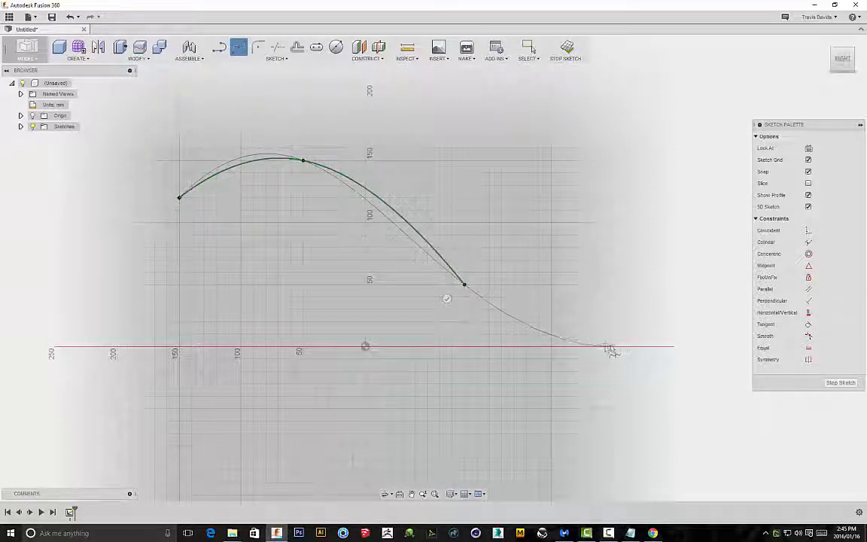
pyautogui.click(616, 347)
pyautogui.rightClick(577, 242)
pyautogui.click(616, 230)
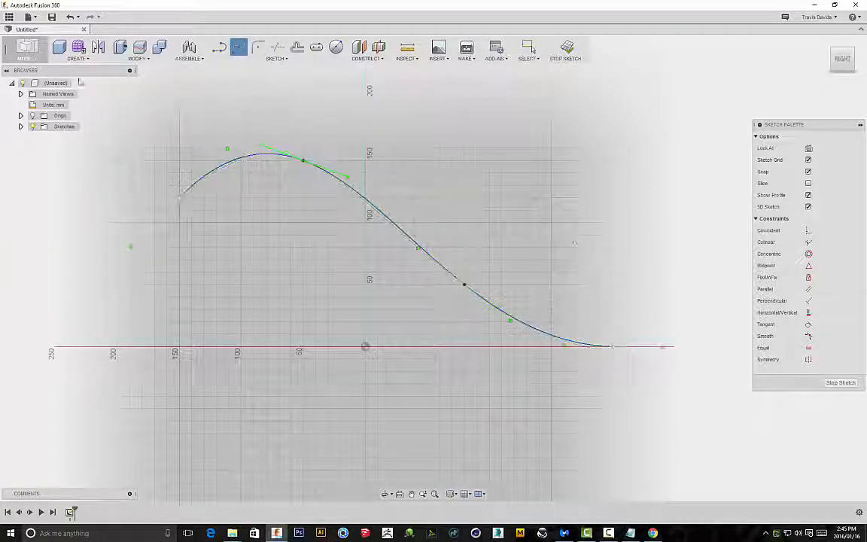
pyautogui.click(531, 48)
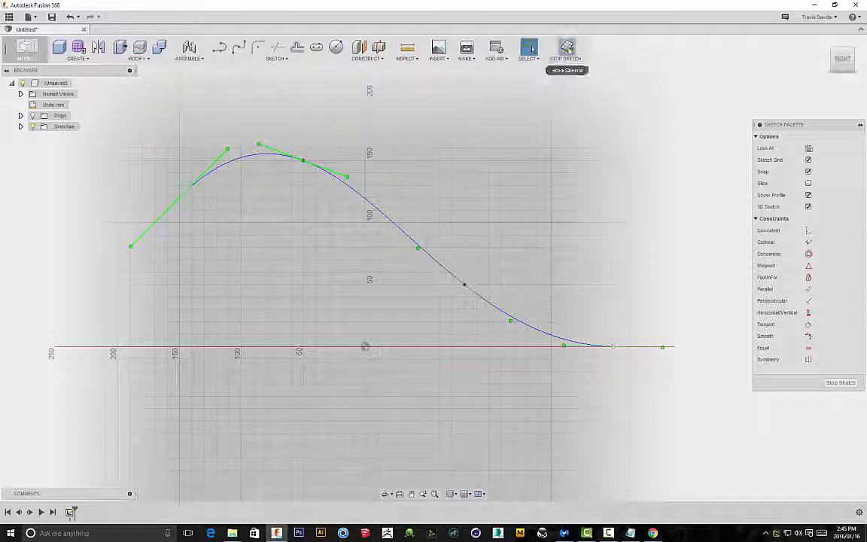
pyautogui.click(567, 49)
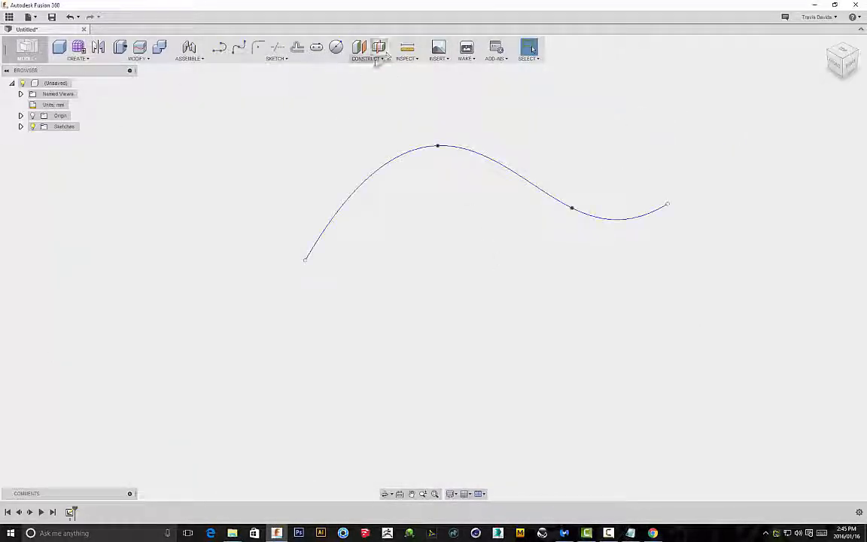
# Create a construction plane along the spline path at its upper starting end, with a distance of 0.00.
pyautogui.click(376, 60)
pyautogui.keyDown('shift'); pyautogui.moveTo(625, 154); pyautogui.dragTo(375, 77, button='middle'); pyautogui.keyUp('shift')
pyautogui.click(368, 52)
pyautogui.click(377, 143)
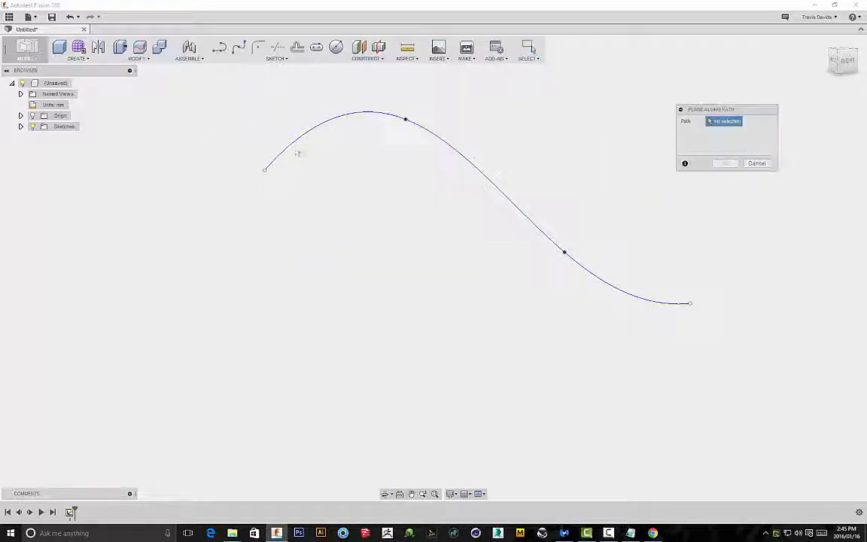
pyautogui.click(297, 147)
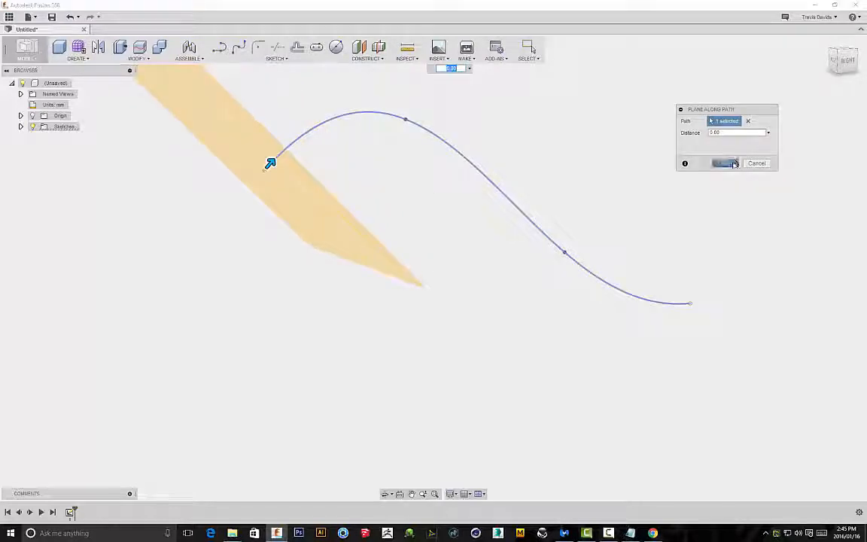
pyautogui.click(729, 163)
# Sketch a circle about 30 mm in diameter on the new plane, centred on the spline's endpoint, and finish the sketch.
pyautogui.click(335, 47)
pyautogui.click(289, 209)
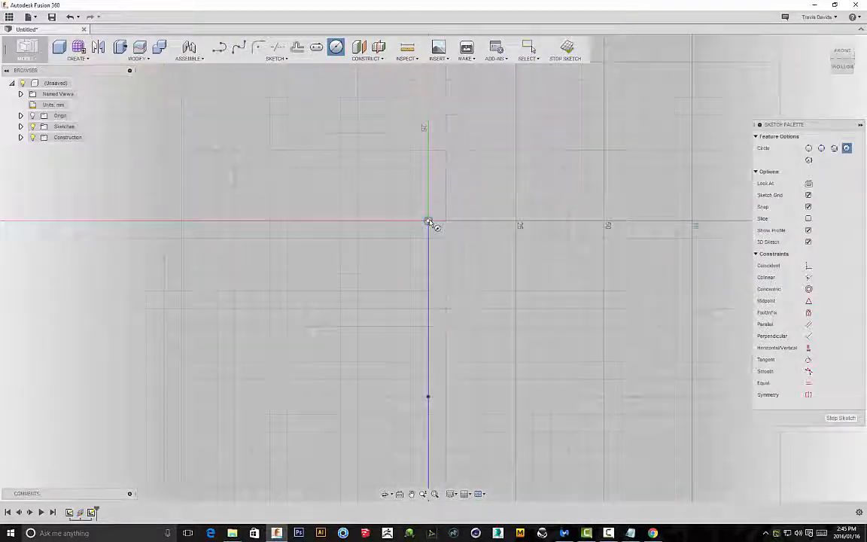
pyautogui.click(427, 220)
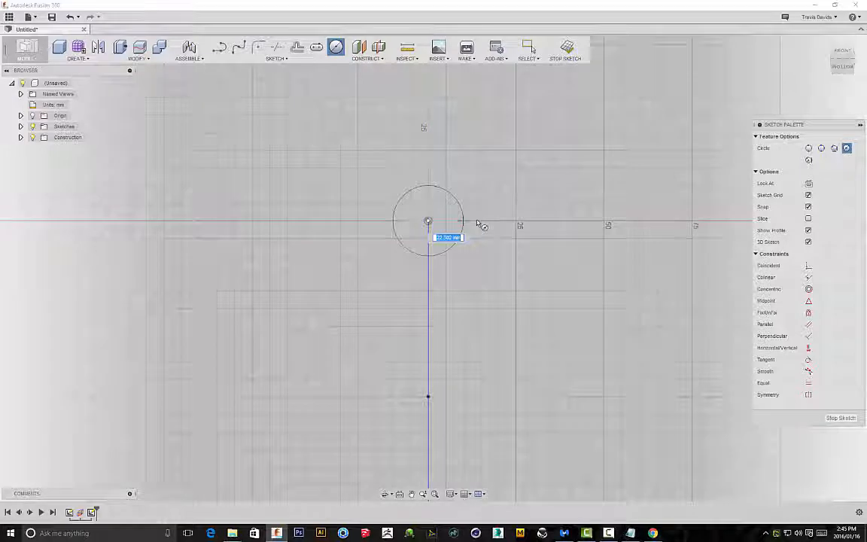
pyautogui.click(485, 224)
pyautogui.rightClick(511, 178)
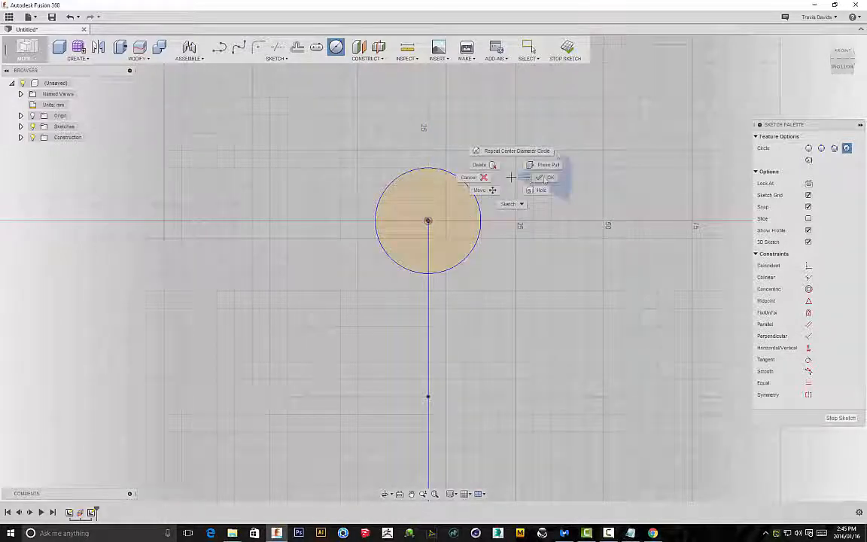
pyautogui.click(544, 178)
pyautogui.click(565, 52)
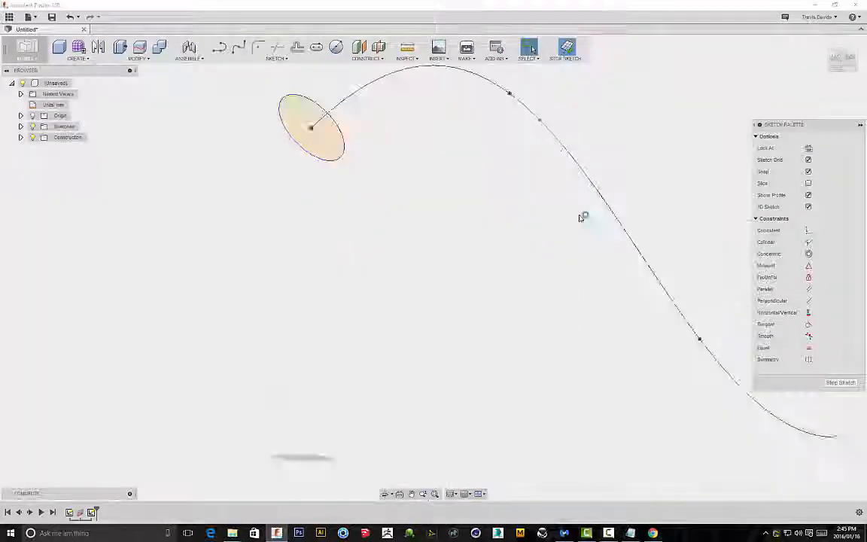
# Create a second plane along the path at the spline's lower far end.
pyautogui.click(368, 58)
pyautogui.click(384, 145)
pyautogui.click(459, 298)
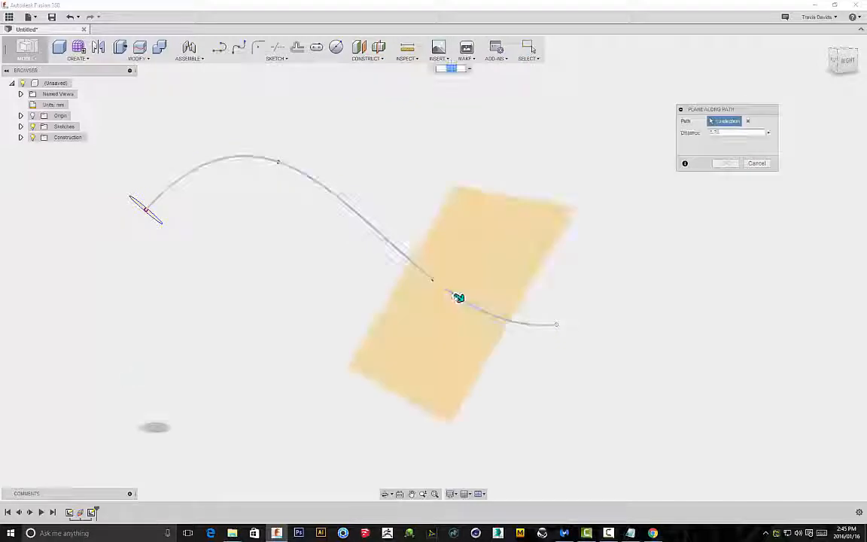
pyautogui.moveTo(459, 297); pyautogui.dragTo(655, 319)
pyautogui.click(726, 163)
pyautogui.moveTo(726, 169)
pyautogui.keyDown('shift'); pyautogui.mouseDown(button='middle')
pyautogui.moveTo(573, 213)
pyautogui.moveTo(527, 301)
pyautogui.mouseUp(button='middle'); pyautogui.keyUp('shift')
# Sketch a center rectangle about 70 by 50 mm on the far-end plane, centred on the spline's endpoint.
pyautogui.click(276, 58)
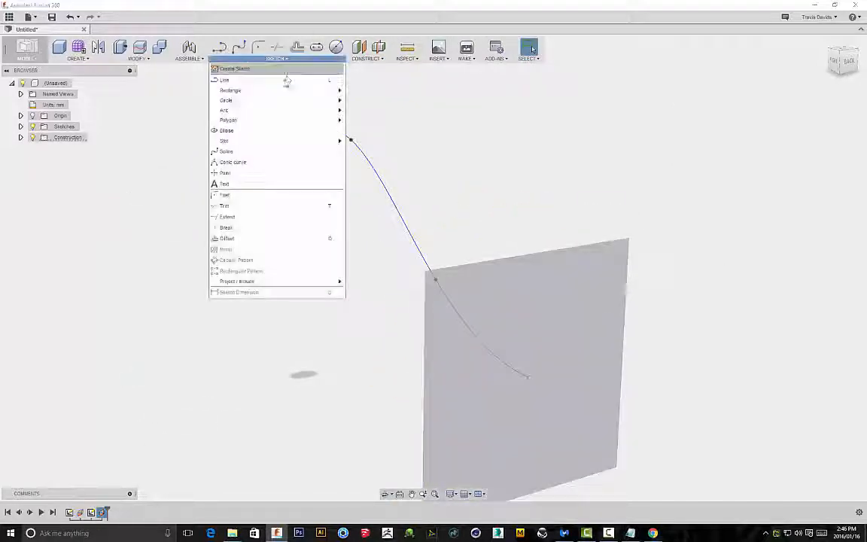
pyautogui.moveTo(285, 91)
pyautogui.click(361, 112)
pyautogui.click(527, 369)
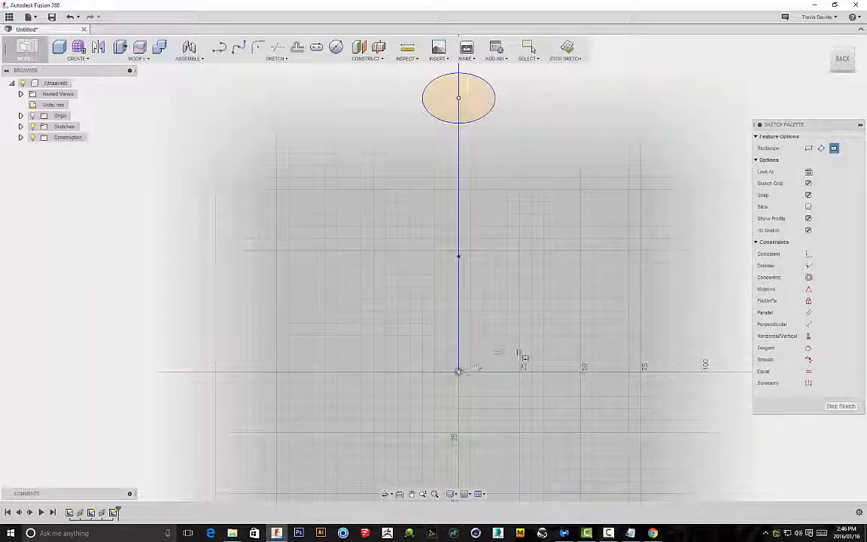
pyautogui.click(459, 371)
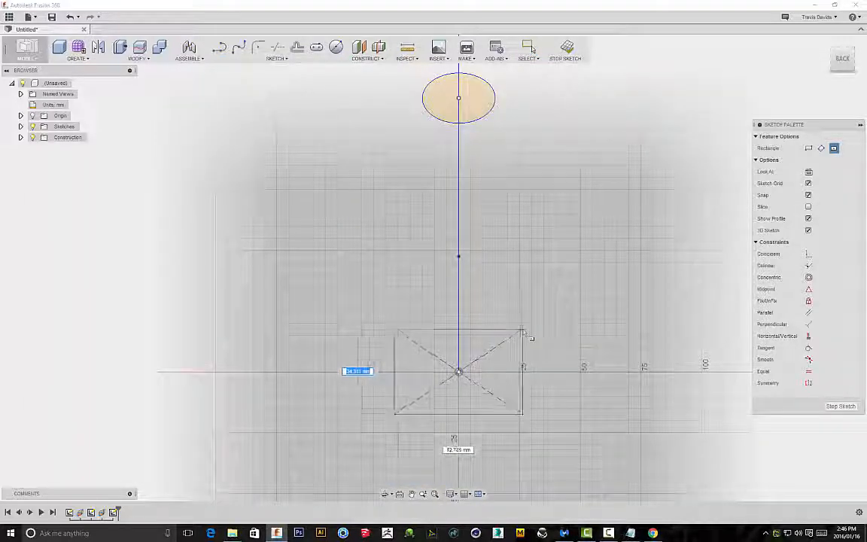
pyautogui.click(544, 311)
pyautogui.rightClick(544, 231)
pyautogui.click(582, 231)
# Review the circle, spline and rectangle from an angled view and exit the rectangle sketch.
pyautogui.scroll(-3, 530, 250)
pyautogui.keyDown('shift'); pyautogui.moveTo(498, 211); pyautogui.dragTo(540, 219, button='middle'); pyautogui.keyUp('shift')
pyautogui.moveTo(361, 184)
pyautogui.mouseDown(button='middle')
pyautogui.moveTo(519, 272)
pyautogui.moveTo(437, 197)
pyautogui.mouseUp(button='middle')
pyautogui.scroll(-1, 512, 264)
pyautogui.scroll(-1, 437, 198)
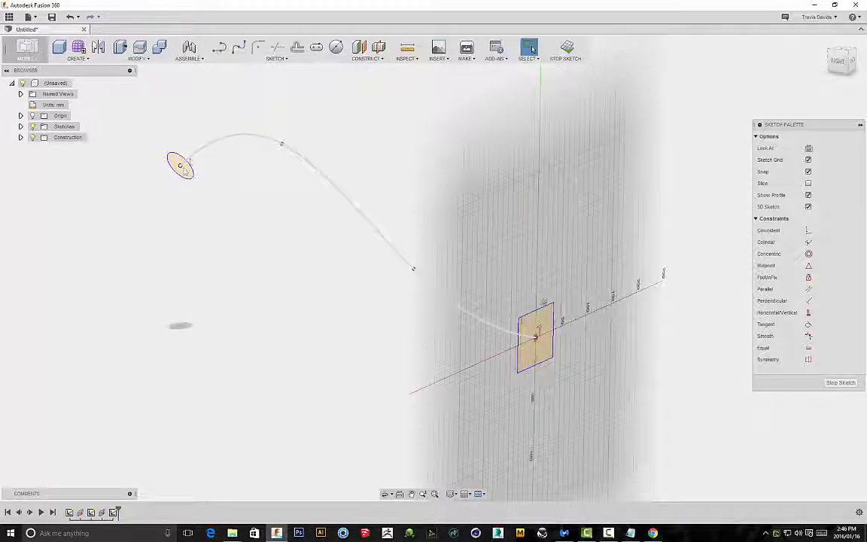
pyautogui.scroll(1, 192, 171)
pyautogui.scroll(-2, 593, 130)
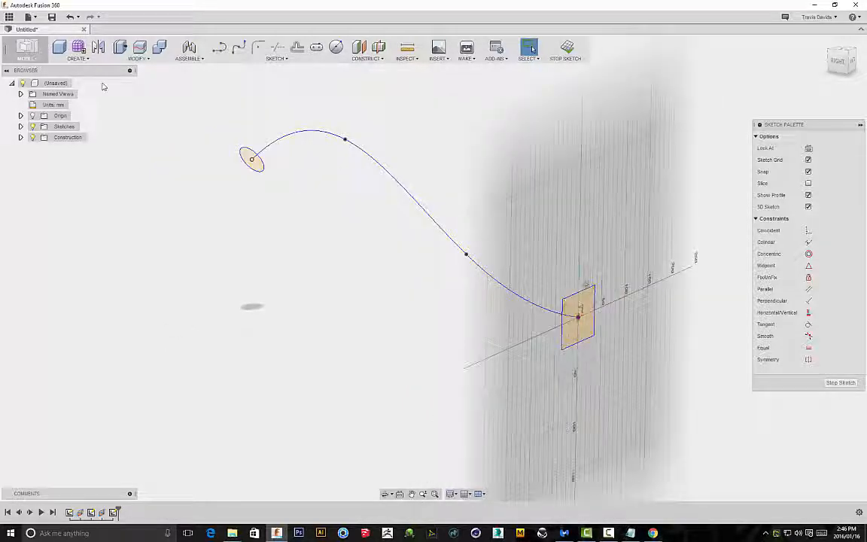
pyautogui.scroll(-1, 410, 126)
pyautogui.moveTo(318, 145)
pyautogui.keyDown('shift'); pyautogui.mouseDown(button='middle')
pyautogui.moveTo(389, 125)
pyautogui.moveTo(404, 134)
pyautogui.moveTo(404, 167)
pyautogui.moveTo(607, 52)
pyautogui.mouseUp(button='middle'); pyautogui.keyUp('shift')
pyautogui.click(566, 50)
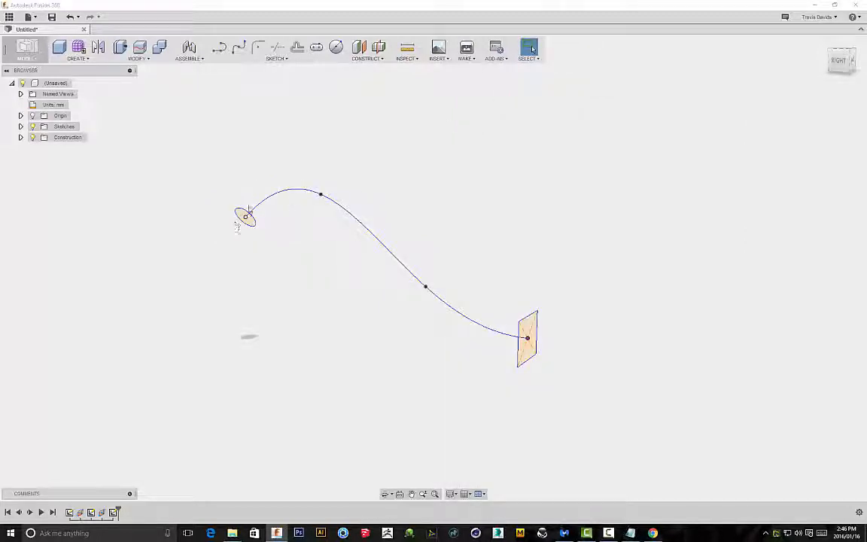
# Start a New Body loft with the circle as the first profile and the rectangle as the second.
pyautogui.click(477, 328)
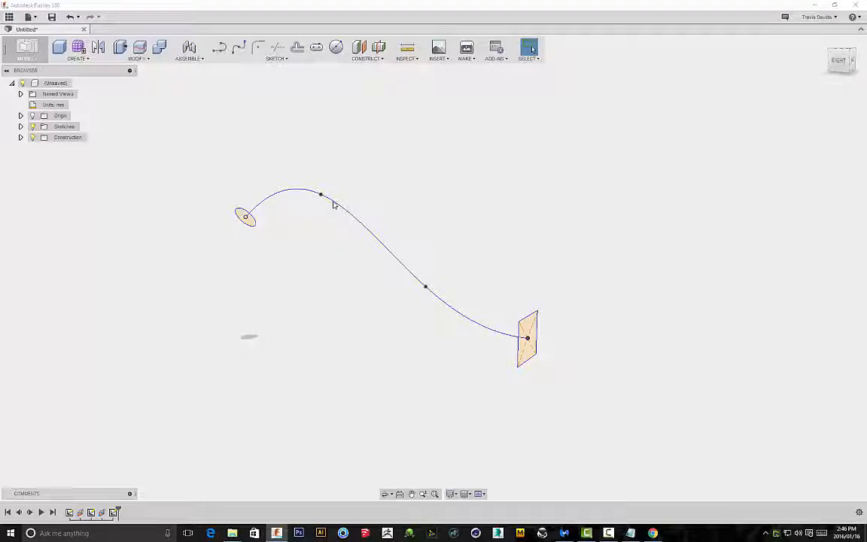
pyautogui.keyDown('shift'); pyautogui.moveTo(550, 241); pyautogui.dragTo(421, 173, button='middle'); pyautogui.keyUp('shift')
pyautogui.click(77, 59)
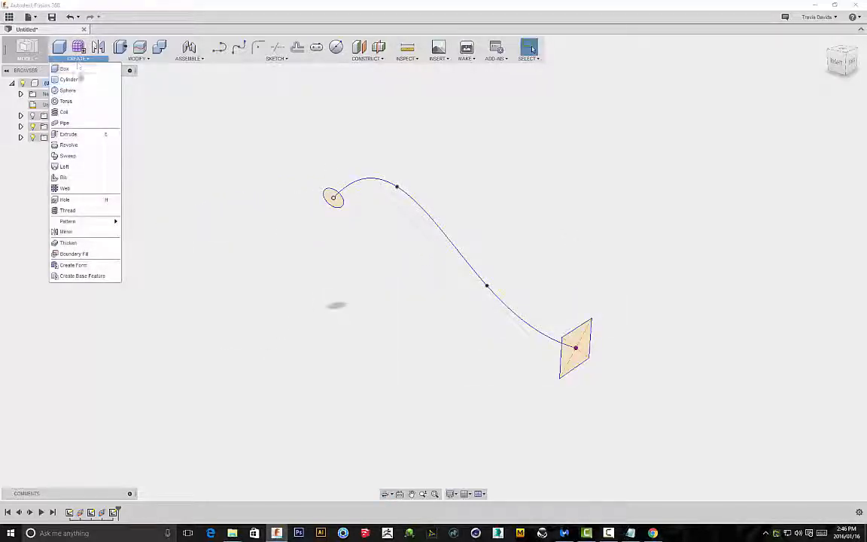
pyautogui.click(64, 164)
pyautogui.keyDown('shift'); pyautogui.moveTo(304, 289); pyautogui.dragTo(294, 234, button='middle'); pyautogui.keyUp('shift')
pyautogui.scroll(3, 294, 230)
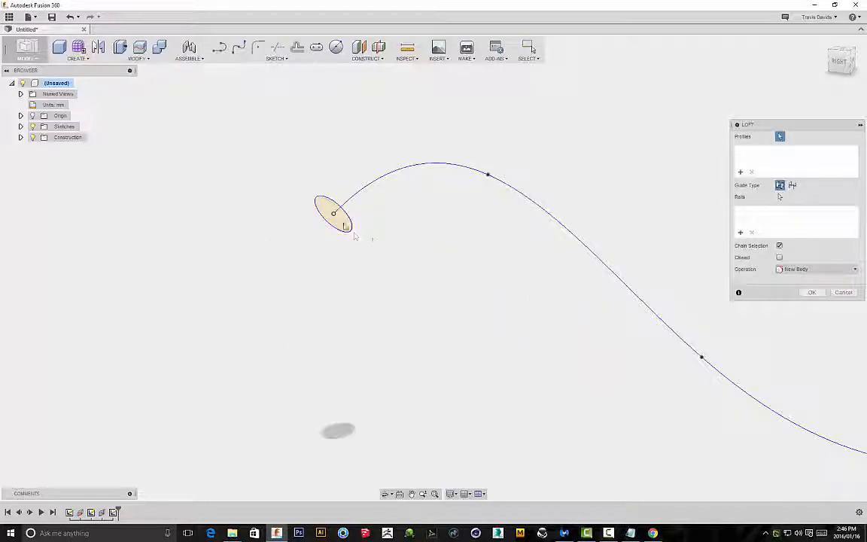
pyautogui.click(347, 228)
pyautogui.moveTo(829, 456); pyautogui.dragTo(494, 364, button='middle')
pyautogui.click(494, 360)
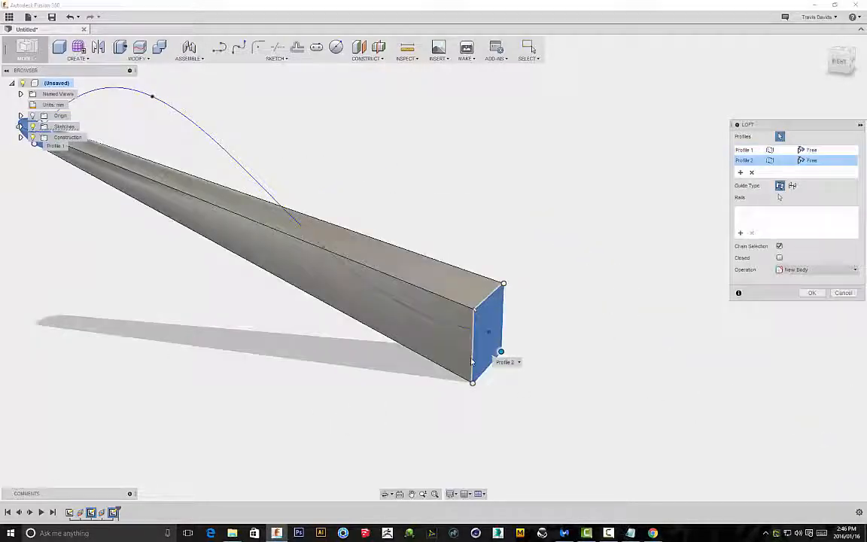
# Switch the loft's guide type to Centerline, use the spline as the centerline, and complete the loft.
pyautogui.keyDown('shift'); pyautogui.moveTo(397, 241); pyautogui.dragTo(253, 199, button='middle'); pyautogui.keyUp('shift')
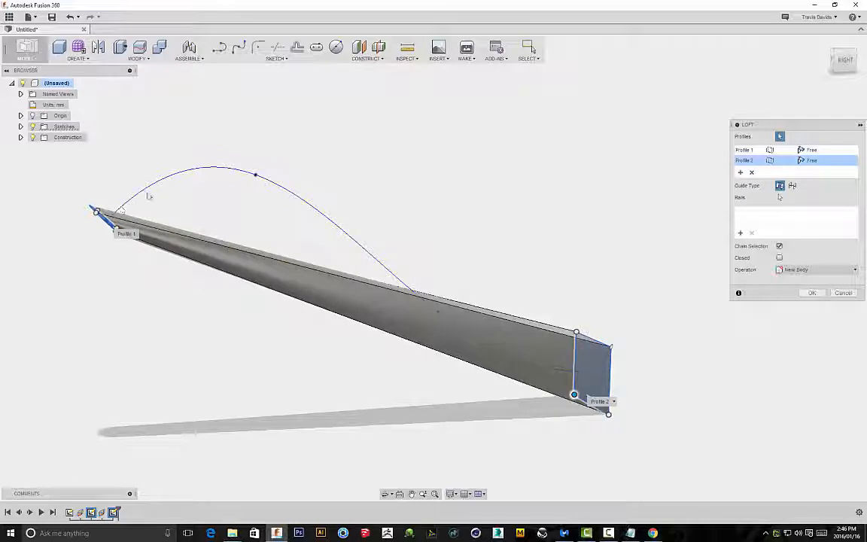
pyautogui.keyDown('shift'); pyautogui.moveTo(346, 179); pyautogui.dragTo(396, 237, button='middle'); pyautogui.keyUp('shift')
pyautogui.keyDown('shift'); pyautogui.moveTo(437, 171); pyautogui.dragTo(455, 172, button='middle'); pyautogui.keyUp('shift')
pyautogui.keyDown('shift'); pyautogui.moveTo(287, 200); pyautogui.dragTo(249, 198, button='middle'); pyautogui.keyUp('shift')
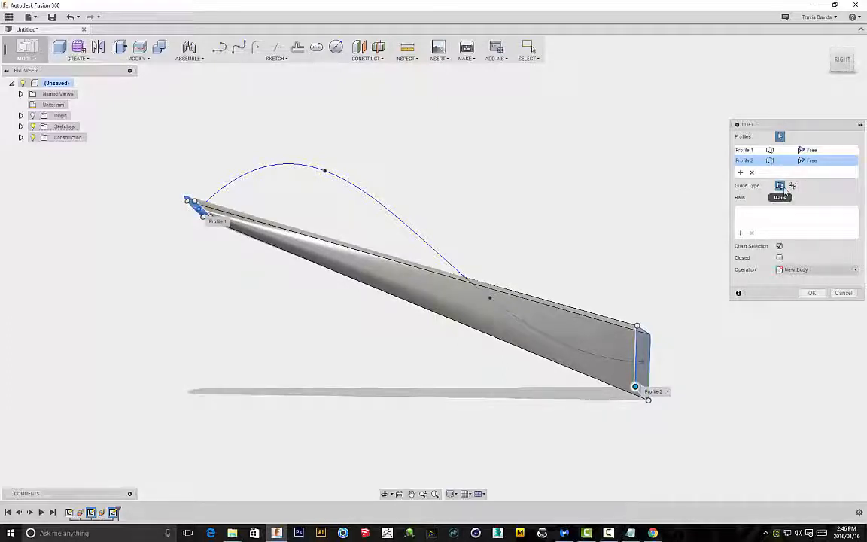
pyautogui.click(794, 186)
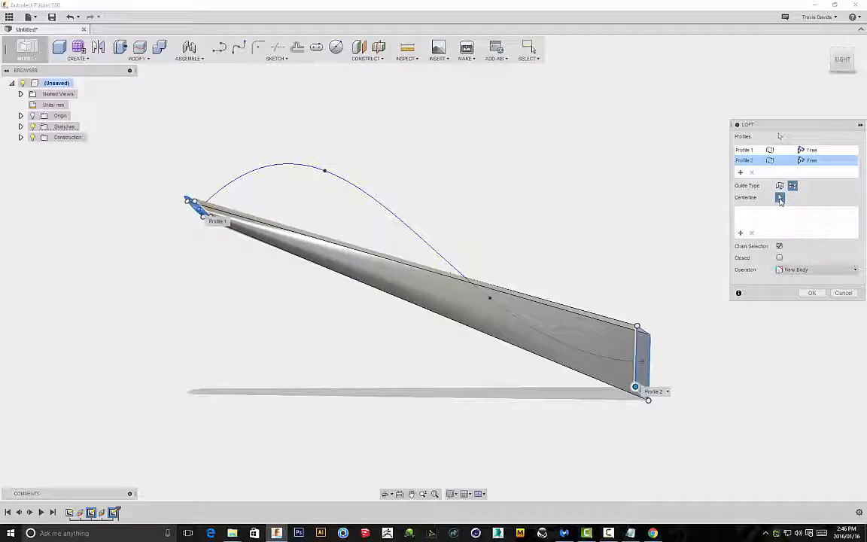
pyautogui.click(325, 172)
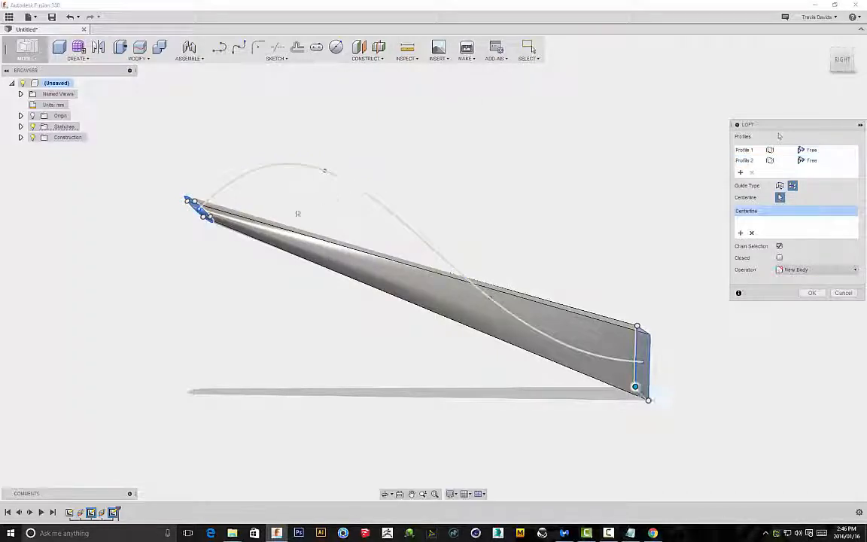
pyautogui.moveTo(457, 182)
pyautogui.keyDown('shift'); pyautogui.mouseDown(button='middle')
pyautogui.moveTo(513, 182)
pyautogui.moveTo(461, 186)
pyautogui.mouseUp(button='middle'); pyautogui.keyUp('shift')
pyautogui.keyDown('shift'); pyautogui.moveTo(617, 292); pyautogui.dragTo(477, 230, button='middle'); pyautogui.keyUp('shift')
pyautogui.click(811, 294)
pyautogui.keyDown('shift'); pyautogui.moveTo(622, 274); pyautogui.dragTo(210, 217, button='middle'); pyautogui.keyUp('shift')
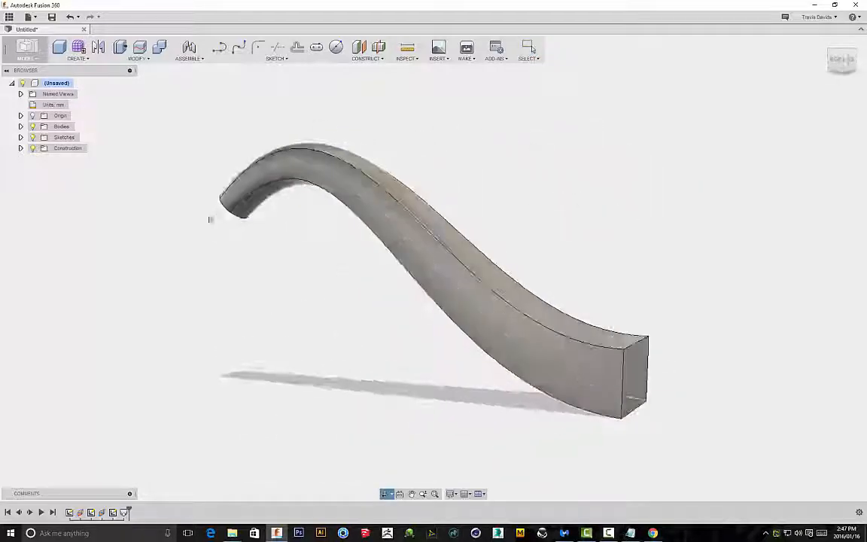
pyautogui.keyDown('shift'); pyautogui.moveTo(184, 256); pyautogui.dragTo(499, 213, button='middle'); pyautogui.keyUp('shift')
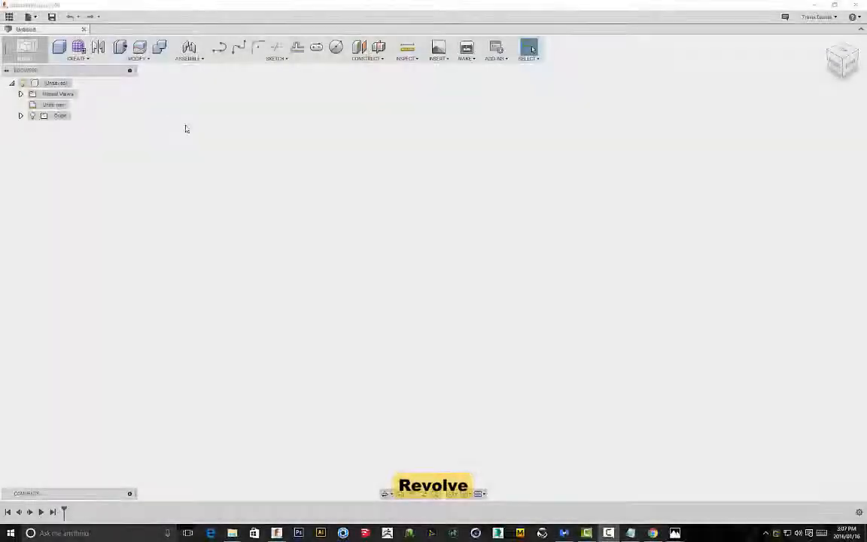
pyautogui.click(85, 57)
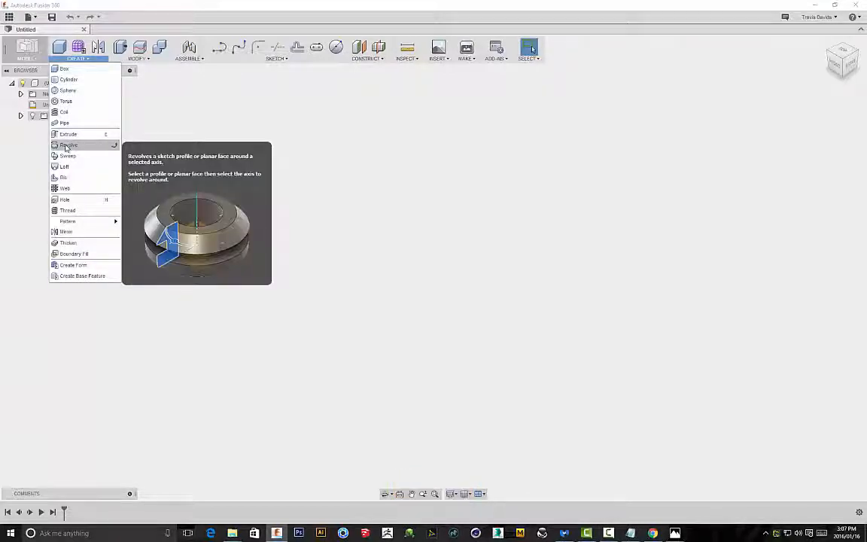
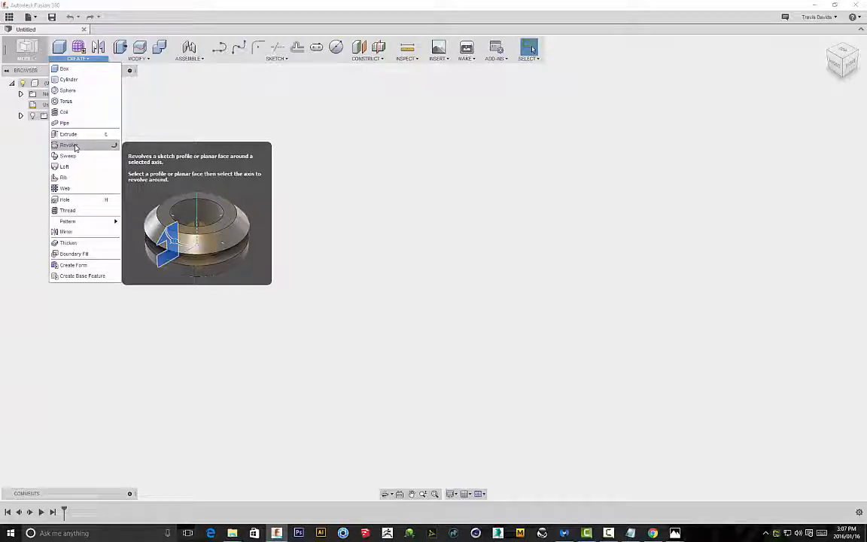
pyautogui.click(210, 77)
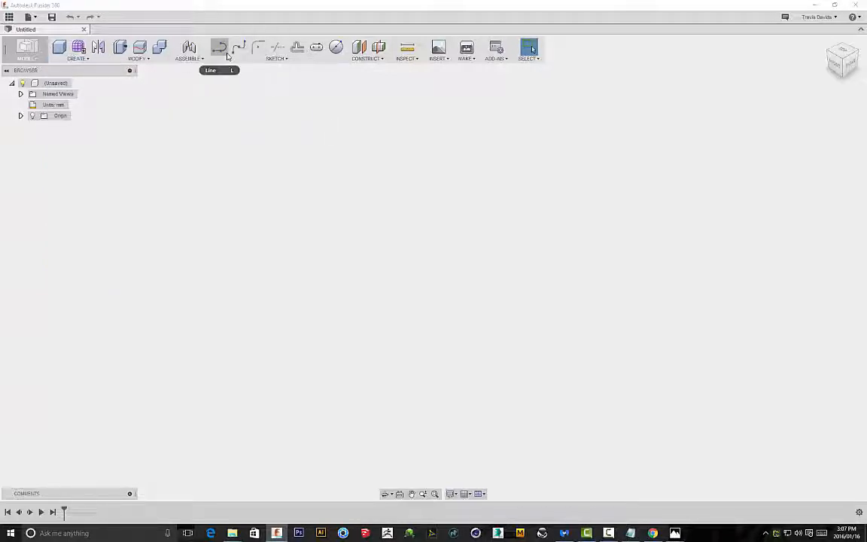
# Sketch a two-point rectangle about 100 by 25 mm on the Right plane, its bottom edge centred on the origin.
pyautogui.click(249, 60)
pyautogui.moveTo(260, 89)
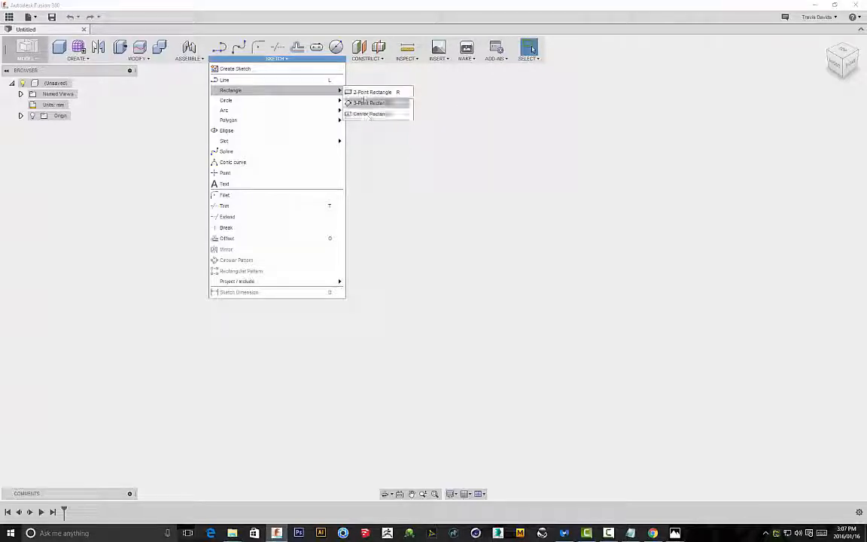
pyautogui.click(370, 91)
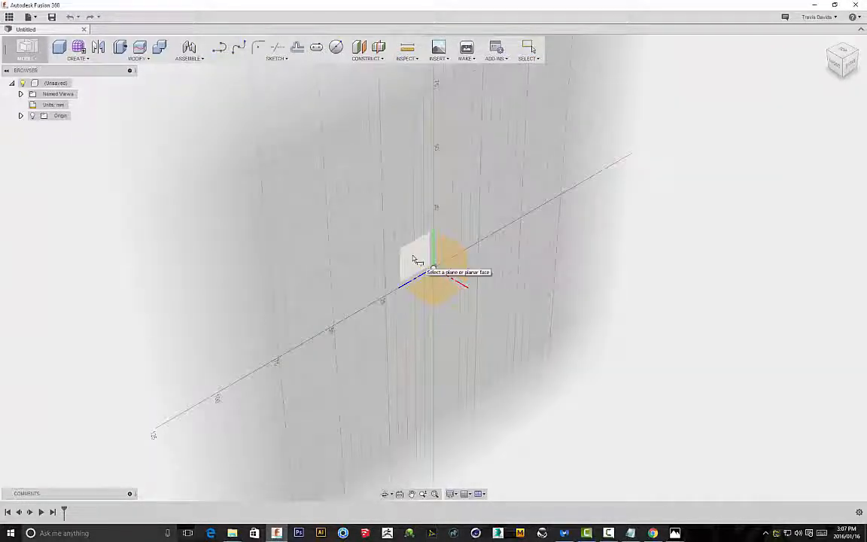
pyautogui.click(415, 256)
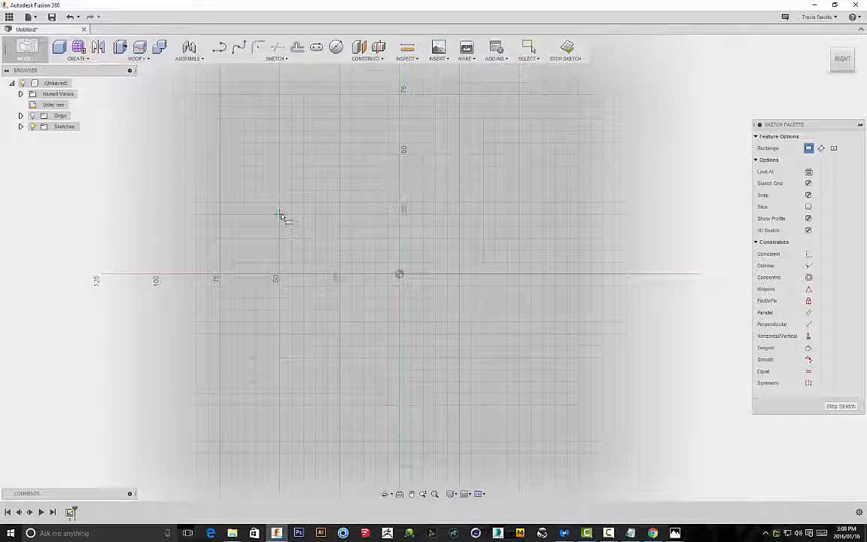
pyautogui.click(280, 215)
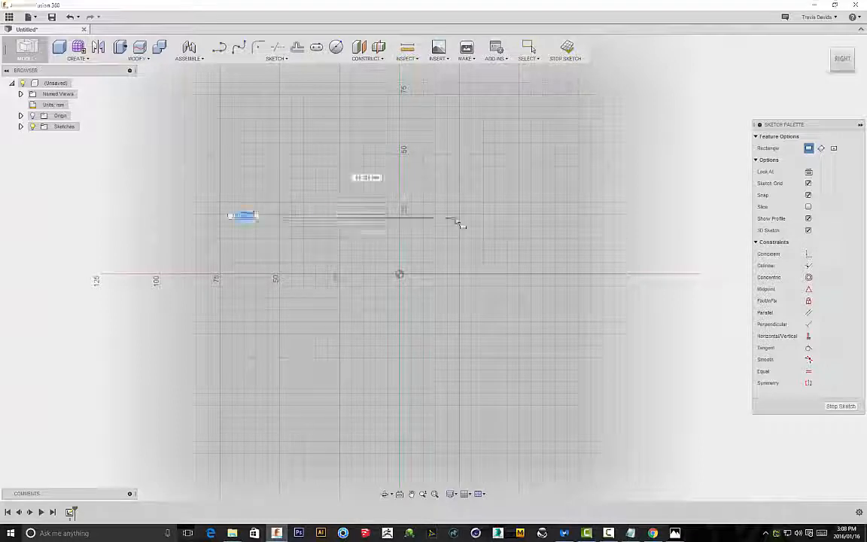
pyautogui.click(520, 275)
pyautogui.rightClick(498, 163)
pyautogui.click(527, 147)
pyautogui.click(248, 59)
pyautogui.click(242, 79)
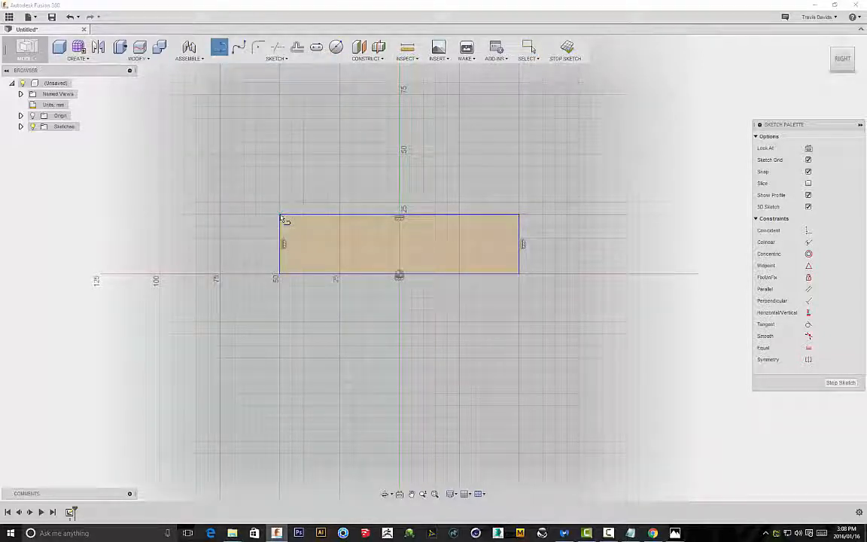
pyautogui.moveTo(235, 265); pyautogui.dragTo(267, 229)
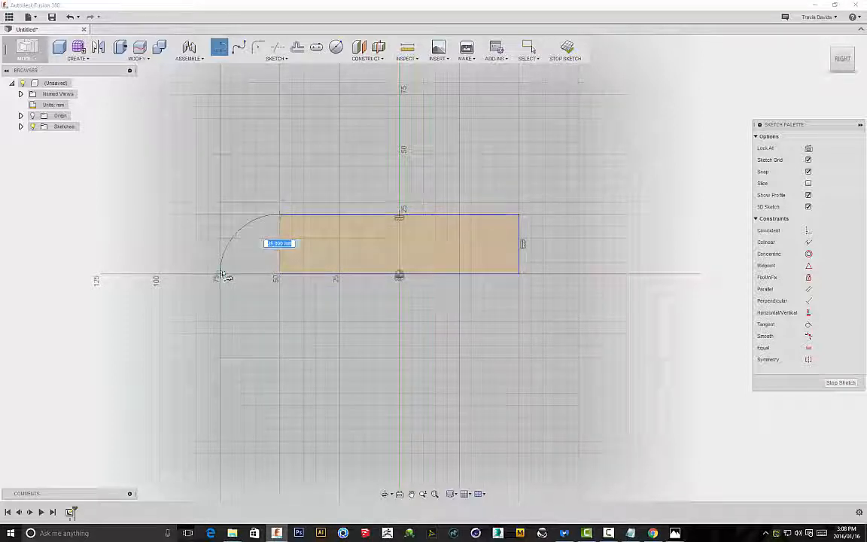
pyautogui.click(530, 48)
pyautogui.click(217, 49)
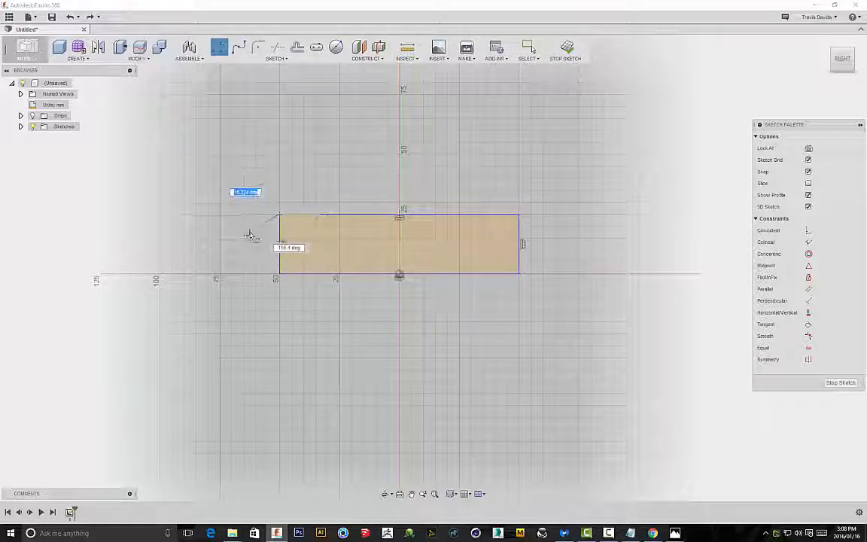
pyautogui.click(244, 224)
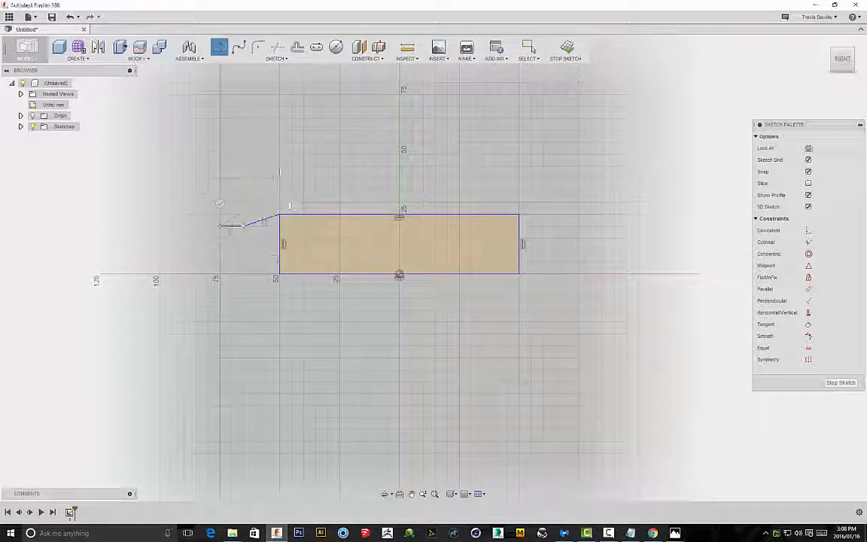
# Draw a quarter arc of 25 mm radius outward from the rectangle's upper-left corner and close it with a line to the lower-left corner.
pyautogui.click(218, 48)
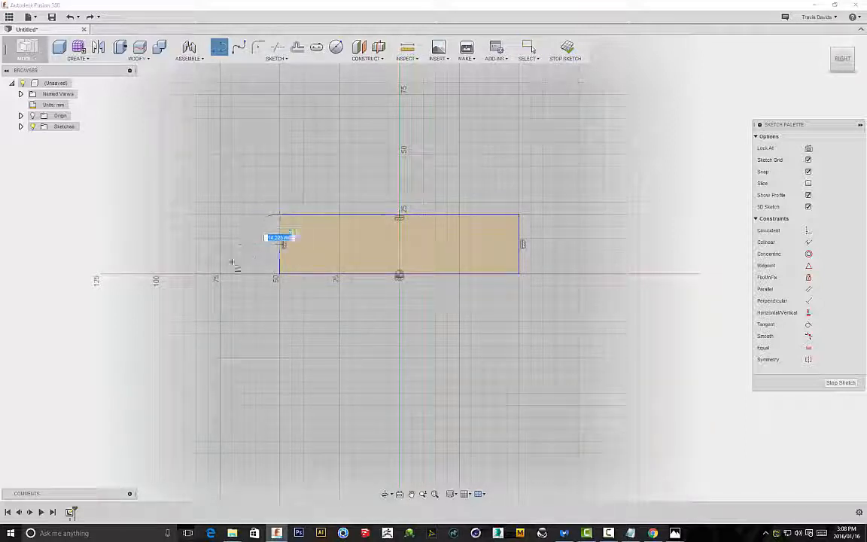
pyautogui.moveTo(221, 271); pyautogui.dragTo(220, 277)
pyautogui.moveTo(230, 240); pyautogui.dragTo(277, 201)
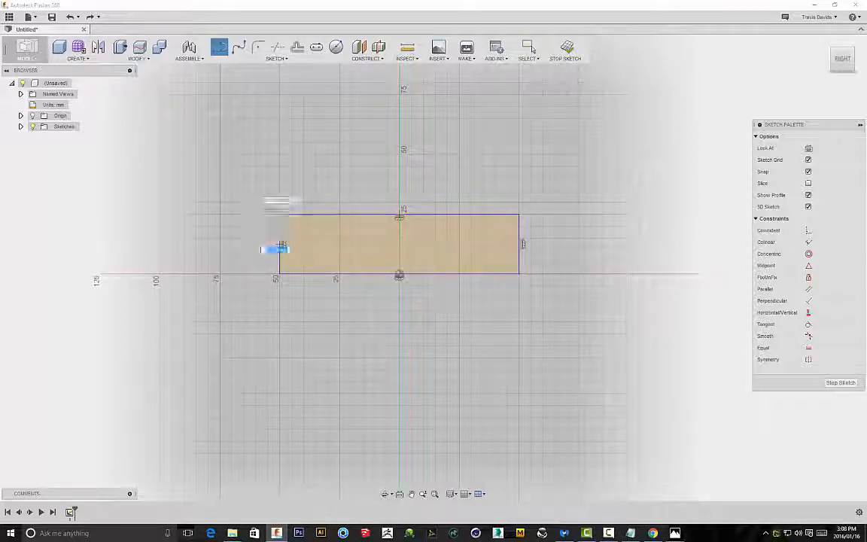
pyautogui.moveTo(220, 277); pyautogui.dragTo(256, 279)
pyautogui.click(280, 275)
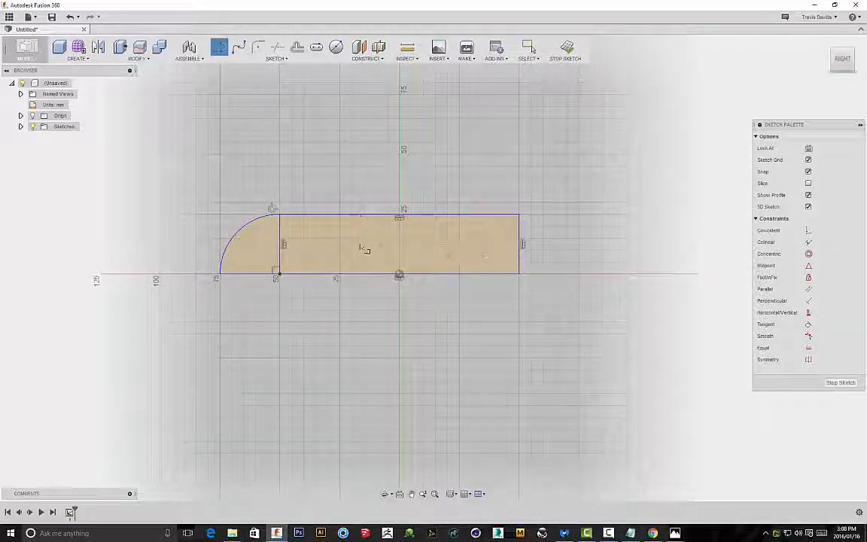
# Draw a vertical line about 65 mm long on the vertical axis through the origin, crossing the rectangle's middle.
pyautogui.scroll(3, 352, 230)
pyautogui.scroll(-2, 241, 250)
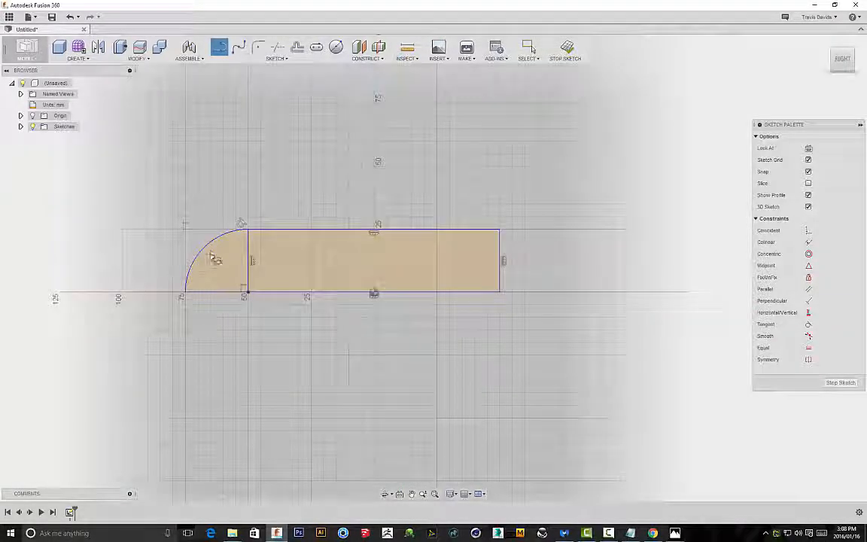
pyautogui.scroll(-1, 329, 171)
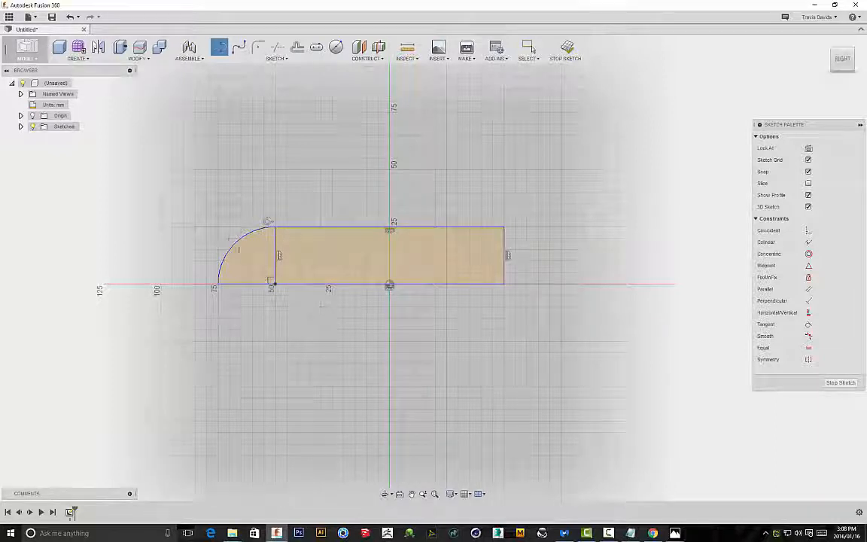
pyautogui.scroll(1, 405, 311)
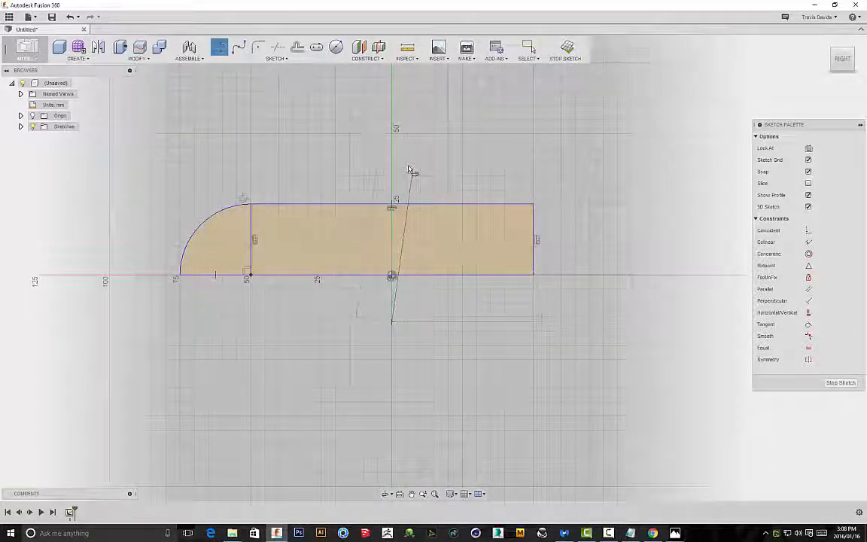
pyautogui.click(391, 140)
pyautogui.rightClick(449, 142)
pyautogui.click(482, 142)
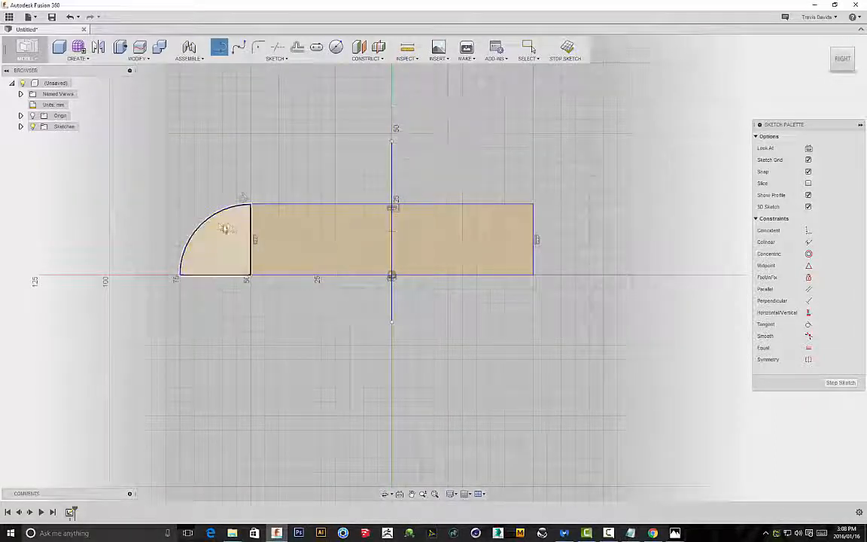
# Mirror the quarter-round end's arc, vertical edge and bottom line across the vertical centre line.
pyautogui.click(250, 223)
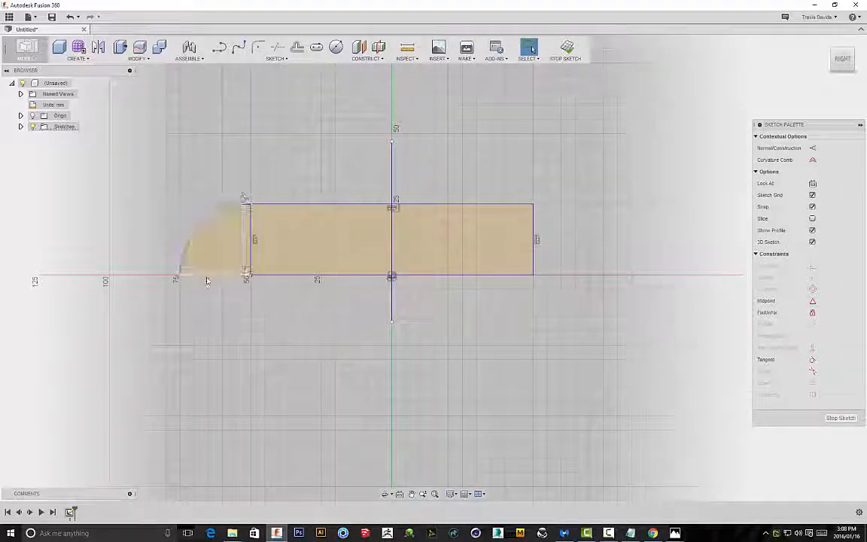
pyautogui.click(276, 58)
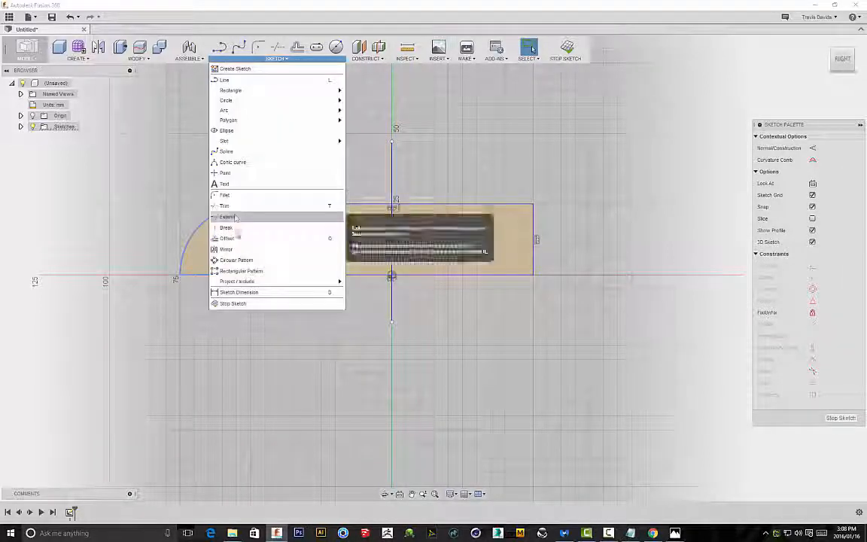
pyautogui.click(227, 252)
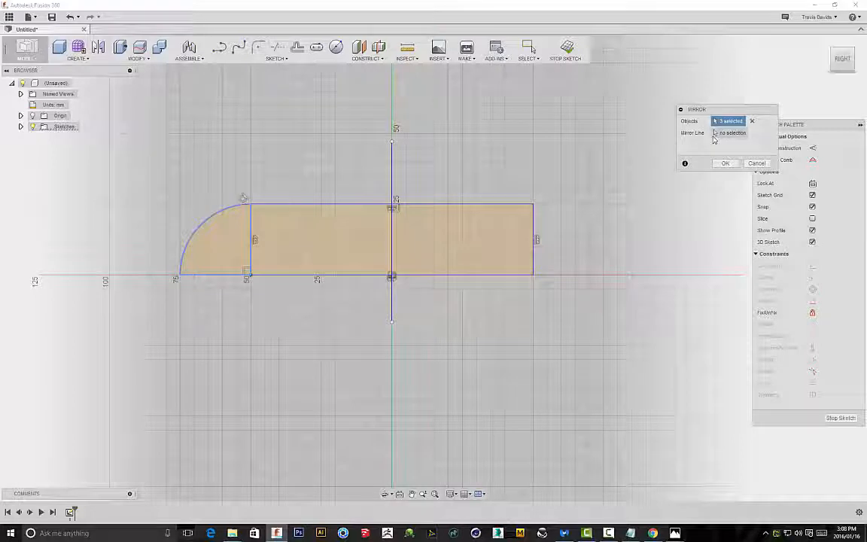
pyautogui.click(719, 134)
pyautogui.click(392, 178)
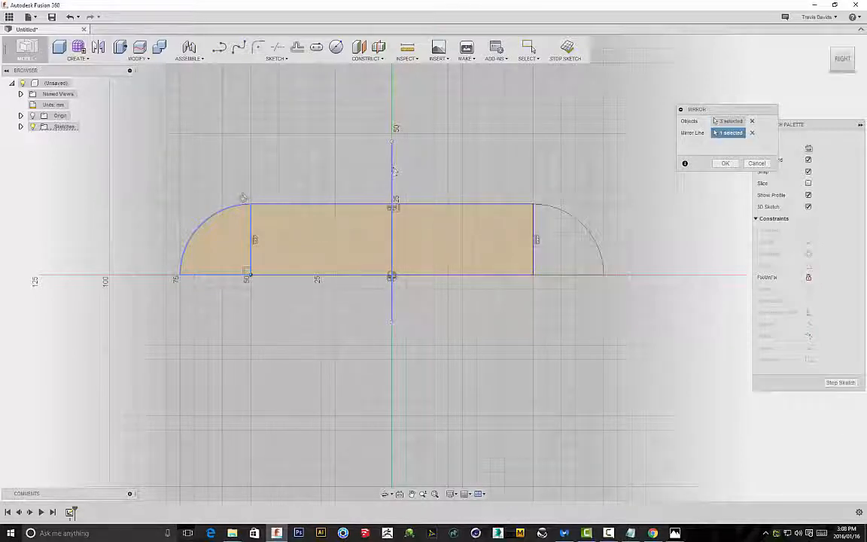
pyautogui.click(730, 163)
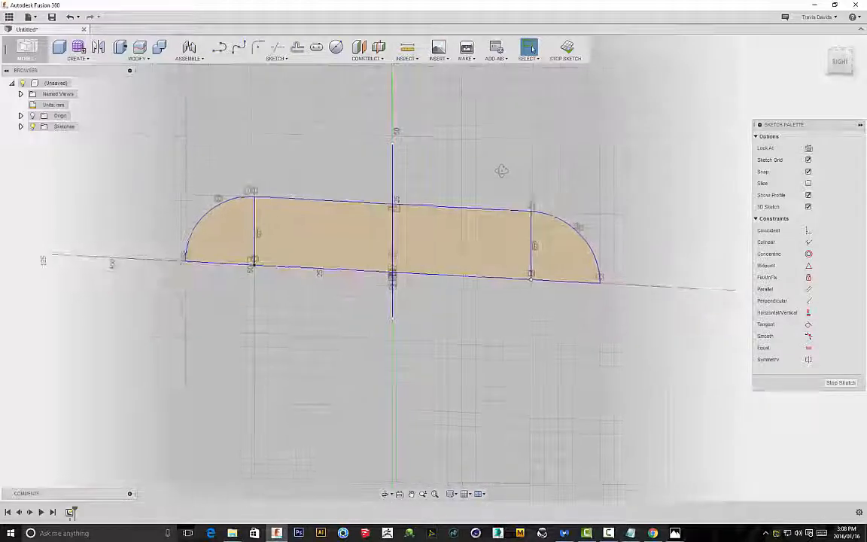
# Look over the mirrored round-ended profile from an angle and exit the sketch.
pyautogui.keyDown('shift'); pyautogui.moveTo(432, 214); pyautogui.dragTo(418, 207, button='middle'); pyautogui.keyUp('shift')
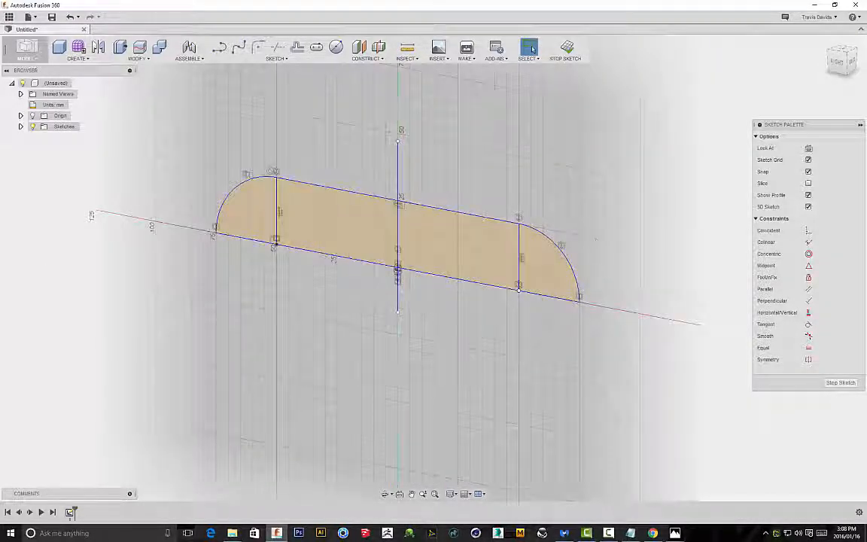
pyautogui.keyDown('shift'); pyautogui.moveTo(538, 178); pyautogui.dragTo(522, 167, button='middle'); pyautogui.keyUp('shift')
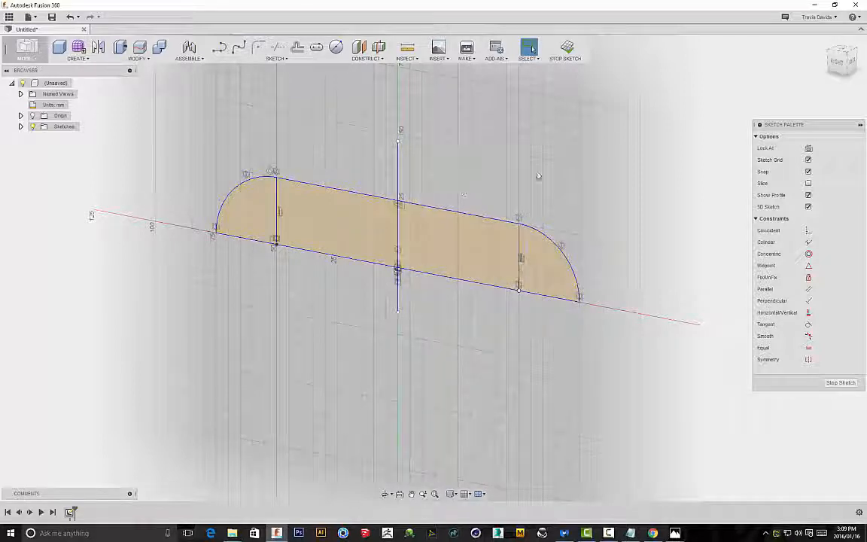
pyautogui.moveTo(432, 208)
pyautogui.keyDown('shift'); pyautogui.mouseDown(button='middle')
pyautogui.moveTo(477, 148)
pyautogui.moveTo(470, 223)
pyautogui.mouseUp(button='middle'); pyautogui.keyUp('shift')
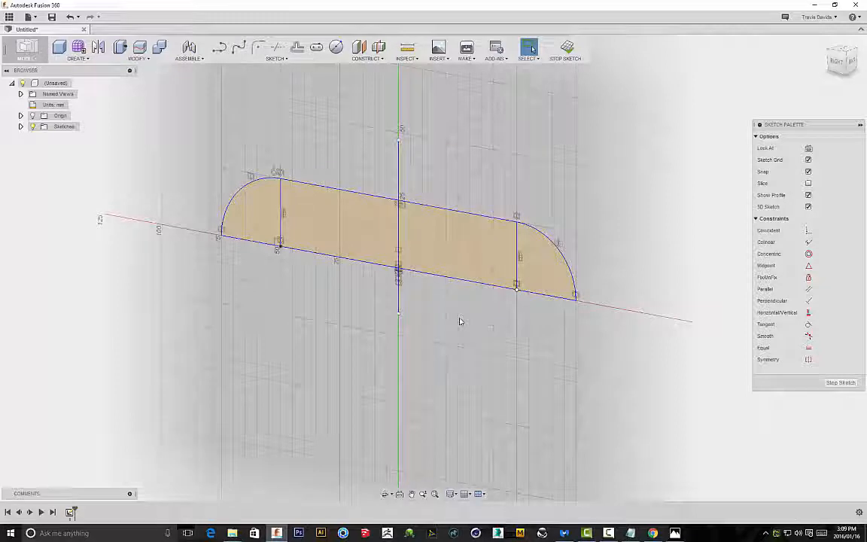
pyautogui.moveTo(528, 147)
pyautogui.keyDown('shift'); pyautogui.mouseDown(button='middle')
pyautogui.moveTo(553, 122)
pyautogui.moveTo(578, 40)
pyautogui.mouseUp(button='middle'); pyautogui.keyUp('shift')
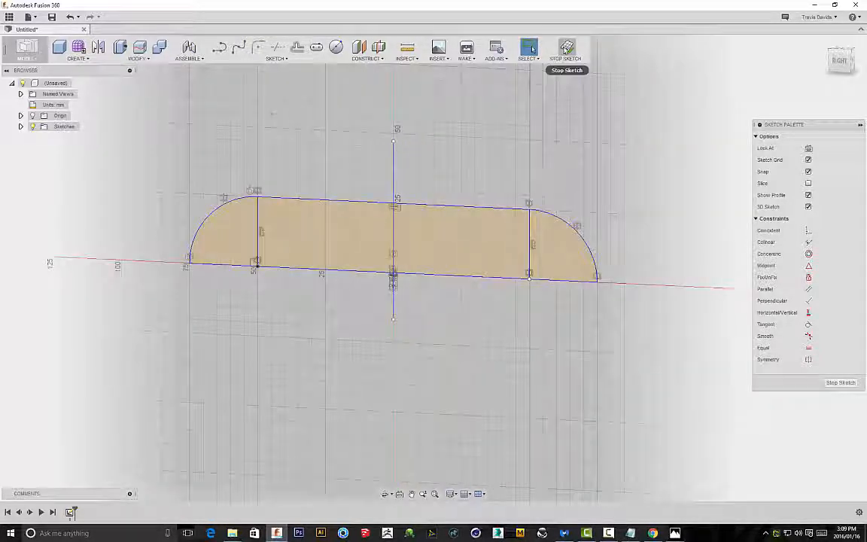
pyautogui.click(567, 49)
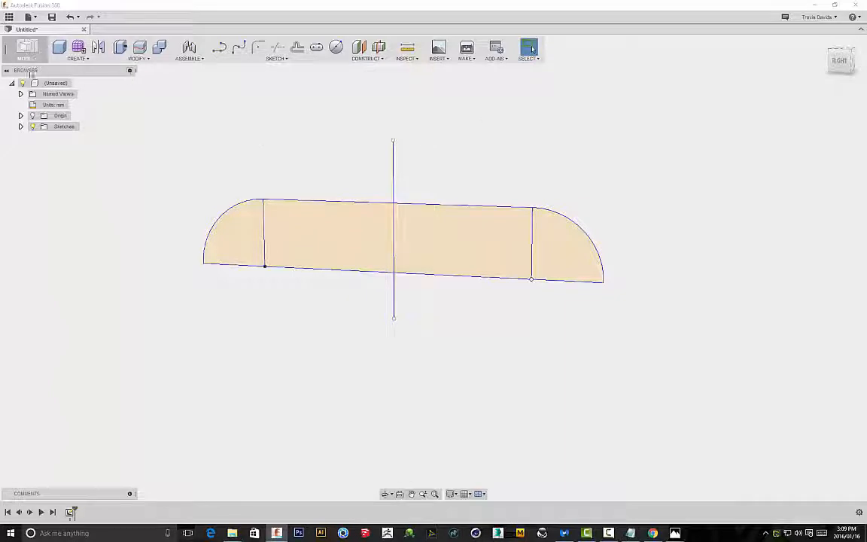
# Start a New Body revolve with all four regions of the round-ended sketch as the profile.
pyautogui.keyDown('shift'); pyautogui.moveTo(397, 167); pyautogui.dragTo(193, 108, button='middle'); pyautogui.keyUp('shift')
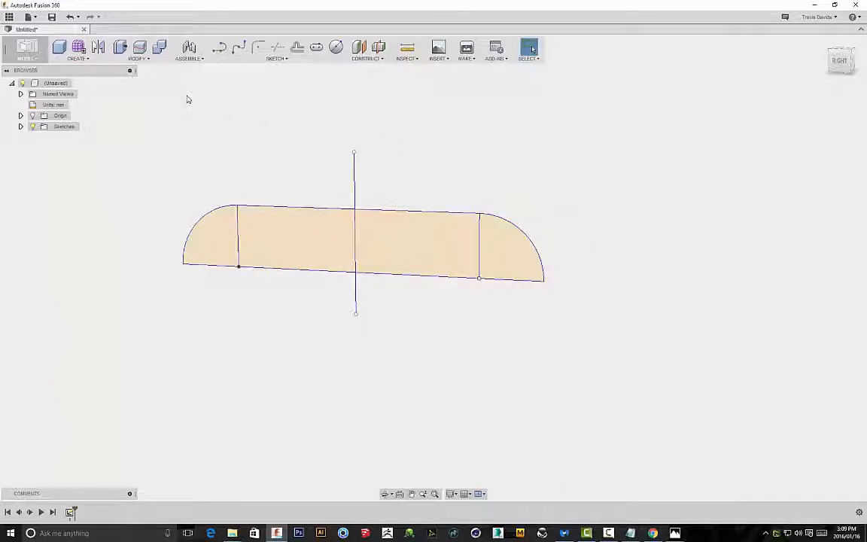
pyautogui.click(79, 59)
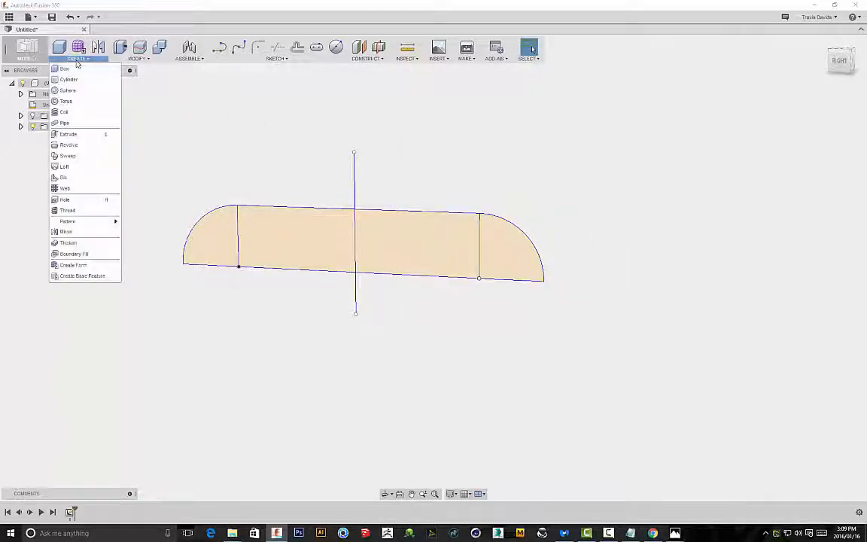
pyautogui.click(69, 145)
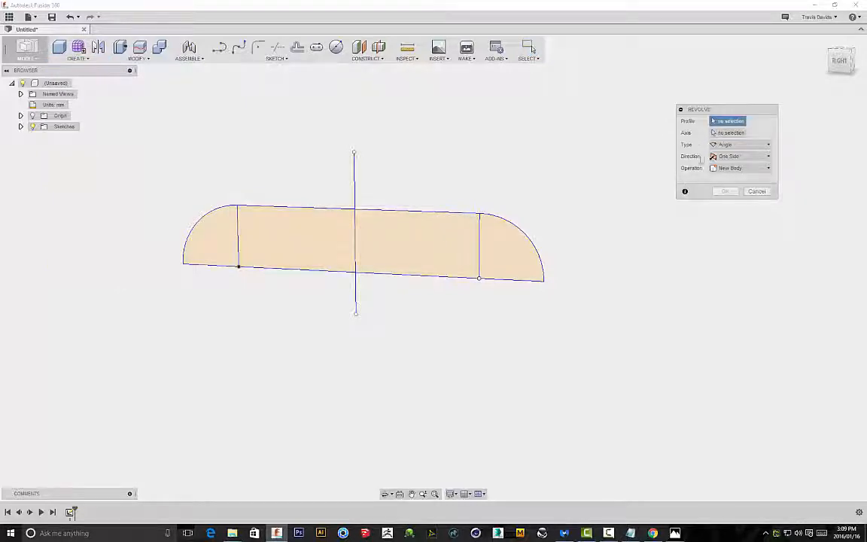
pyautogui.click(503, 272)
pyautogui.click(421, 256)
pyautogui.click(301, 241)
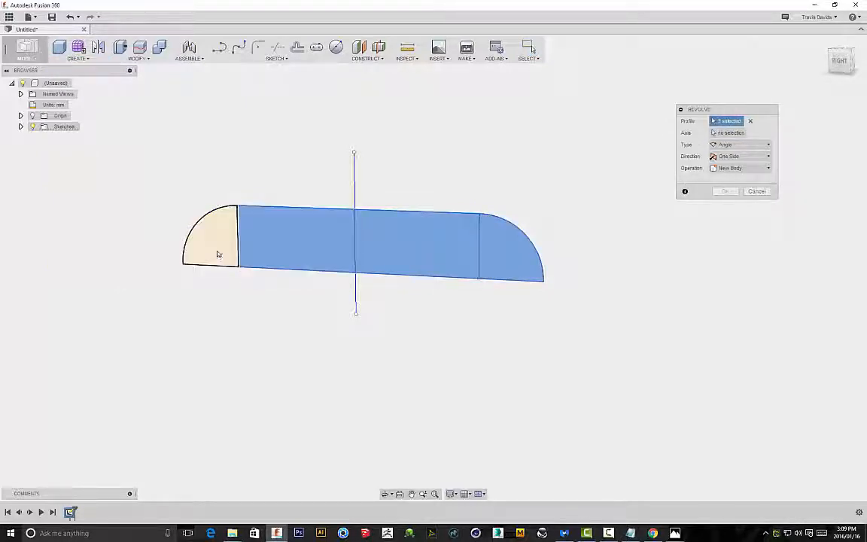
pyautogui.click(214, 245)
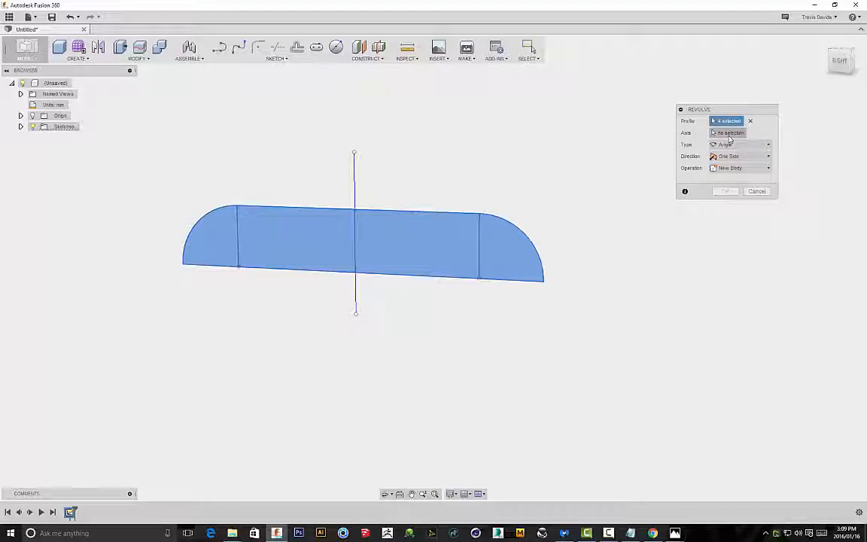
# Use the profile's straight bottom edge as the revolve axis and set the angle to 90 degrees.
pyautogui.keyDown('shift'); pyautogui.moveTo(479, 160); pyautogui.dragTo(433, 325, button='middle'); pyautogui.keyUp('shift')
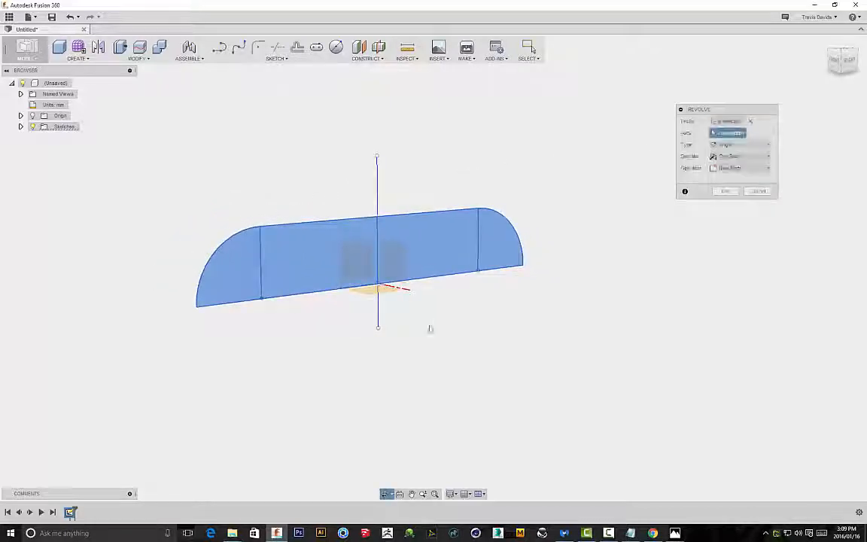
pyautogui.scroll(4, 444, 268)
pyautogui.keyDown('shift'); pyautogui.moveTo(466, 261); pyautogui.dragTo(447, 286, button='middle'); pyautogui.keyUp('shift')
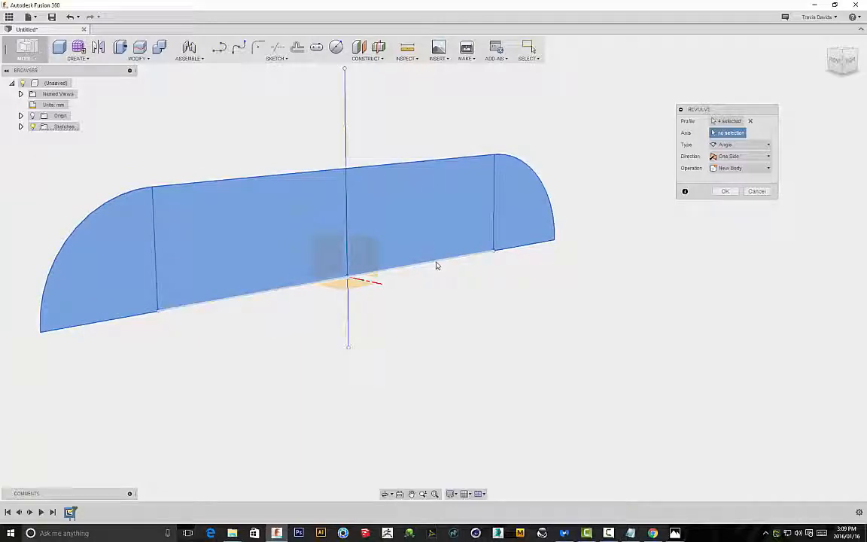
pyautogui.click(437, 264)
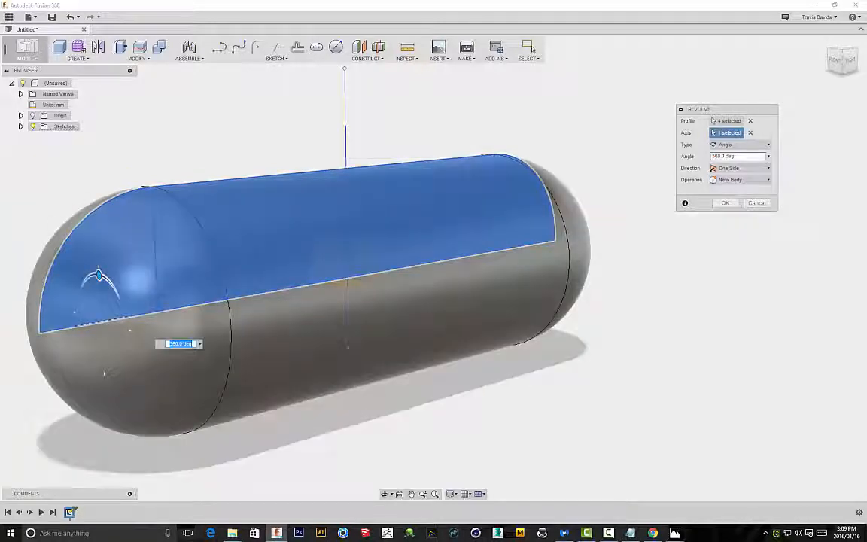
pyautogui.click(768, 156)
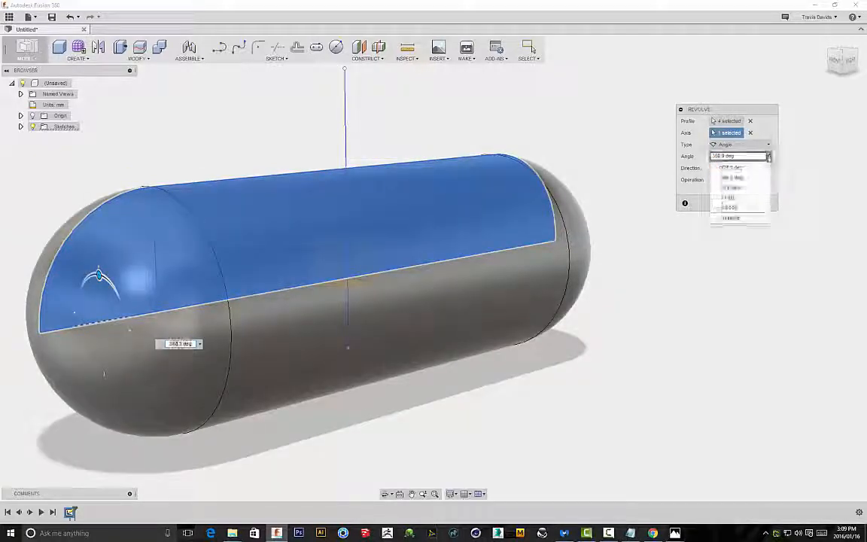
pyautogui.click(735, 188)
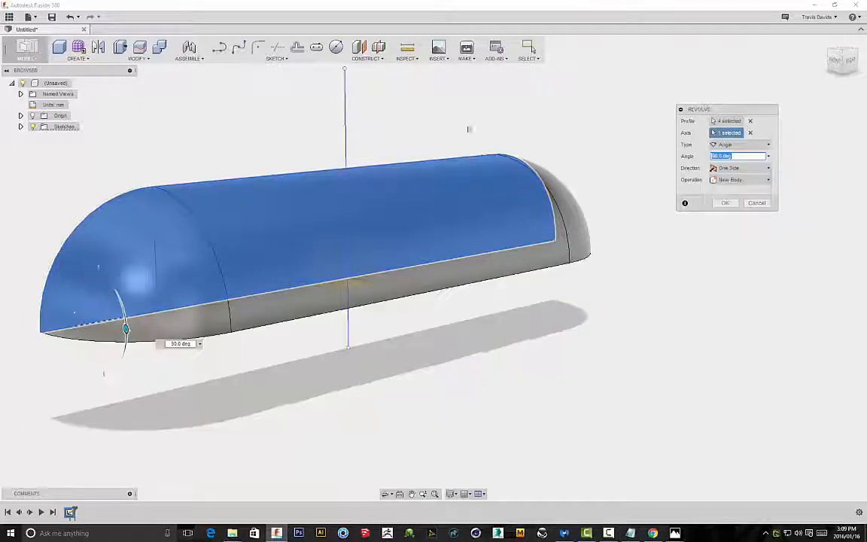
# Set the revolve angle to 360 degrees and complete the capsule as a new body.
pyautogui.keyDown('shift'); pyautogui.moveTo(333, 147); pyautogui.dragTo(561, 280, button='middle'); pyautogui.keyUp('shift')
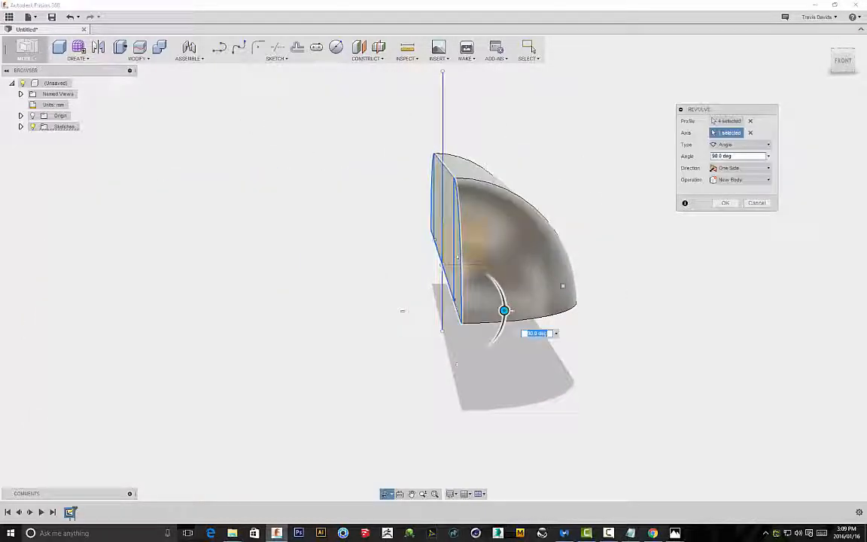
pyautogui.moveTo(504, 310); pyautogui.dragTo(554, 309)
pyautogui.keyDown('shift'); pyautogui.moveTo(606, 283); pyautogui.dragTo(170, 399, button='middle'); pyautogui.keyUp('shift')
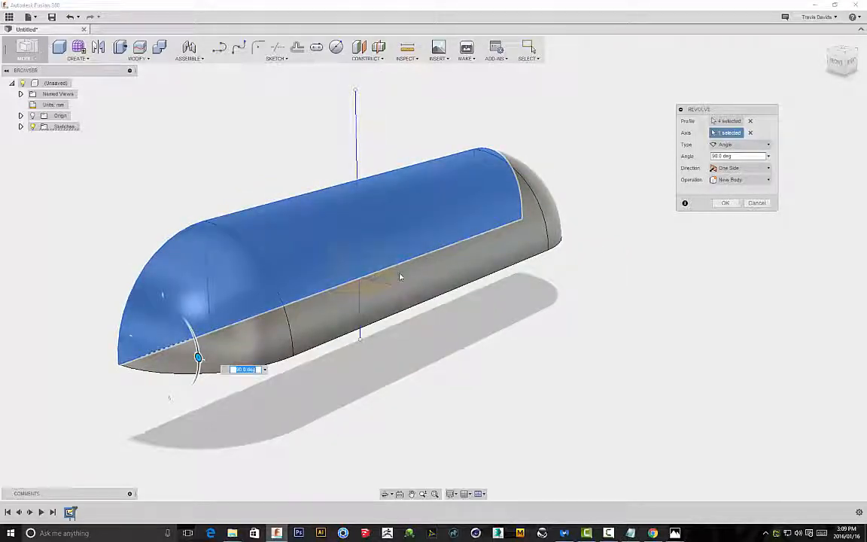
pyautogui.keyDown('shift'); pyautogui.moveTo(561, 329); pyautogui.dragTo(603, 329, button='middle'); pyautogui.keyUp('shift')
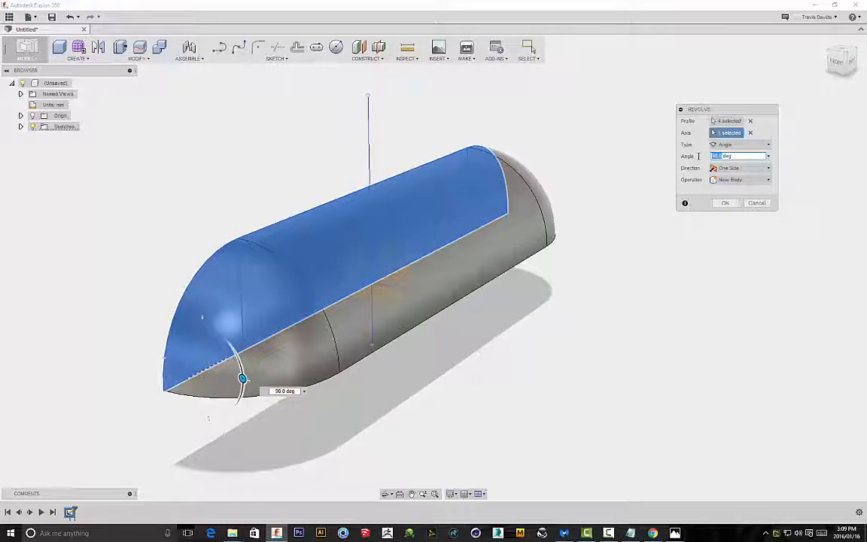
pyautogui.write('0')
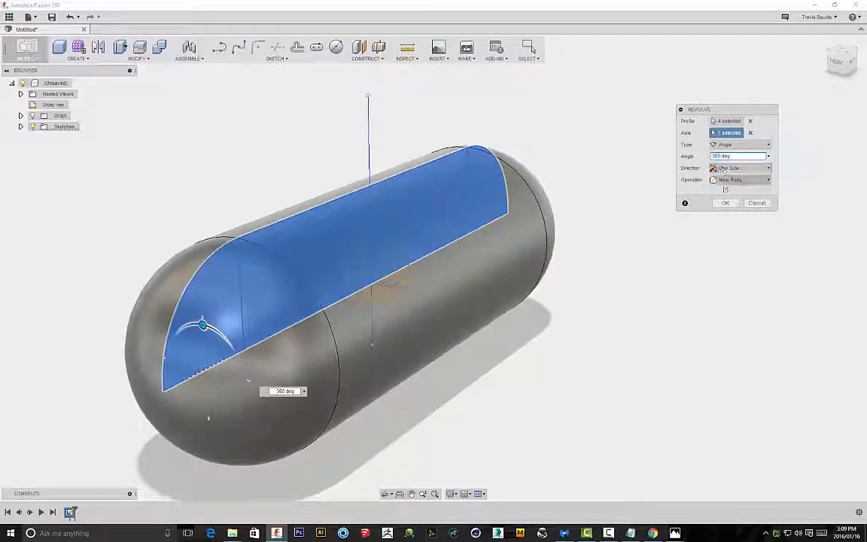
pyautogui.click(727, 204)
# Examine the full capsule body, its rounded ends and straight middle, from several angles.
pyautogui.keyDown('shift'); pyautogui.moveTo(643, 265); pyautogui.dragTo(527, 188, button='middle'); pyautogui.keyUp('shift')
pyautogui.keyDown('shift'); pyautogui.moveTo(473, 146); pyautogui.dragTo(309, 196, button='middle'); pyautogui.keyUp('shift')
pyautogui.scroll(3, 311, 198)
pyautogui.scroll(-3, 300, 217)
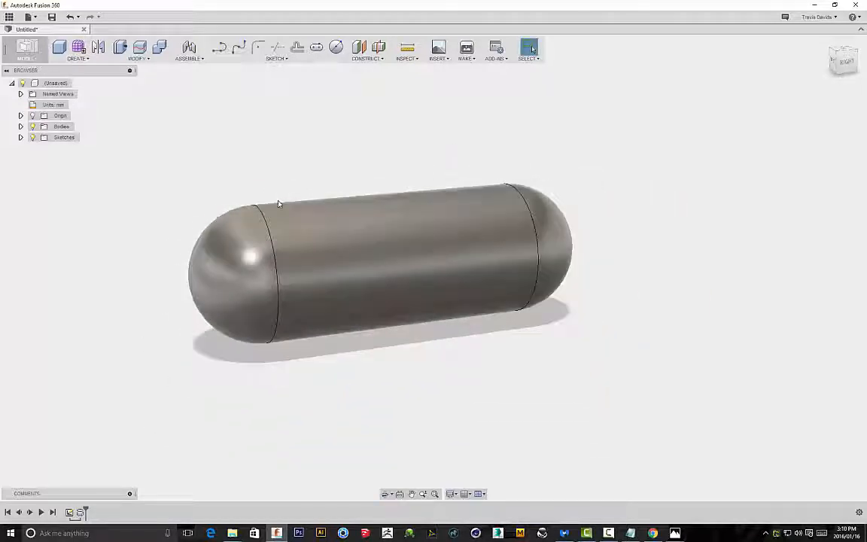
pyautogui.keyDown('shift'); pyautogui.moveTo(348, 150); pyautogui.dragTo(295, 145, button='middle'); pyautogui.keyUp('shift')
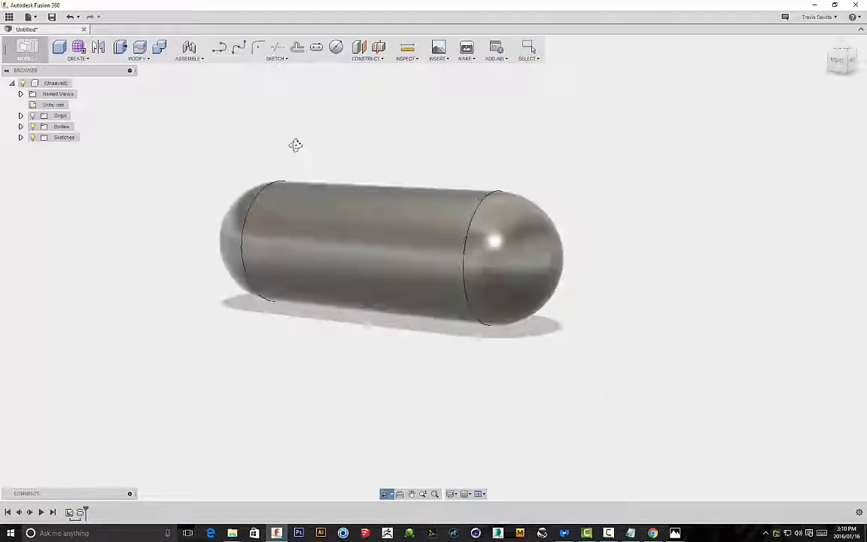
pyautogui.moveTo(348, 147)
pyautogui.keyDown('shift'); pyautogui.mouseDown(button='middle')
pyautogui.moveTo(376, 138)
pyautogui.moveTo(343, 153)
pyautogui.moveTo(339, 190)
pyautogui.moveTo(345, 147)
pyautogui.mouseUp(button='middle'); pyautogui.keyUp('shift')
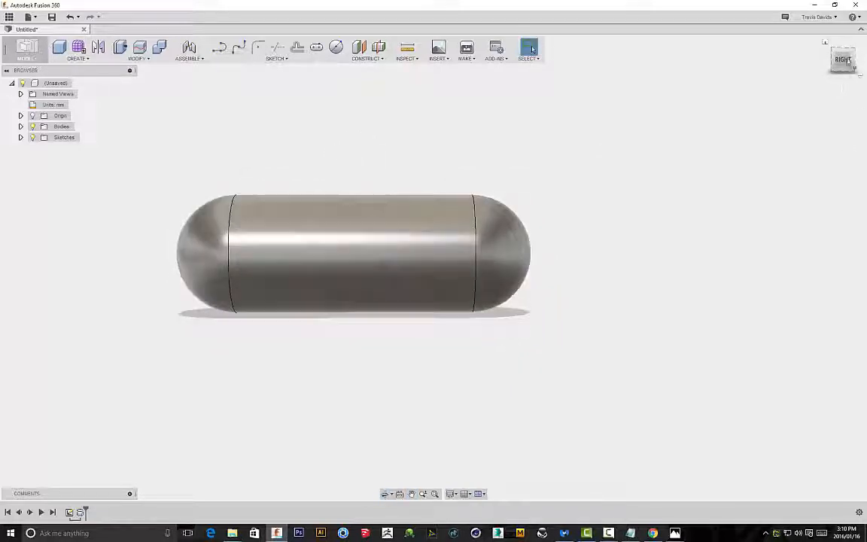
pyautogui.moveTo(364, 213); pyautogui.dragTo(411, 254, button='middle')
pyautogui.scroll(-1, 410, 254)
pyautogui.scroll(3, 399, 254)
pyautogui.scroll(-1, 390, 170)
pyautogui.scroll(-1, 390, 171)
pyautogui.keyDown('shift'); pyautogui.moveTo(472, 168); pyautogui.dragTo(494, 187, button='middle'); pyautogui.keyUp('shift')
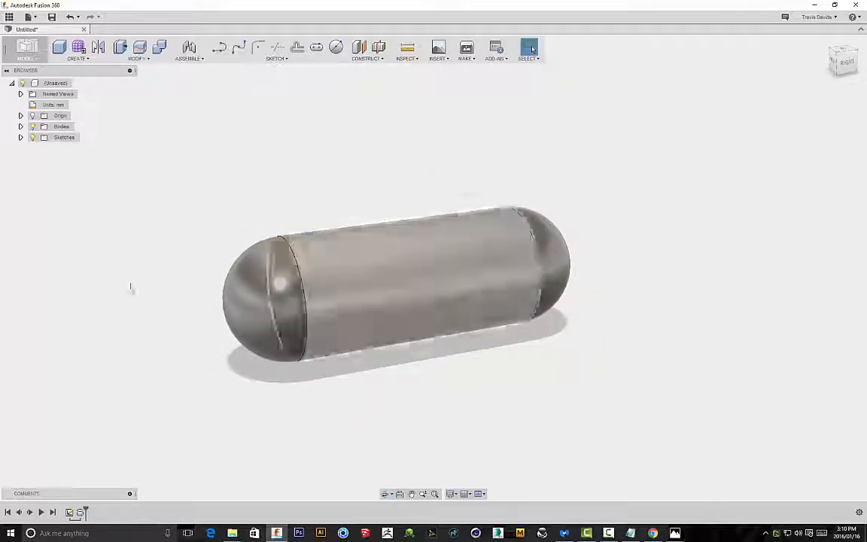
pyautogui.keyDown('shift'); pyautogui.moveTo(615, 198); pyautogui.dragTo(595, 183, button='middle'); pyautogui.keyUp('shift')
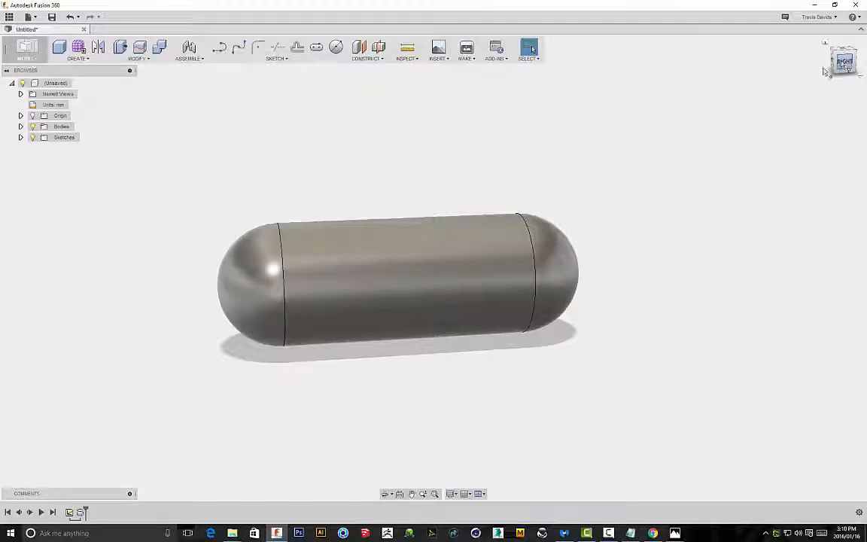
# On the capsule's lengthwise mid-plane, sketch a circle about 28 mm across, centred above its middle and overlapping its upper edge, and finish the sketch.
pyautogui.click(336, 47)
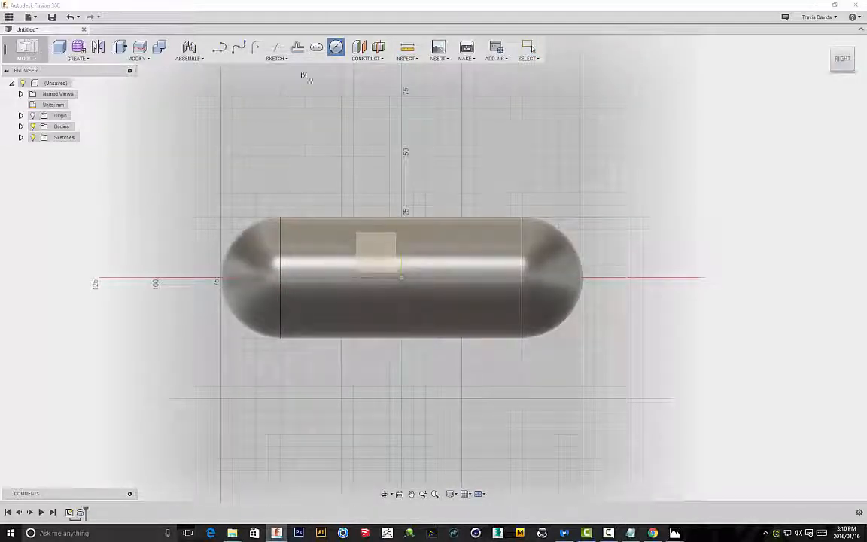
pyautogui.click(276, 58)
pyautogui.moveTo(301, 99)
pyautogui.click(377, 100)
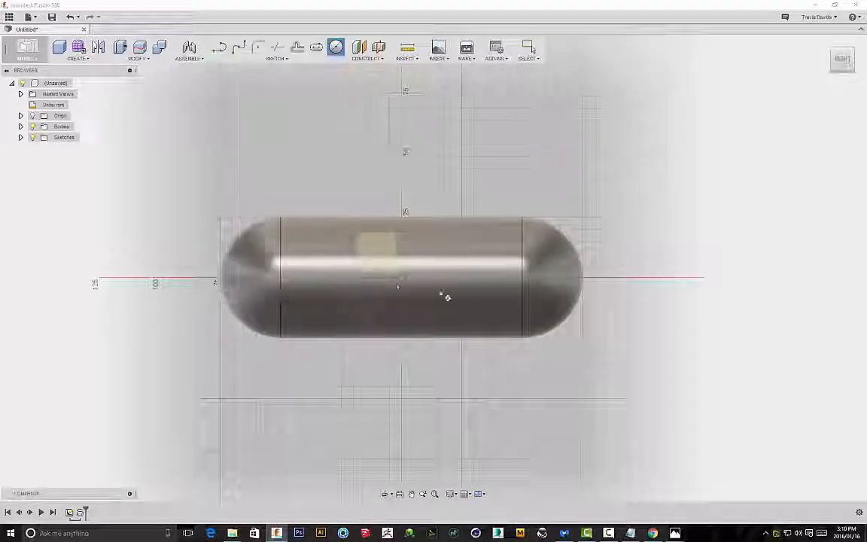
pyautogui.click(384, 251)
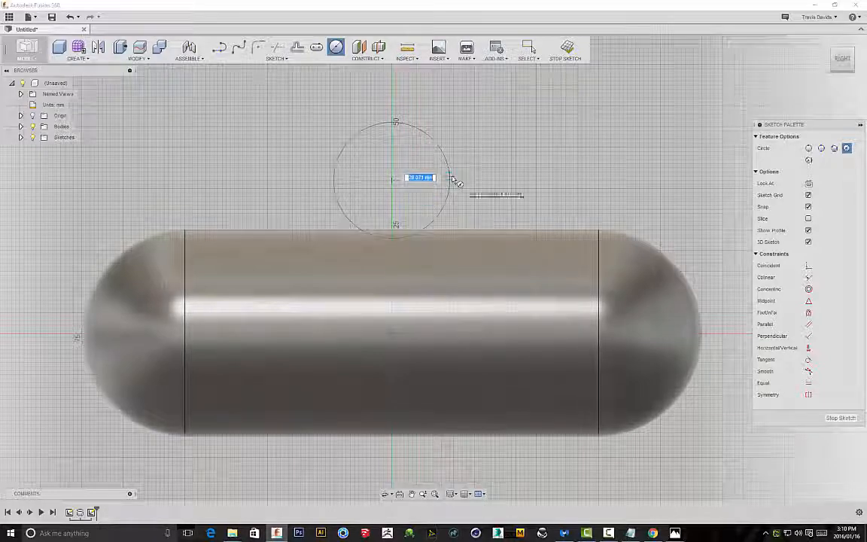
pyautogui.click(454, 181)
pyautogui.keyDown('shift'); pyautogui.moveTo(451, 185); pyautogui.dragTo(410, 232, button='middle'); pyautogui.keyUp('shift')
pyautogui.rightClick(530, 160)
pyautogui.click(560, 158)
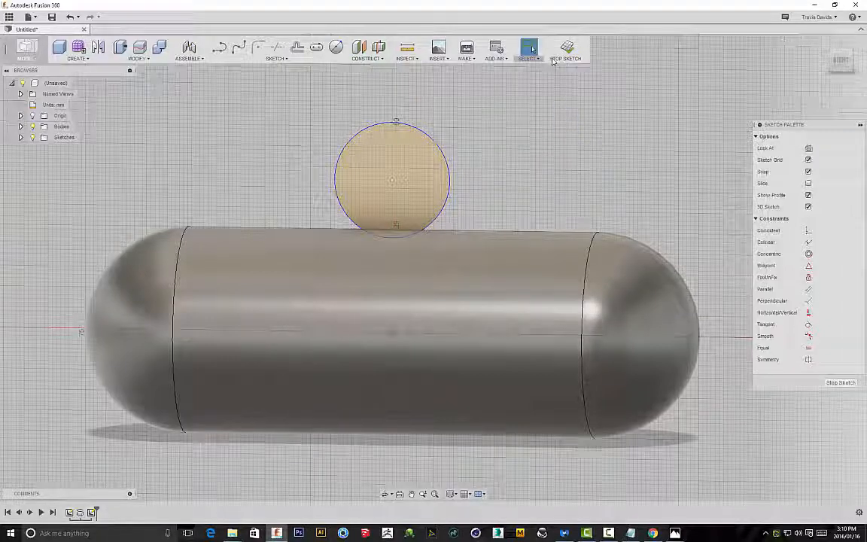
pyautogui.click(566, 48)
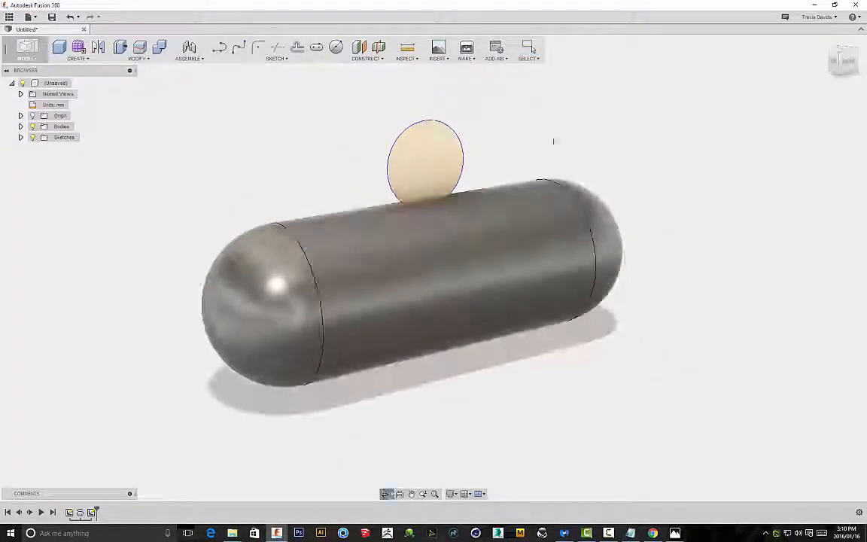
# Revolve the circle 360 degrees around the capsule's lengthwise origin axis as a Cut to form a groove around its middle.
pyautogui.click(84, 58)
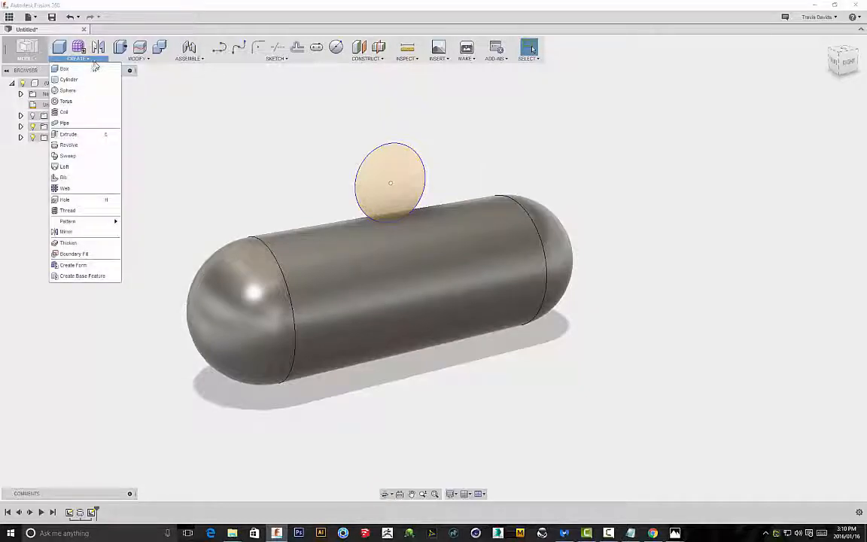
pyautogui.click(70, 145)
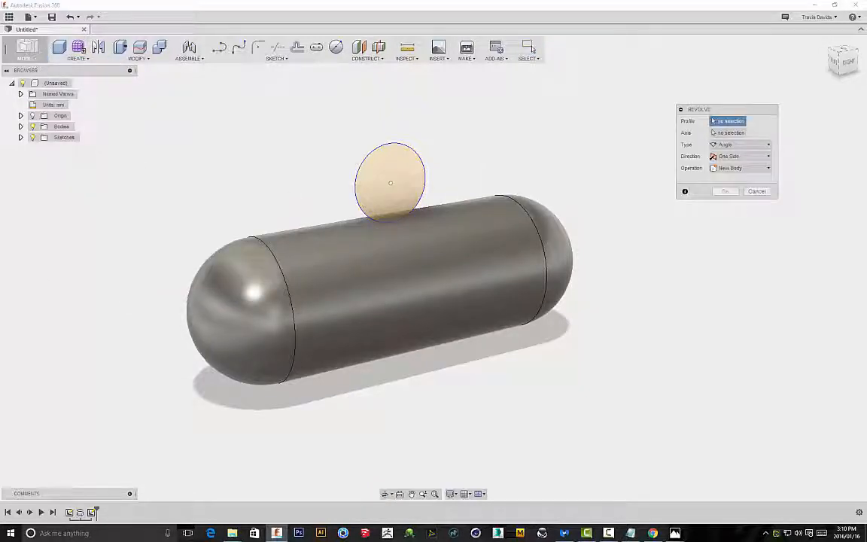
pyautogui.click(397, 170)
pyautogui.click(729, 132)
pyautogui.scroll(2, 374, 200)
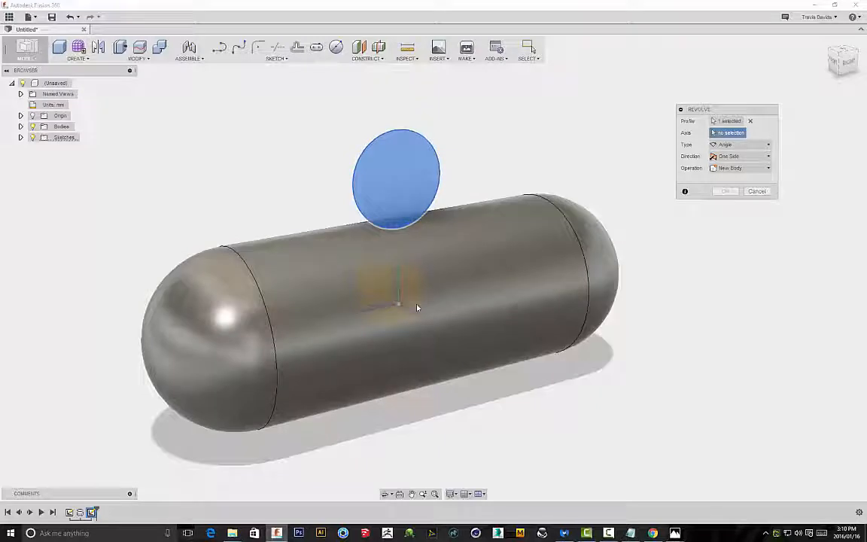
pyautogui.click(378, 312)
pyautogui.keyDown('shift'); pyautogui.moveTo(254, 160); pyautogui.dragTo(339, 181, button='middle'); pyautogui.keyUp('shift')
pyautogui.keyDown('shift'); pyautogui.moveTo(340, 388); pyautogui.dragTo(338, 336, button='middle'); pyautogui.keyUp('shift')
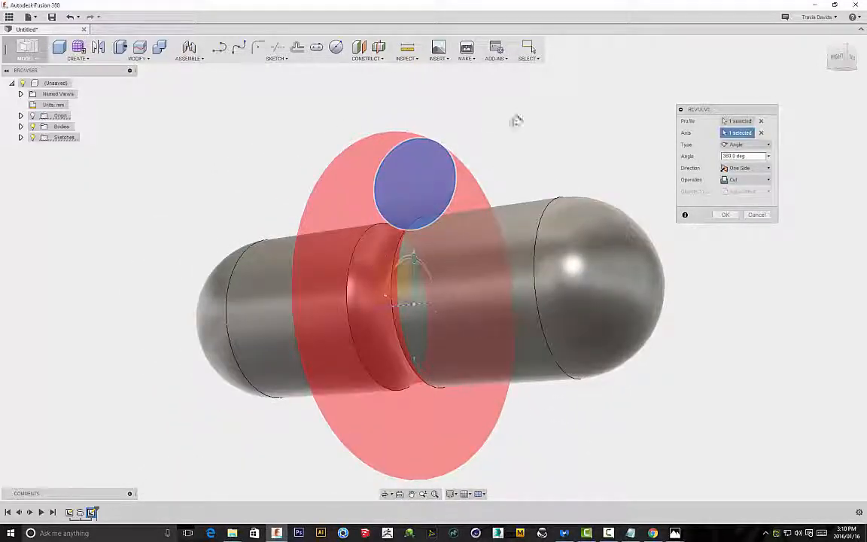
pyautogui.keyDown('shift'); pyautogui.moveTo(510, 117); pyautogui.dragTo(800, 174, button='middle'); pyautogui.keyUp('shift')
pyautogui.keyDown('shift'); pyautogui.moveTo(496, 128); pyautogui.dragTo(698, 146, button='middle'); pyautogui.keyUp('shift')
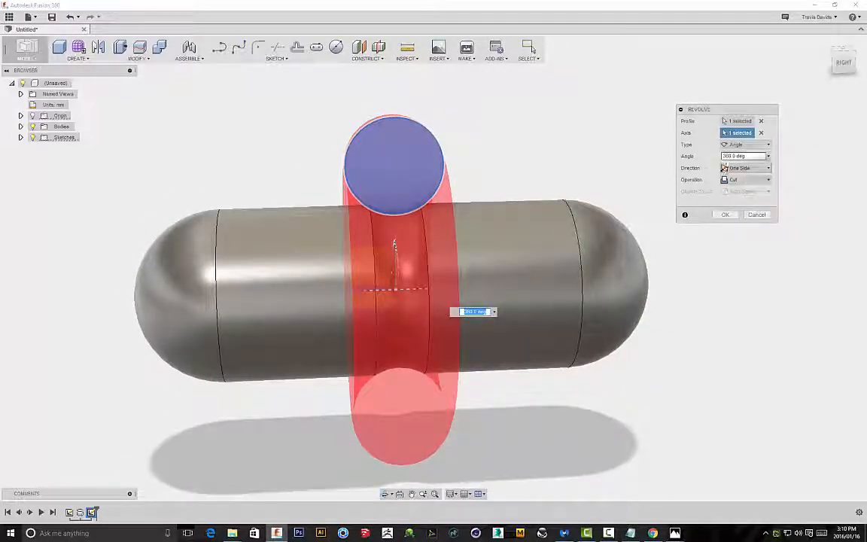
pyautogui.click(725, 215)
# Fillet both circular edges of the middle groove with a 10 mm constant radius.
pyautogui.keyDown('shift'); pyautogui.moveTo(594, 183); pyautogui.dragTo(566, 140, button='middle'); pyautogui.keyUp('shift')
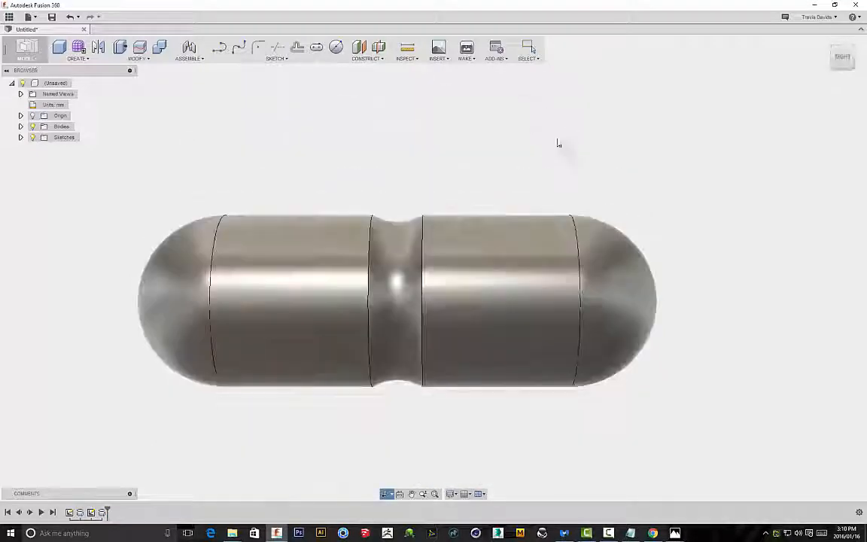
pyautogui.keyDown('shift'); pyautogui.moveTo(413, 160); pyautogui.dragTo(447, 157, button='middle'); pyautogui.keyUp('shift')
pyautogui.scroll(3, 383, 210)
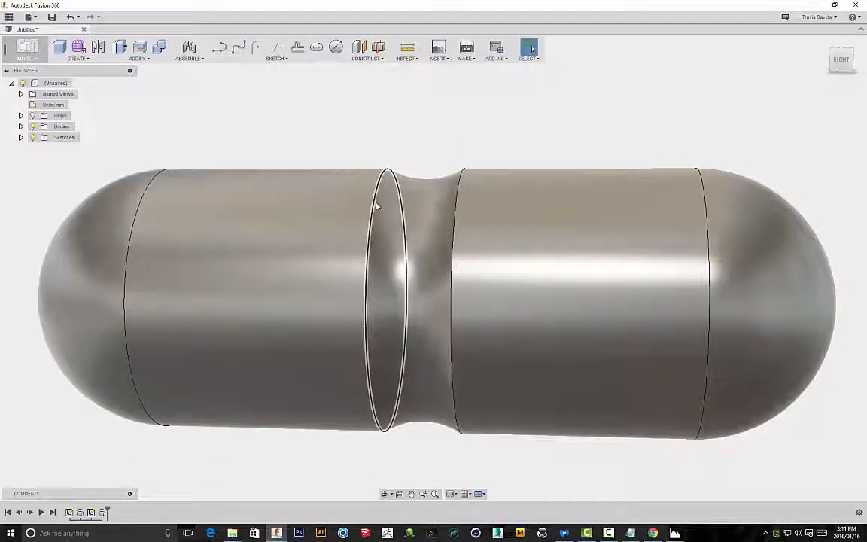
pyautogui.rightClick(442, 139)
pyautogui.click(439, 187)
pyautogui.click(459, 192)
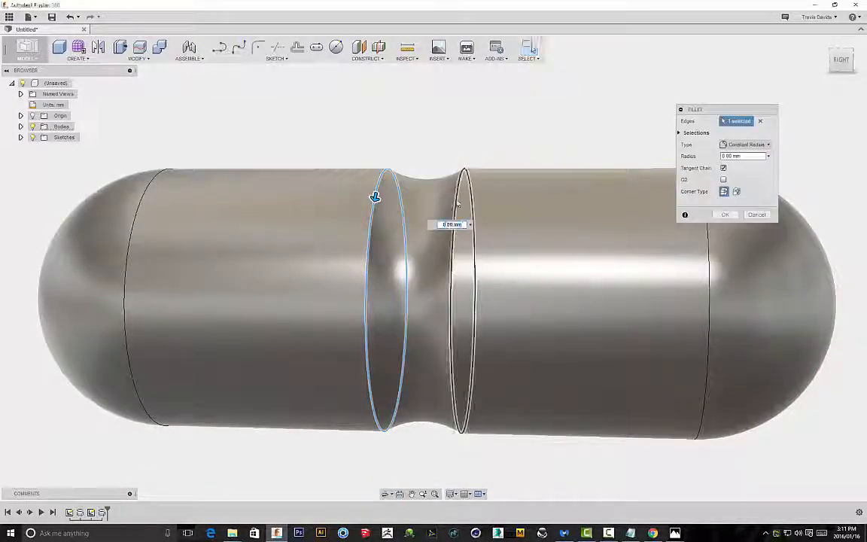
pyautogui.scroll(2, 448, 204)
pyautogui.write('12')
pyautogui.press('Return')
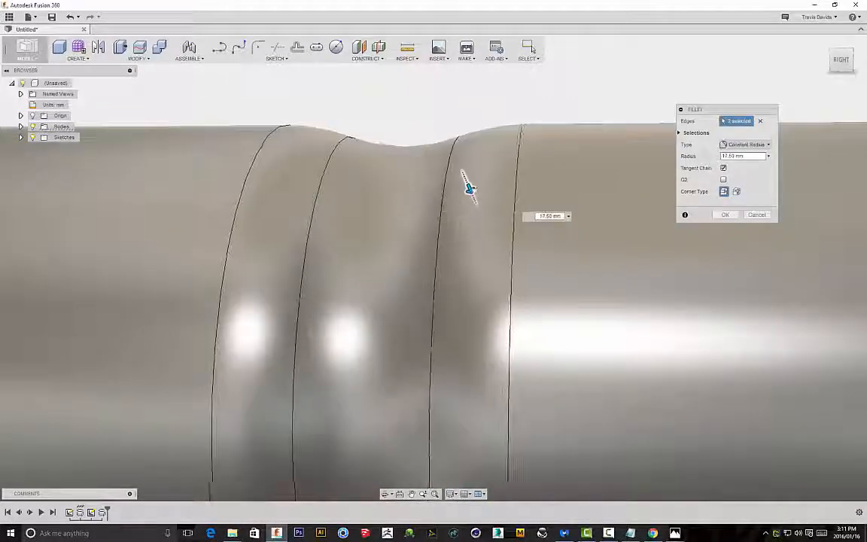
pyautogui.write('10')
pyautogui.press('Return')
pyautogui.scroll(-4, 466, 186)
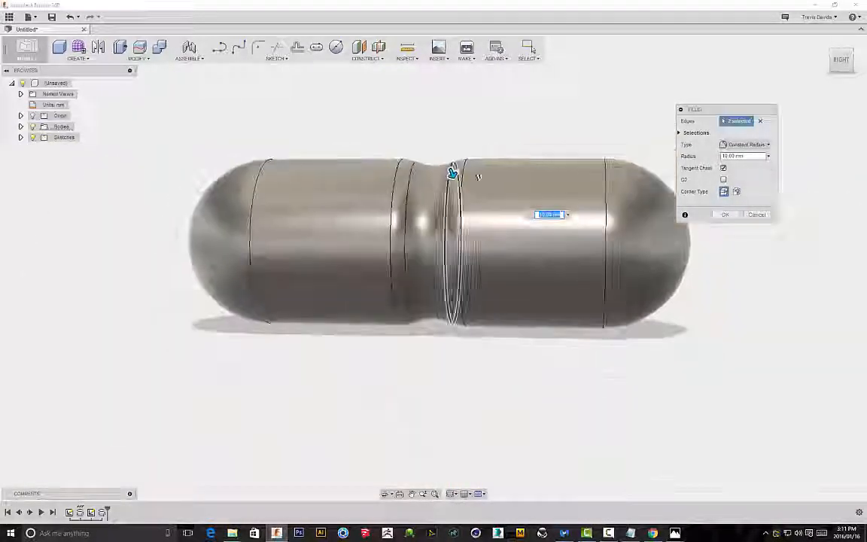
pyautogui.press('Return')
# On the lengthwise mid-plane, sketch a horizontal center-to-center slot about 4 mm wide, centred above the groove at the 50 mm grid mark.
pyautogui.keyDown('shift'); pyautogui.moveTo(451, 170); pyautogui.dragTo(512, 154, button='middle'); pyautogui.keyUp('shift')
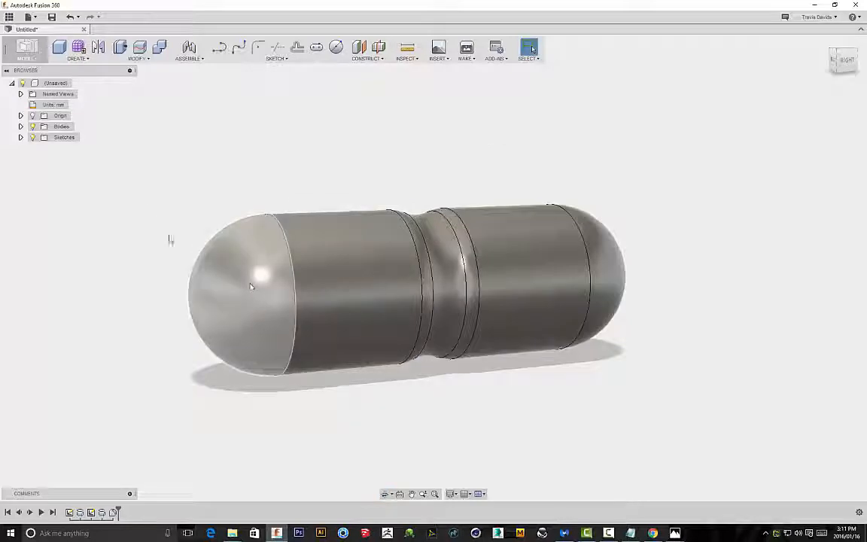
pyautogui.moveTo(540, 339)
pyautogui.keyDown('shift'); pyautogui.mouseDown(button='middle')
pyautogui.moveTo(469, 101)
pyautogui.moveTo(504, 136)
pyautogui.moveTo(540, 141)
pyautogui.moveTo(508, 198)
pyautogui.moveTo(498, 147)
pyautogui.moveTo(508, 165)
pyautogui.moveTo(478, 186)
pyautogui.moveTo(482, 180)
pyautogui.moveTo(407, 178)
pyautogui.moveTo(459, 176)
pyautogui.moveTo(475, 169)
pyautogui.moveTo(465, 160)
pyautogui.mouseUp(button='middle'); pyautogui.keyUp('shift')
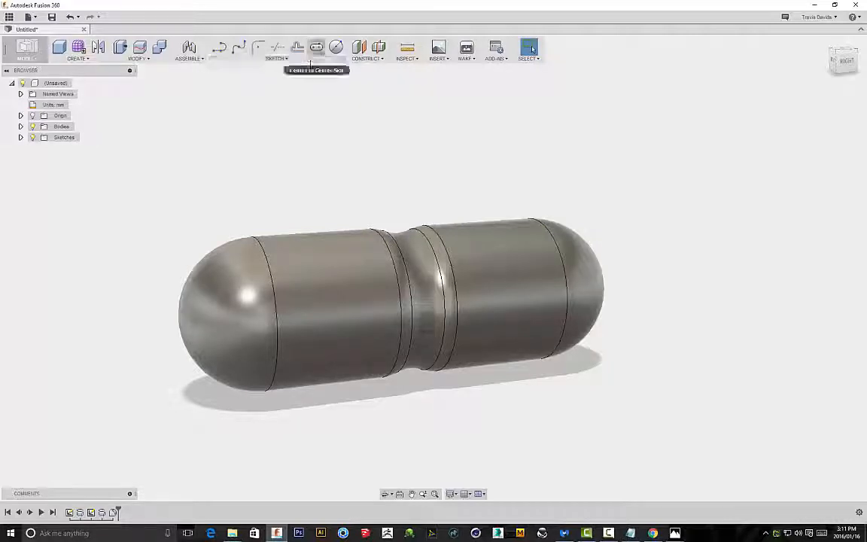
pyautogui.click(305, 61)
pyautogui.moveTo(337, 141)
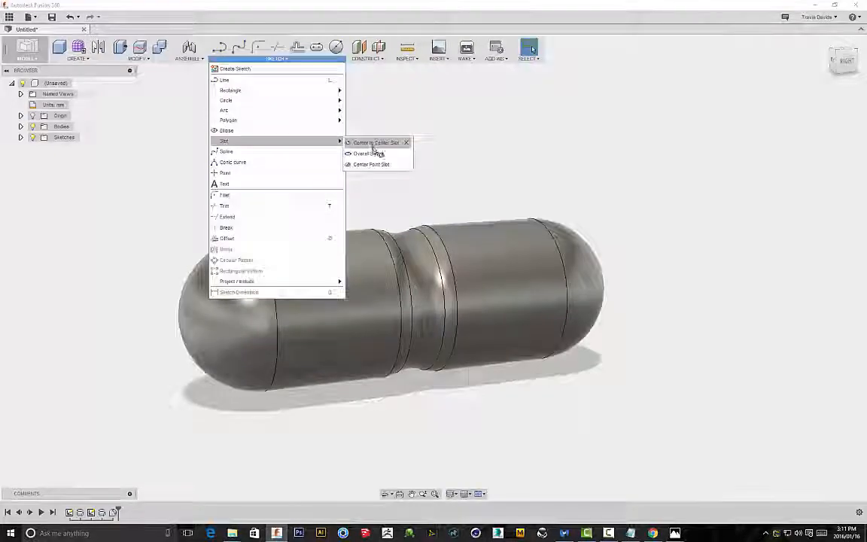
pyautogui.click(375, 142)
pyautogui.click(376, 275)
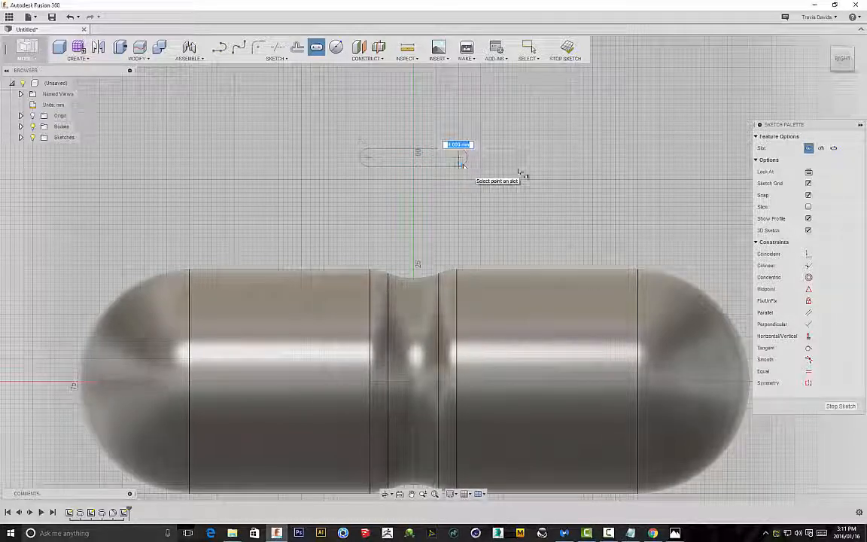
pyautogui.click(463, 165)
pyautogui.rightClick(509, 139)
pyautogui.click(540, 138)
pyautogui.moveTo(502, 161); pyautogui.dragTo(500, 197, button='middle')
pyautogui.scroll(-1, 500, 196)
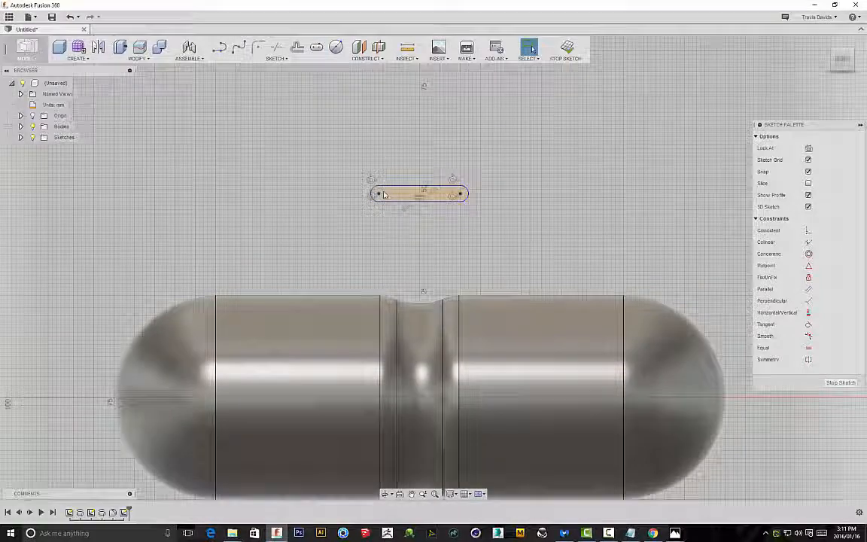
pyautogui.scroll(2, 429, 206)
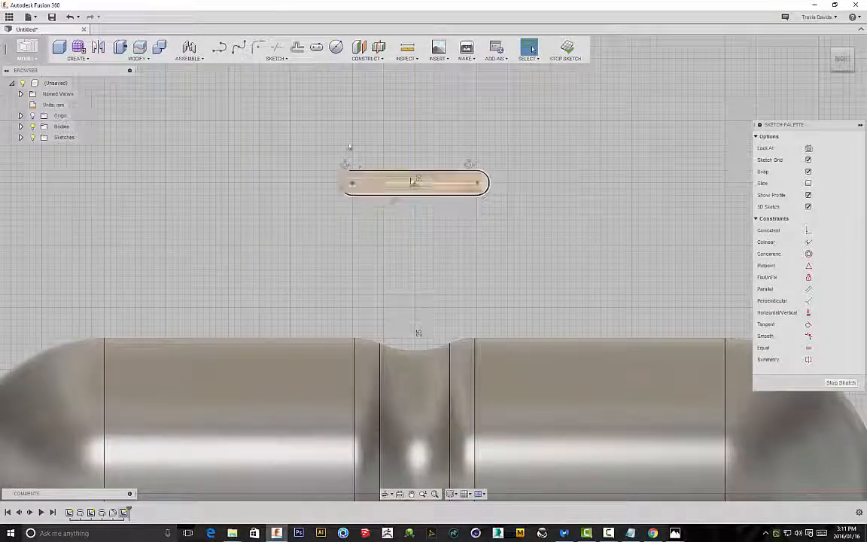
pyautogui.moveTo(394, 193); pyautogui.dragTo(370, 236, button='middle')
pyautogui.scroll(-1, 370, 237)
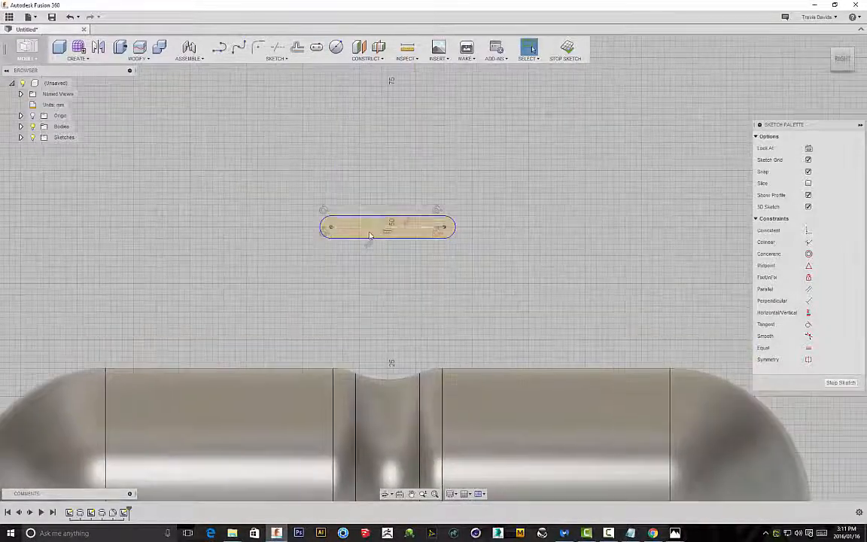
pyautogui.click(294, 60)
pyautogui.click(271, 273)
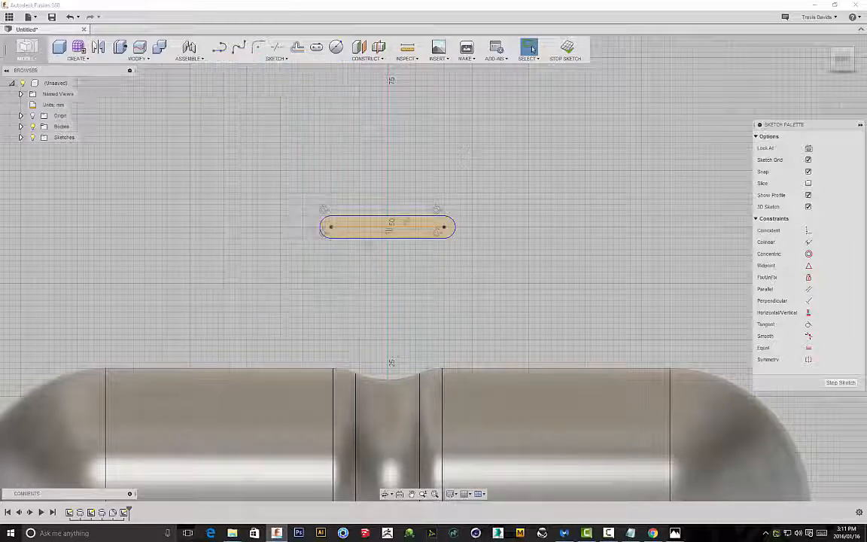
pyautogui.scroll(3, 399, 225)
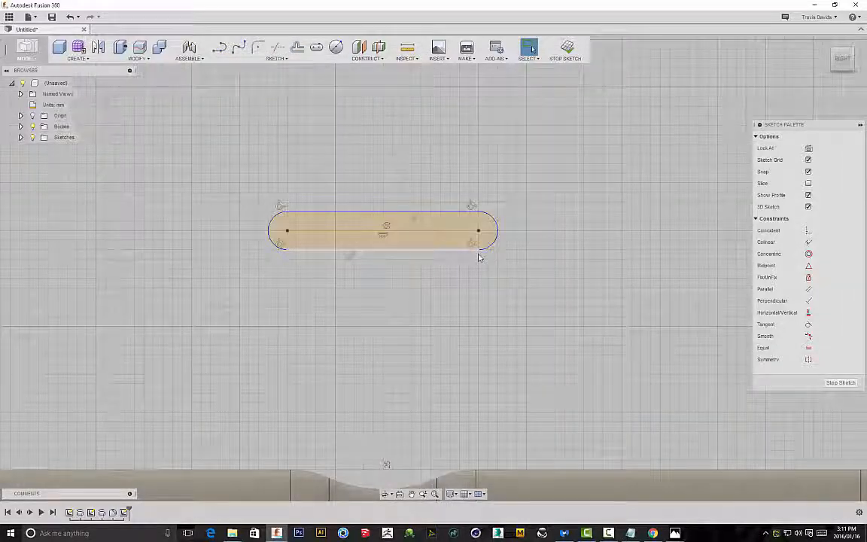
pyautogui.click(433, 252)
pyautogui.keyDown('ctrl'); pyautogui.click(493, 245); pyautogui.keyUp('ctrl')
pyautogui.keyDown('ctrl'); pyautogui.click(331, 212); pyautogui.keyUp('ctrl')
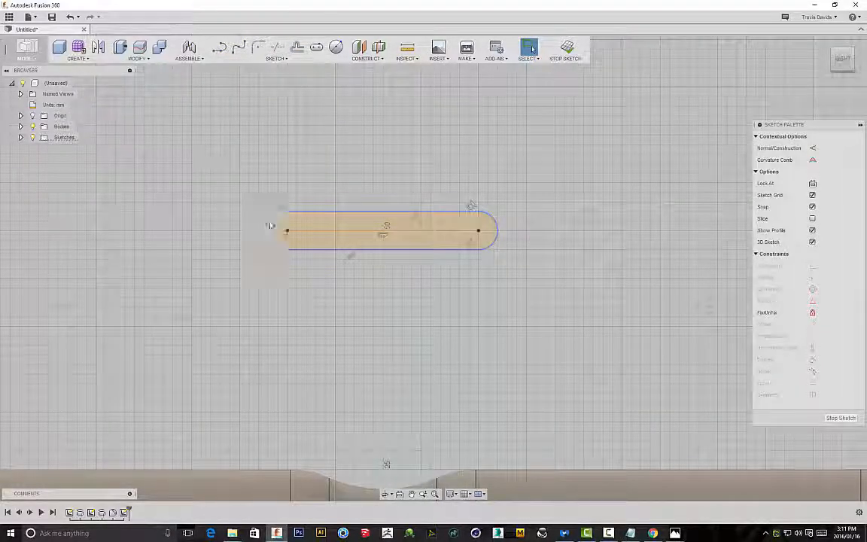
pyautogui.click(283, 59)
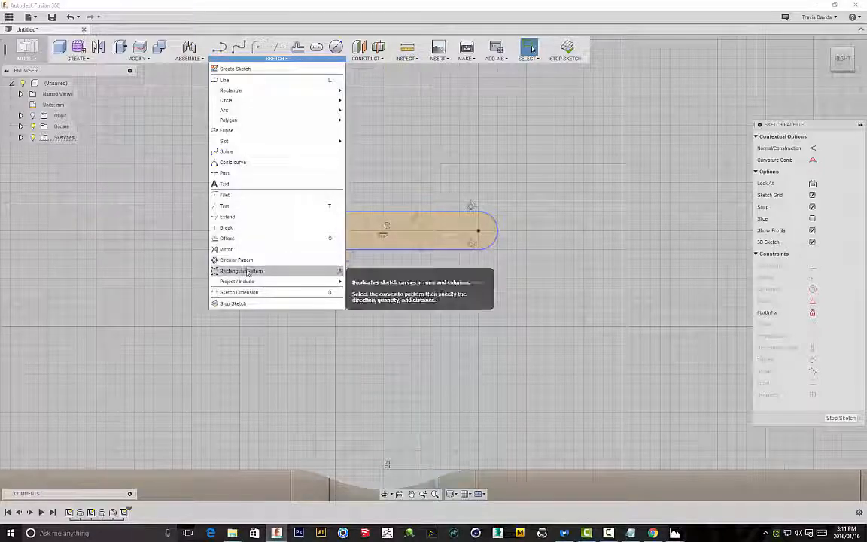
pyautogui.click(271, 271)
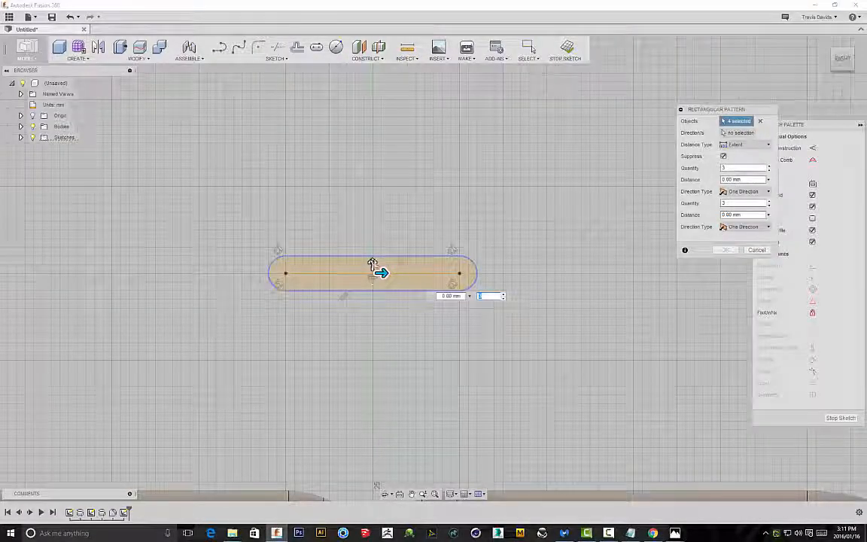
pyautogui.scroll(-5, 403, 278)
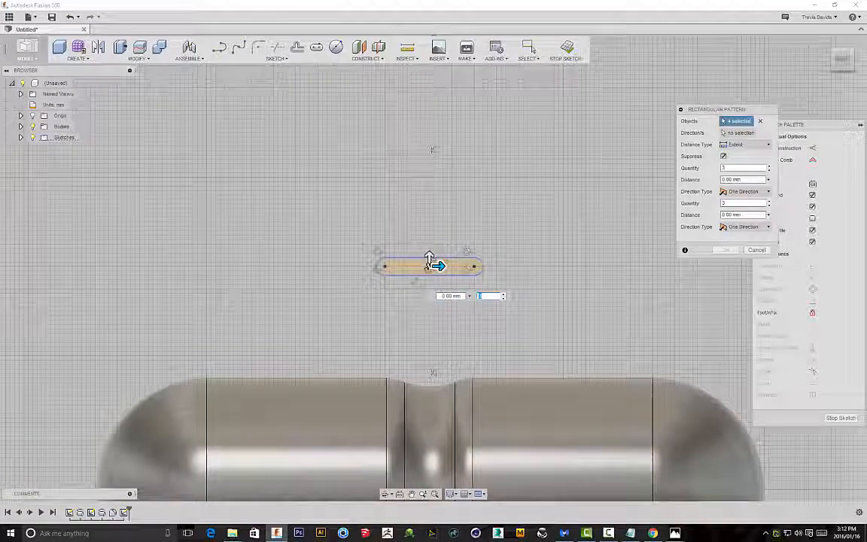
pyautogui.moveTo(409, 269); pyautogui.dragTo(589, 266)
pyautogui.press('Escape')
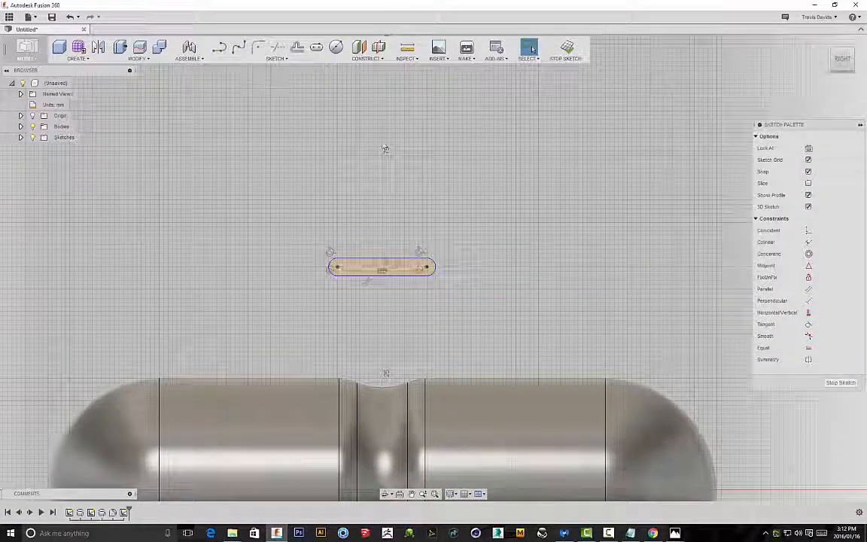
# Create a Rectangular Pattern of five slots spread vertically over about 25 mm, and finish the sketch.
pyautogui.scroll(4, 410, 283)
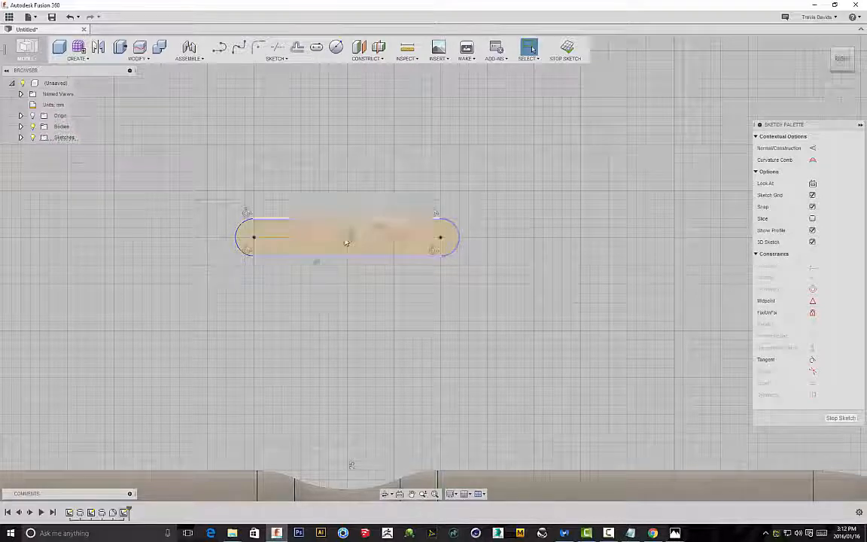
pyautogui.click(277, 58)
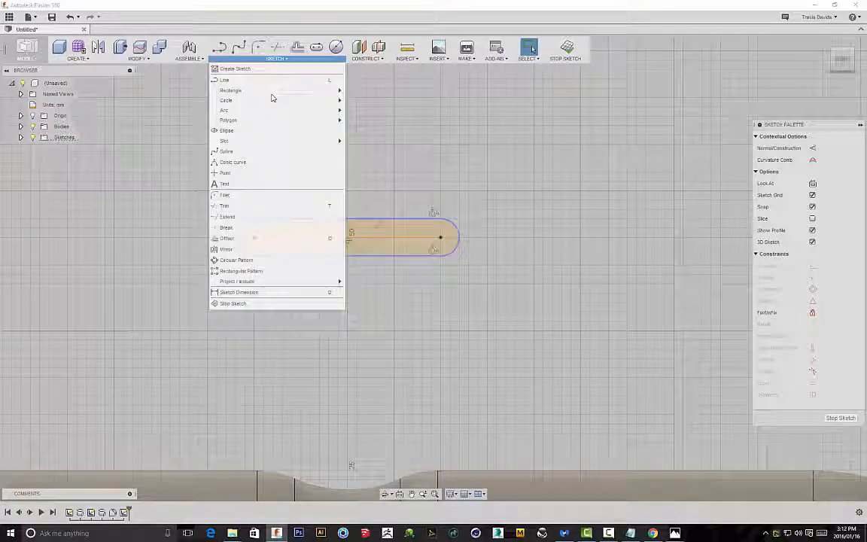
pyautogui.click(241, 271)
pyautogui.scroll(-3, 348, 233)
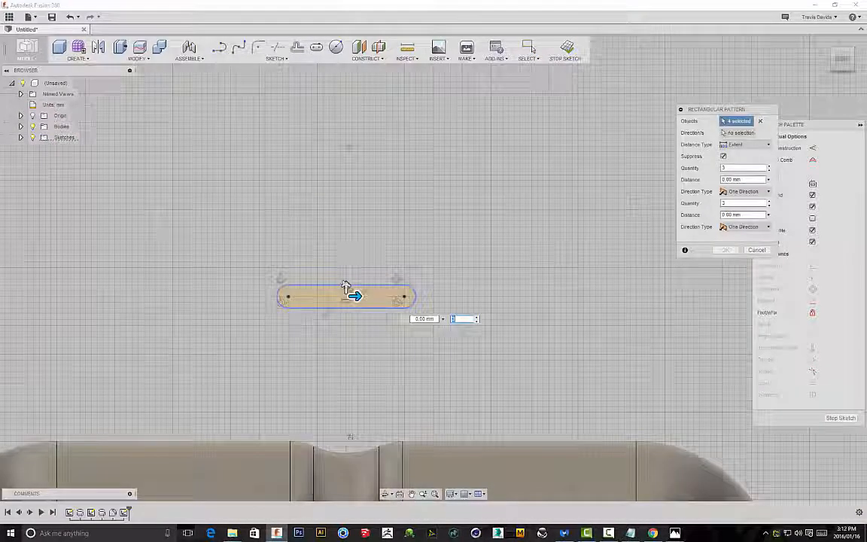
pyautogui.moveTo(348, 245); pyautogui.dragTo(482, 118)
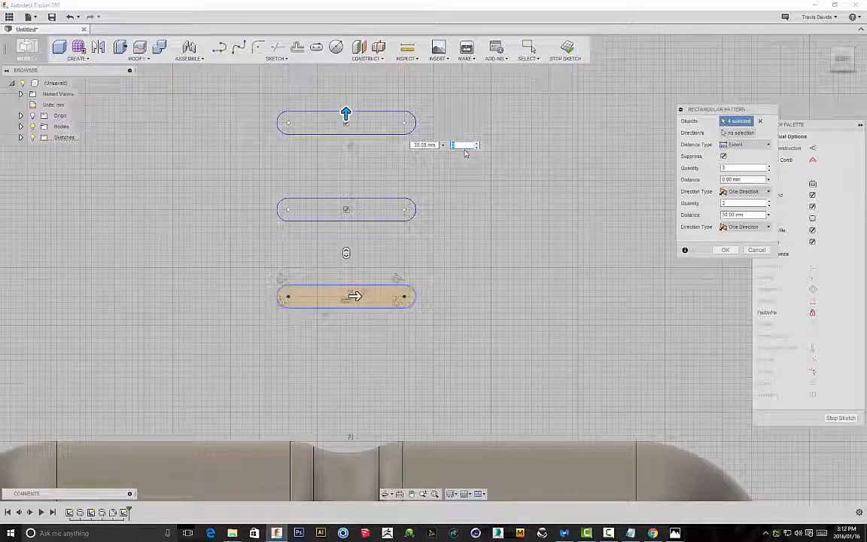
pyautogui.write('5')
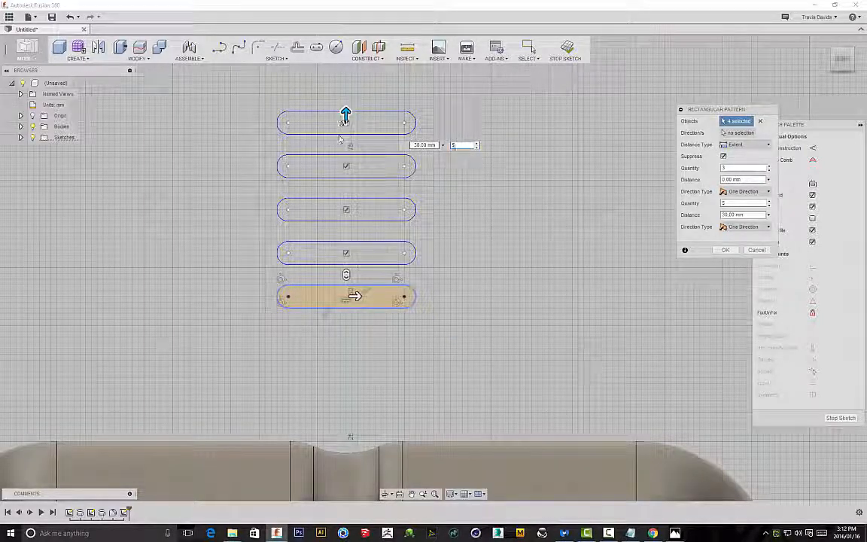
pyautogui.moveTo(346, 114); pyautogui.dragTo(345, 141)
pyautogui.press('Tab')
pyautogui.scroll(3, 274, 231)
pyautogui.scroll(-4, 440, 120)
pyautogui.click(725, 250)
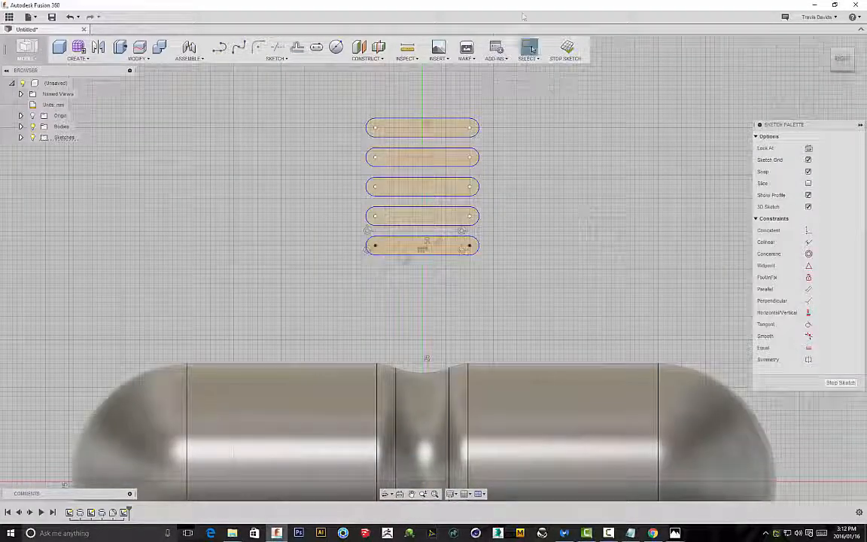
pyautogui.click(569, 51)
# Revolve all five slot profiles 360 degrees around the capsule's lengthwise axis as new bodies to form concentric rings.
pyautogui.scroll(4, 431, 196)
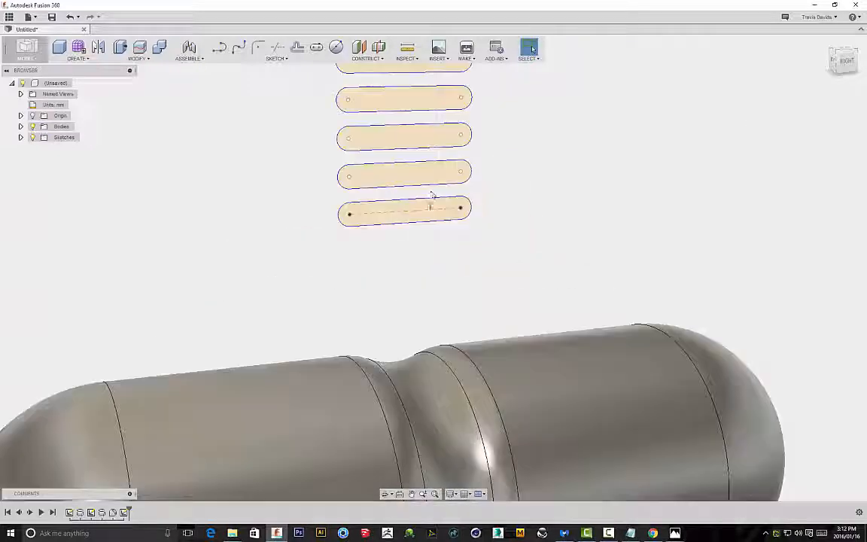
pyautogui.scroll(-1, 583, 179)
pyautogui.moveTo(444, 95); pyautogui.dragTo(111, 112, button='middle')
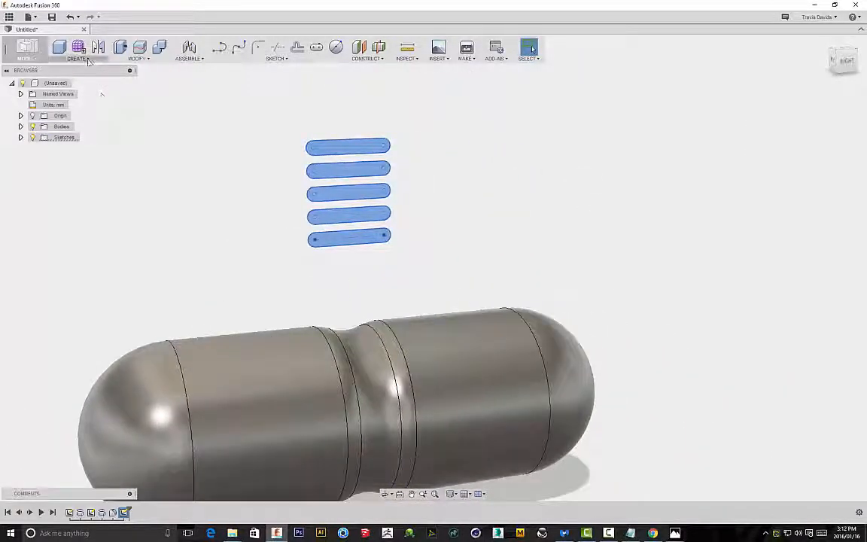
pyautogui.click(88, 62)
pyautogui.click(75, 140)
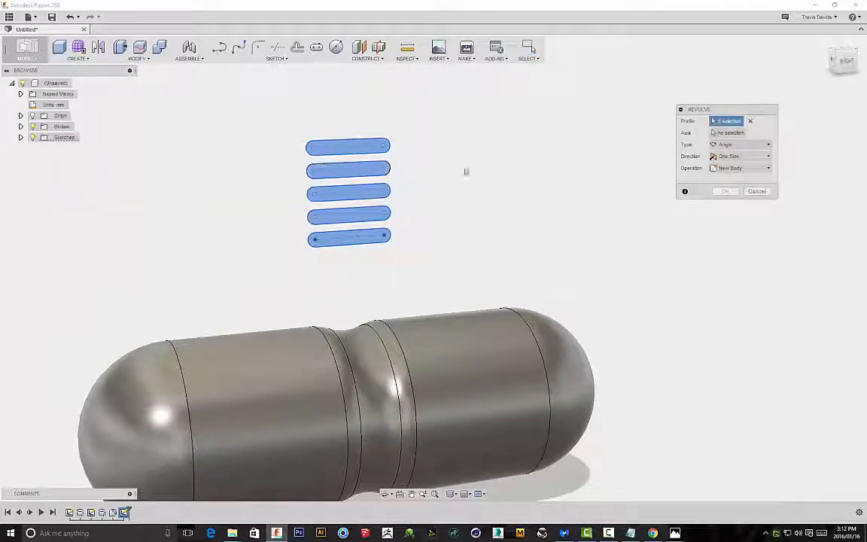
pyautogui.keyDown('shift'); pyautogui.moveTo(463, 175); pyautogui.dragTo(527, 178, button='middle'); pyautogui.keyUp('shift')
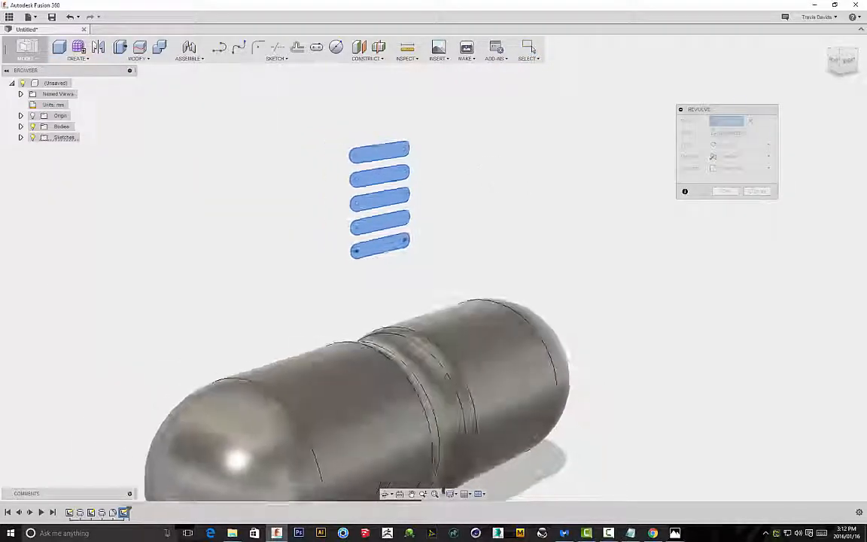
pyautogui.click(367, 433)
pyautogui.scroll(-3, 592, 230)
pyautogui.keyDown('shift'); pyautogui.moveTo(592, 231); pyautogui.dragTo(455, 196, button='middle'); pyautogui.keyUp('shift')
pyautogui.keyDown('shift'); pyautogui.moveTo(463, 122); pyautogui.dragTo(445, 265, button='middle'); pyautogui.keyUp('shift')
pyautogui.keyDown('shift'); pyautogui.moveTo(582, 145); pyautogui.dragTo(546, 155, button='middle'); pyautogui.keyUp('shift')
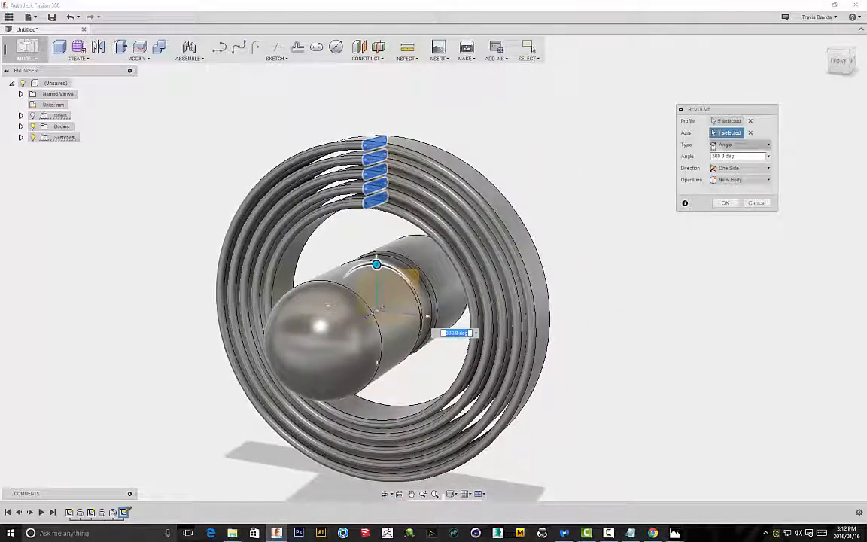
pyautogui.click(726, 204)
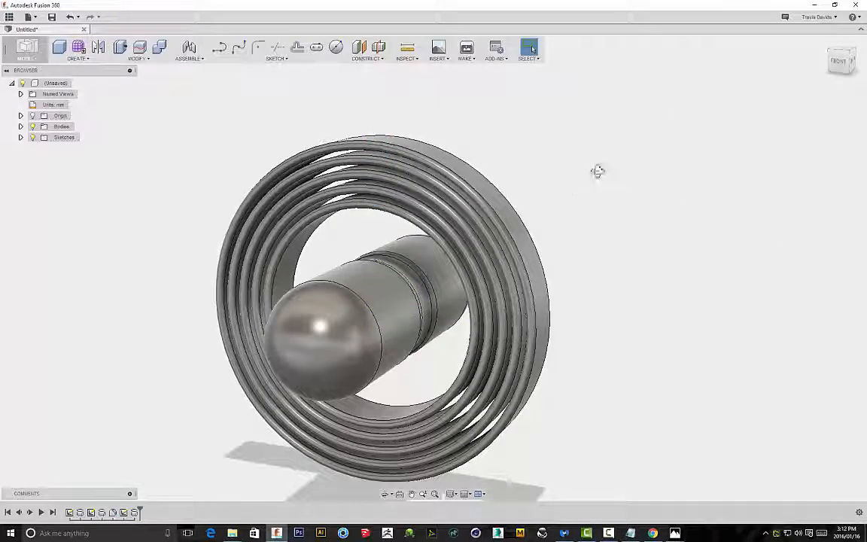
# Scale the five ring bodies, Body2 to Body6, uniformly by a factor of about 0.12.
pyautogui.keyDown('shift'); pyautogui.moveTo(591, 179); pyautogui.dragTo(619, 203, button='middle'); pyautogui.keyUp('shift')
pyautogui.scroll(-1, 616, 205)
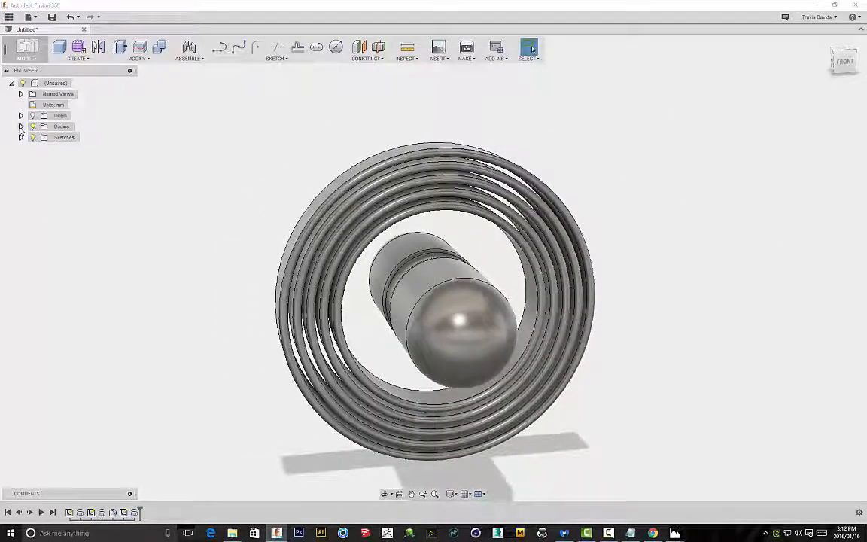
pyautogui.click(21, 127)
pyautogui.click(69, 191)
pyautogui.keyDown('ctrl'); pyautogui.click(69, 180); pyautogui.keyUp('ctrl')
pyautogui.keyDown('ctrl'); pyautogui.click(69, 169); pyautogui.keyUp('ctrl')
pyautogui.keyDown('ctrl'); pyautogui.click(70, 158); pyautogui.keyUp('ctrl')
pyautogui.keyDown('ctrl'); pyautogui.click(70, 148); pyautogui.keyUp('ctrl')
pyautogui.keyDown('shift'); pyautogui.moveTo(530, 49); pyautogui.dragTo(133, 67, button='middle'); pyautogui.keyUp('shift')
pyautogui.click(136, 63)
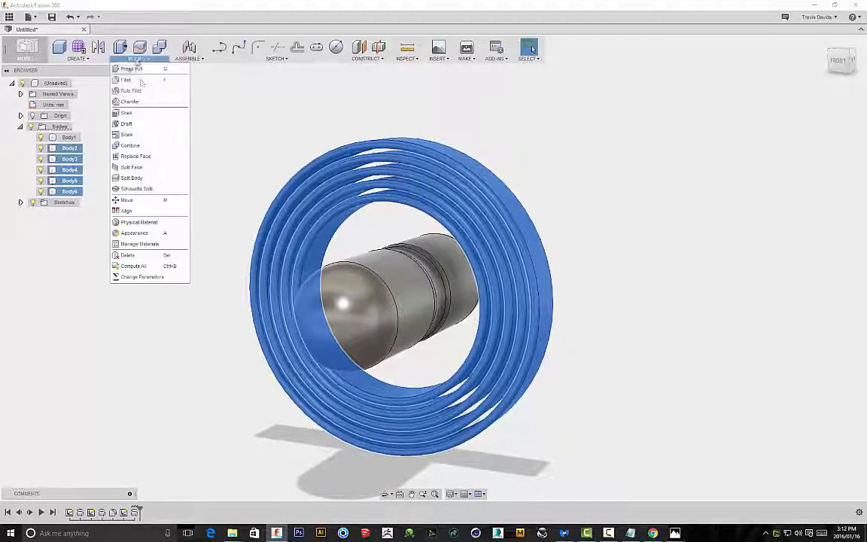
pyautogui.click(130, 124)
pyautogui.moveTo(413, 171); pyautogui.dragTo(379, 171)
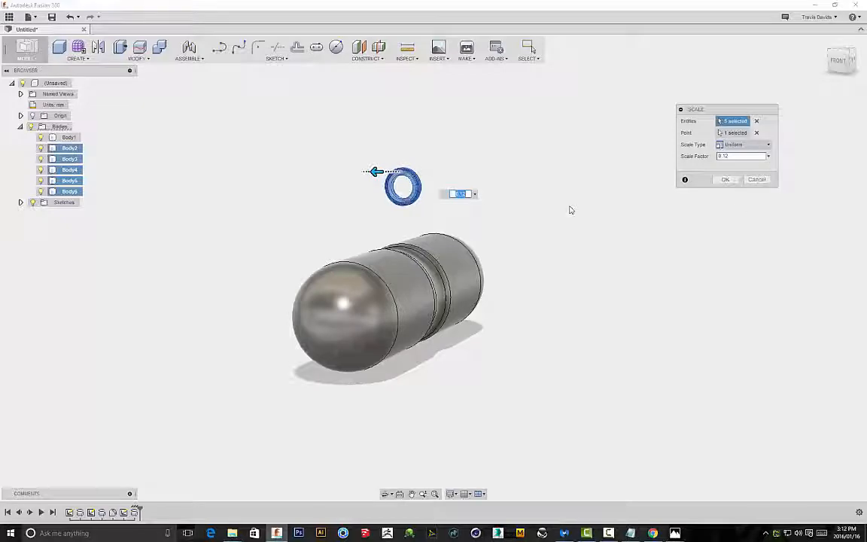
pyautogui.click(725, 179)
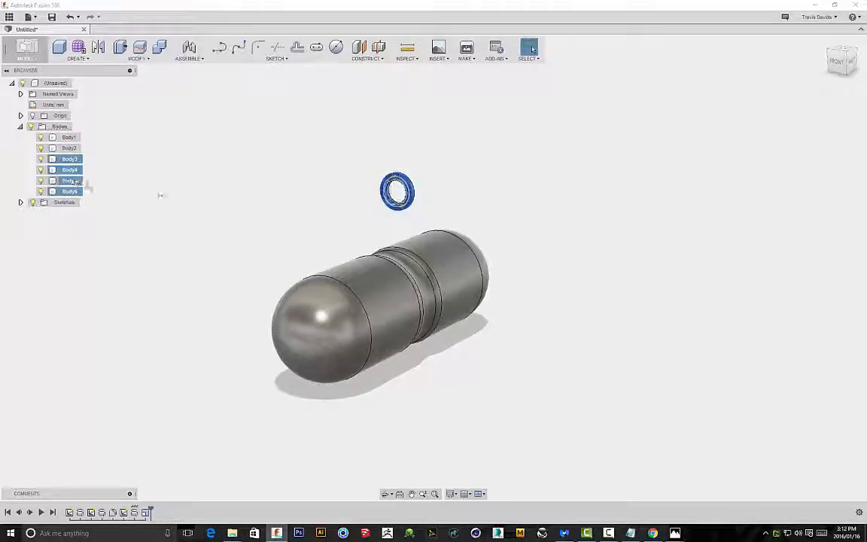
# Move the five ring bodies to the capsule's domed end, including a Y distance of -50 mm.
pyautogui.keyDown('shift'); pyautogui.moveTo(426, 182); pyautogui.dragTo(403, 181, button='middle'); pyautogui.keyUp('shift')
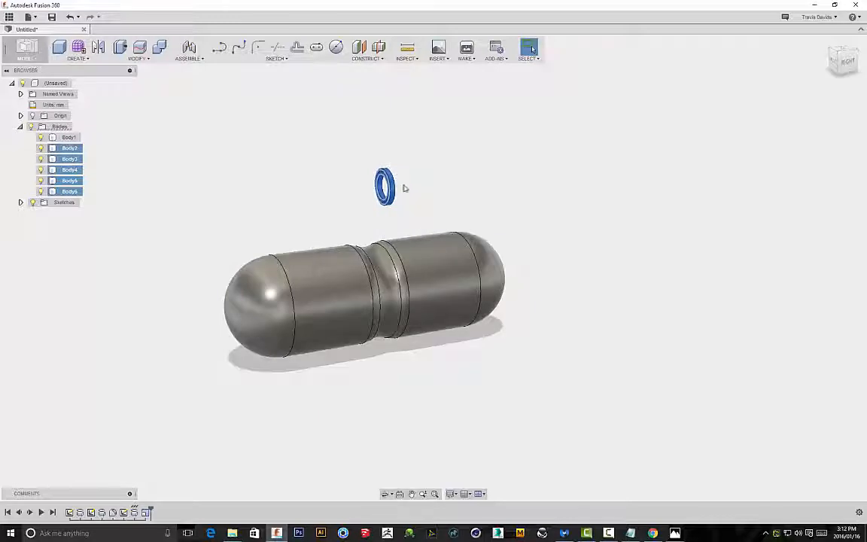
pyautogui.press('m')
pyautogui.moveTo(356, 203); pyautogui.dragTo(230, 291)
pyautogui.keyDown('shift'); pyautogui.moveTo(238, 296); pyautogui.dragTo(655, 119, button='middle'); pyautogui.keyUp('shift')
pyautogui.scroll(5, 631, 251)
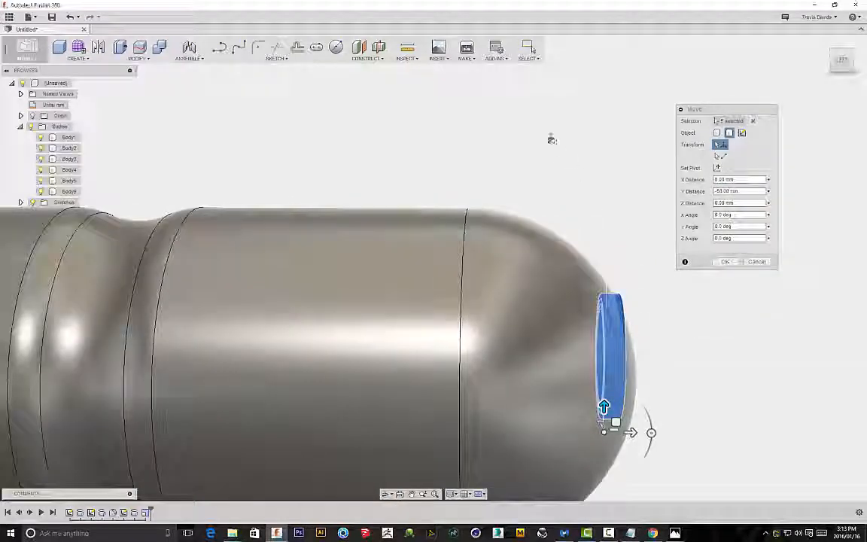
# Seat the rings in the dome's tip by moving them 2 mm in Z and -1 mm in Y, and apply the move.
pyautogui.moveTo(569, 159); pyautogui.dragTo(495, 75, button='middle')
pyautogui.scroll(-1, 495, 75)
pyautogui.click(844, 64)
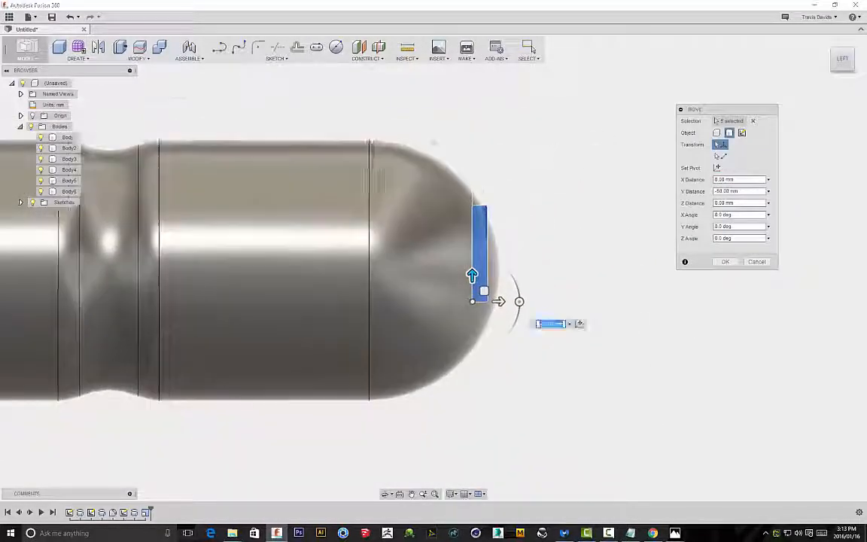
pyautogui.scroll(3, 512, 264)
pyautogui.moveTo(493, 312); pyautogui.dragTo(486, 313)
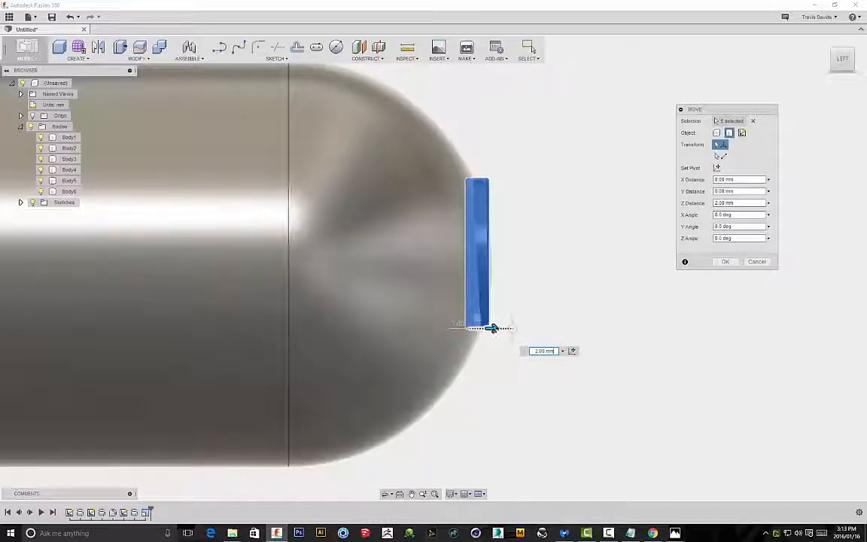
pyautogui.scroll(2, 489, 323)
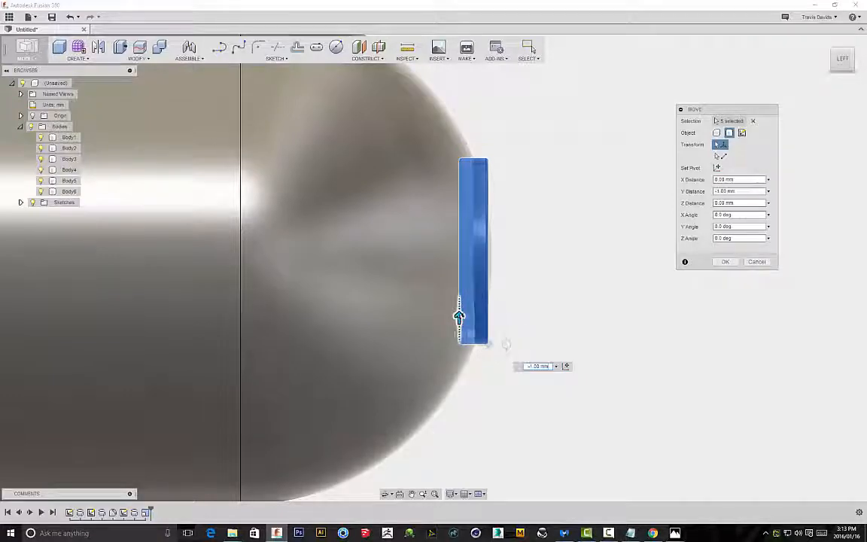
pyautogui.click(723, 262)
# Combine the bodies with the Cut operation, using the capsule as target and all five ring bodies as tools.
pyautogui.keyDown('shift'); pyautogui.moveTo(716, 265); pyautogui.dragTo(268, 141, button='middle'); pyautogui.keyUp('shift')
pyautogui.click(167, 48)
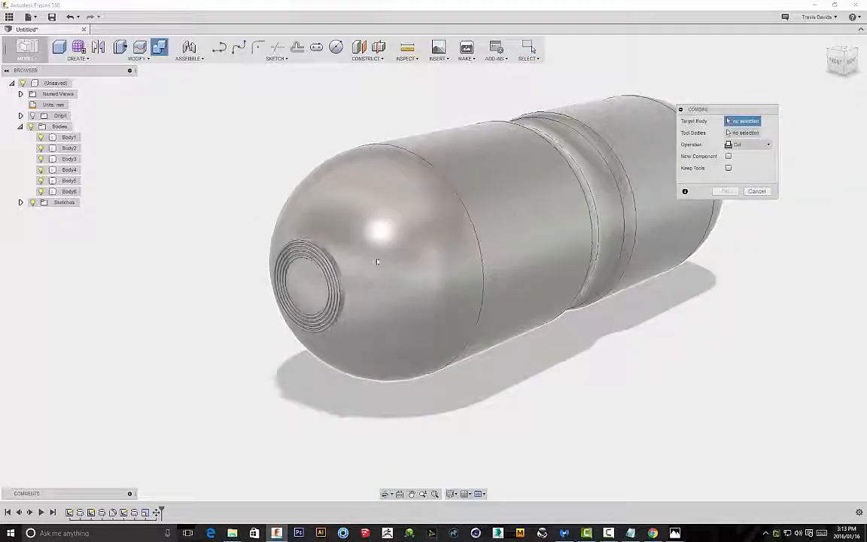
pyautogui.click(359, 228)
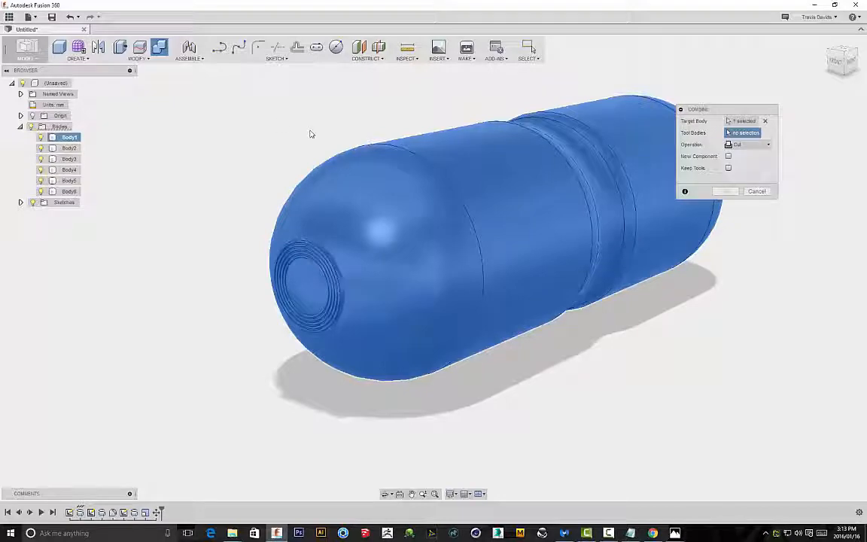
pyautogui.keyDown('shift'); pyautogui.moveTo(245, 113); pyautogui.dragTo(223, 111, button='middle'); pyautogui.keyUp('shift')
pyautogui.scroll(5, 301, 314)
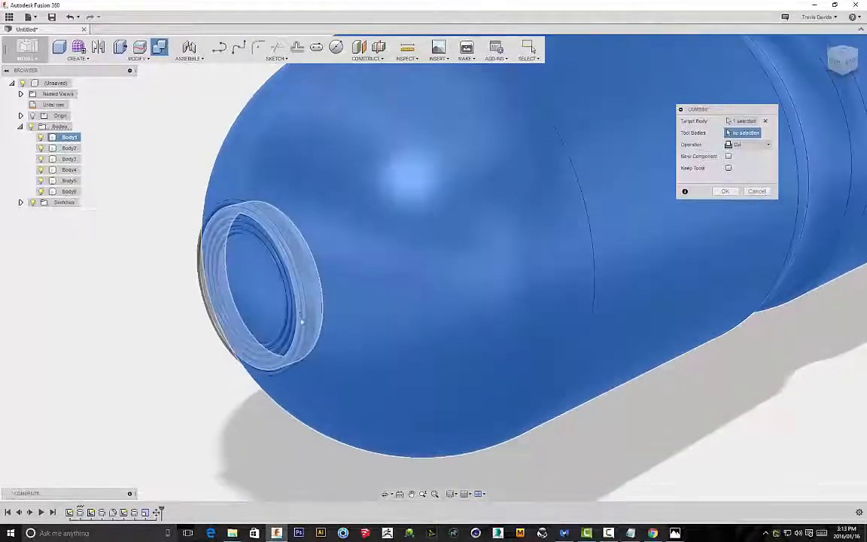
pyautogui.click(291, 334)
pyautogui.click(283, 334)
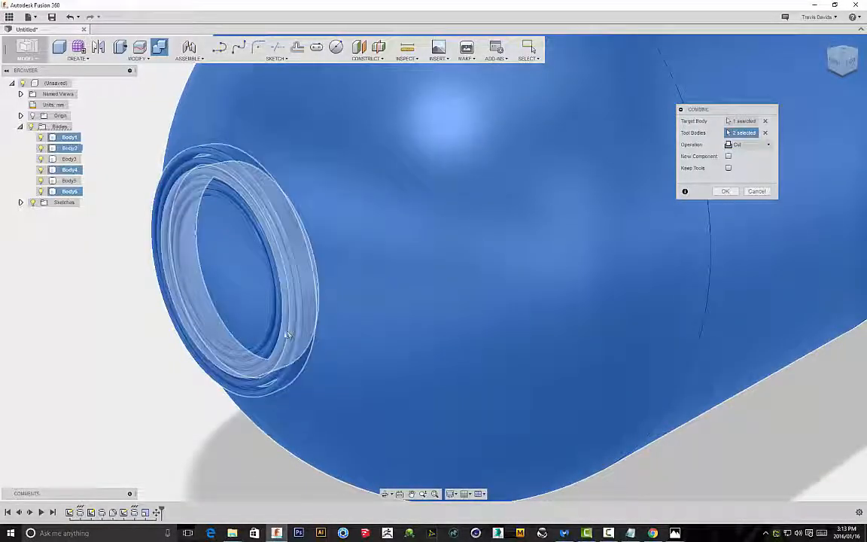
pyautogui.click(275, 333)
pyautogui.click(267, 332)
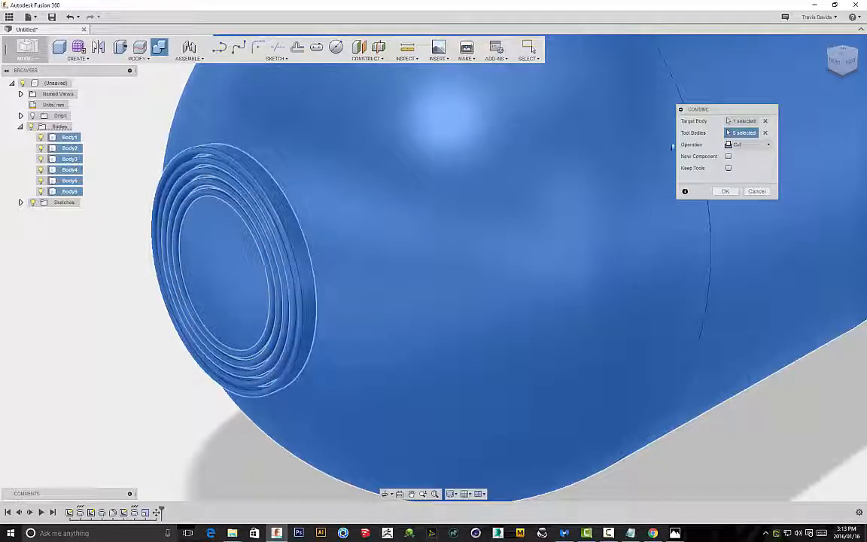
pyautogui.click(743, 149)
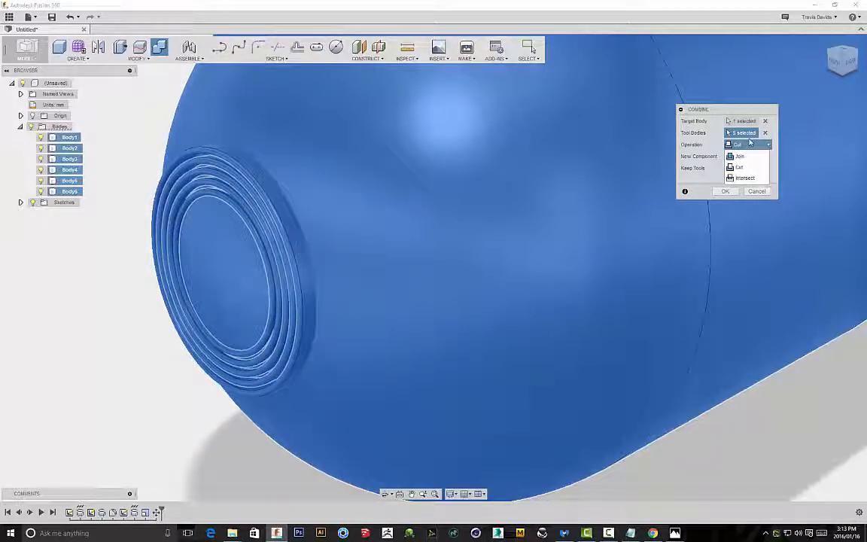
pyautogui.click(725, 192)
# Examine the ring grooves cut into the capsule's domed end and the whole capsule from several angles.
pyautogui.keyDown('shift'); pyautogui.moveTo(430, 199); pyautogui.dragTo(502, 259, button='middle'); pyautogui.keyUp('shift')
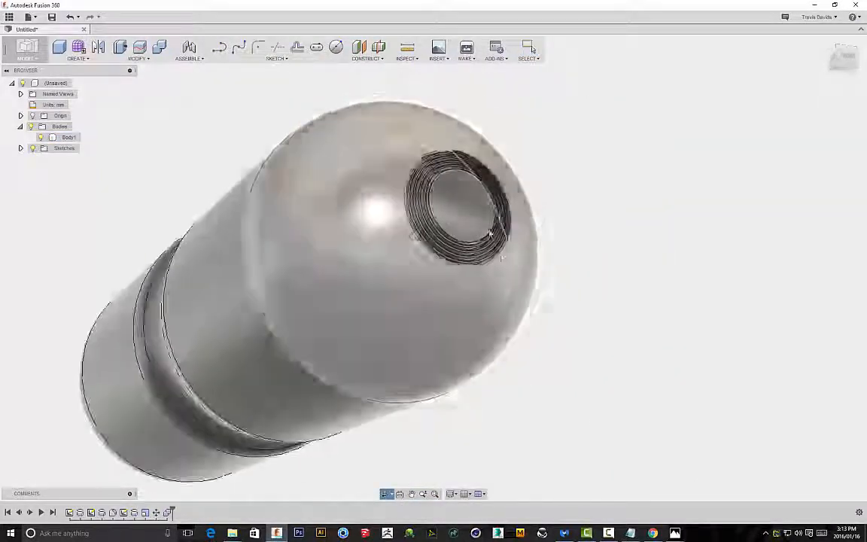
pyautogui.scroll(3, 502, 258)
pyautogui.keyDown('shift'); pyautogui.moveTo(615, 225); pyautogui.dragTo(341, 239, button='middle'); pyautogui.keyUp('shift')
pyautogui.scroll(-5, 341, 240)
pyautogui.keyDown('shift'); pyautogui.moveTo(590, 322); pyautogui.dragTo(422, 293, button='middle'); pyautogui.keyUp('shift')
pyautogui.scroll(3, 291, 294)
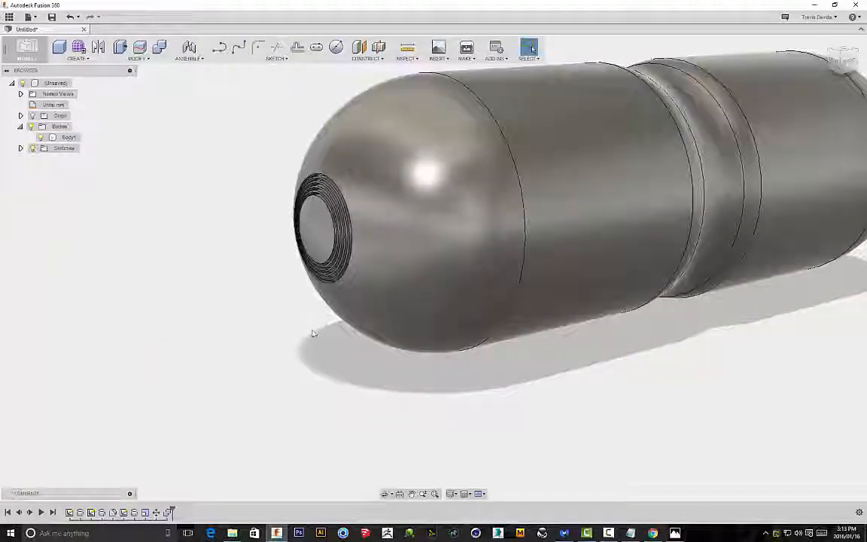
pyautogui.scroll(-3, 314, 333)
pyautogui.keyDown('shift'); pyautogui.moveTo(619, 335); pyautogui.dragTo(361, 249, button='middle'); pyautogui.keyUp('shift')
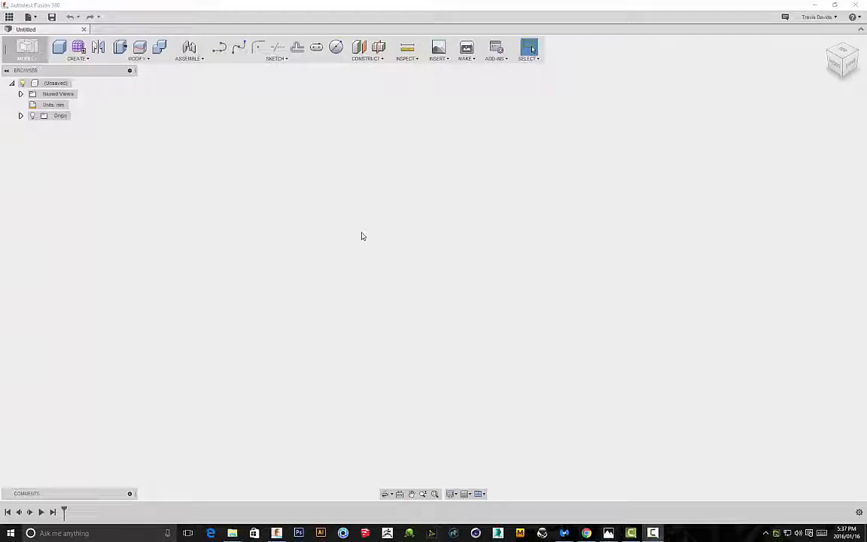
# Sketch a closed five-sided profile on the Right plane, 75 mm wide and 100 mm high, with a 50 mm top edge sloping to a 50 mm vertical edge.
pyautogui.click(219, 48)
pyautogui.click(417, 250)
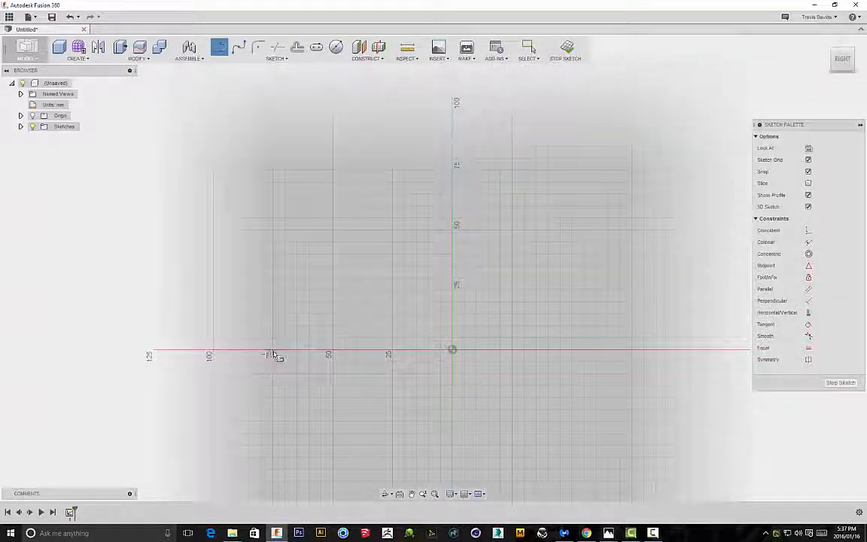
pyautogui.click(273, 111)
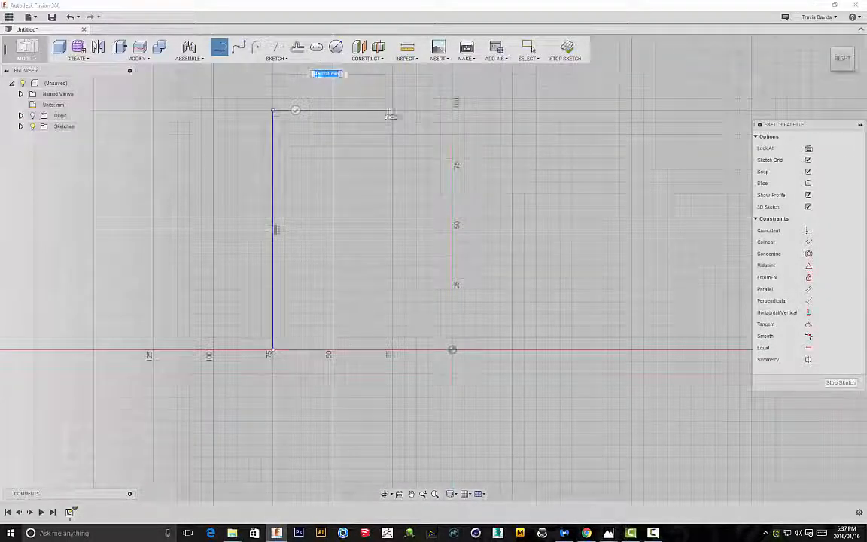
pyautogui.click(391, 113)
pyautogui.click(454, 228)
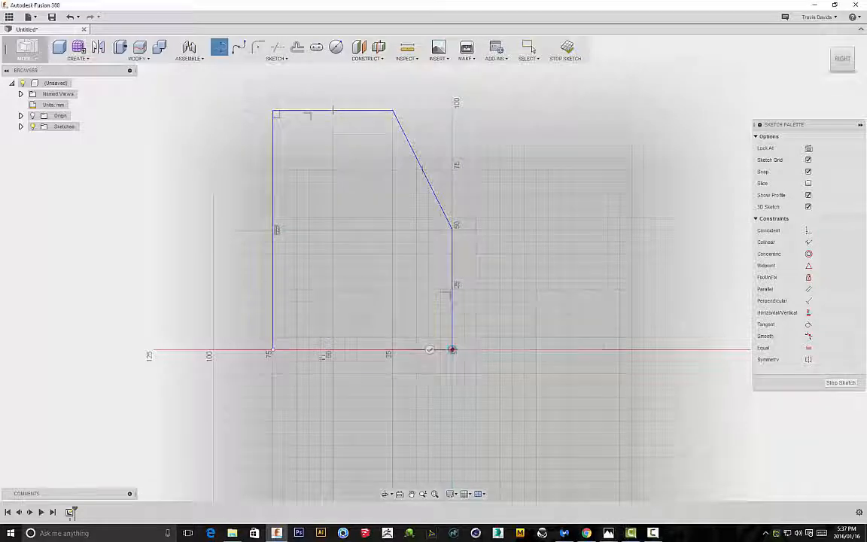
pyautogui.click(274, 349)
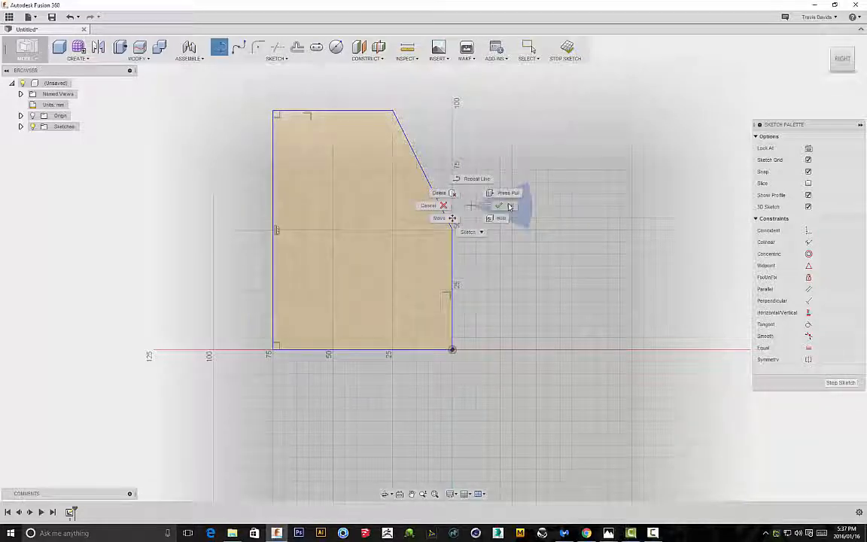
pyautogui.click(509, 206)
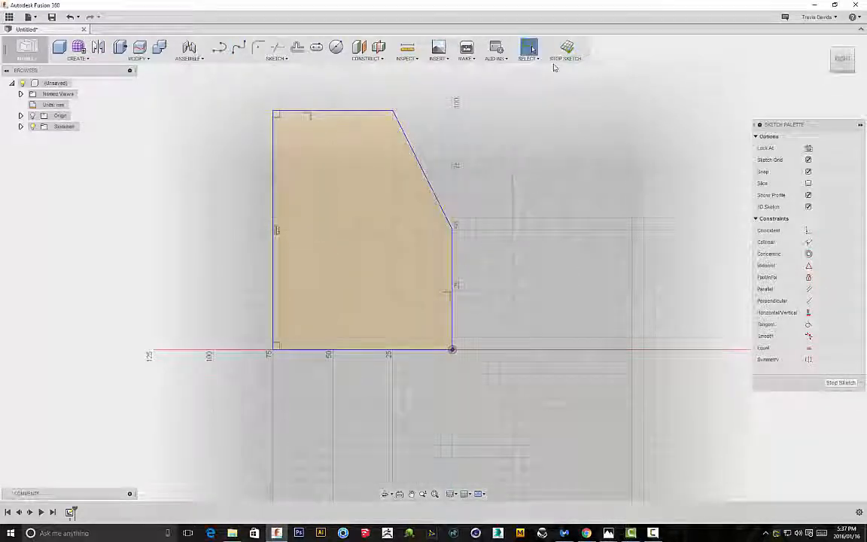
pyautogui.click(565, 51)
# Extrude the five-sided profile to one side as a new solid body.
pyautogui.click(399, 196)
pyautogui.rightClick(520, 214)
pyautogui.click(505, 252)
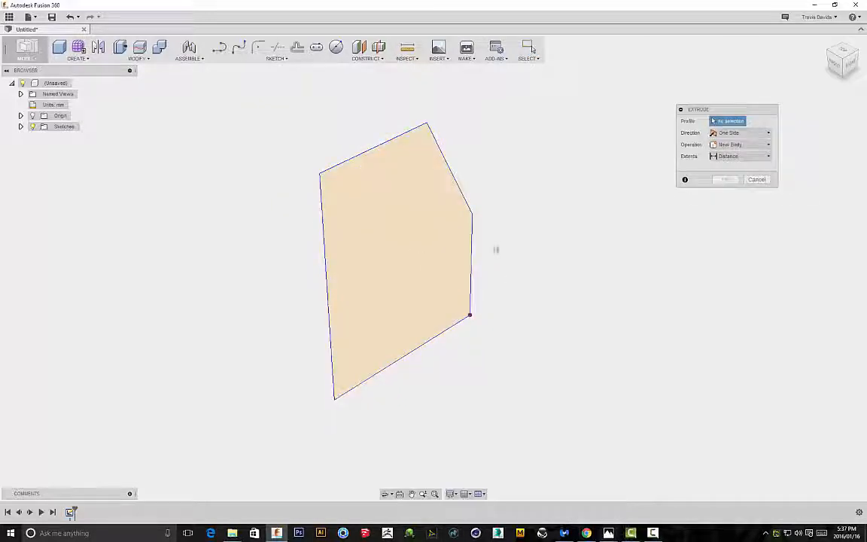
pyautogui.rightClick(529, 224)
pyautogui.click(520, 265)
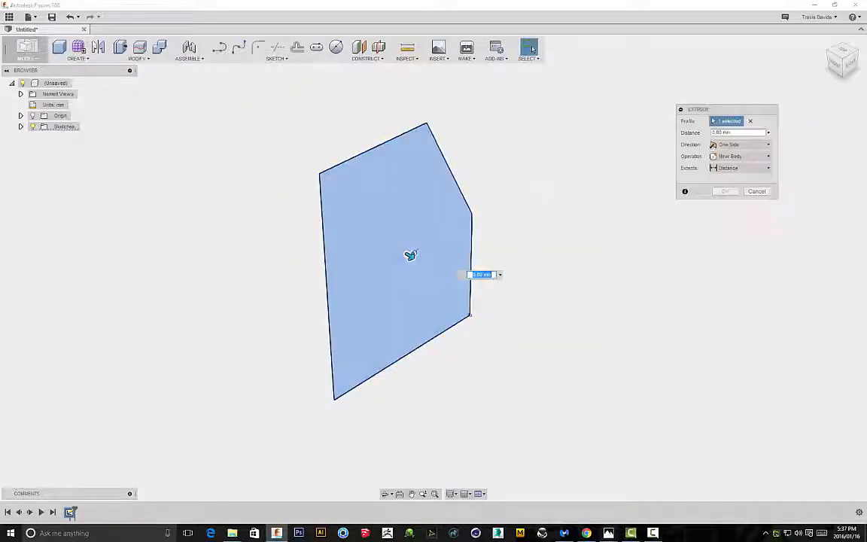
pyautogui.moveTo(408, 255); pyautogui.dragTo(352, 223)
pyautogui.keyDown('shift'); pyautogui.moveTo(640, 189); pyautogui.dragTo(590, 196, button='middle'); pyautogui.keyUp('shift')
pyautogui.click(724, 204)
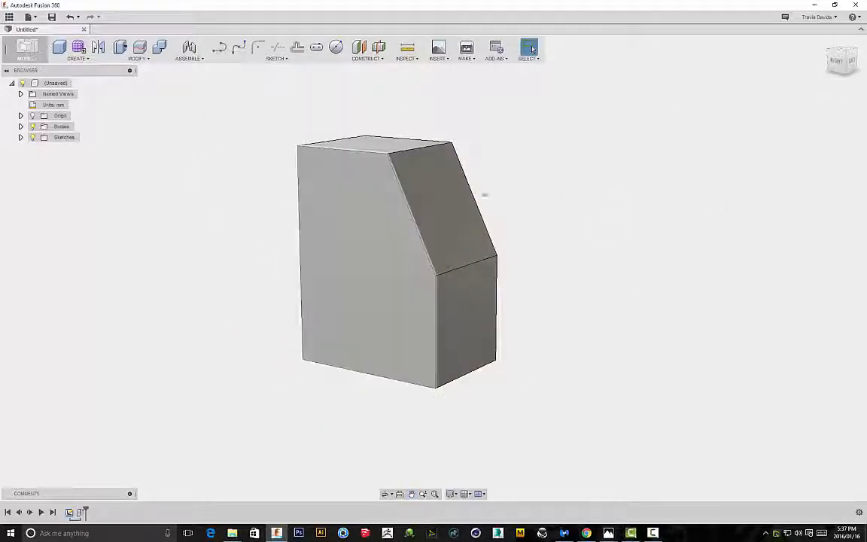
pyautogui.keyDown('shift'); pyautogui.moveTo(530, 188); pyautogui.dragTo(560, 196, button='middle'); pyautogui.keyUp('shift')
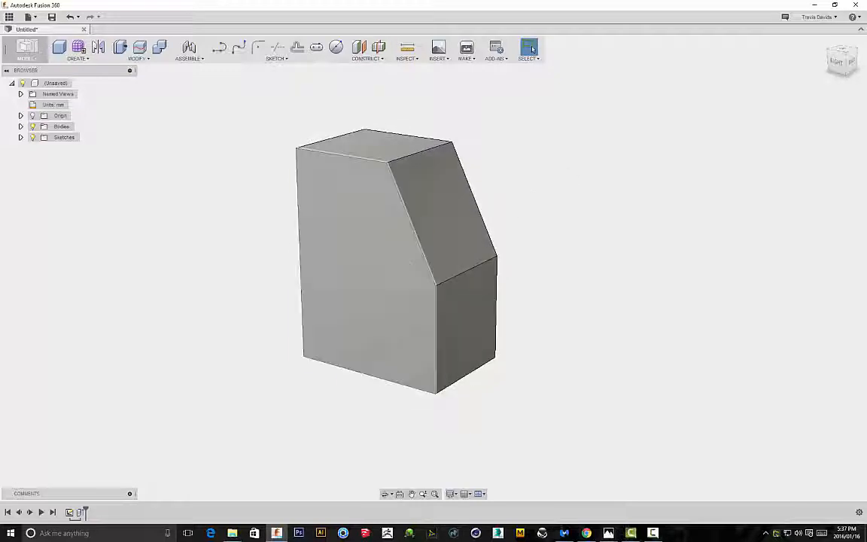
# Shell the block with its large five-sided side face open, using a 7 mm inside thickness.
pyautogui.click(373, 143)
pyautogui.keyDown('shift'); pyautogui.moveTo(573, 182); pyautogui.dragTo(562, 240, button='middle'); pyautogui.keyUp('shift')
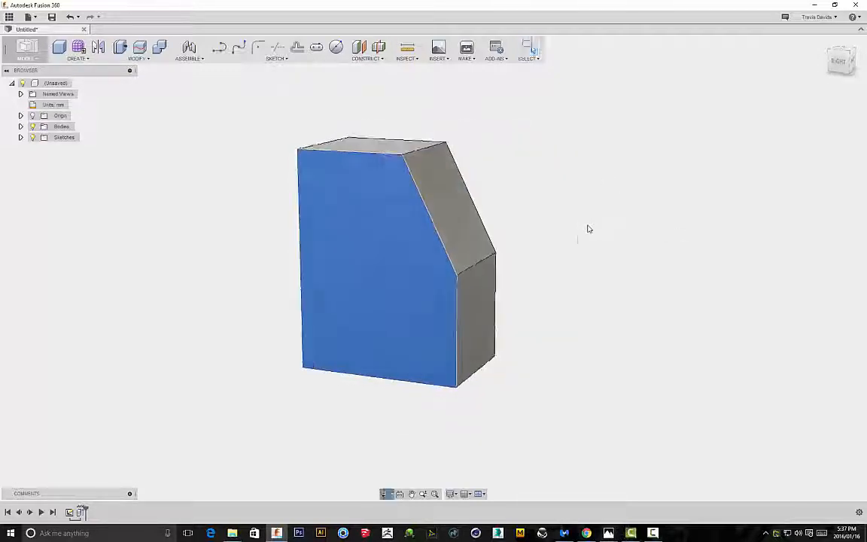
pyautogui.rightClick(569, 261)
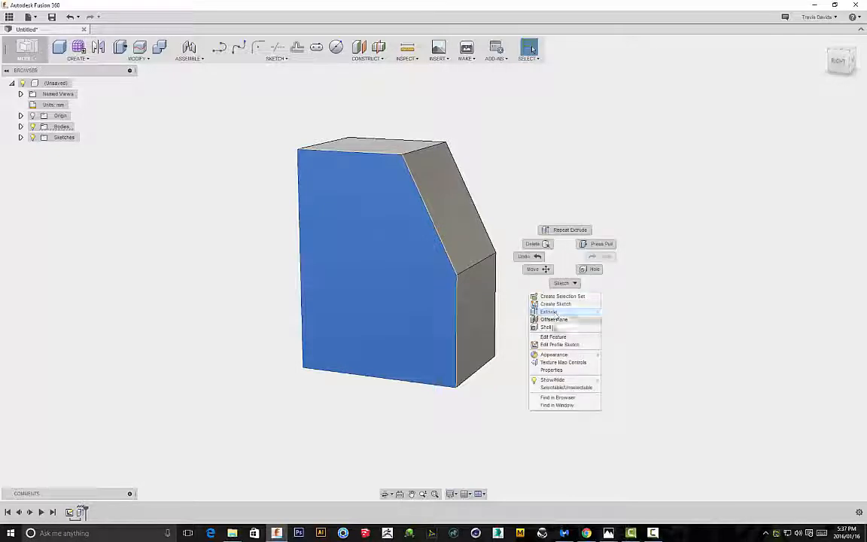
pyautogui.click(545, 327)
pyautogui.keyDown('shift'); pyautogui.moveTo(529, 220); pyautogui.dragTo(416, 364, button='middle'); pyautogui.keyUp('shift')
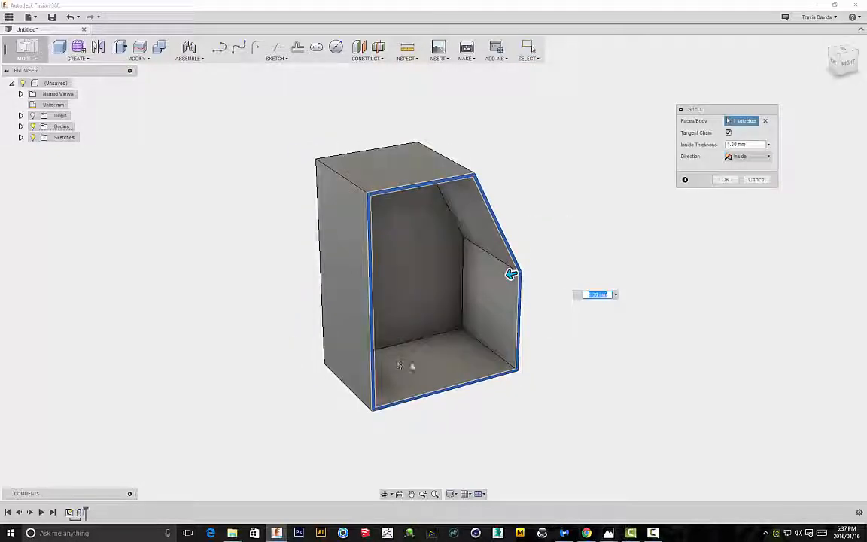
pyautogui.keyDown('shift'); pyautogui.moveTo(435, 298); pyautogui.dragTo(468, 279, button='middle'); pyautogui.keyUp('shift')
pyautogui.scroll(5, 474, 290)
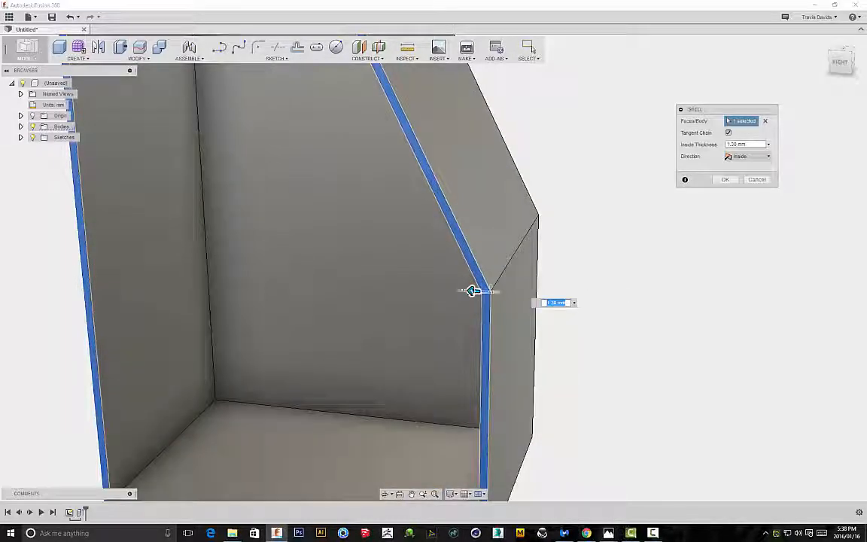
pyautogui.moveTo(467, 290); pyautogui.dragTo(438, 287)
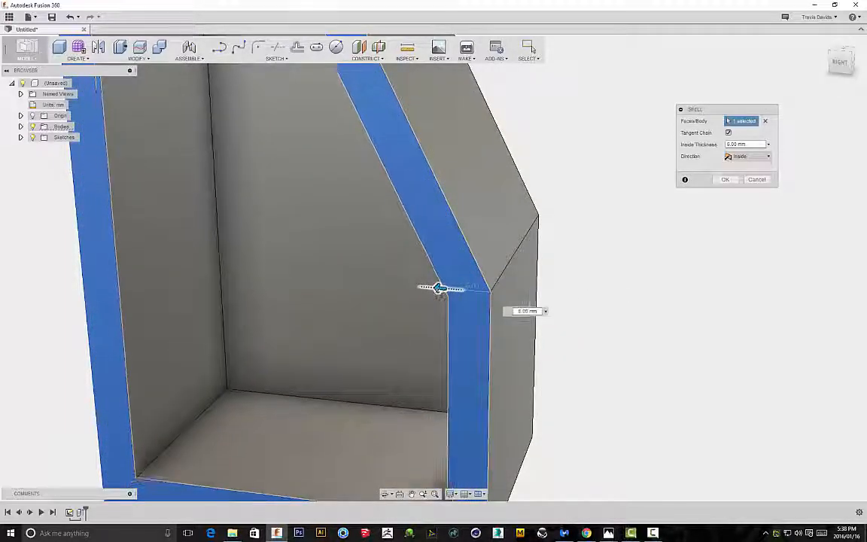
pyautogui.scroll(-4, 538, 200)
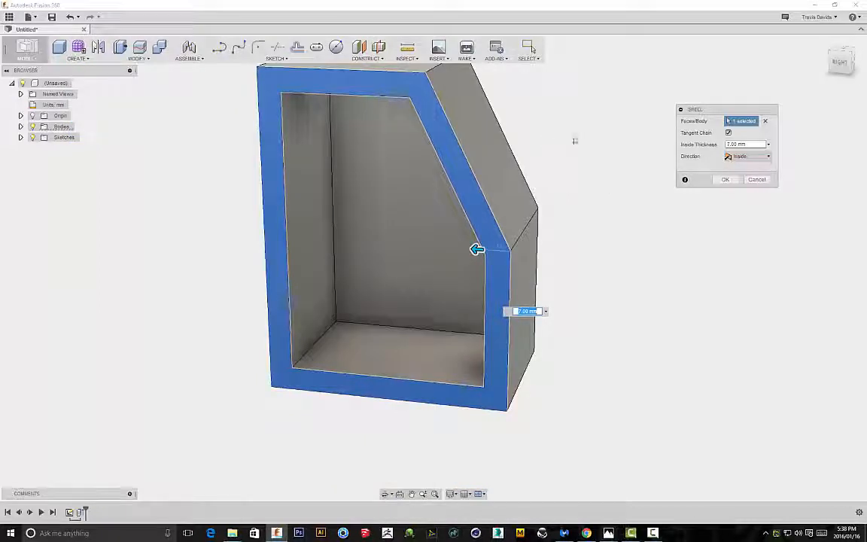
pyautogui.keyDown('shift'); pyautogui.moveTo(478, 249); pyautogui.dragTo(474, 264, button='middle'); pyautogui.keyUp('shift')
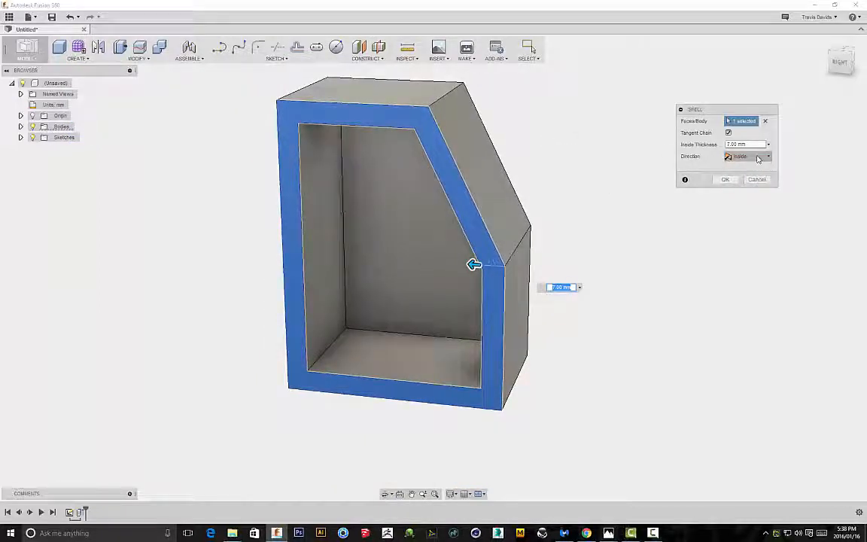
# Change the shell direction to Both, with 10 mm inside and 5 mm outside thickness, and apply it.
pyautogui.click(746, 179)
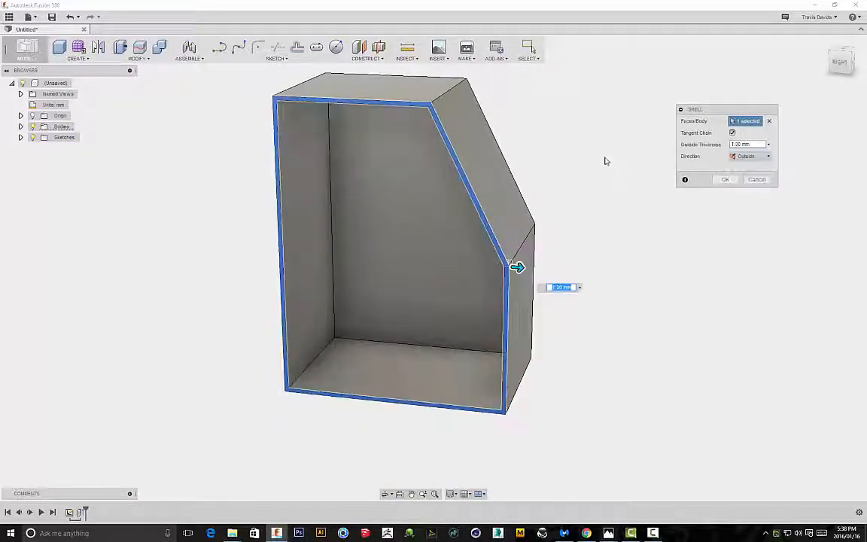
pyautogui.moveTo(518, 266)
pyautogui.mouseDown()
pyautogui.moveTo(546, 269)
pyautogui.moveTo(530, 268)
pyautogui.mouseUp()
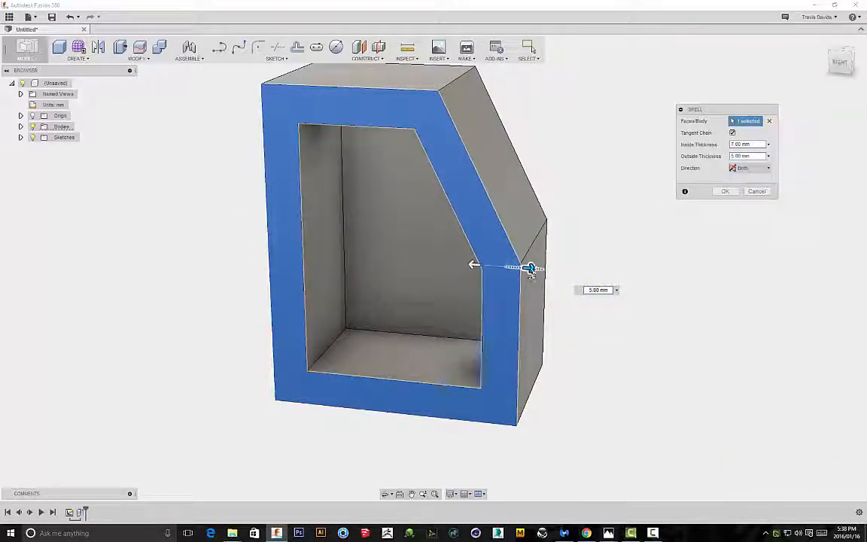
pyautogui.moveTo(529, 268)
pyautogui.mouseDown()
pyautogui.moveTo(516, 265)
pyautogui.moveTo(529, 268)
pyautogui.mouseUp()
pyautogui.moveTo(474, 263)
pyautogui.mouseDown()
pyautogui.moveTo(436, 257)
pyautogui.moveTo(468, 265)
pyautogui.mouseUp()
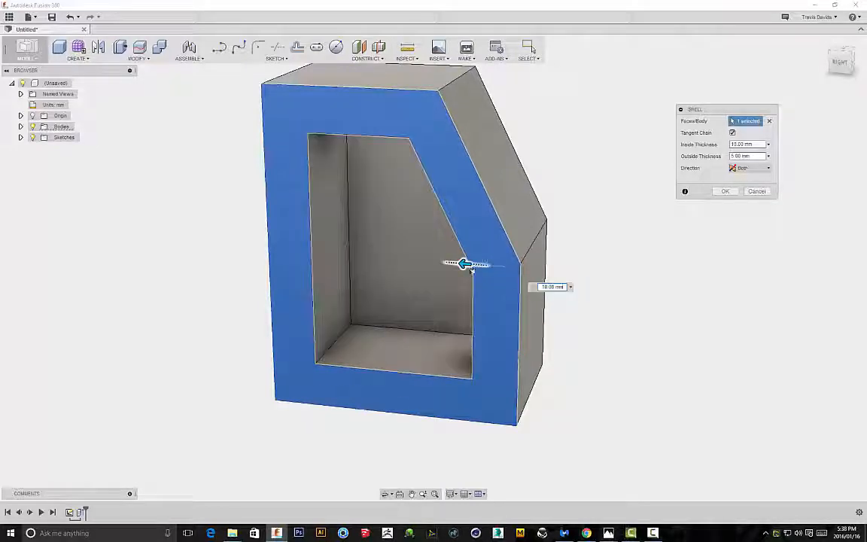
pyautogui.click(726, 192)
# Try shelling the body with the sloped face and the closed large side face open, using a 5 mm inside thickness.
pyautogui.keyDown('shift'); pyautogui.moveTo(645, 192); pyautogui.dragTo(581, 210, button='middle'); pyautogui.keyUp('shift')
pyautogui.click(531, 201)
pyautogui.rightClick(646, 215)
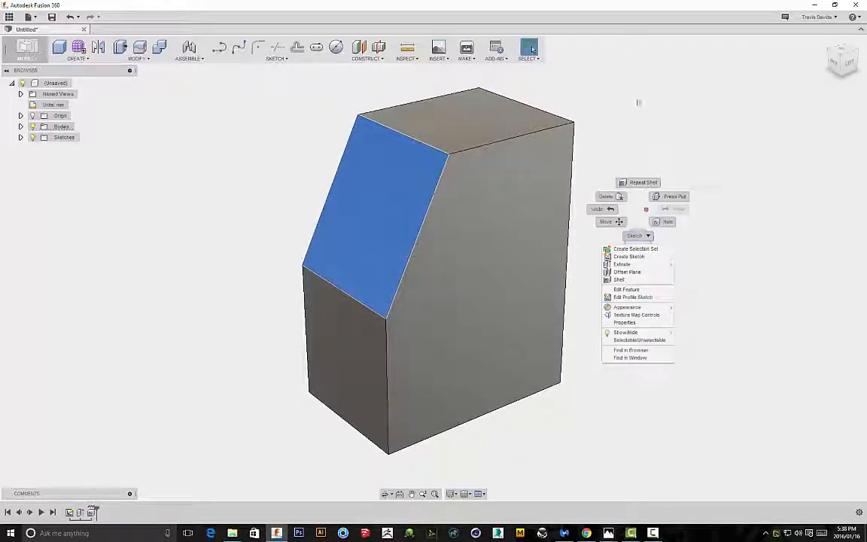
pyautogui.keyDown('ctrl'); pyautogui.click(539, 253); pyautogui.keyUp('ctrl')
pyautogui.rightClick(647, 158)
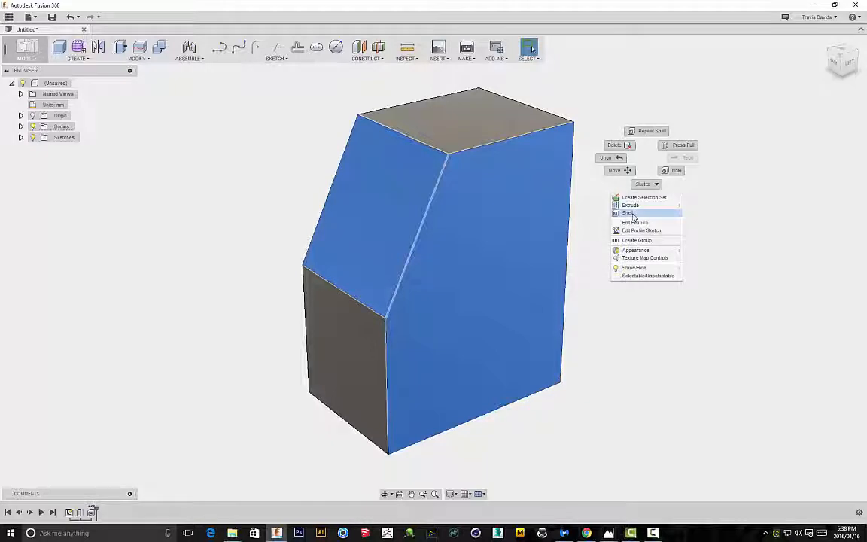
pyautogui.click(629, 214)
pyautogui.keyDown('shift'); pyautogui.moveTo(449, 203); pyautogui.dragTo(671, 210, button='middle'); pyautogui.keyUp('shift')
pyautogui.scroll(3, 368, 259)
pyautogui.moveTo(335, 295); pyautogui.dragTo(359, 292)
pyautogui.click(747, 182)
pyautogui.scroll(-3, 449, 248)
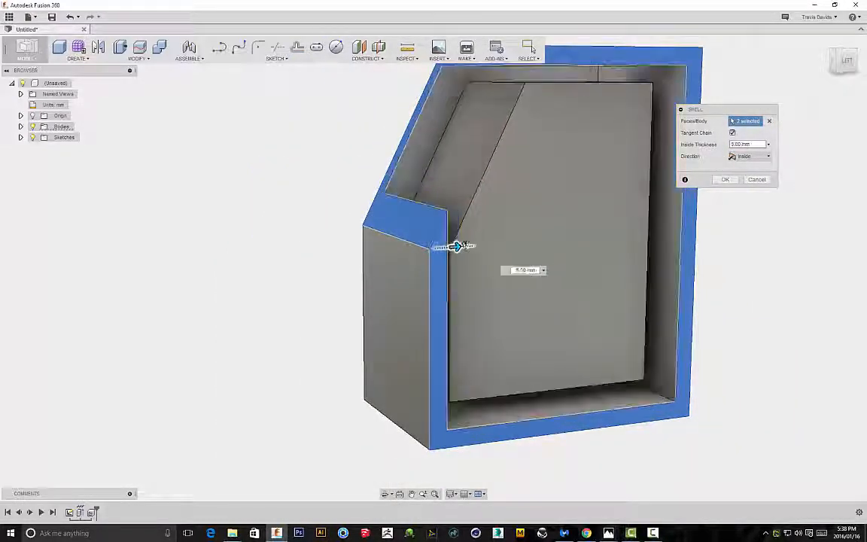
pyautogui.scroll(-2, 448, 237)
pyautogui.keyDown('shift'); pyautogui.moveTo(437, 232); pyautogui.dragTo(389, 147, button='middle'); pyautogui.keyUp('shift')
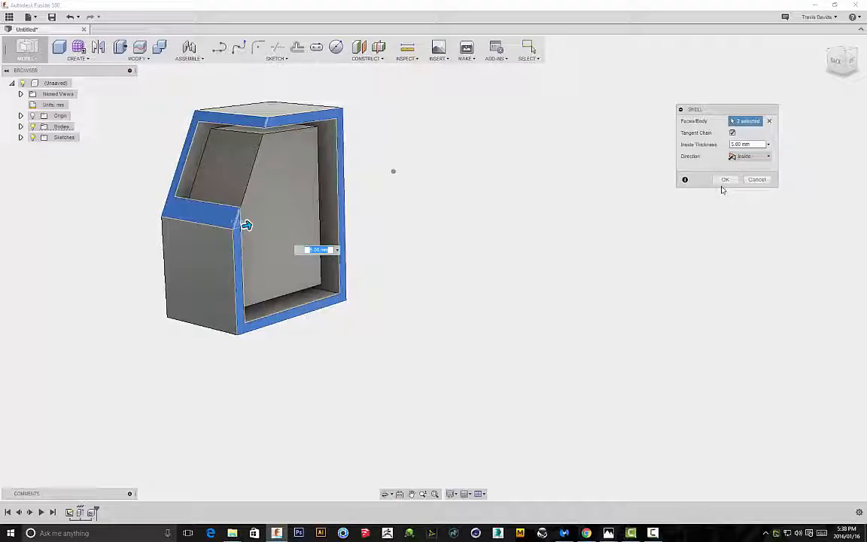
pyautogui.press('Return')
pyautogui.keyDown('shift'); pyautogui.moveTo(534, 166); pyautogui.dragTo(377, 278, button='middle'); pyautogui.keyUp('shift')
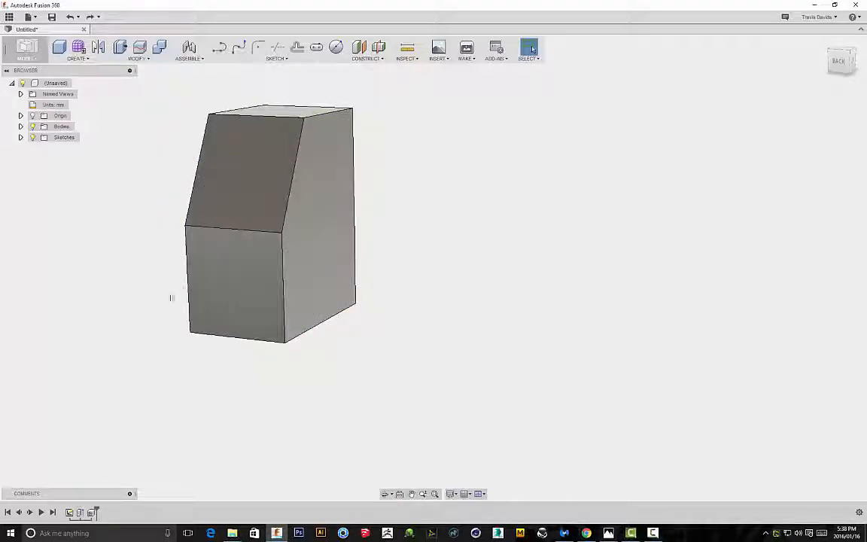
# Try shelling the block with its top face and the lower vertical front face open, using a 7 mm inside thickness.
pyautogui.keyDown('shift'); pyautogui.moveTo(515, 255); pyautogui.dragTo(486, 227, button='middle'); pyautogui.keyUp('shift')
pyautogui.click(375, 147)
pyautogui.keyDown('shift'); pyautogui.moveTo(514, 144); pyautogui.dragTo(522, 201, button='middle'); pyautogui.keyUp('shift')
pyautogui.keyDown('ctrl'); pyautogui.click(438, 169); pyautogui.keyUp('ctrl')
pyautogui.rightClick(591, 191)
pyautogui.click(576, 243)
pyautogui.keyDown('shift'); pyautogui.moveTo(519, 168); pyautogui.dragTo(595, 225, button='middle'); pyautogui.keyUp('shift')
pyautogui.scroll(3, 601, 230)
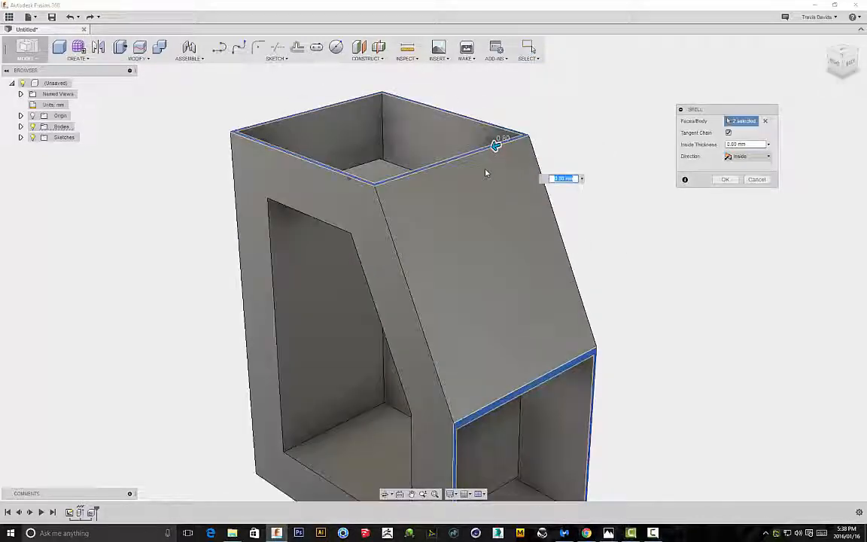
pyautogui.keyDown('shift'); pyautogui.moveTo(499, 158); pyautogui.dragTo(612, 235, button='middle'); pyautogui.keyUp('shift')
pyautogui.moveTo(518, 140); pyautogui.dragTo(495, 147)
pyautogui.scroll(-3, 496, 146)
pyautogui.moveTo(586, 253)
pyautogui.keyDown('shift'); pyautogui.mouseDown(button='middle')
pyautogui.moveTo(554, 229)
pyautogui.moveTo(601, 253)
pyautogui.mouseUp(button='middle'); pyautogui.keyUp('shift')
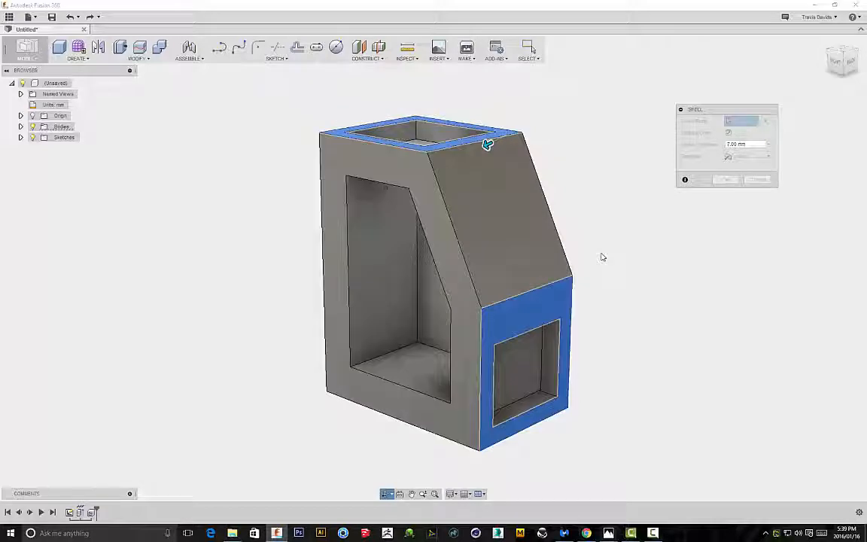
pyautogui.press('Return')
pyautogui.keyDown('shift'); pyautogui.moveTo(652, 193); pyautogui.dragTo(477, 170, button='middle'); pyautogui.keyUp('shift')
pyautogui.scroll(3, 430, 160)
pyautogui.keyDown('shift'); pyautogui.moveTo(501, 141); pyautogui.dragTo(263, 142, button='middle'); pyautogui.keyUp('shift')
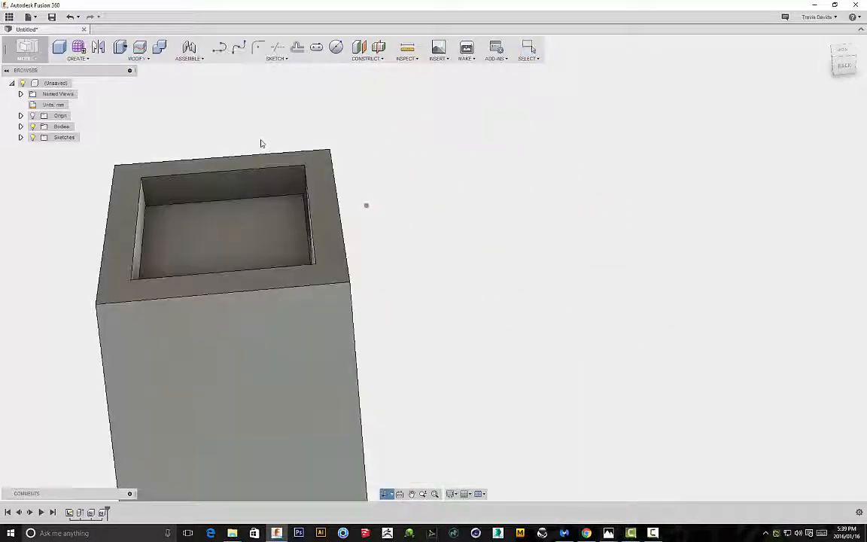
pyautogui.keyDown('shift'); pyautogui.moveTo(435, 141); pyautogui.dragTo(551, 178, button='middle'); pyautogui.keyUp('shift')
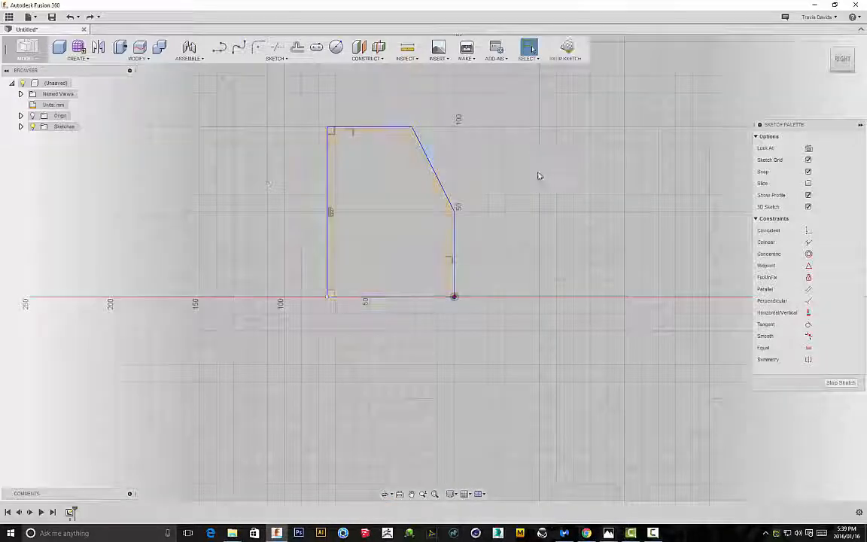
# Undo the block and its sketch, and sketch a closed half-vase profile with a 200 mm vertical line from the origin, sloped side and tangent arc.
pyautogui.hotkey('ctrl', 'z')
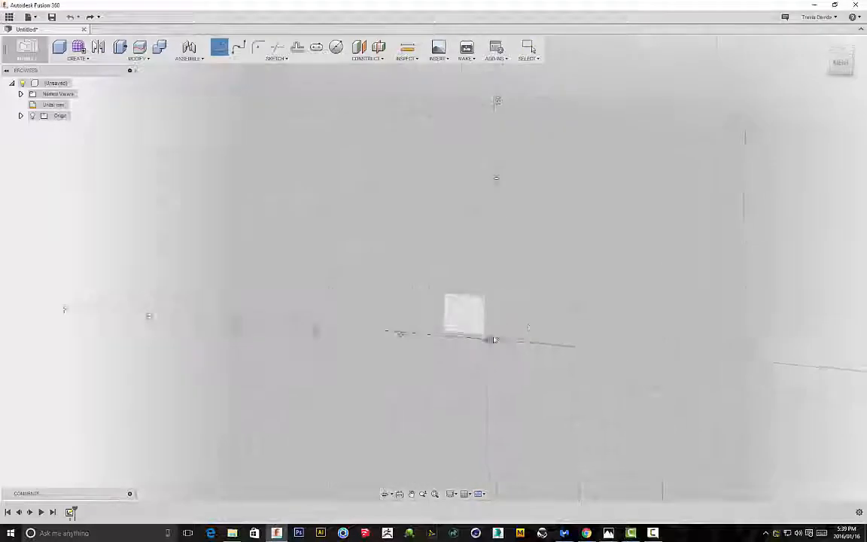
pyautogui.click(495, 340)
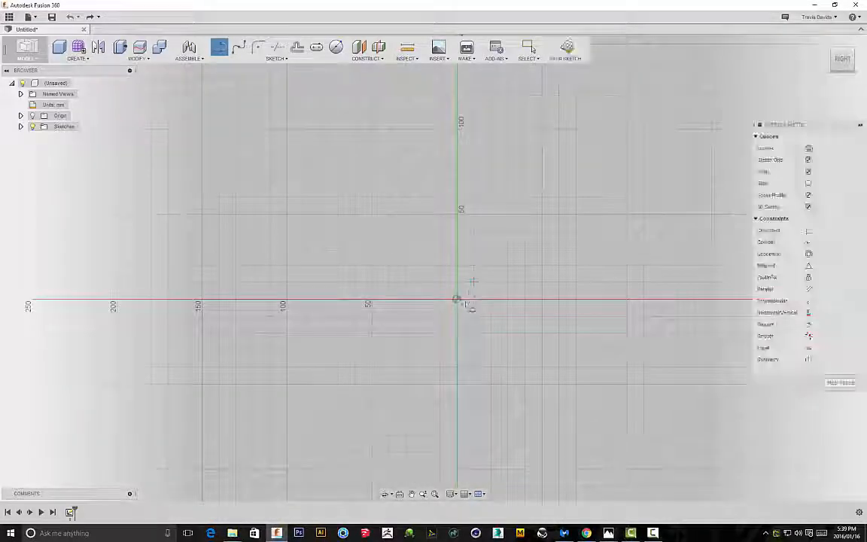
pyautogui.click(511, 92)
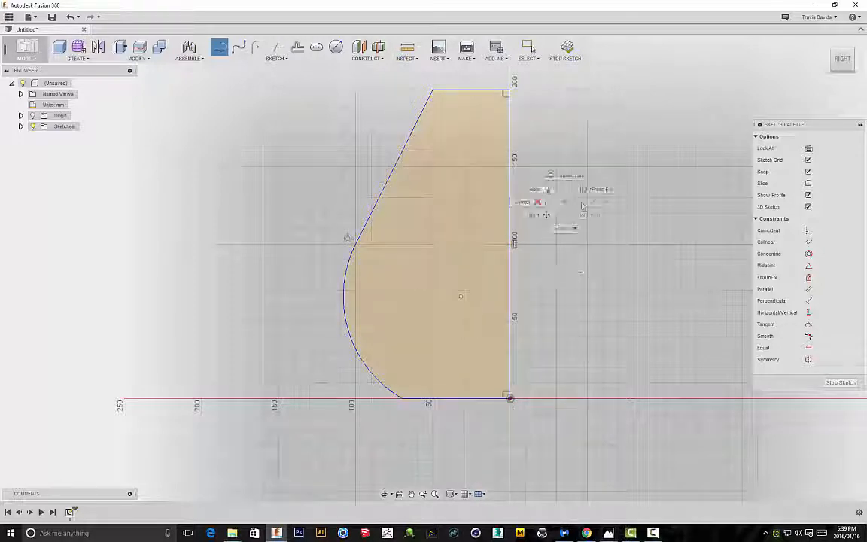
pyautogui.click(594, 203)
# Revolve the half-vase profile fully around its long vertical line as a new body.
pyautogui.click(77, 58)
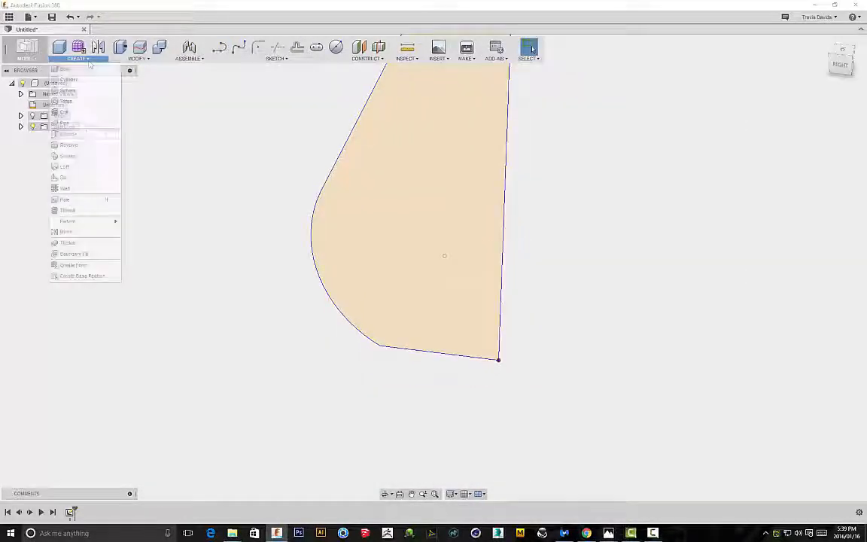
pyautogui.click(83, 146)
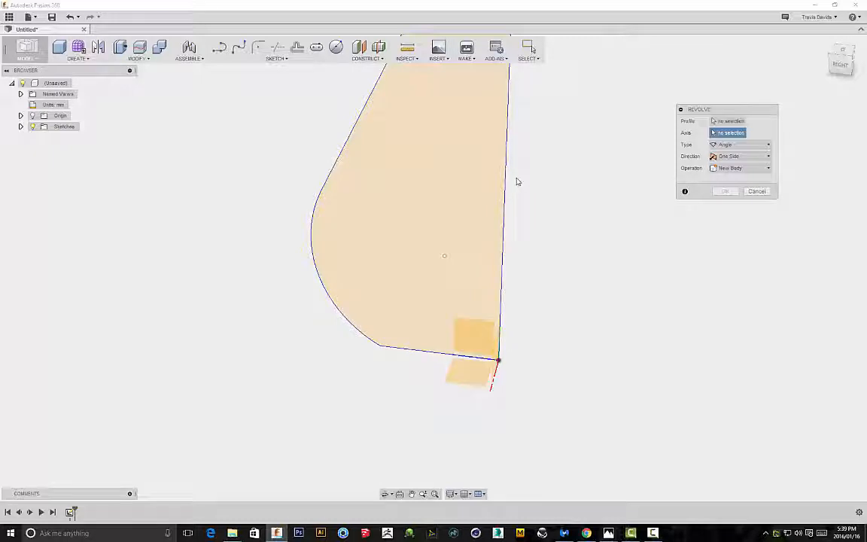
pyautogui.keyDown('shift'); pyautogui.moveTo(574, 147); pyautogui.dragTo(670, 133, button='middle'); pyautogui.keyUp('shift')
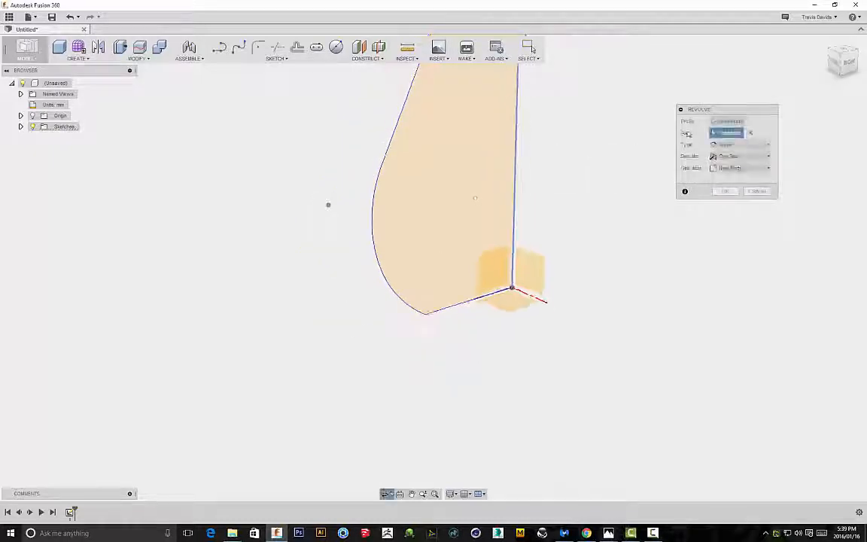
pyautogui.click(729, 121)
pyautogui.click(465, 159)
pyautogui.moveTo(665, 57)
pyautogui.mouseDown(button='middle')
pyautogui.moveTo(590, 169)
pyautogui.moveTo(596, 194)
pyautogui.mouseUp(button='middle')
pyautogui.click(723, 204)
# Shell the revolved body with its flat circular top face open, using a 10 mm inside thickness.
pyautogui.keyDown('shift'); pyautogui.moveTo(709, 227); pyautogui.dragTo(561, 209, button='middle'); pyautogui.keyUp('shift')
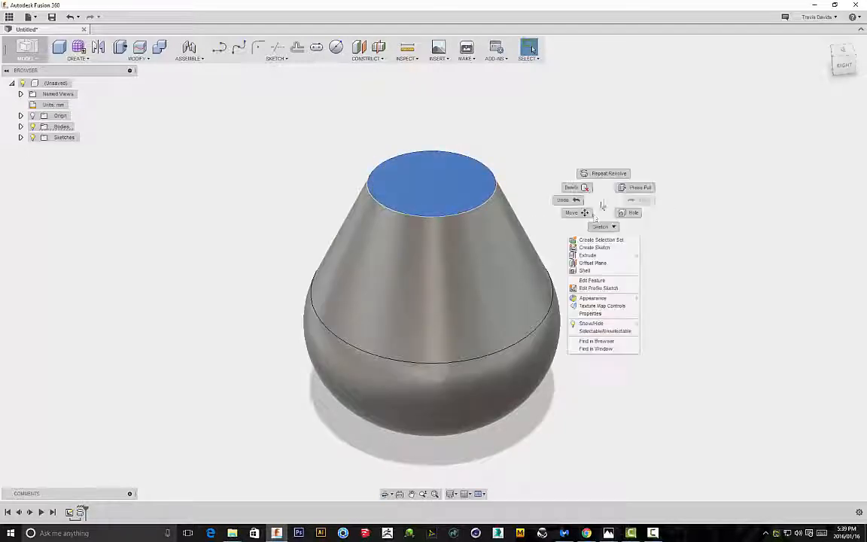
pyautogui.click(589, 272)
pyautogui.scroll(3, 474, 196)
pyautogui.keyDown('shift'); pyautogui.moveTo(577, 141); pyautogui.dragTo(508, 258, button='middle'); pyautogui.keyUp('shift')
pyautogui.moveTo(522, 248); pyautogui.dragTo(497, 253)
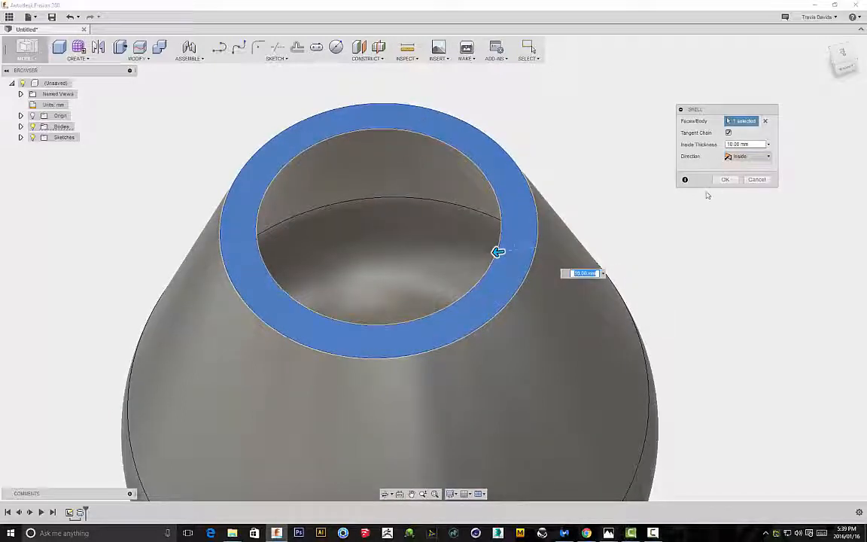
pyautogui.keyDown('shift'); pyautogui.moveTo(499, 253); pyautogui.dragTo(518, 201, button='middle'); pyautogui.keyUp('shift')
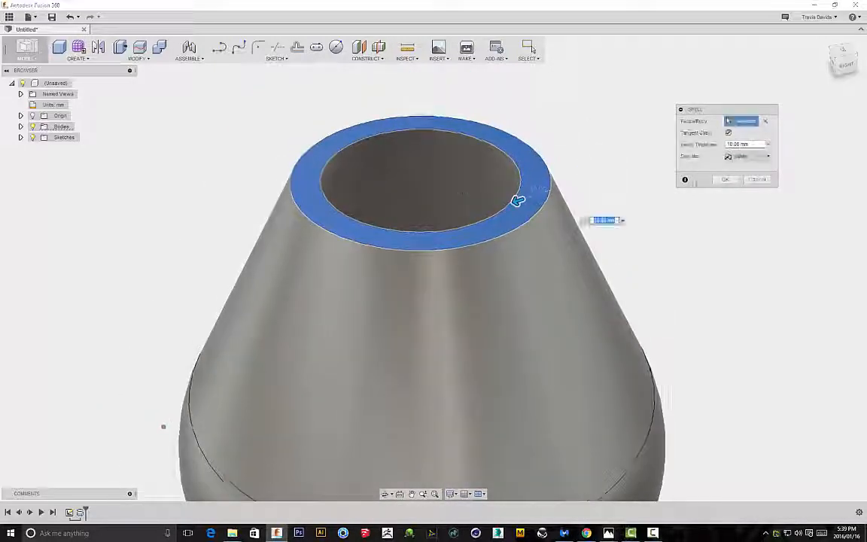
pyautogui.click(719, 180)
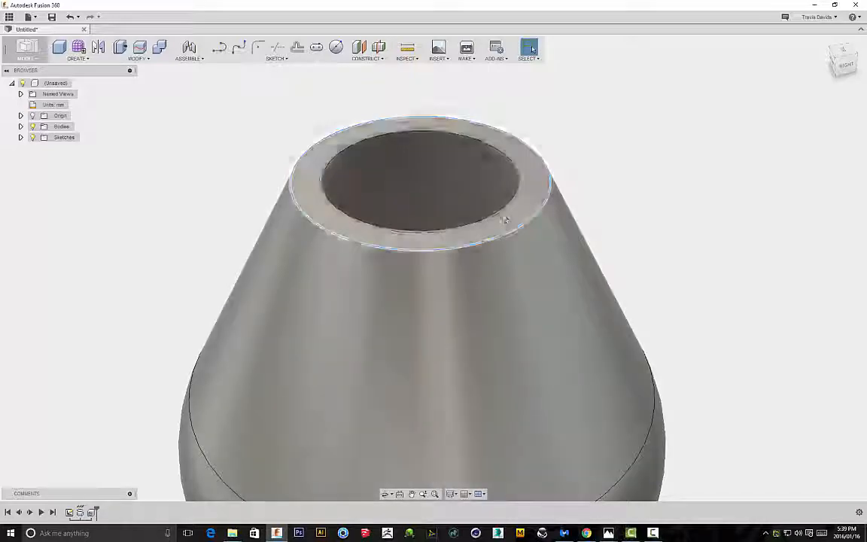
# Fillet the inner and outer circular edges of the vase rim with a 4.5 mm constant radius.
pyautogui.click(587, 139)
pyautogui.scroll(5, 534, 224)
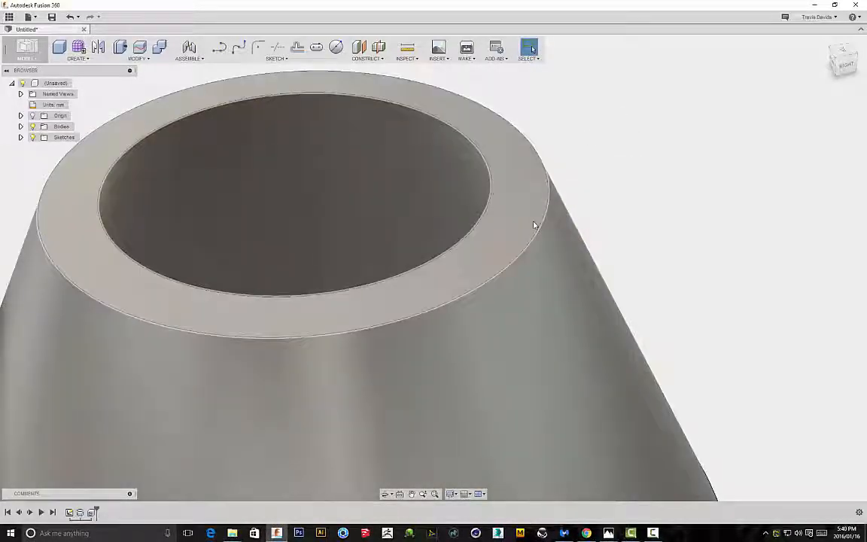
pyautogui.rightClick(631, 170)
pyautogui.click(600, 101)
pyautogui.click(521, 196)
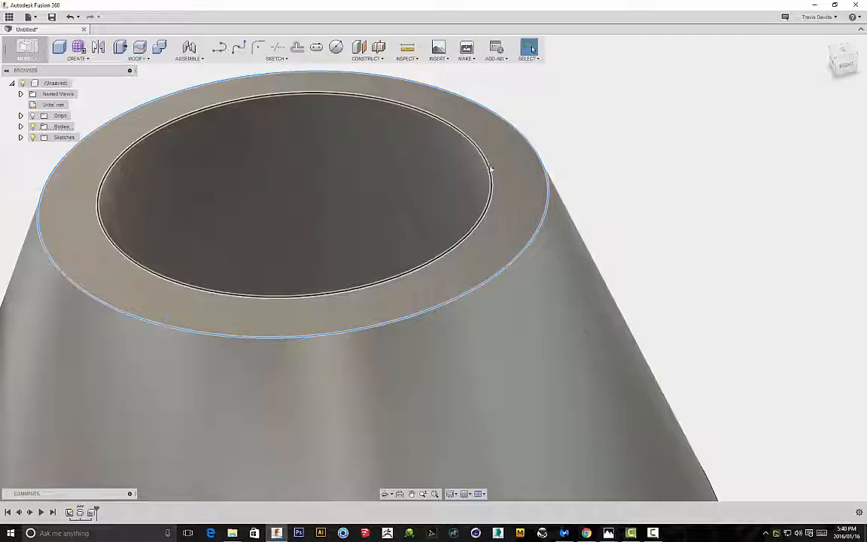
pyautogui.rightClick(610, 130)
pyautogui.click(595, 176)
pyautogui.scroll(2, 481, 126)
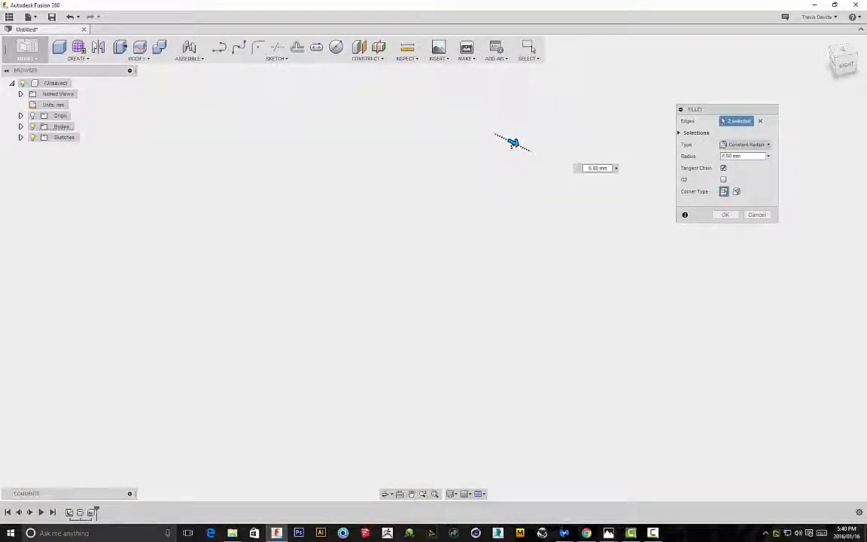
pyautogui.moveTo(512, 143); pyautogui.dragTo(504, 140)
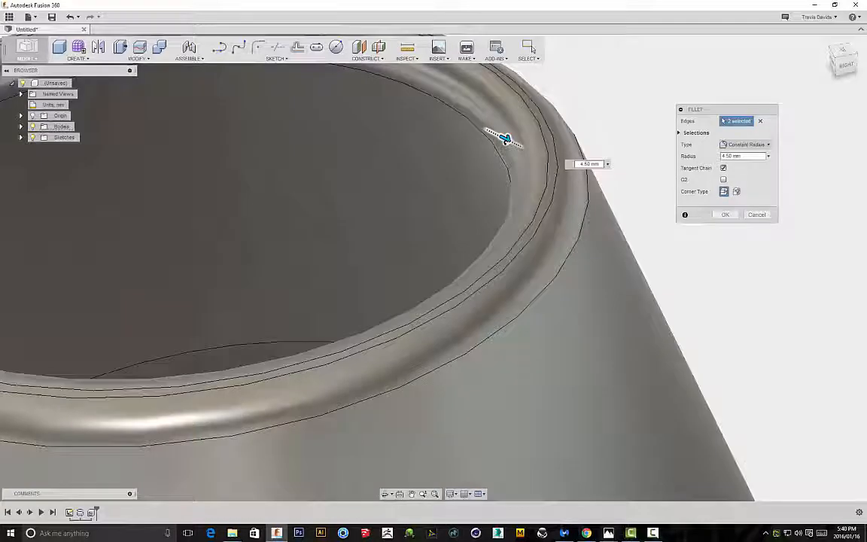
pyautogui.click(725, 215)
pyautogui.scroll(-5, 783, 246)
pyautogui.keyDown('shift'); pyautogui.moveTo(782, 246); pyautogui.dragTo(592, 204, button='middle'); pyautogui.keyUp('shift')
pyautogui.scroll(-3, 617, 218)
pyautogui.keyDown('shift'); pyautogui.moveTo(637, 227); pyautogui.dragTo(576, 241, button='middle'); pyautogui.keyUp('shift')
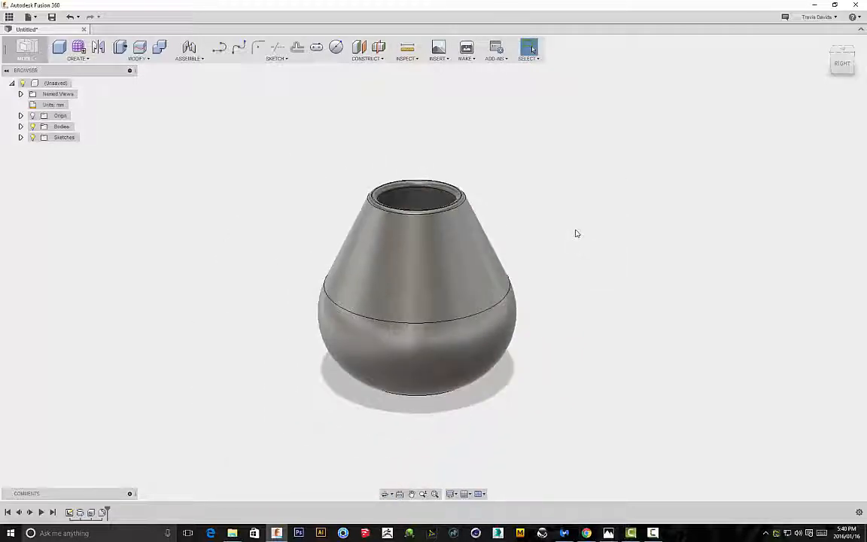